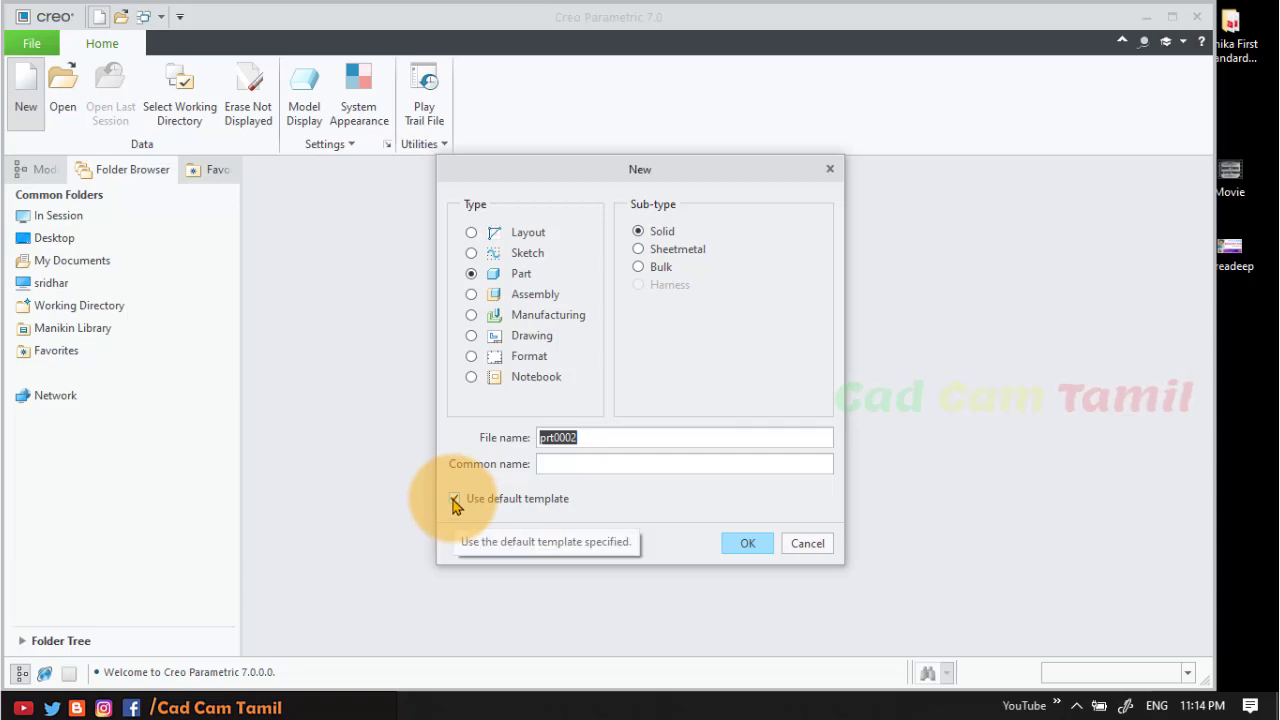
# - Create a new solid part without the default template, using the mmns_part_solid_rel template
pyautogui.click(455, 499)
pyautogui.click(740, 548)
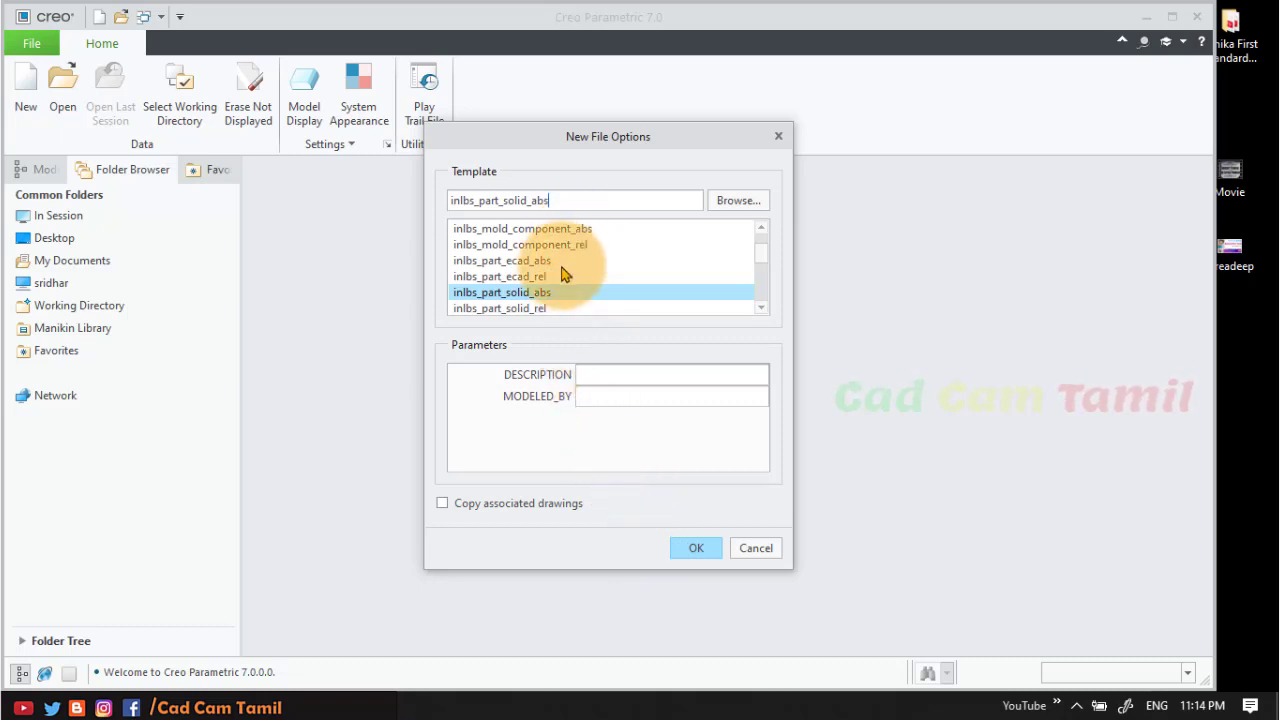
pyautogui.scroll(1, 560, 302)
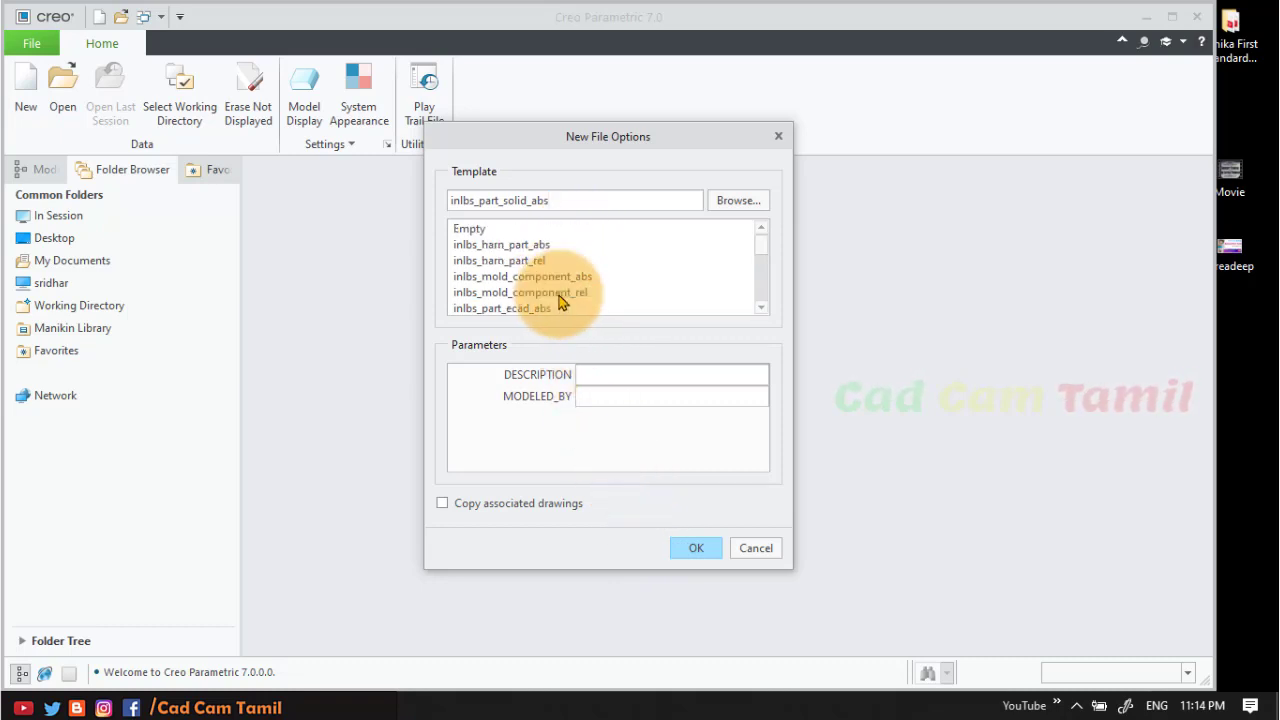
pyautogui.scroll(-6, 560, 302)
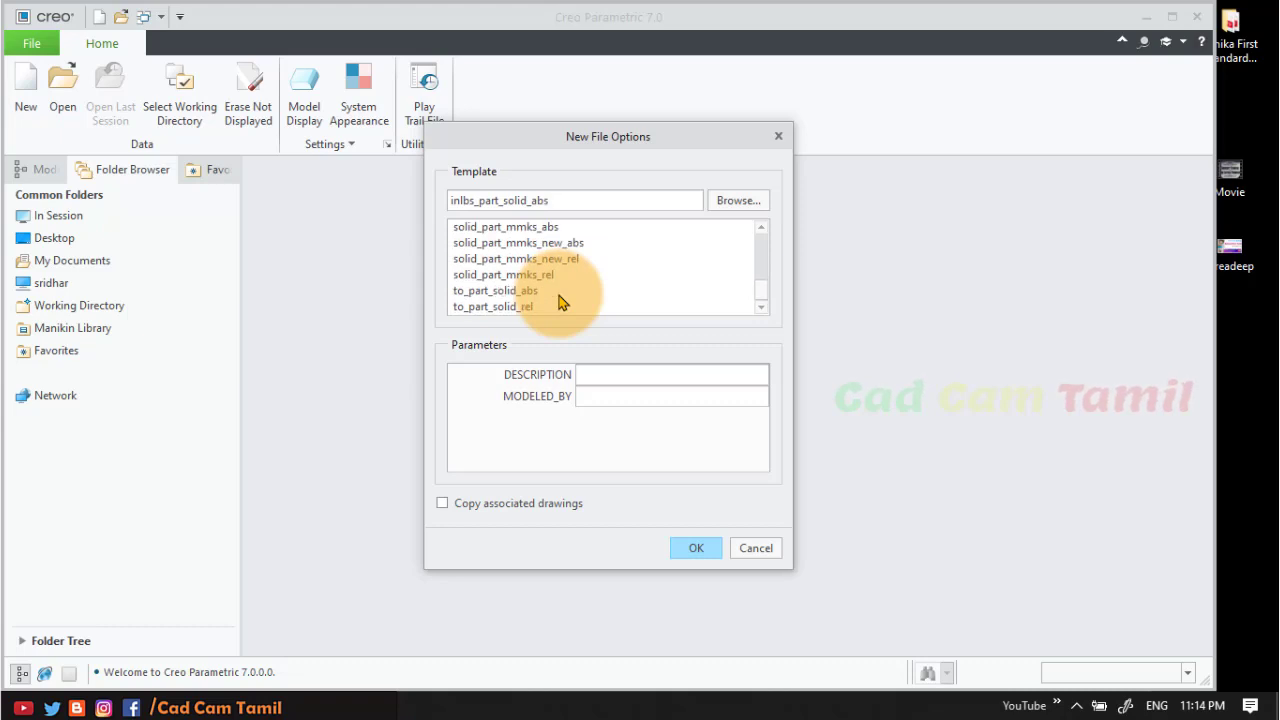
pyautogui.scroll(6, 560, 302)
pyautogui.click(478, 230)
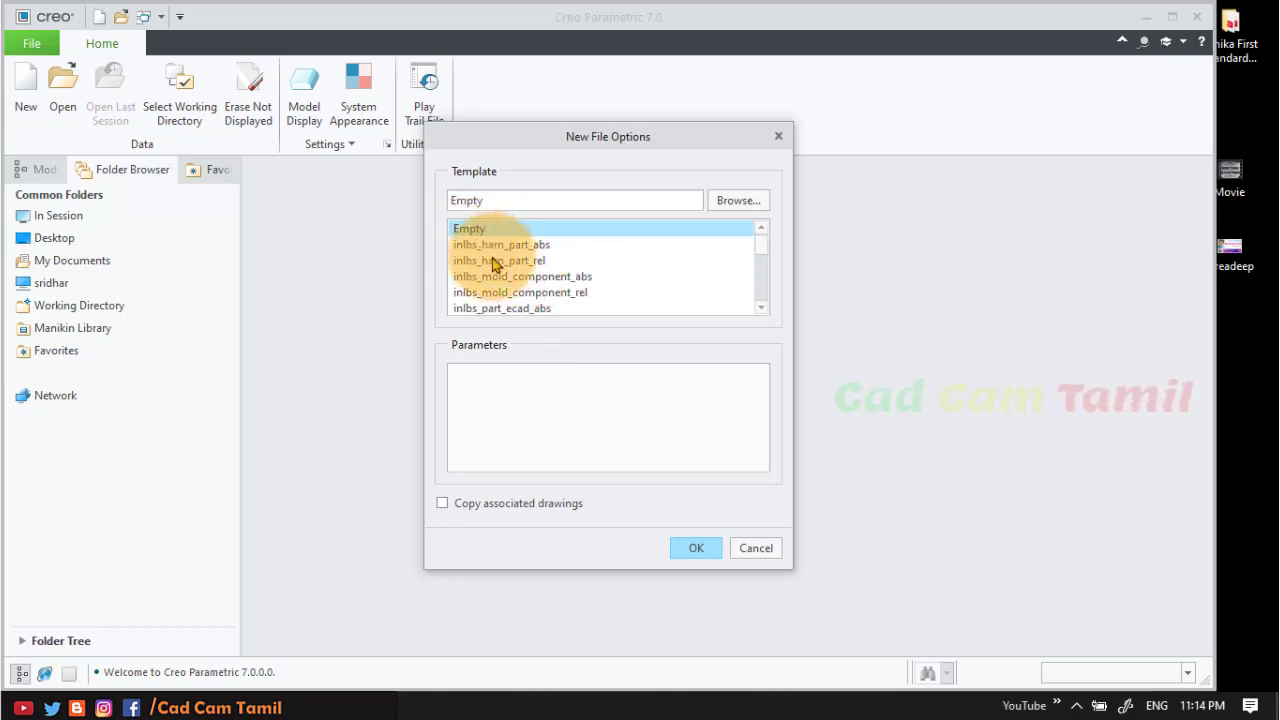
pyautogui.scroll(-2, 528, 286)
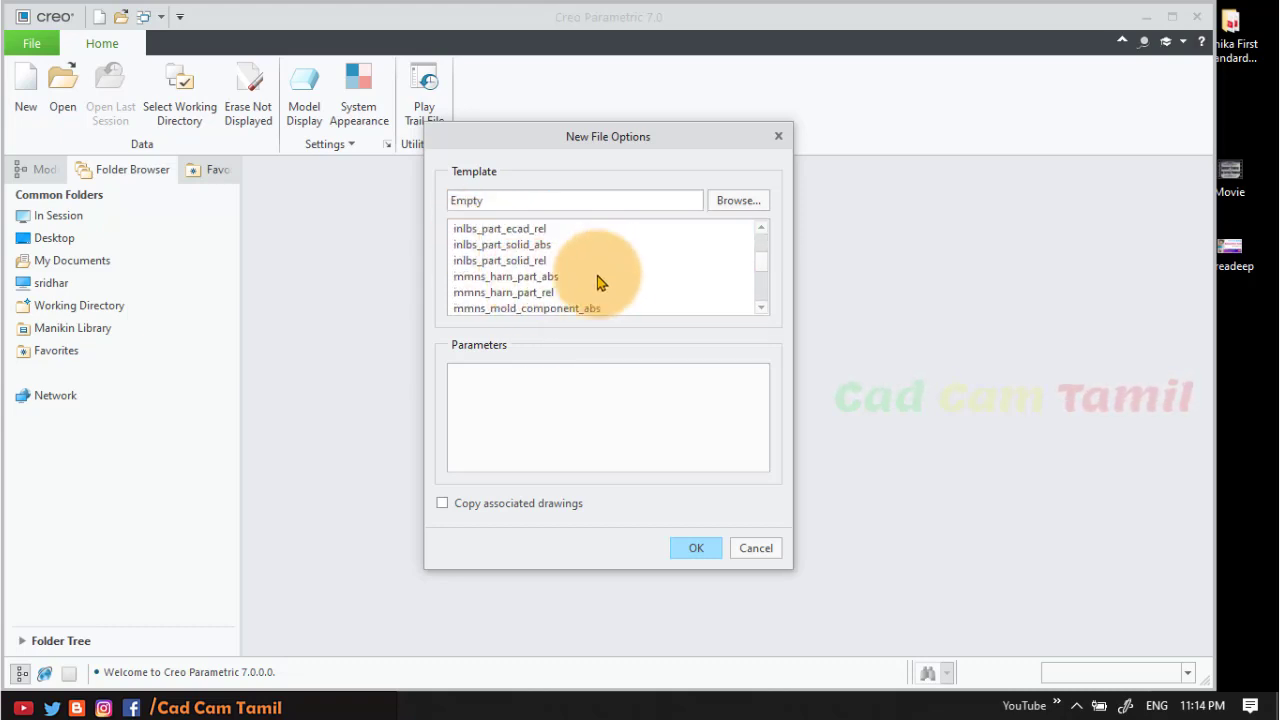
pyautogui.scroll(-1, 590, 288)
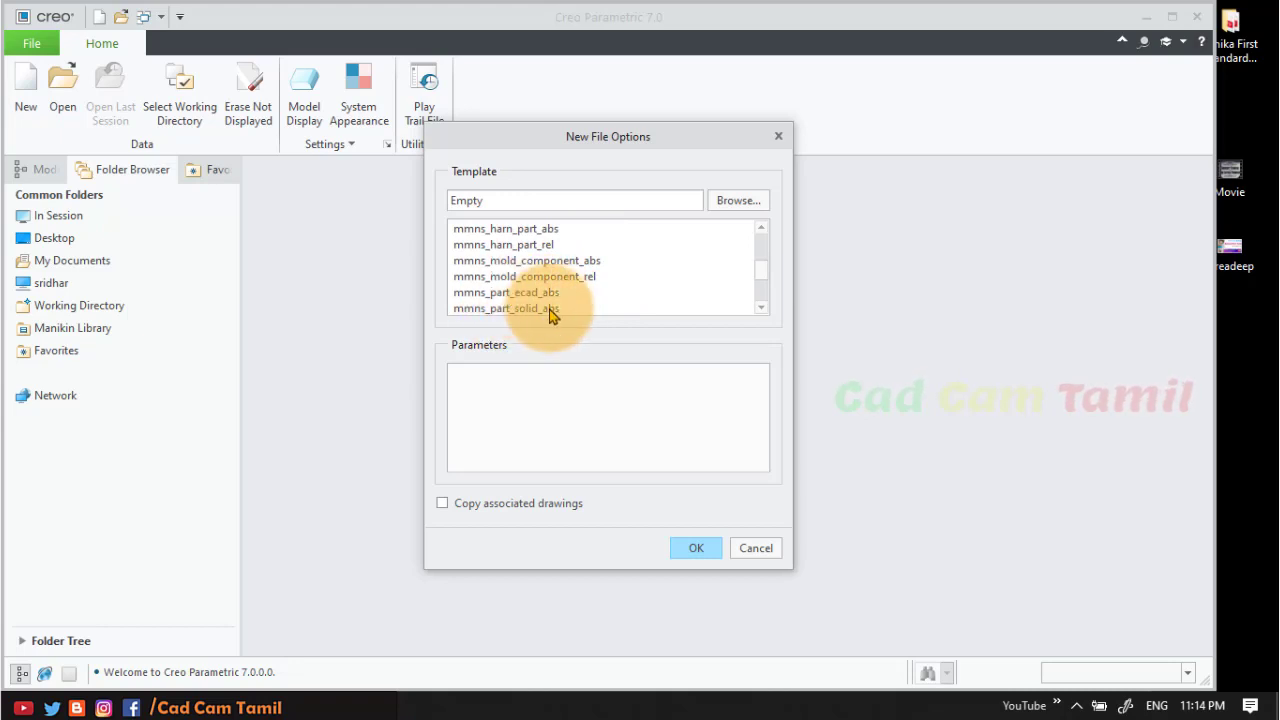
pyautogui.scroll(-1, 552, 308)
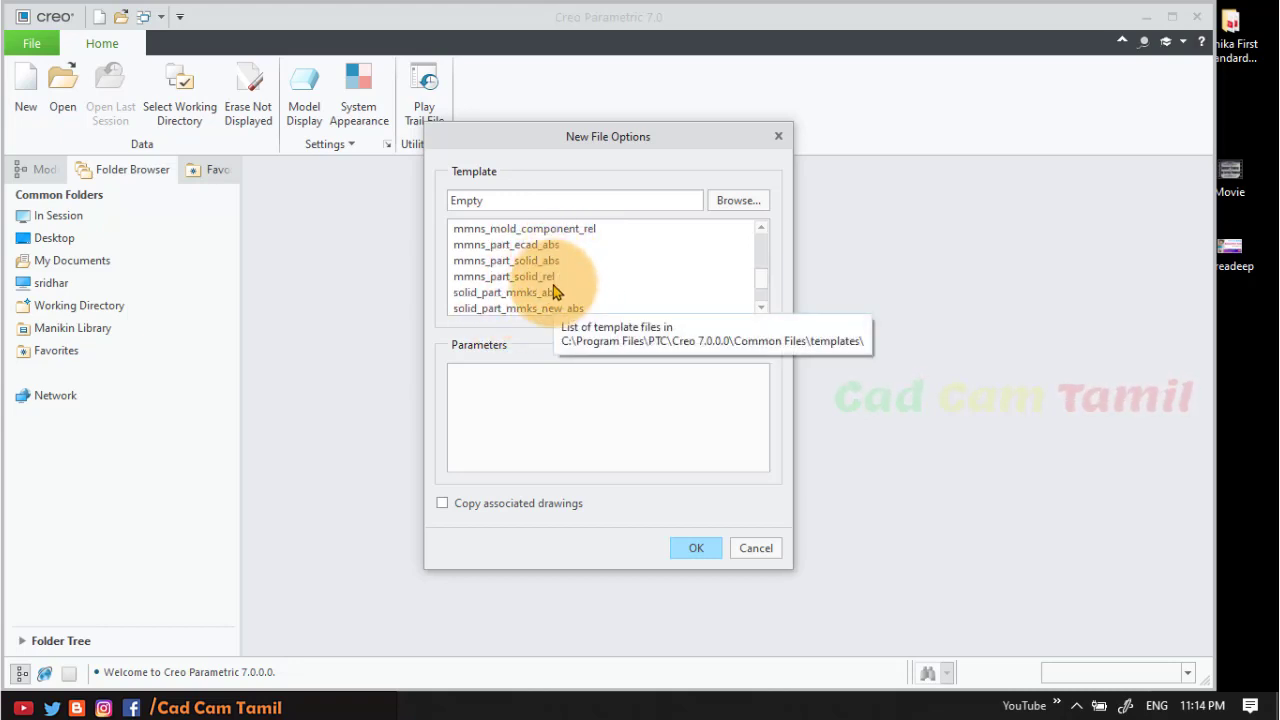
pyautogui.click(548, 277)
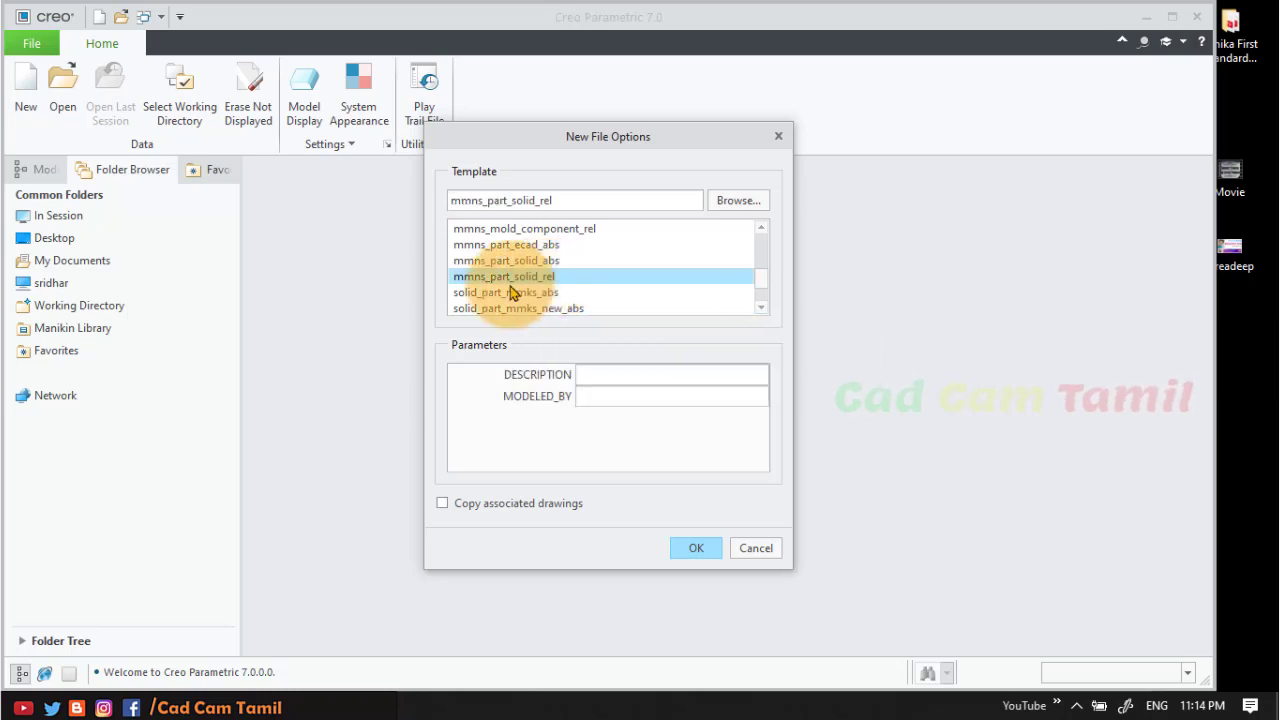
pyautogui.click(688, 553)
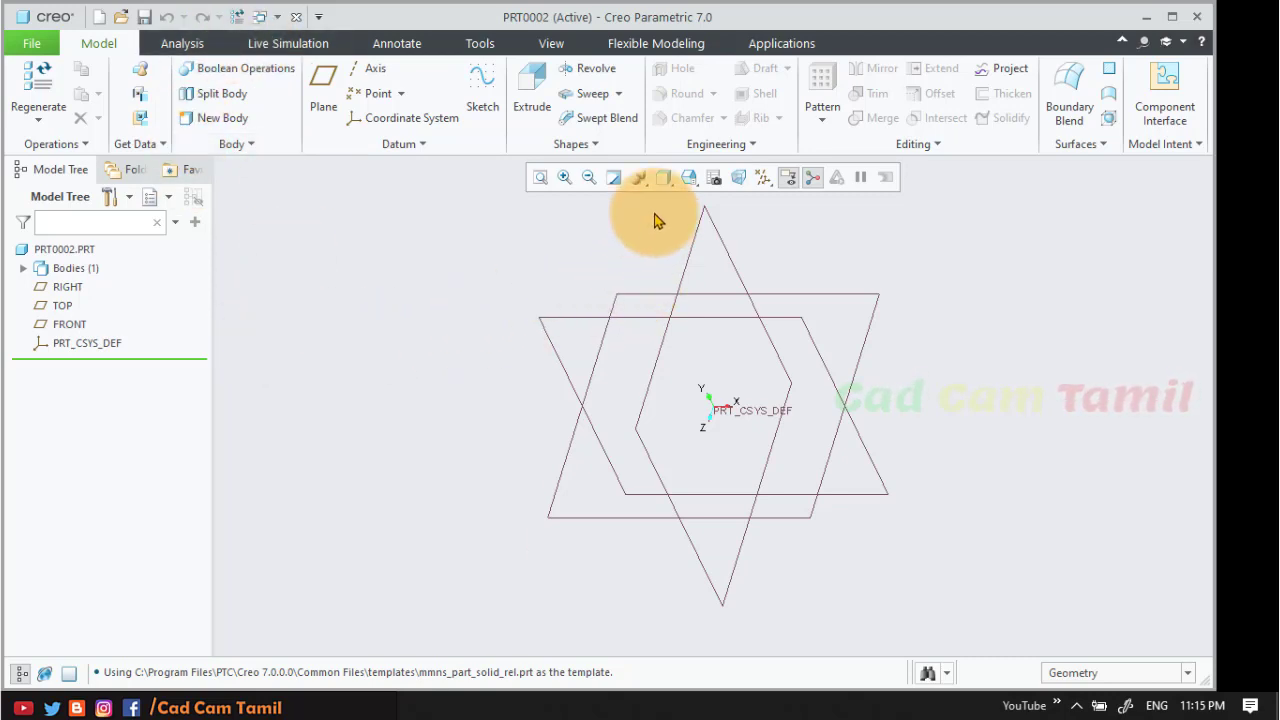
# - Start a sketch on the TOP datum plane and orient the sketch view parallel to the screen
pyautogui.click(480, 100)
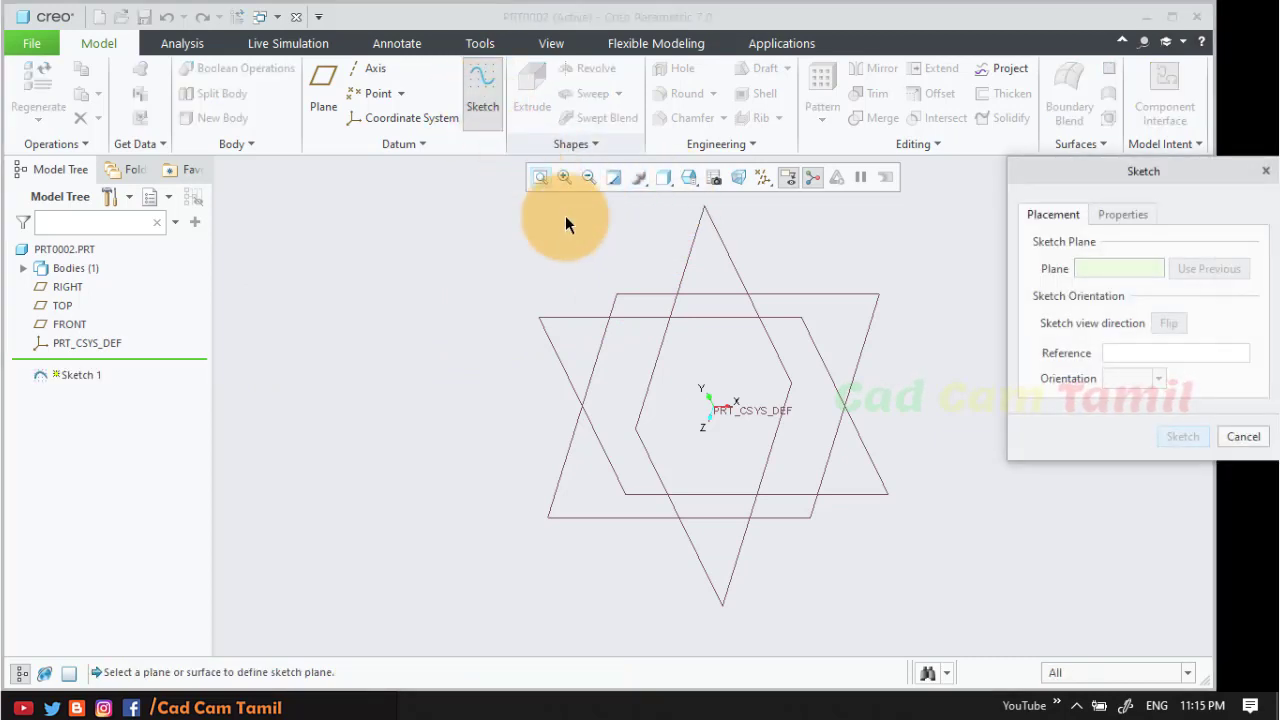
pyautogui.click(610, 304)
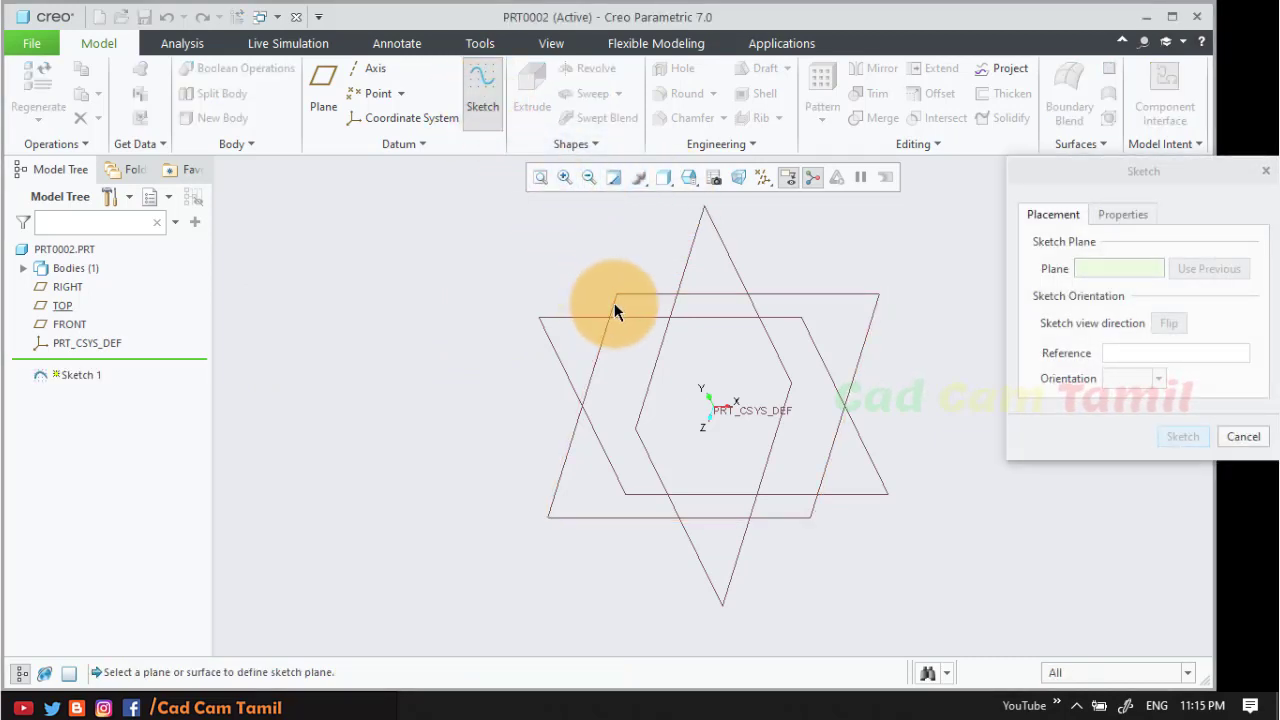
pyautogui.click(1180, 437)
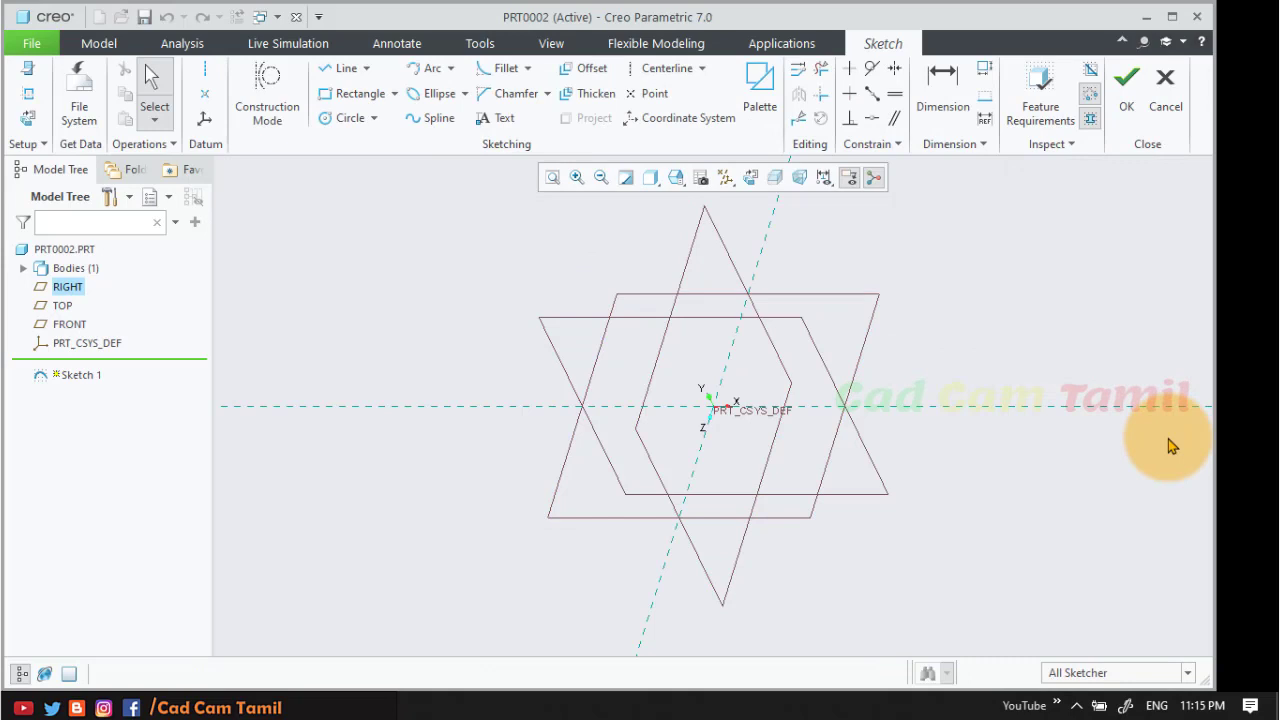
pyautogui.click(752, 186)
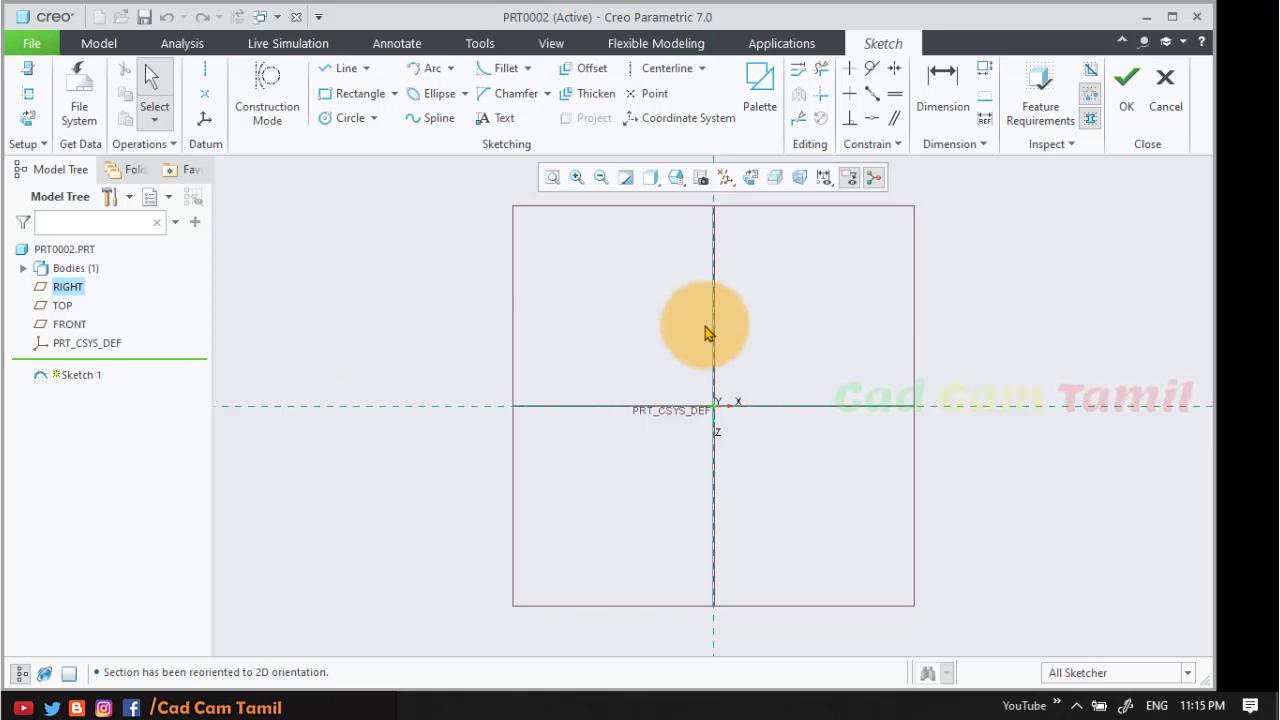
# - Draw a vertical and a horizontal centerline through the origin along the sketch references
pyautogui.click(665, 68)
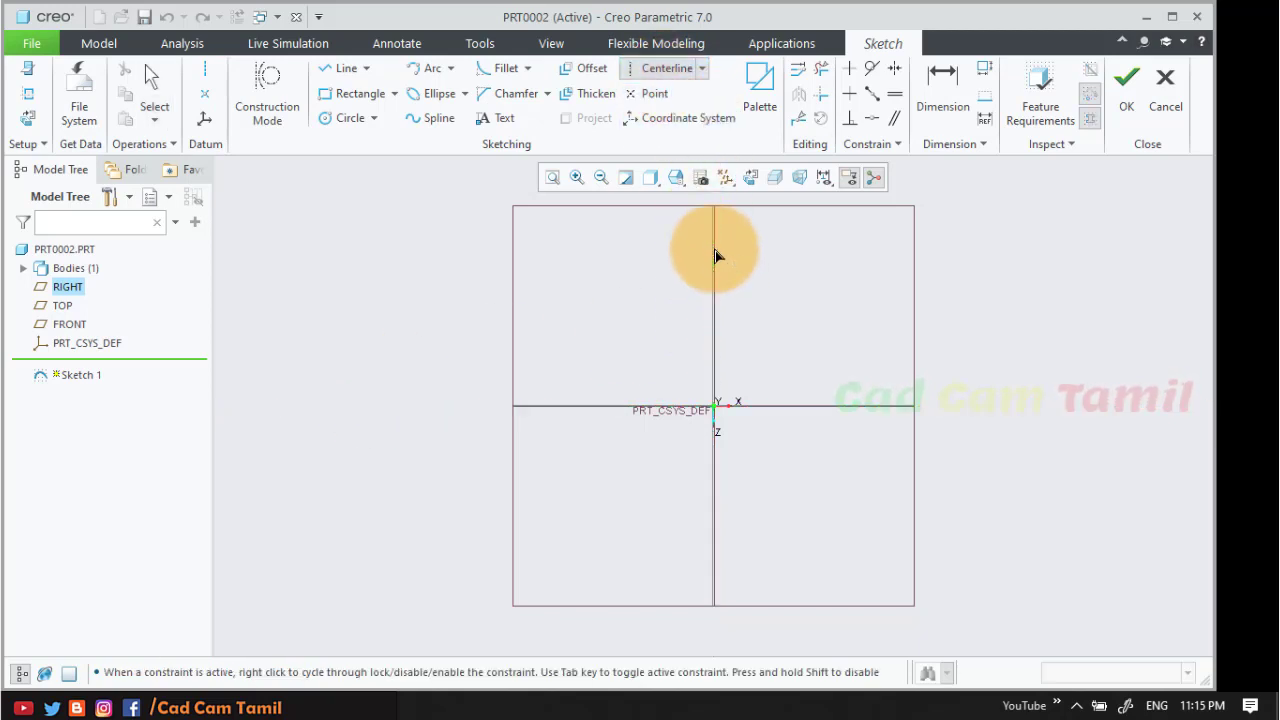
pyautogui.click(713, 252)
pyautogui.click(718, 440)
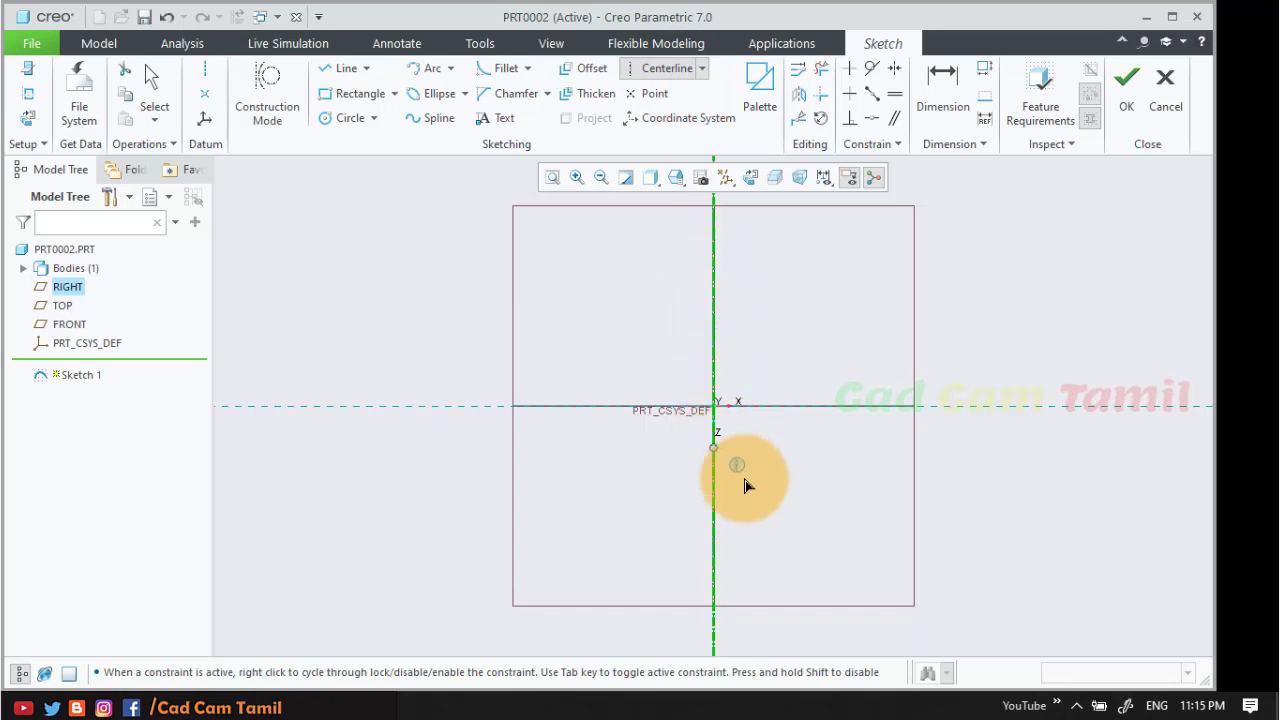
pyautogui.click(1097, 406)
pyautogui.click(746, 417)
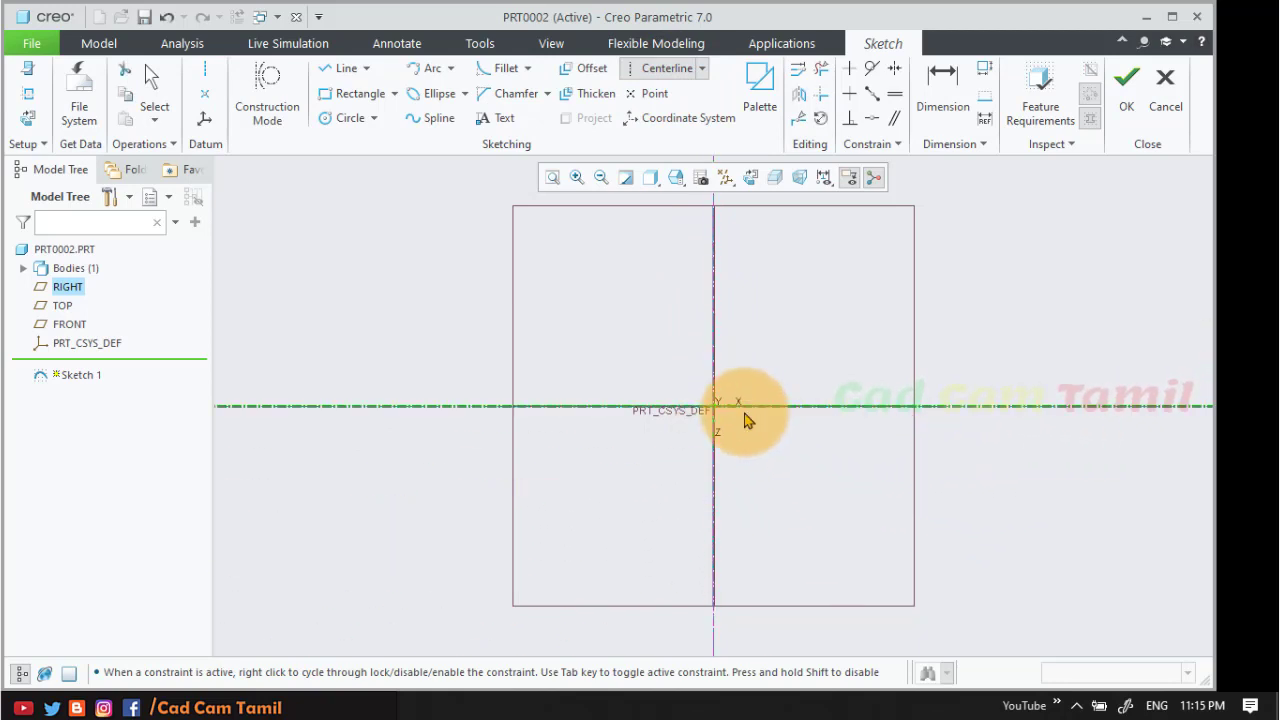
pyautogui.middleClick(812, 345)
pyautogui.click(812, 340)
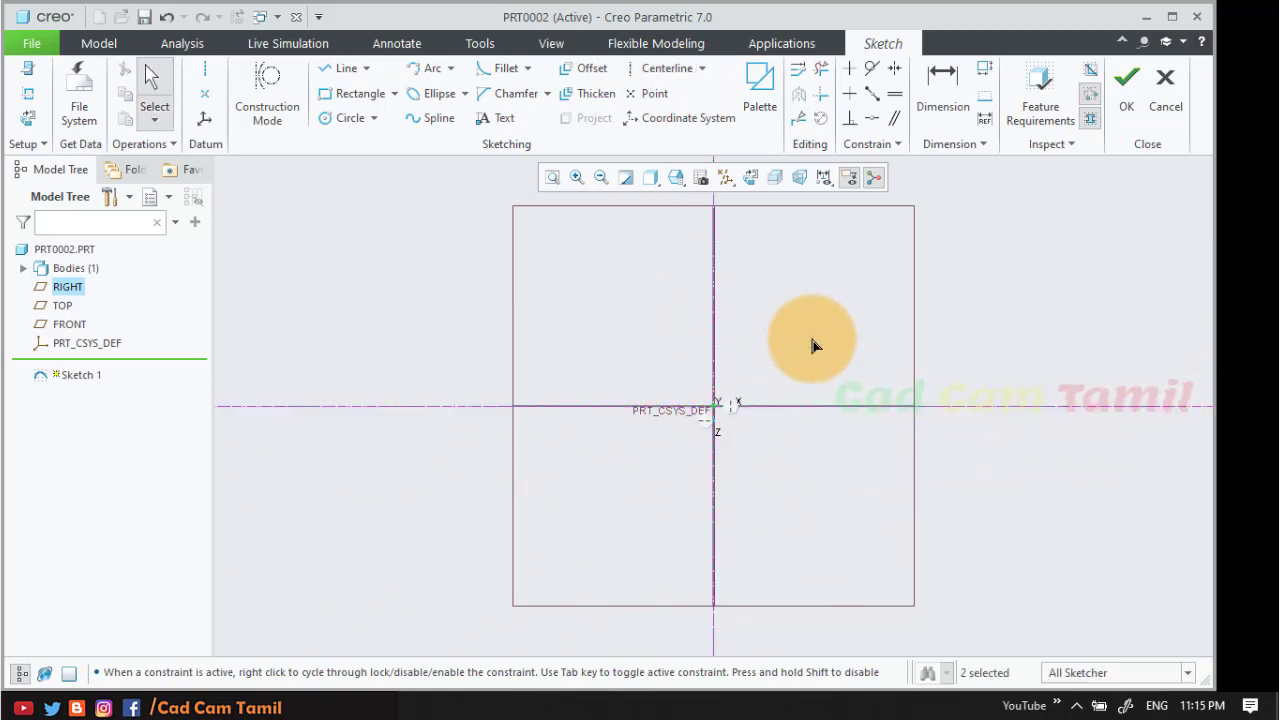
pyautogui.click(414, 409)
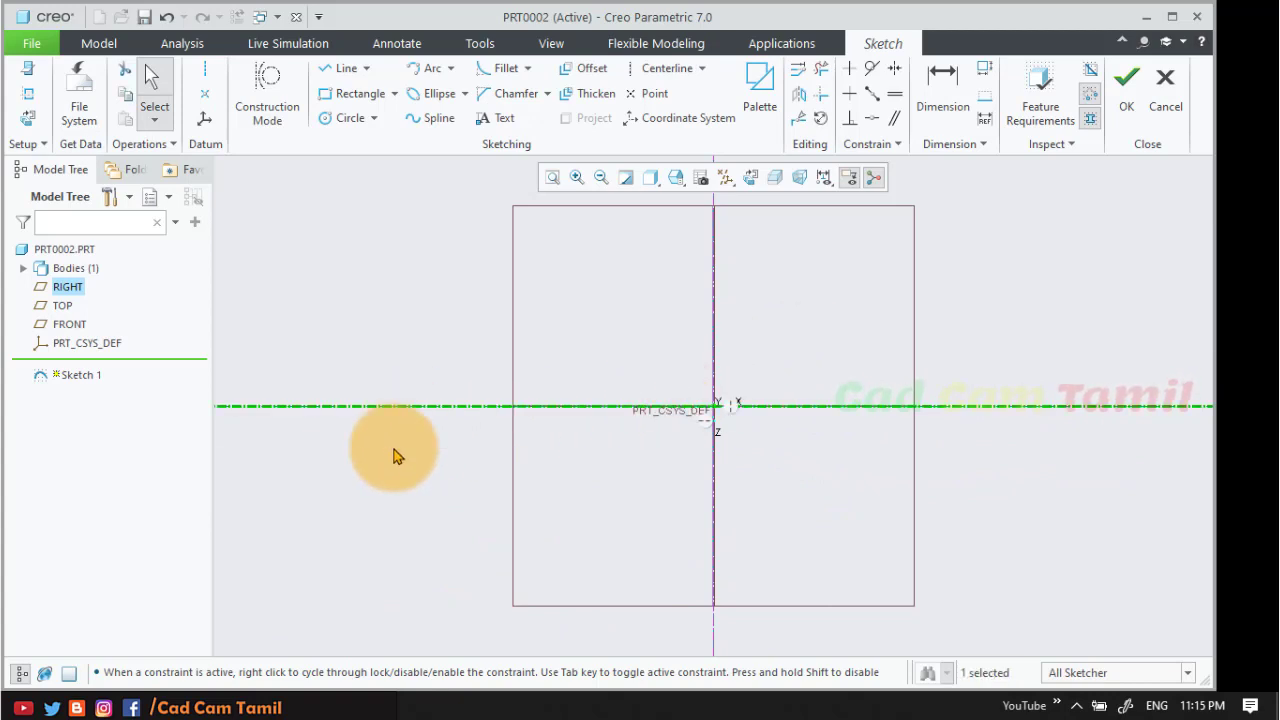
pyautogui.click(380, 514)
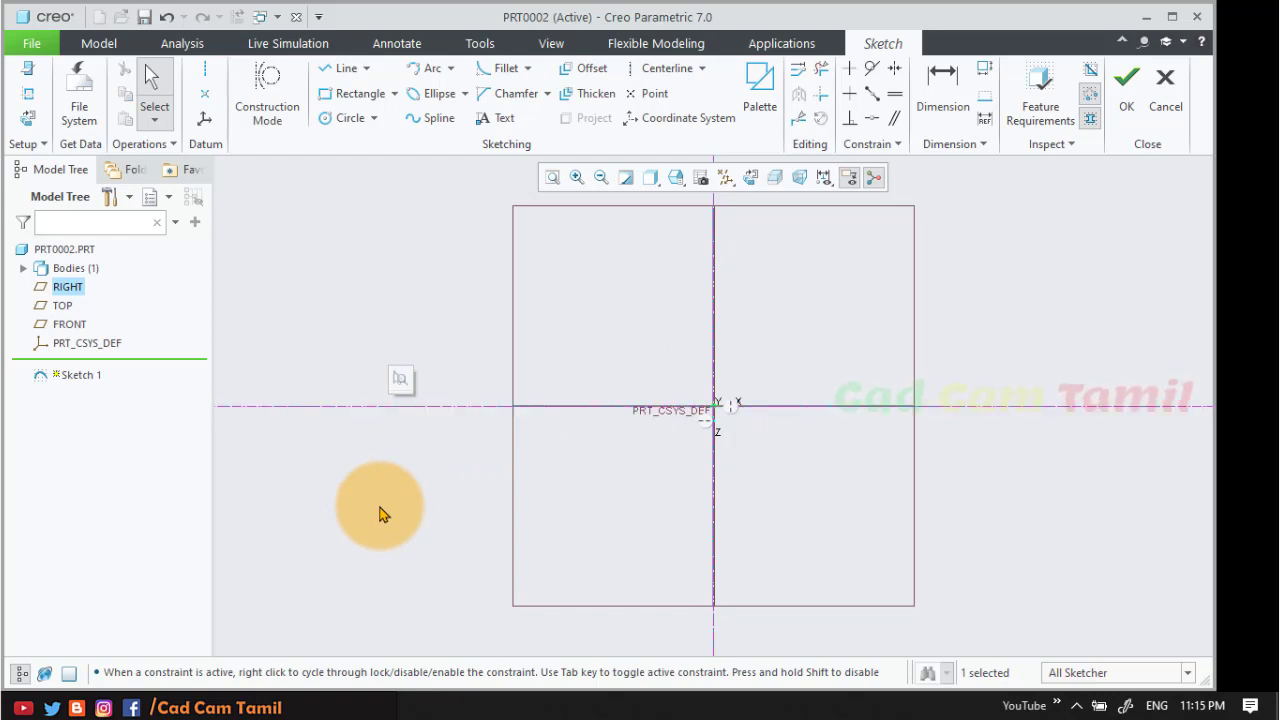
# - Sketch a rectangle about 376 mm wide and 235 mm high from the origin into the upper-right quadrant
pyautogui.click(345, 92)
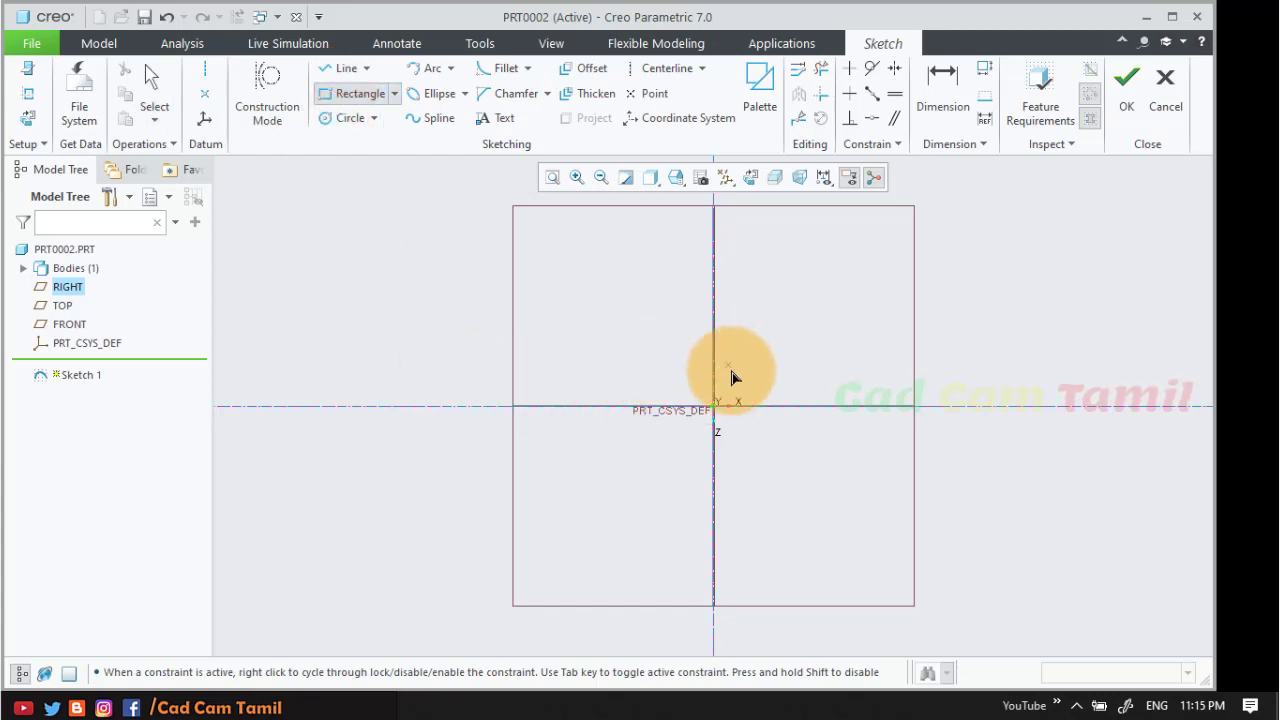
pyautogui.click(714, 406)
pyautogui.click(1009, 222)
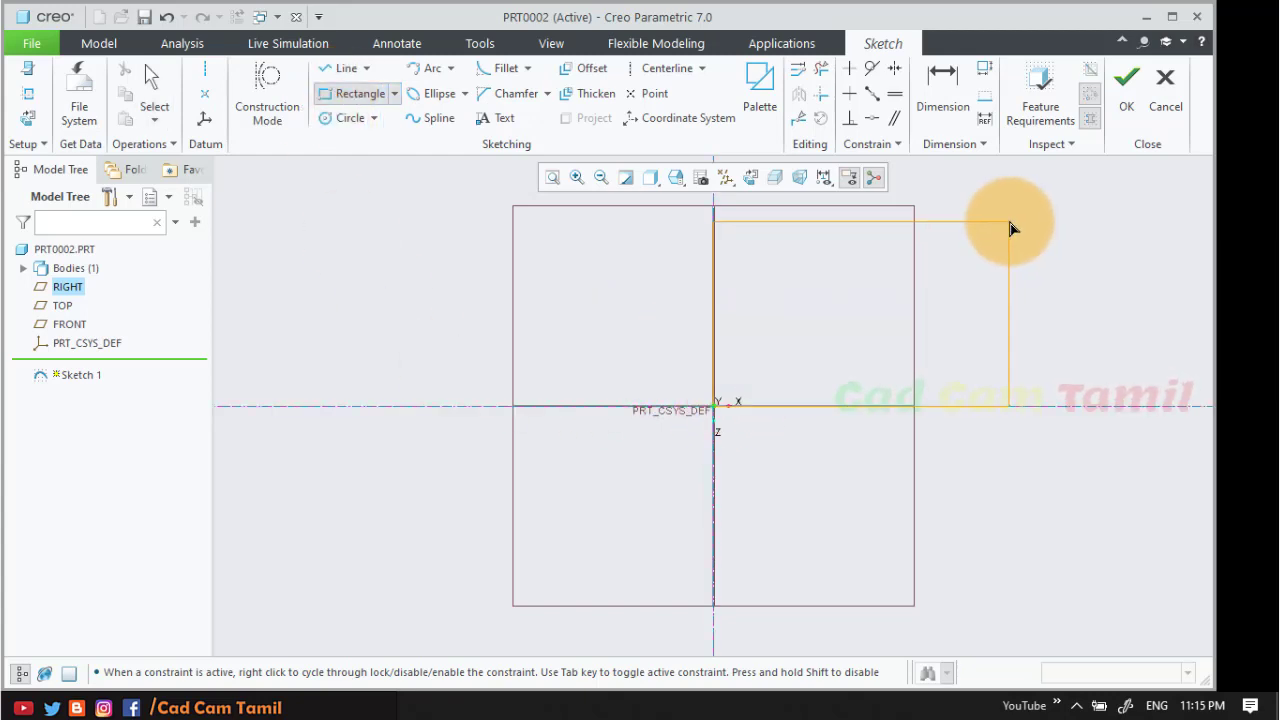
pyautogui.middleClick(603, 634)
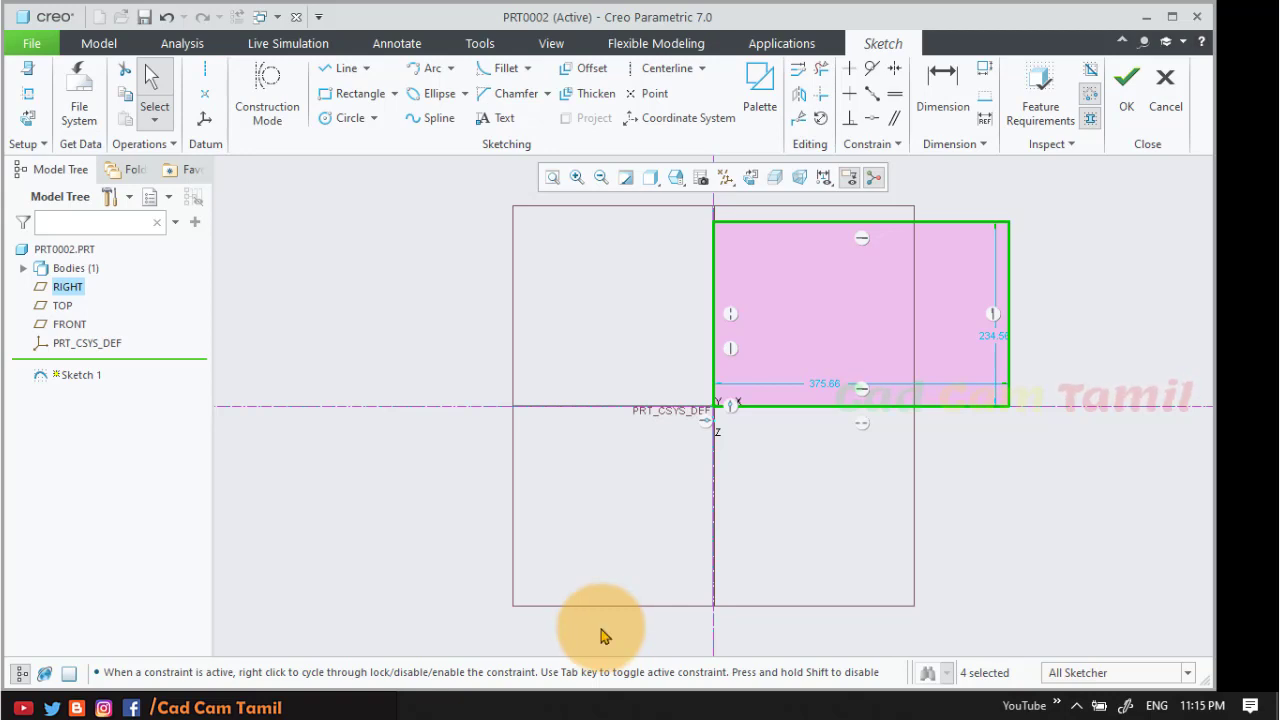
pyautogui.click(542, 632)
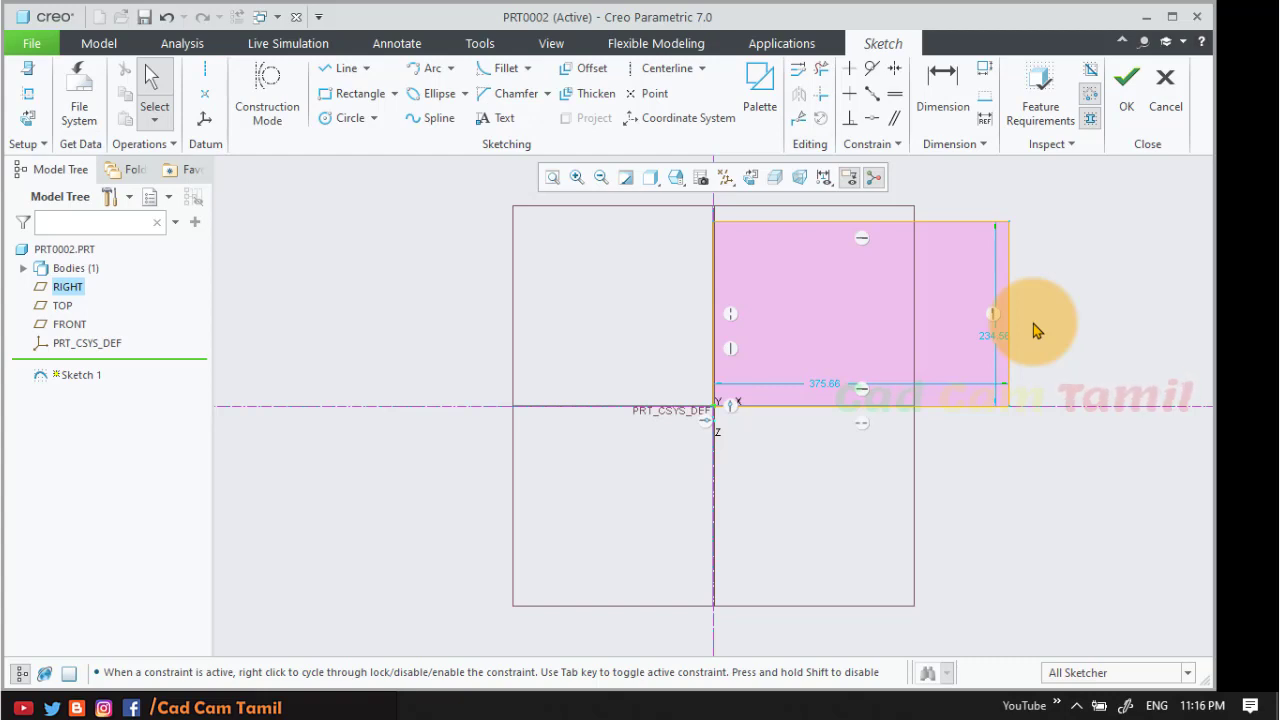
# - Turn off the display of all datum axes, points, coordinate systems and planes
pyautogui.click(728, 177)
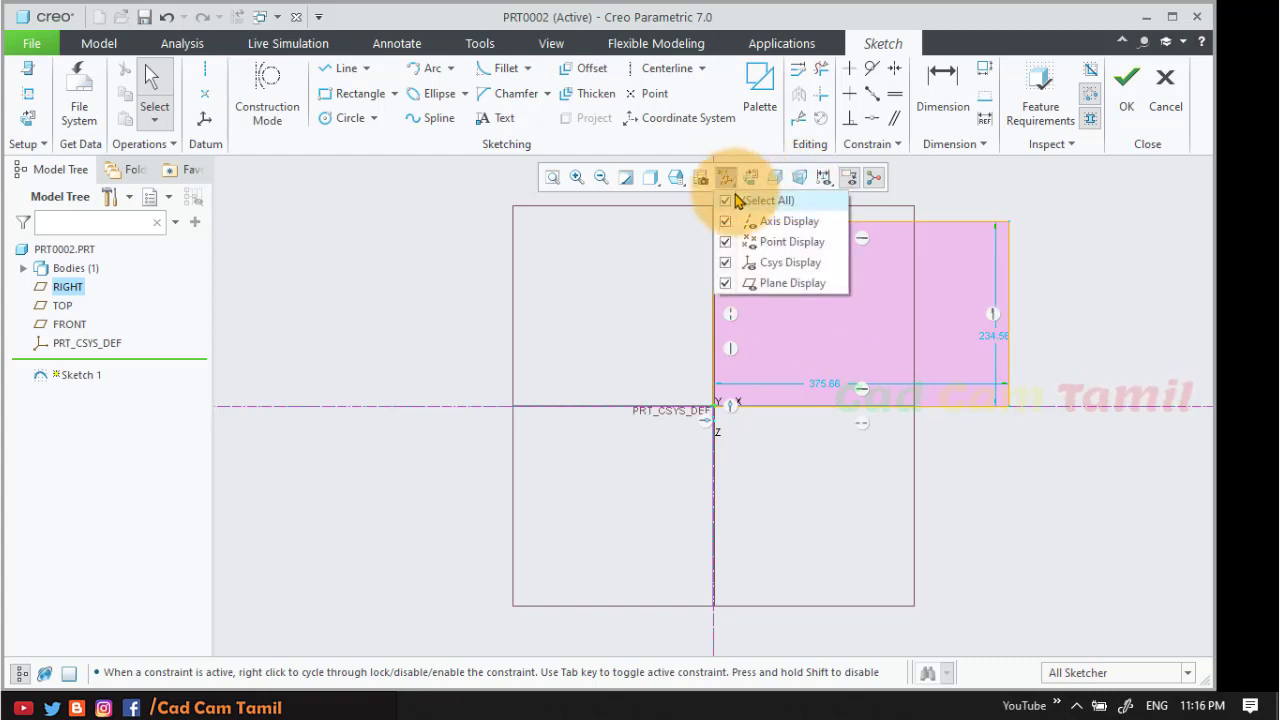
pyautogui.click(726, 200)
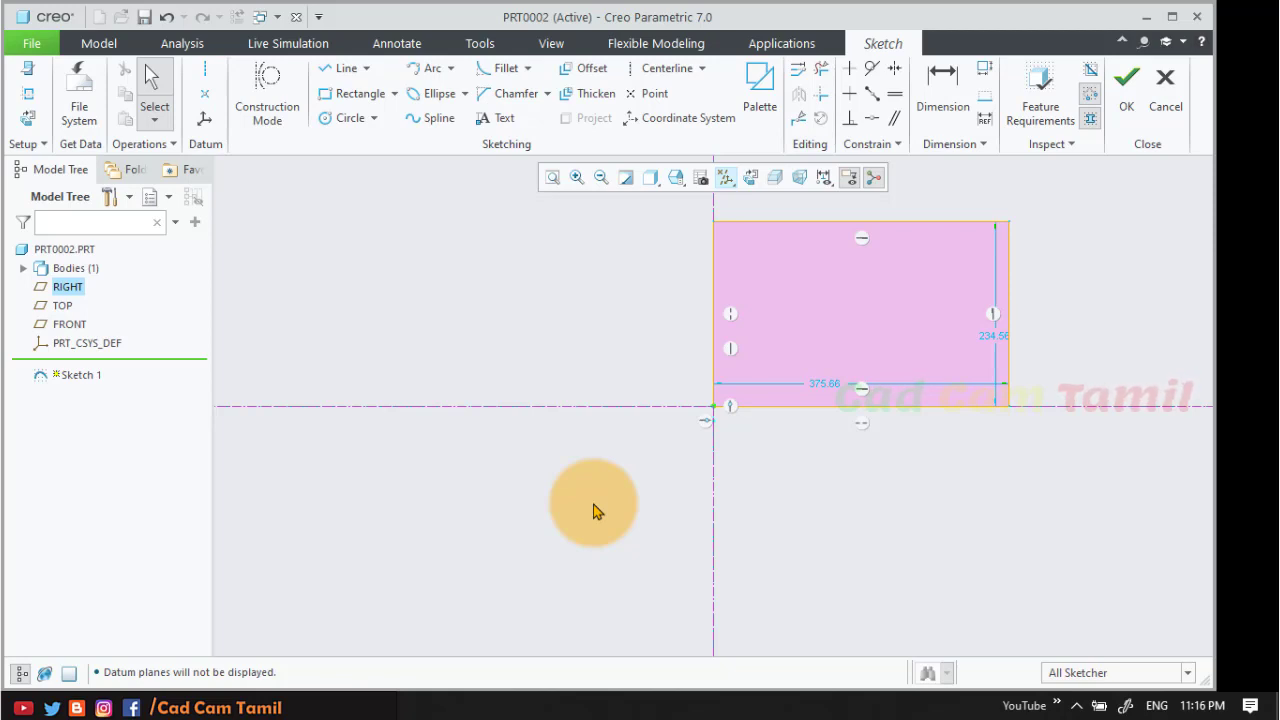
# - Open the program's Entity Display options at the constraint display settings
pyautogui.click(36, 50)
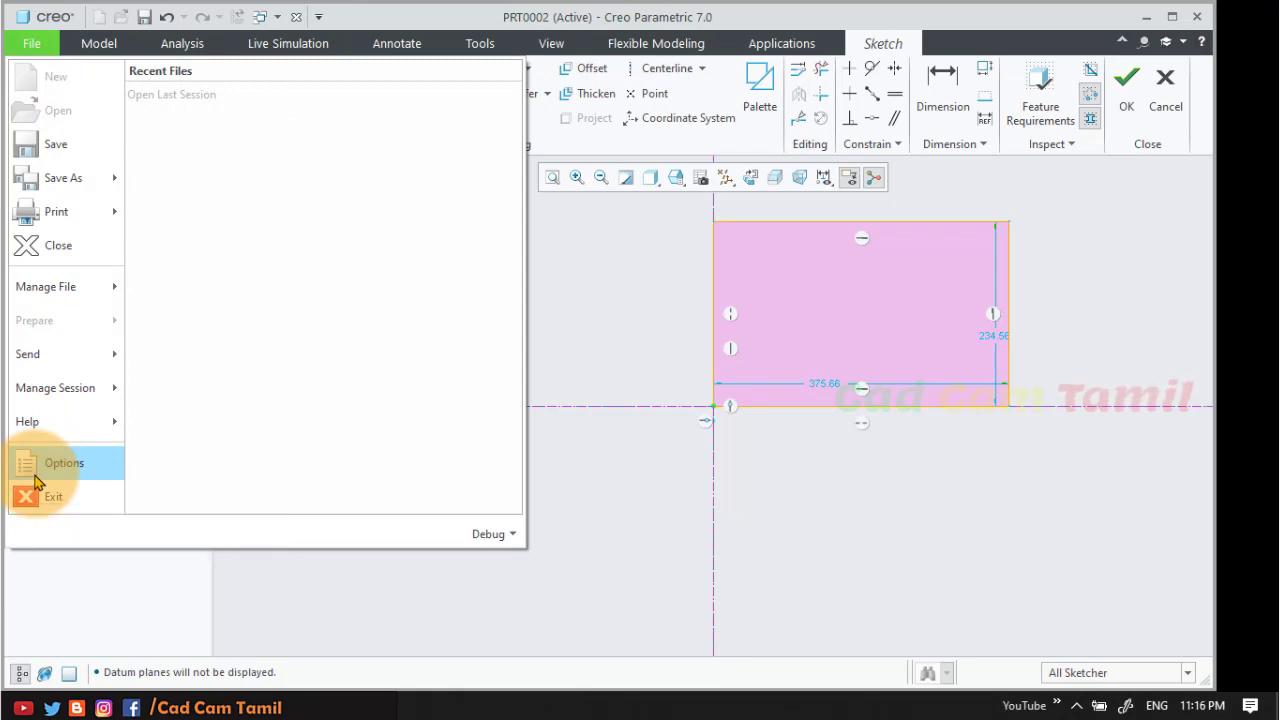
pyautogui.click(35, 478)
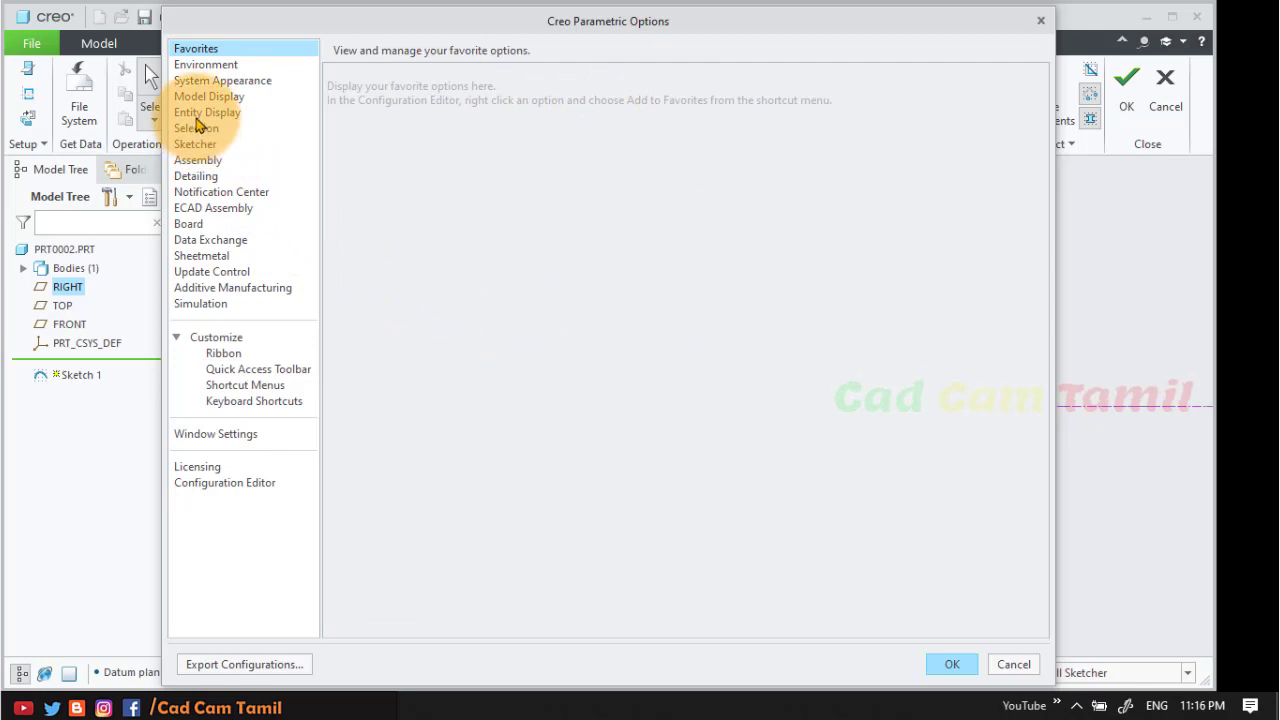
pyautogui.click(208, 112)
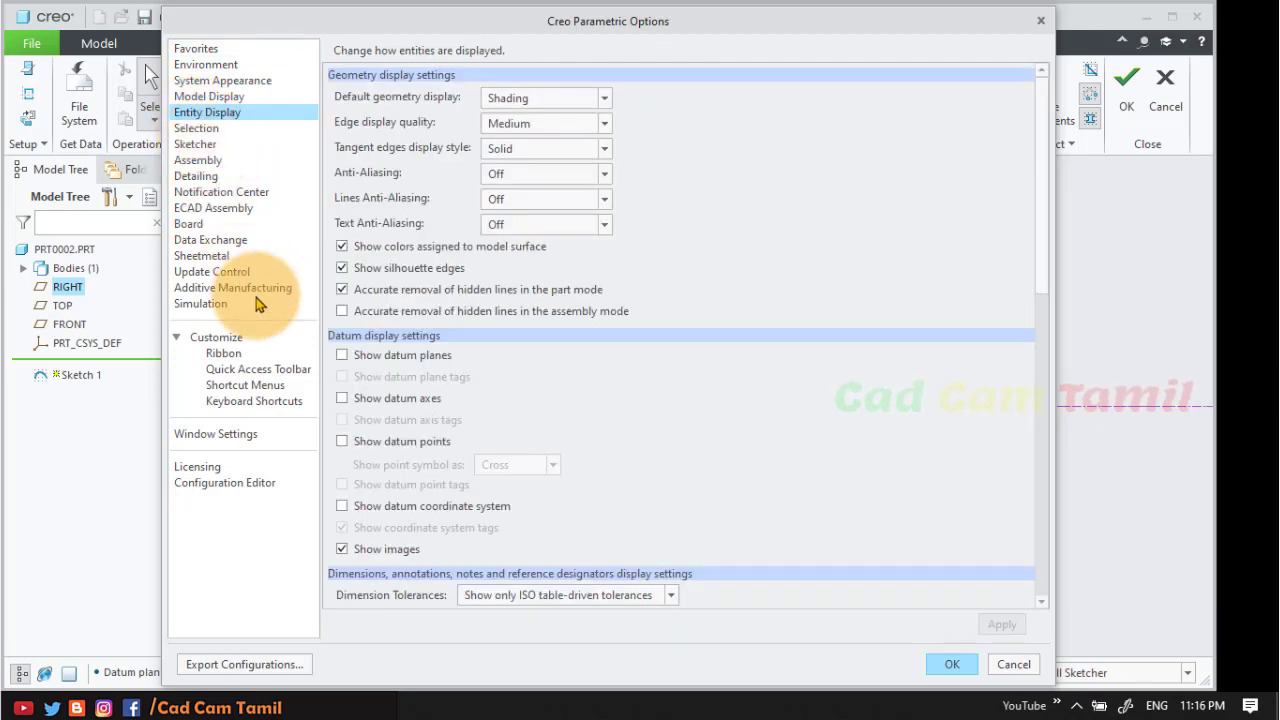
pyautogui.scroll(-6, 571, 390)
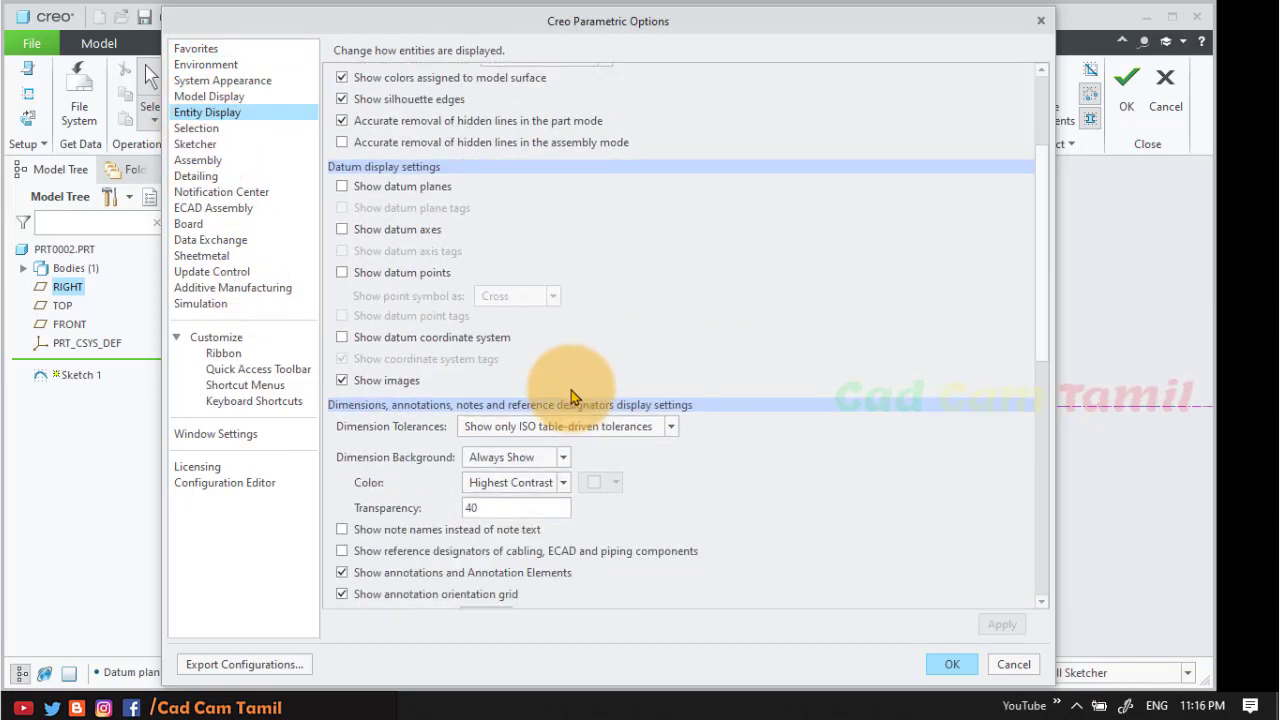
pyautogui.scroll(-2, 571, 392)
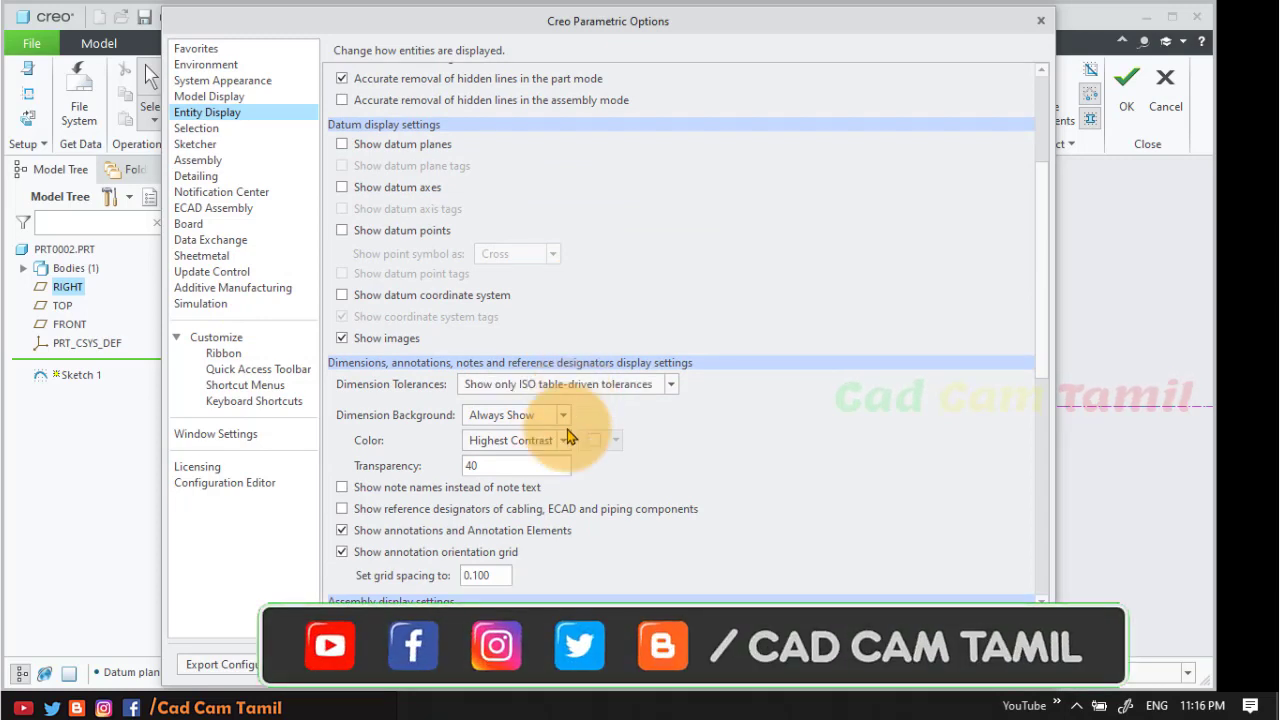
pyautogui.scroll(-12, 718, 483)
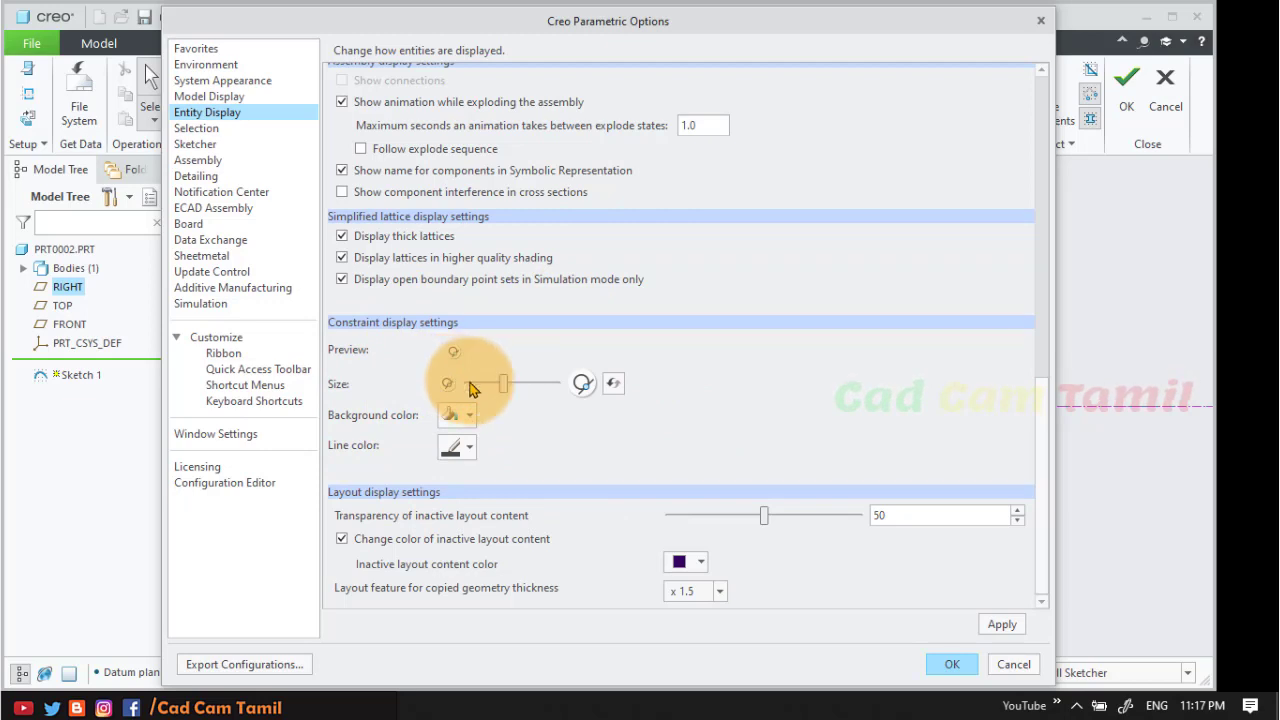
# - Try the maximum constraint icon size and restore the default icon size
pyautogui.moveTo(503, 391); pyautogui.dragTo(571, 394)
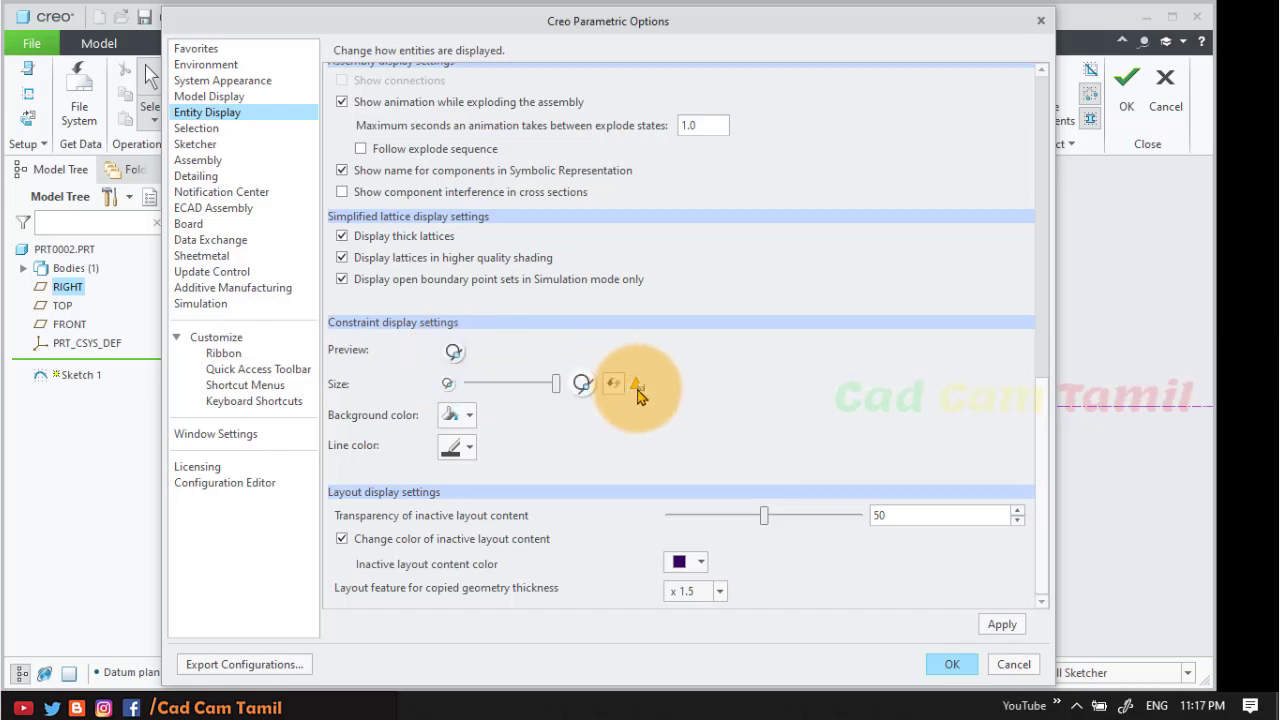
pyautogui.moveTo(638, 395)
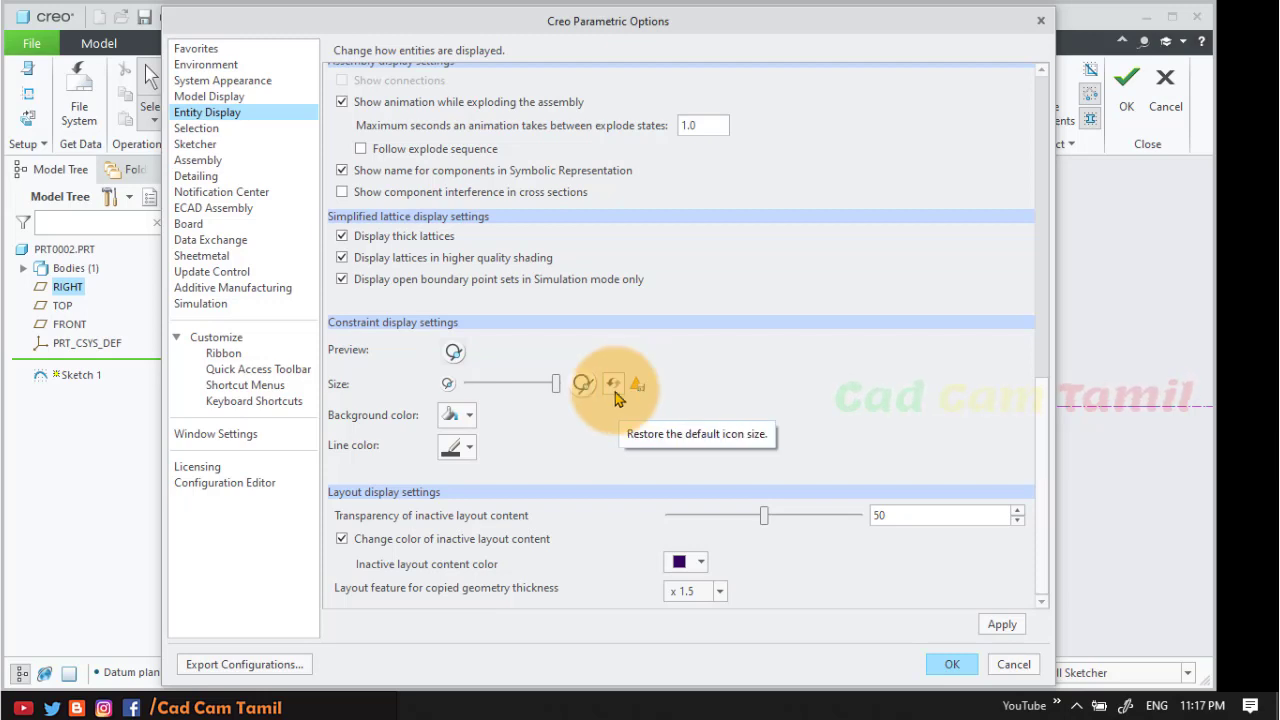
pyautogui.click(616, 389)
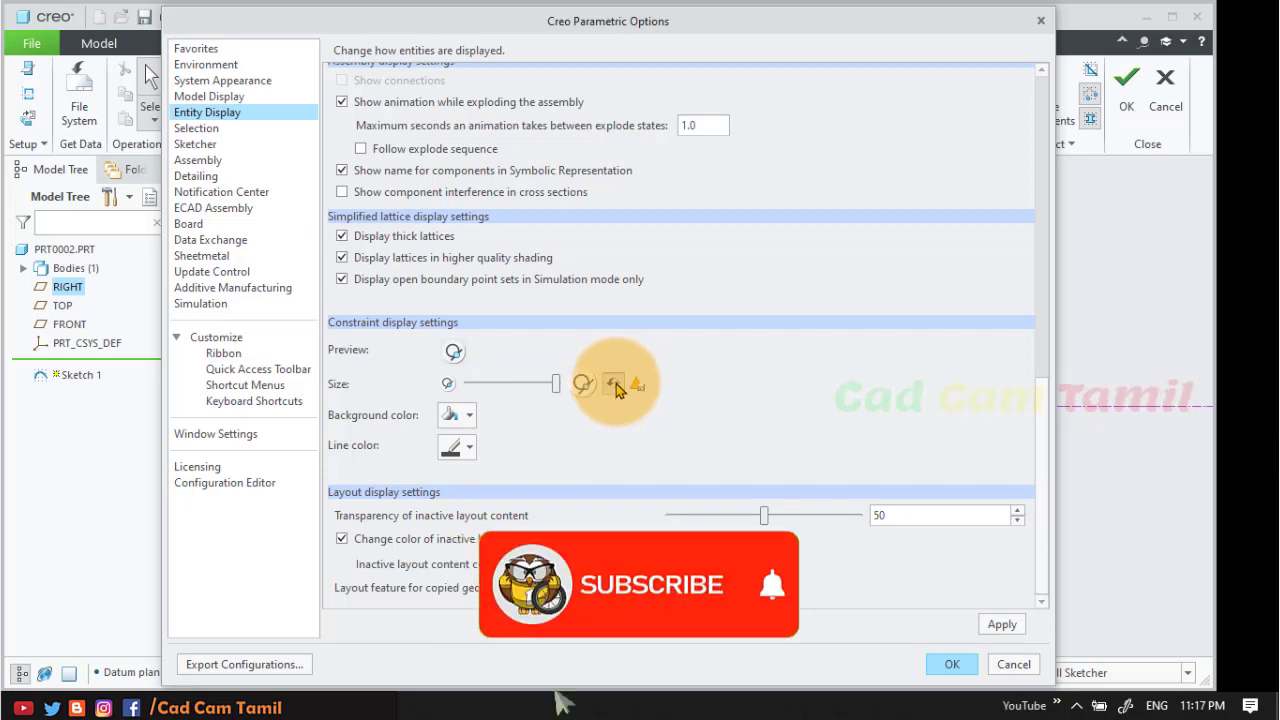
# - Try a yellow background, the maximum icon size and a red line color for the constraint icons
pyautogui.click(462, 415)
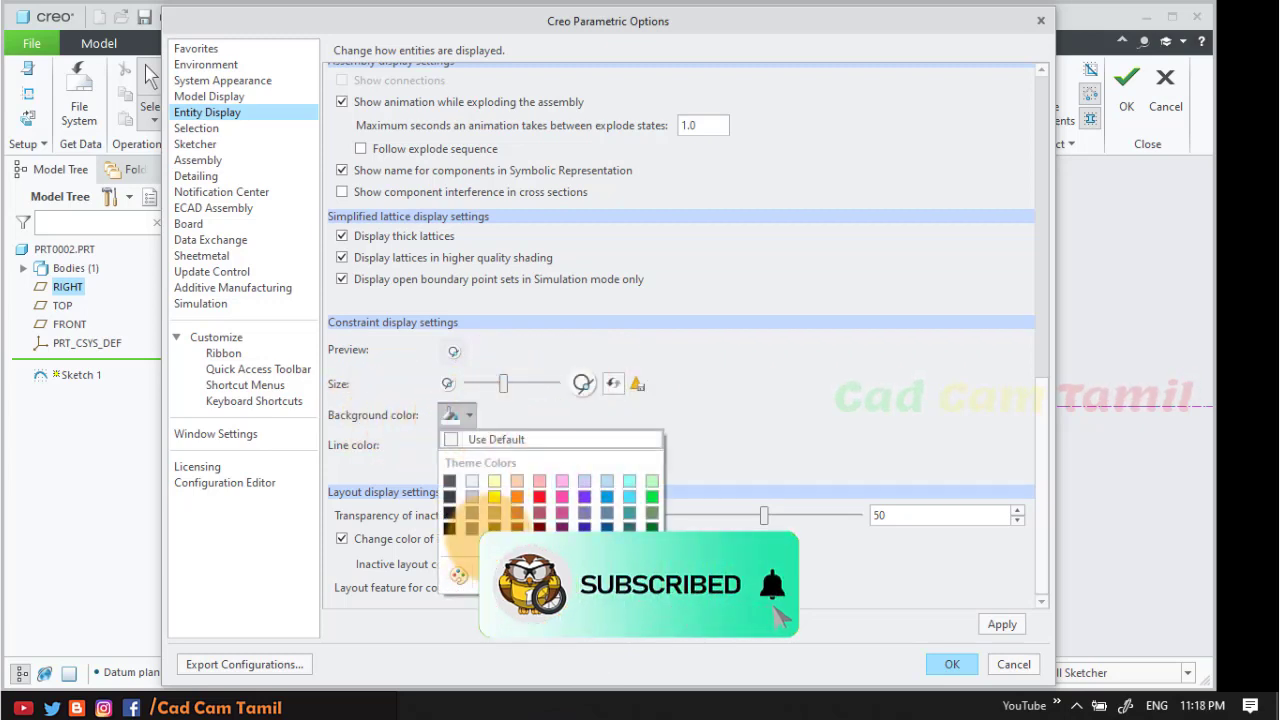
pyautogui.click(771, 423)
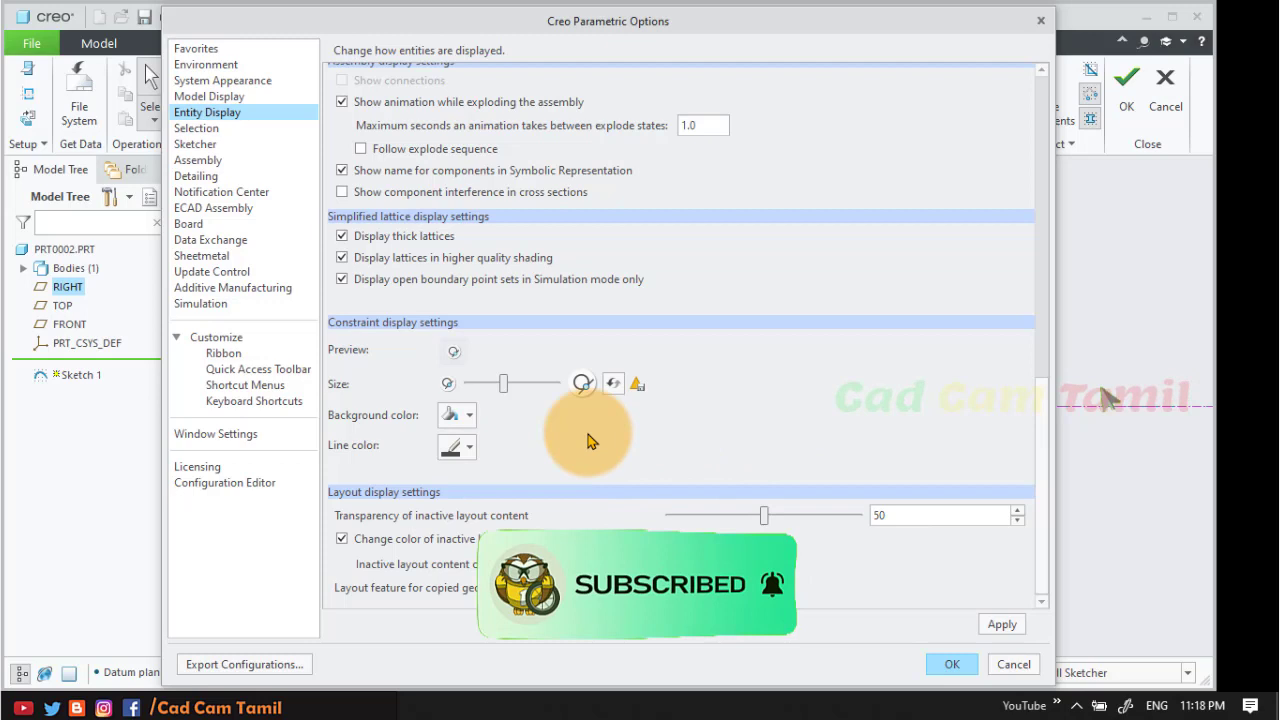
pyautogui.click(470, 448)
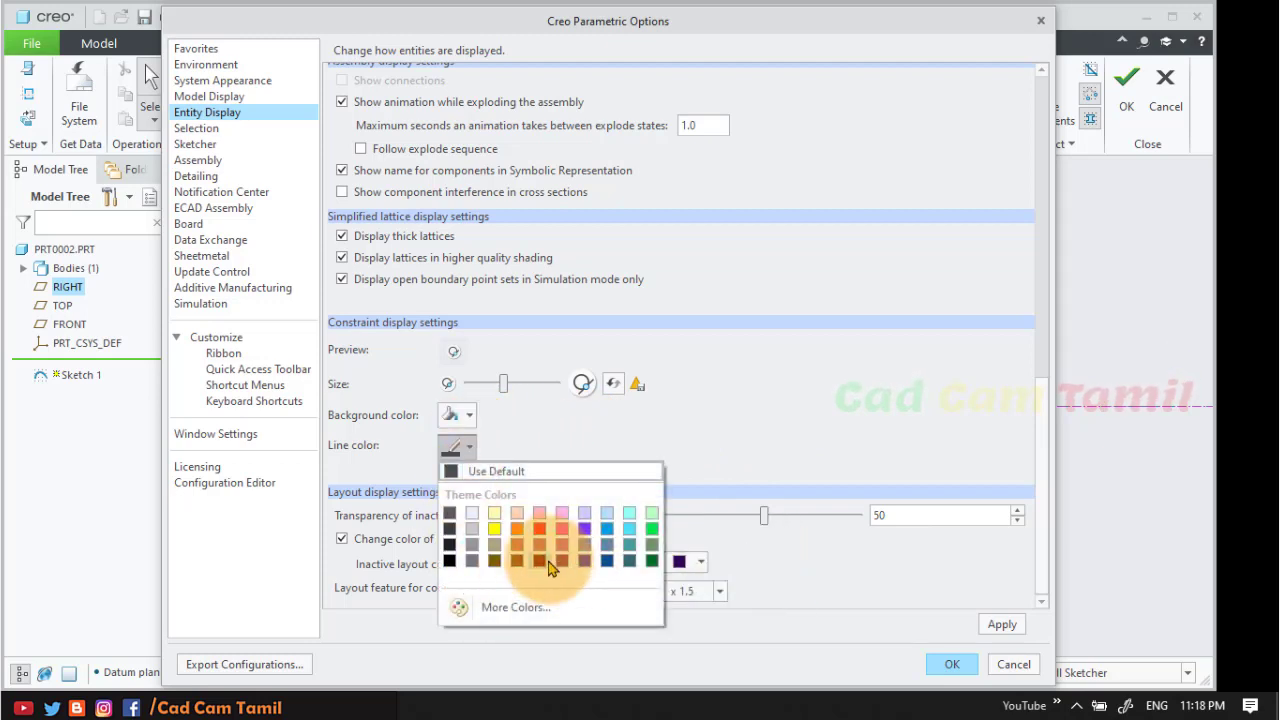
pyautogui.click(634, 423)
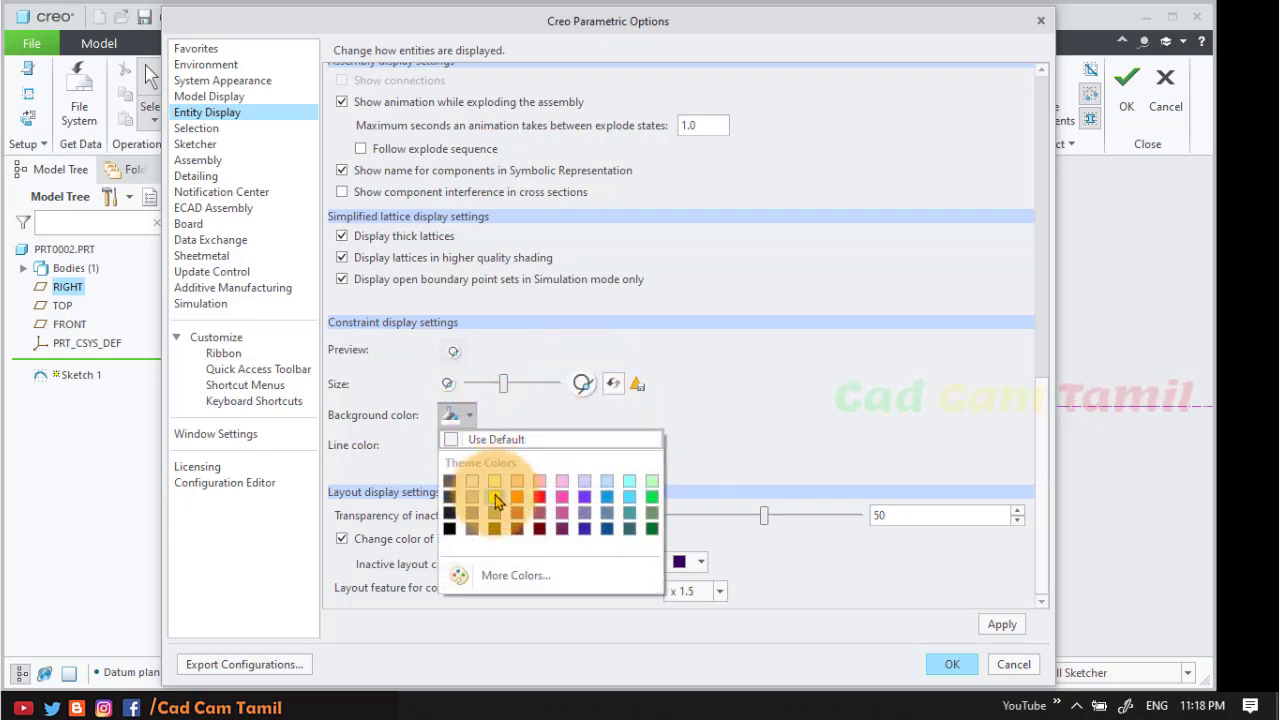
pyautogui.click(494, 497)
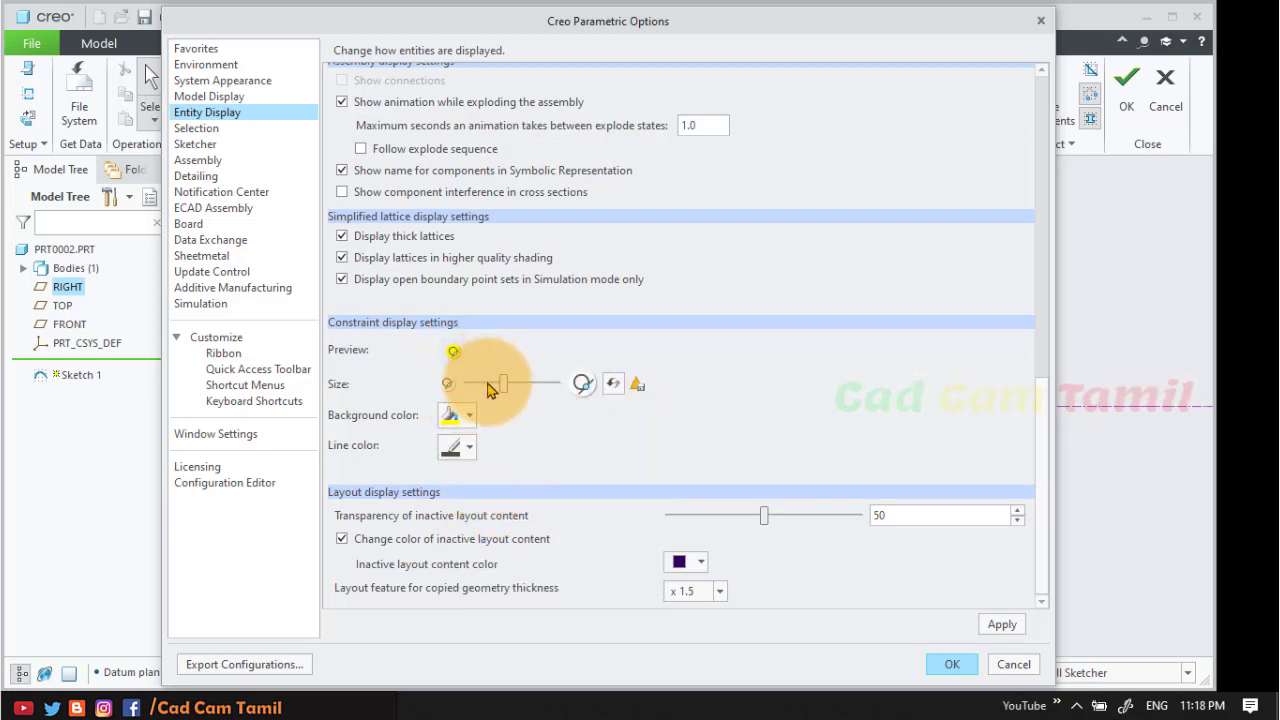
pyautogui.moveTo(503, 390); pyautogui.dragTo(575, 388)
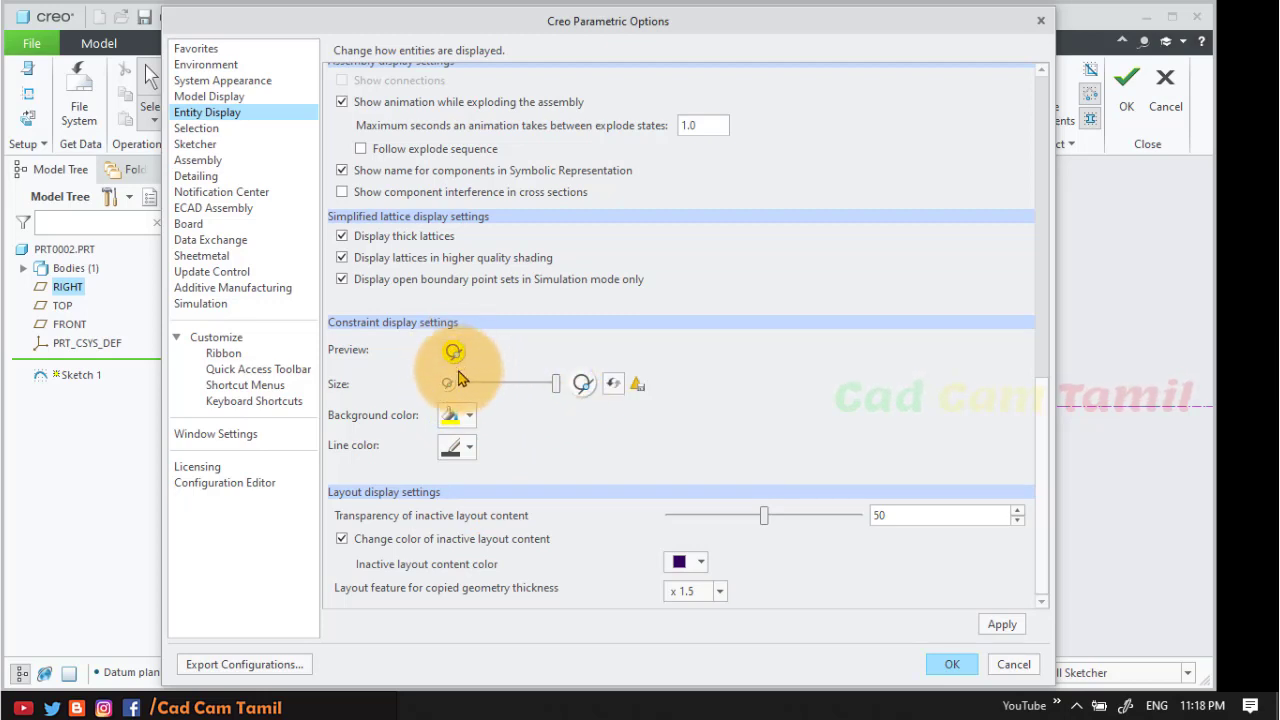
pyautogui.click(477, 450)
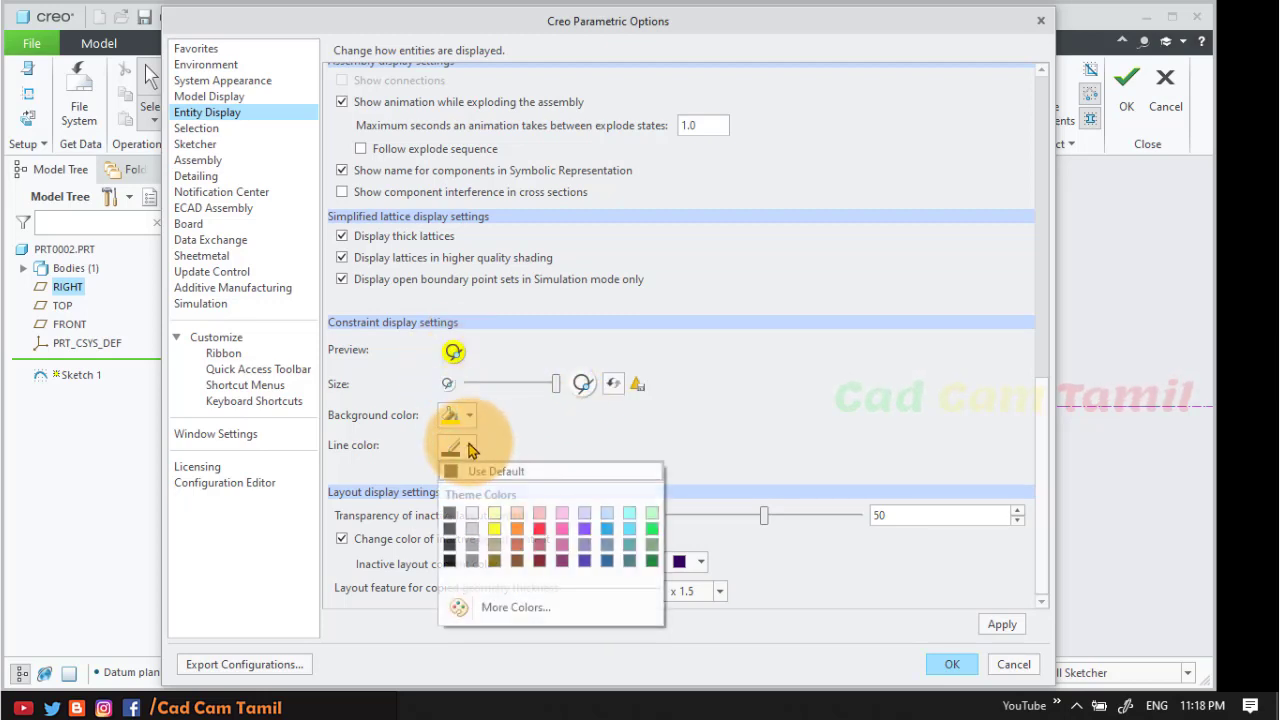
pyautogui.click(540, 529)
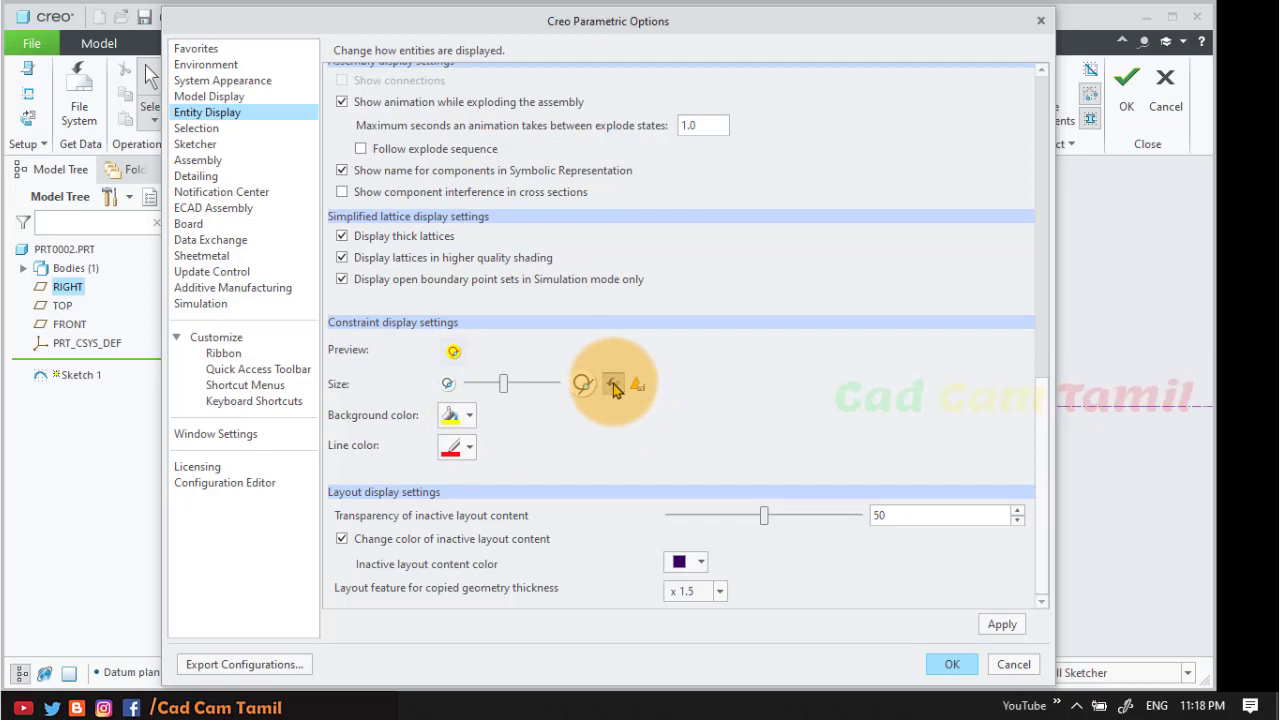
# - Restore the default background and line colors of the constraint icons and leave the options without saving
pyautogui.click(469, 416)
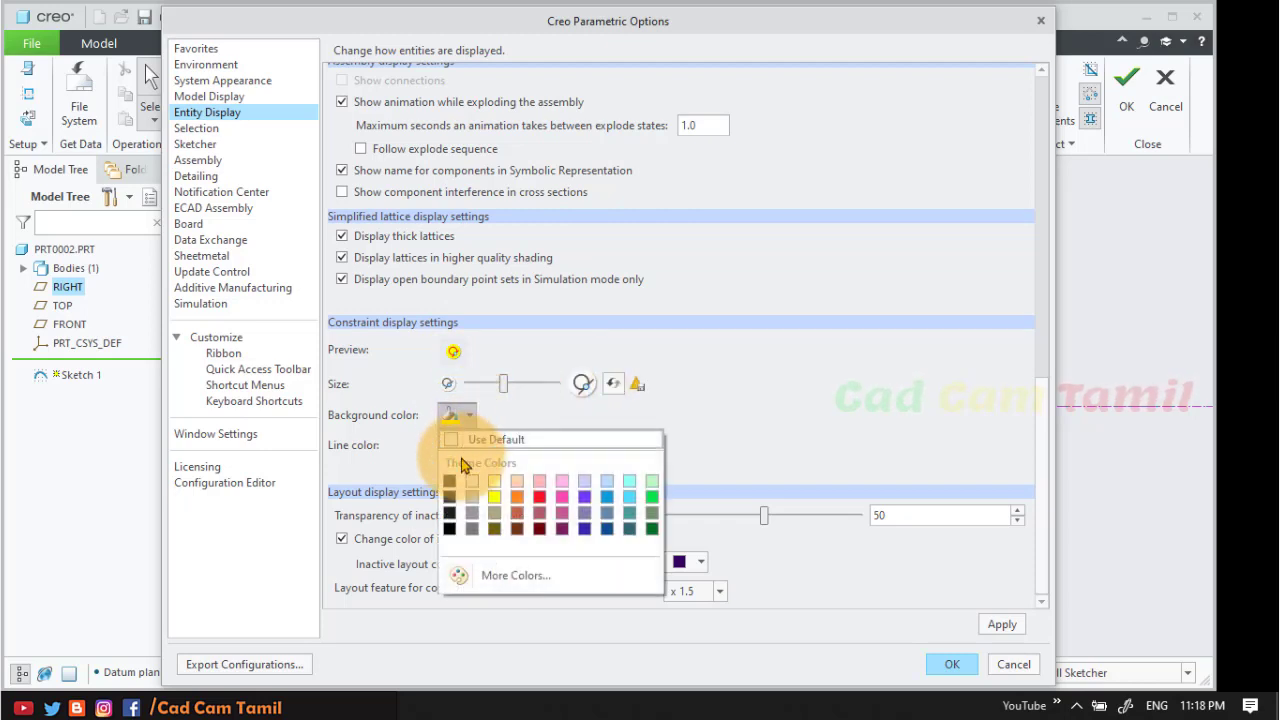
pyautogui.click(456, 439)
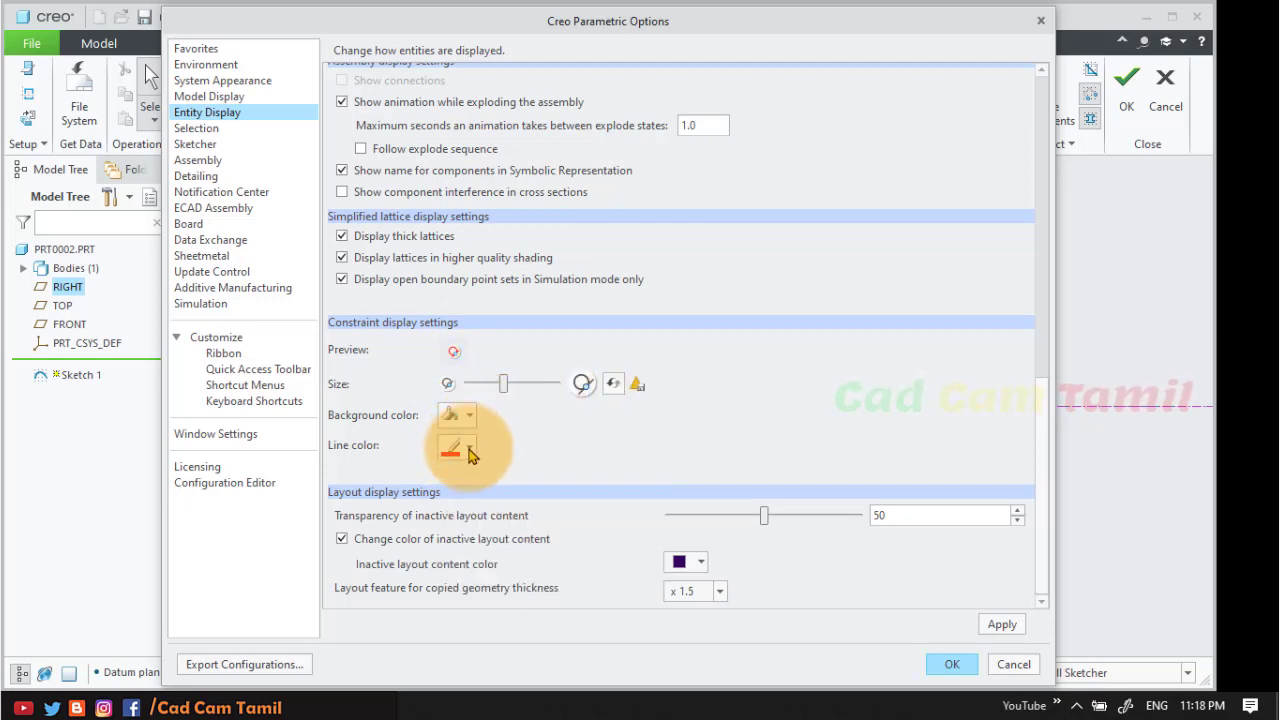
pyautogui.click(470, 449)
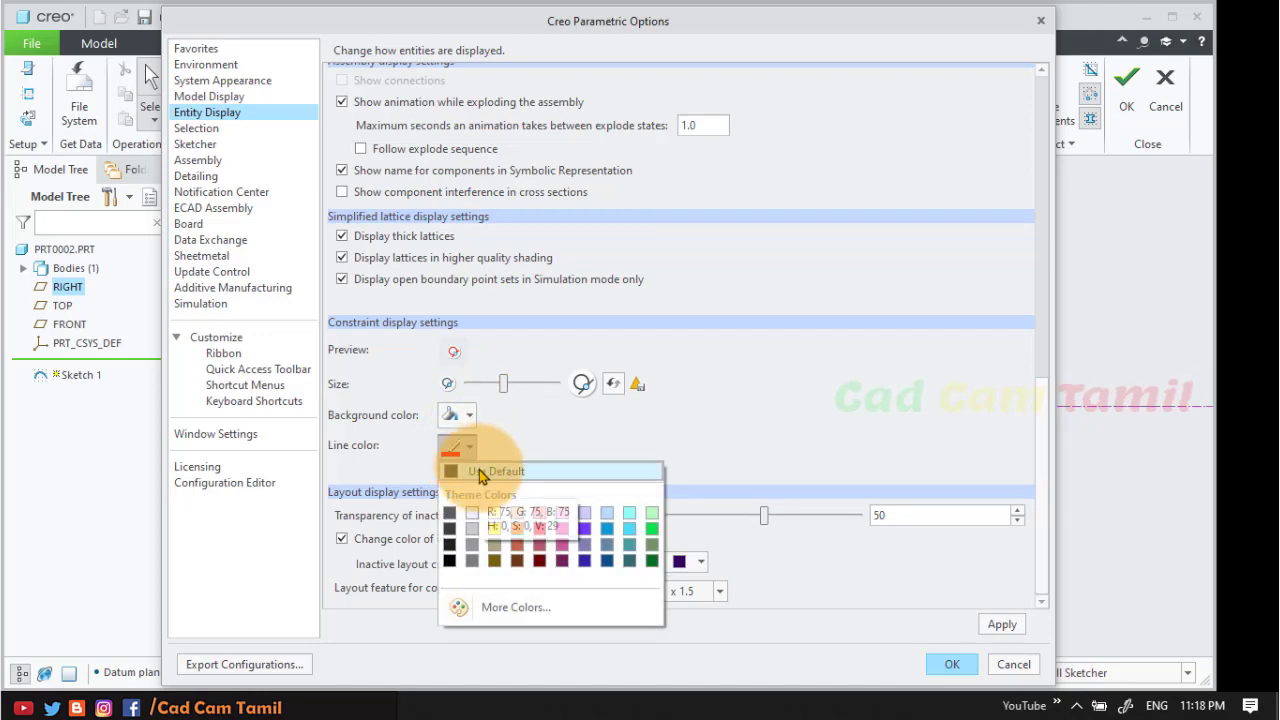
pyautogui.click(482, 472)
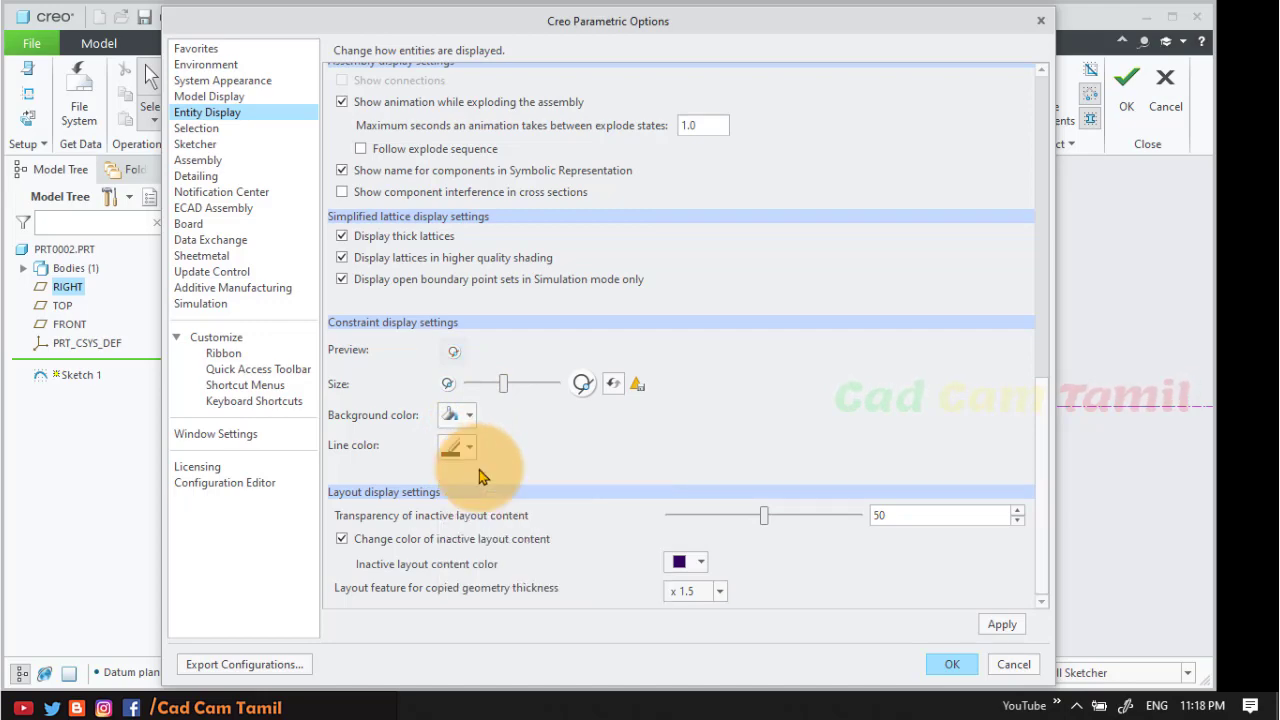
pyautogui.click(1013, 665)
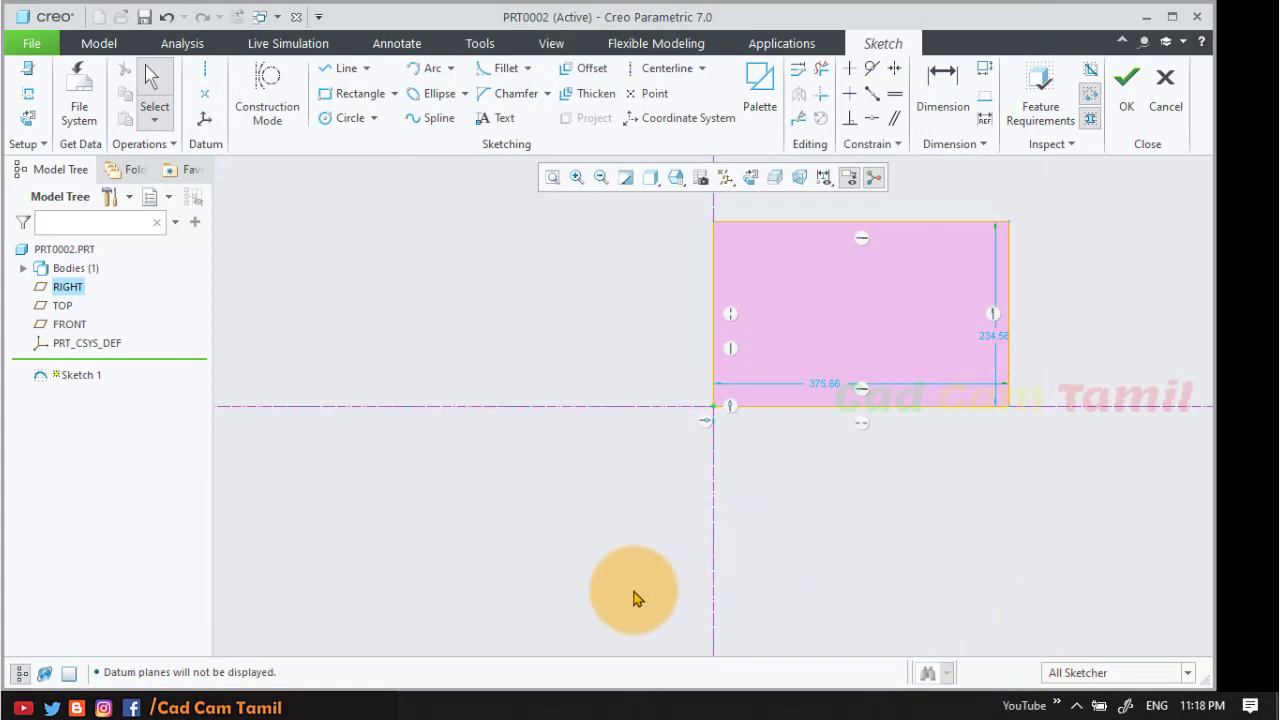
# - Place the rectangle's width dimension below its lower edge and set the width to 300 mm
pyautogui.scroll(2, 1020, 260)
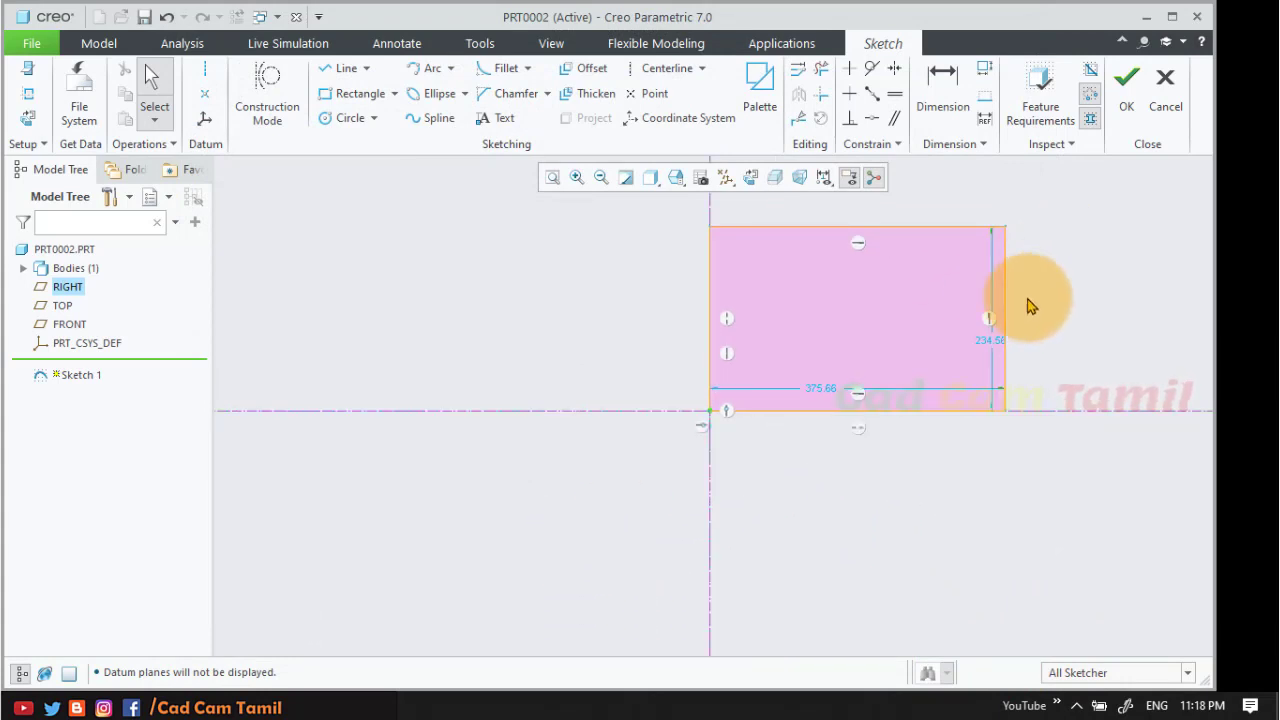
pyautogui.moveTo(826, 395); pyautogui.dragTo(834, 511)
pyautogui.doubleClick(836, 512)
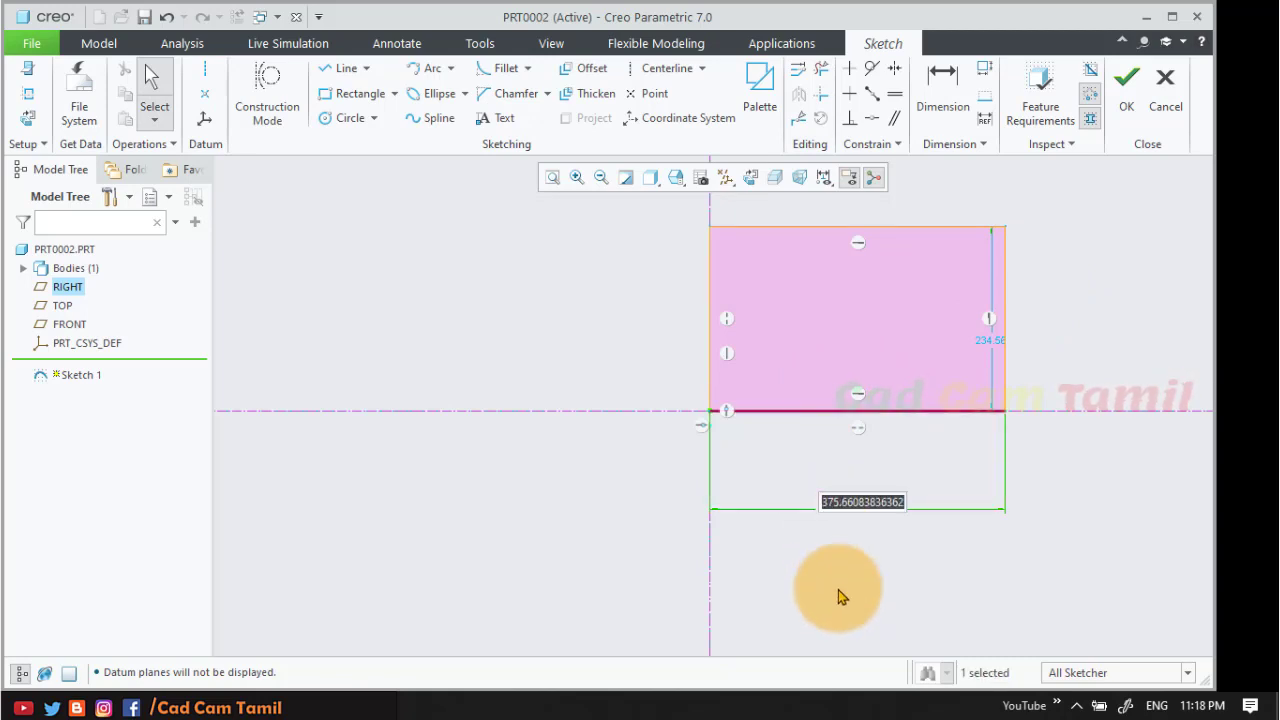
pyautogui.write('300')
pyautogui.press('Return')
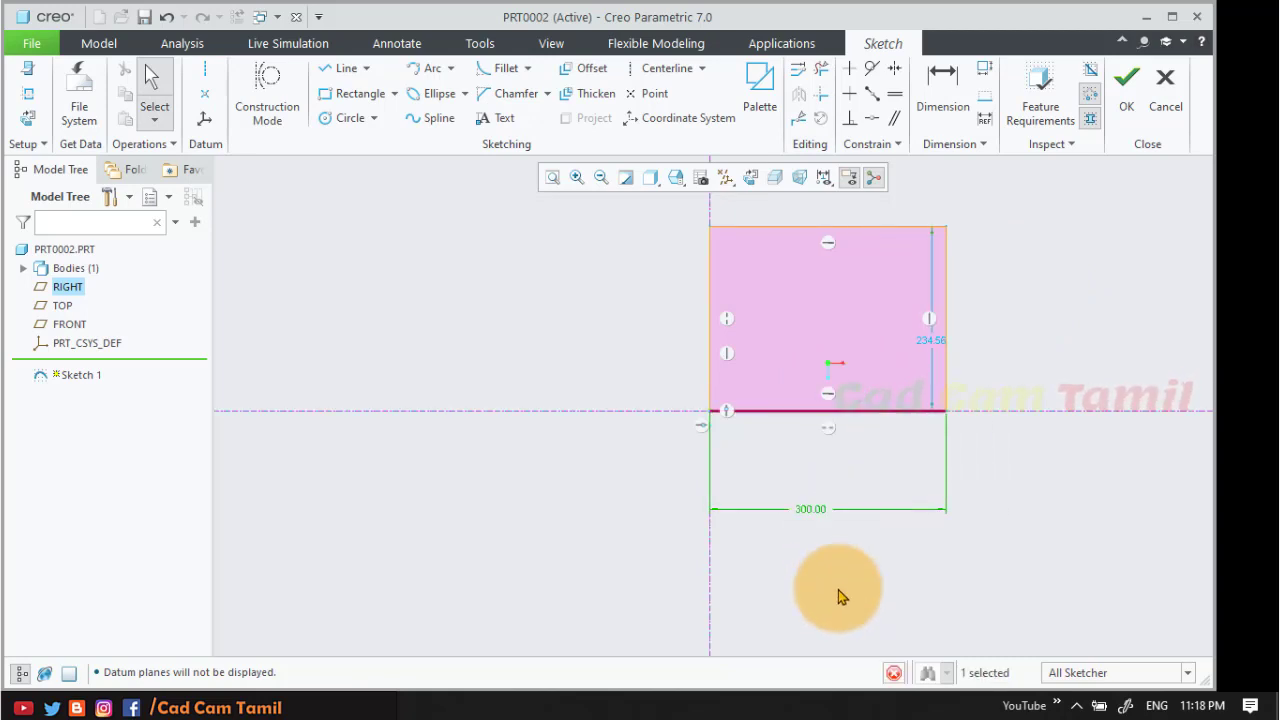
# - Set the rectangle's height to 200 mm
pyautogui.doubleClick(930, 341)
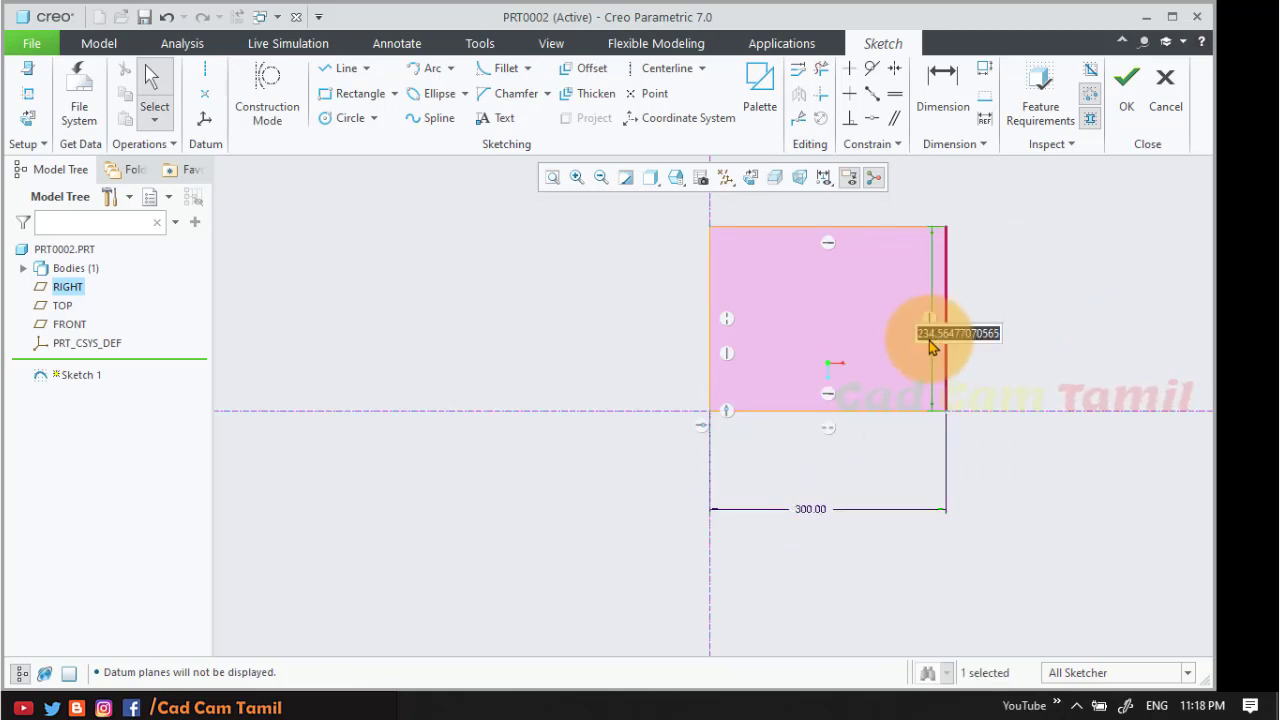
pyautogui.write('200')
pyautogui.press('Return')
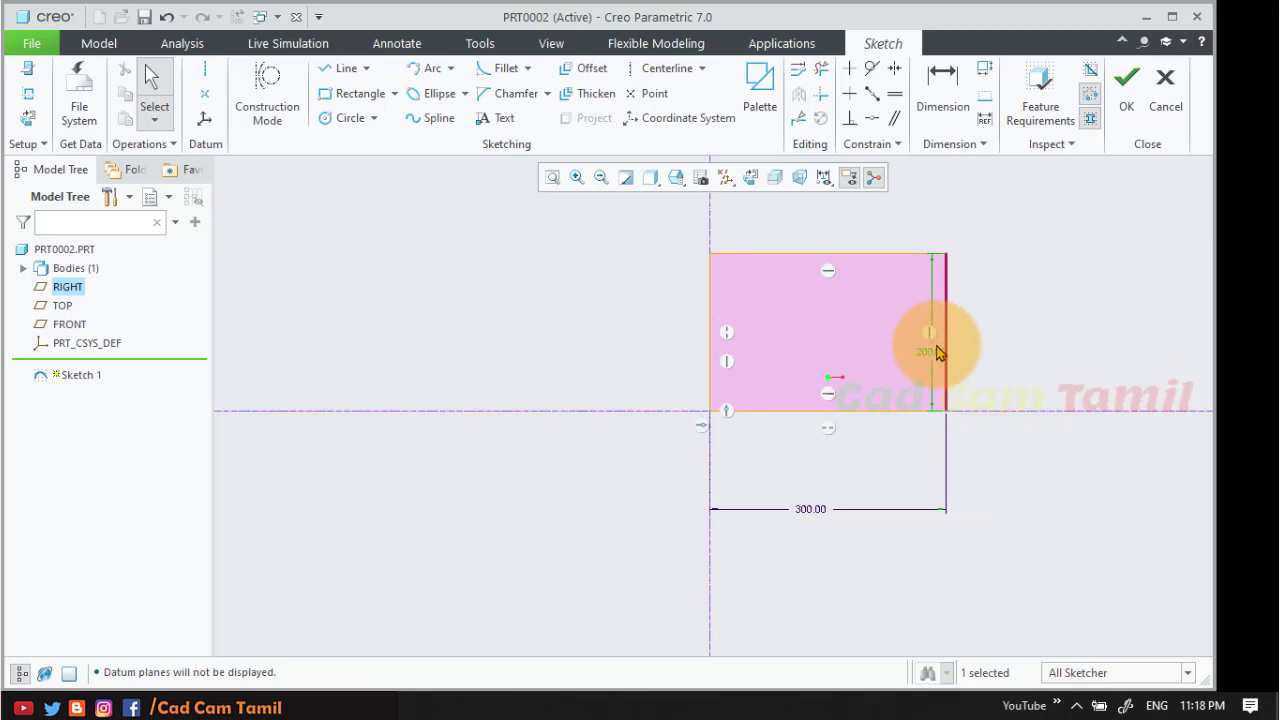
pyautogui.click(983, 362)
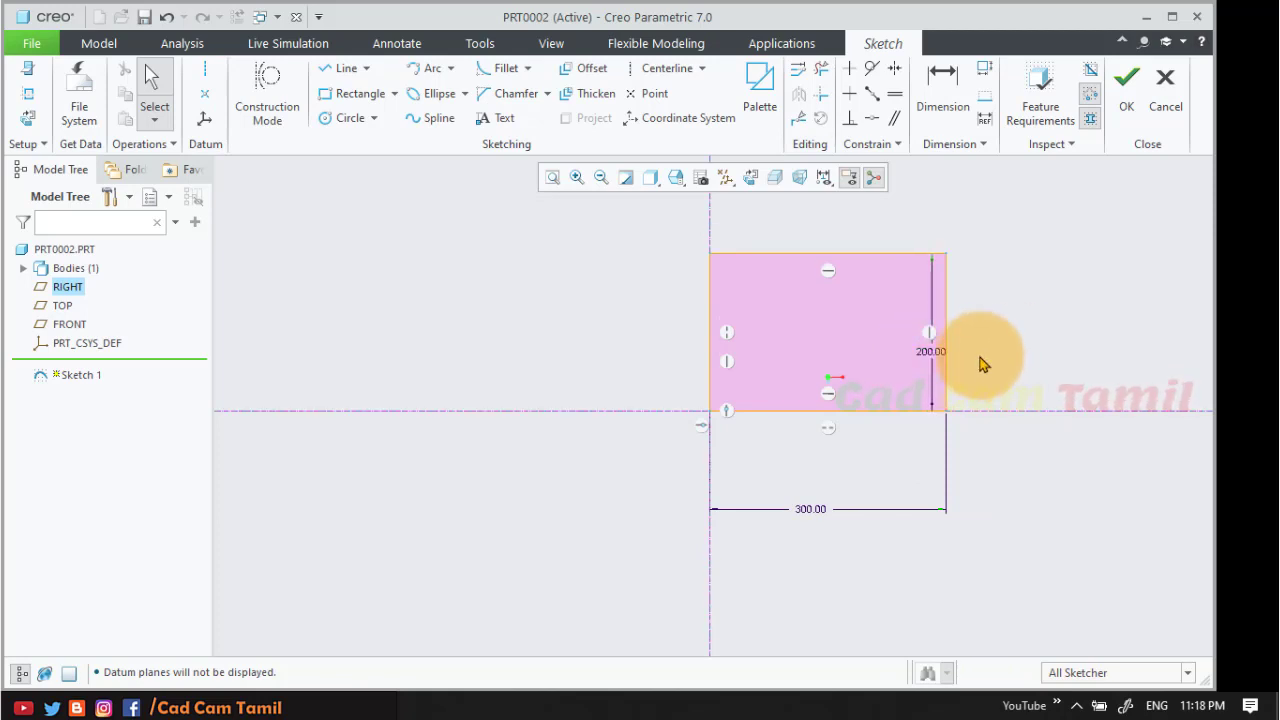
# - Place the height dimension just outside the rectangle's right edge and bring the width dimension closer to its lower edge
pyautogui.moveTo(929, 353); pyautogui.dragTo(1022, 344)
pyautogui.scroll(2, 554, 537)
pyautogui.scroll(-2, 757, 456)
pyautogui.scroll(-1, 755, 446)
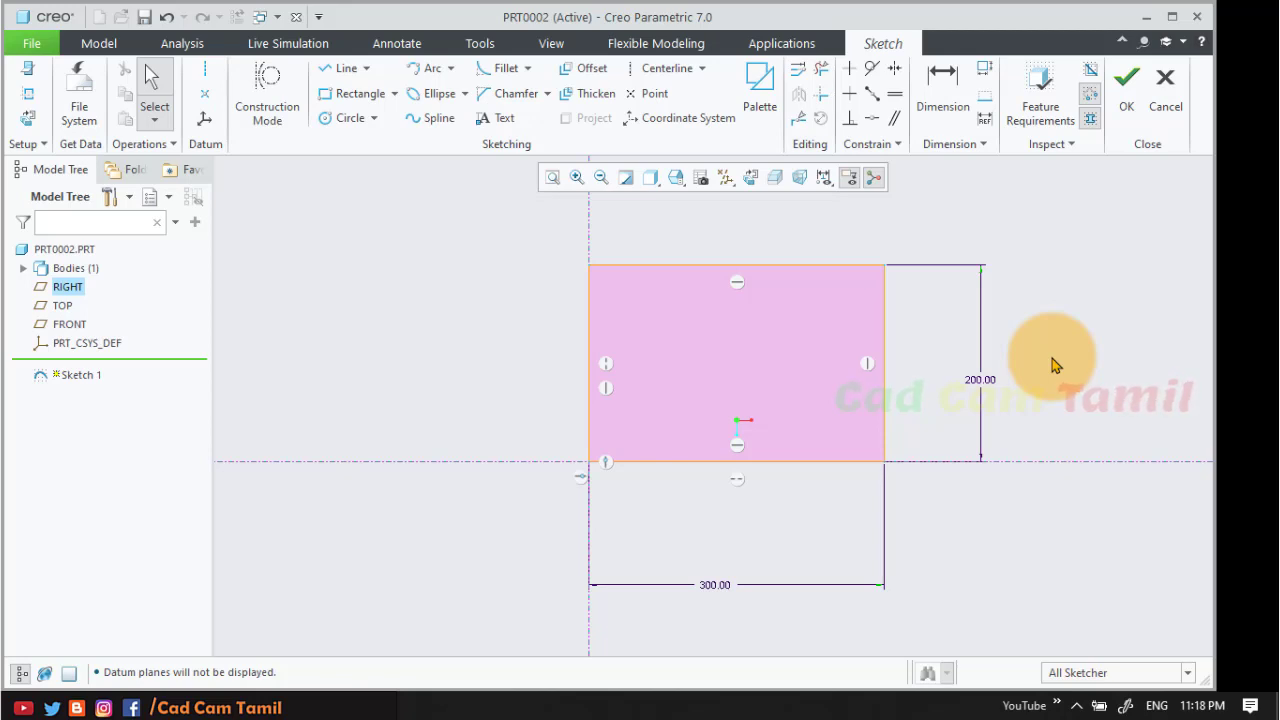
pyautogui.moveTo(986, 378); pyautogui.dragTo(920, 385)
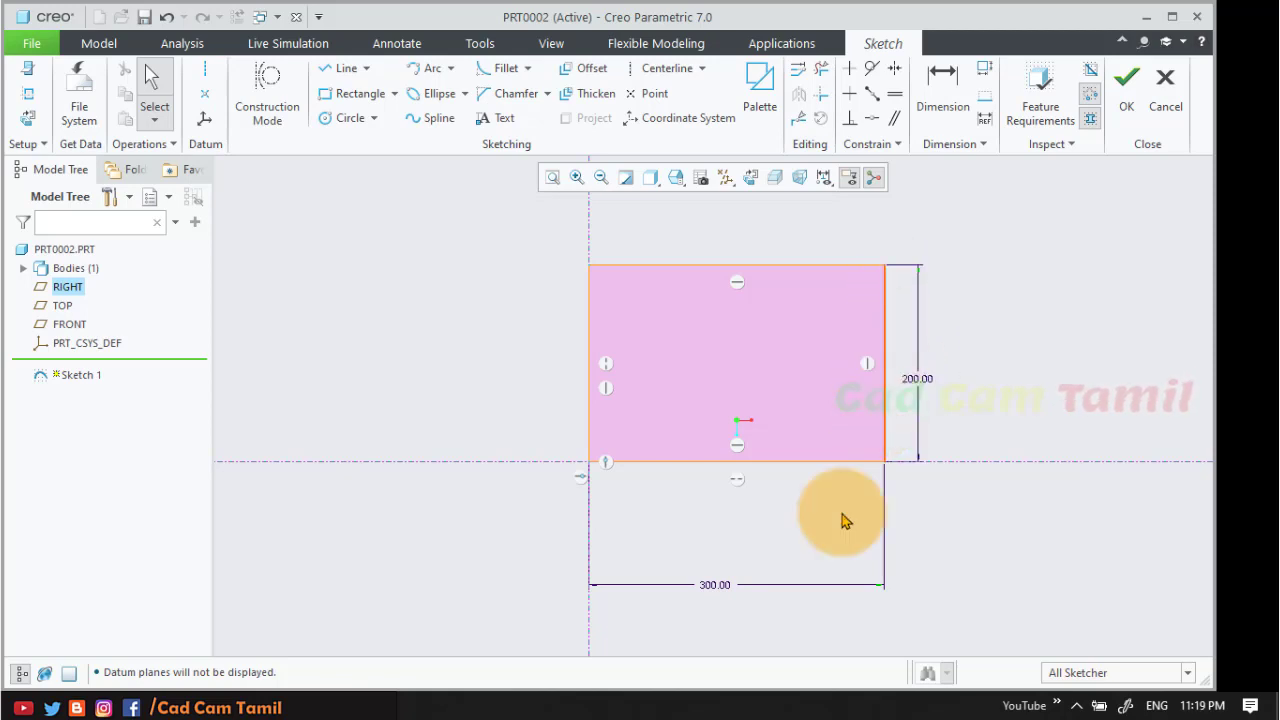
pyautogui.moveTo(703, 589); pyautogui.dragTo(708, 512)
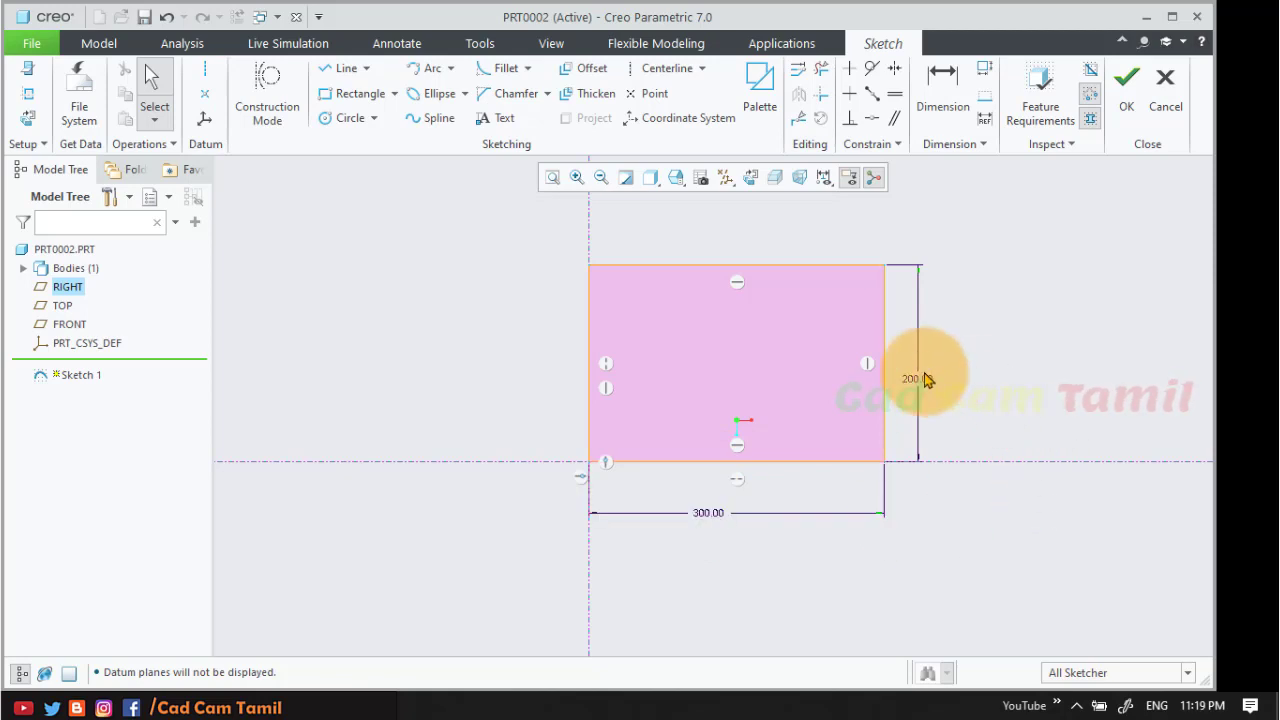
# - Sketch a circle about 63 mm in diameter inside the rectangle, centred about 57 mm from its left edge and 76 mm below its top edge
pyautogui.click(343, 118)
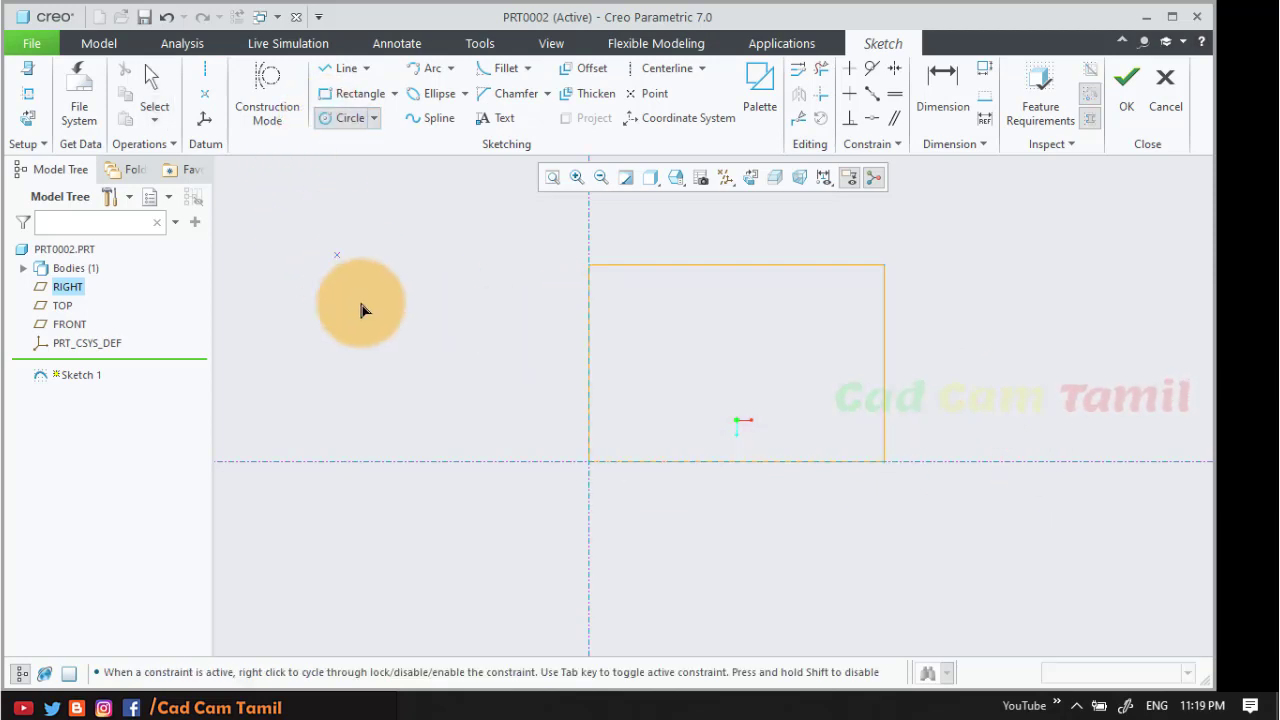
pyautogui.click(646, 376)
pyautogui.middleClick(640, 370)
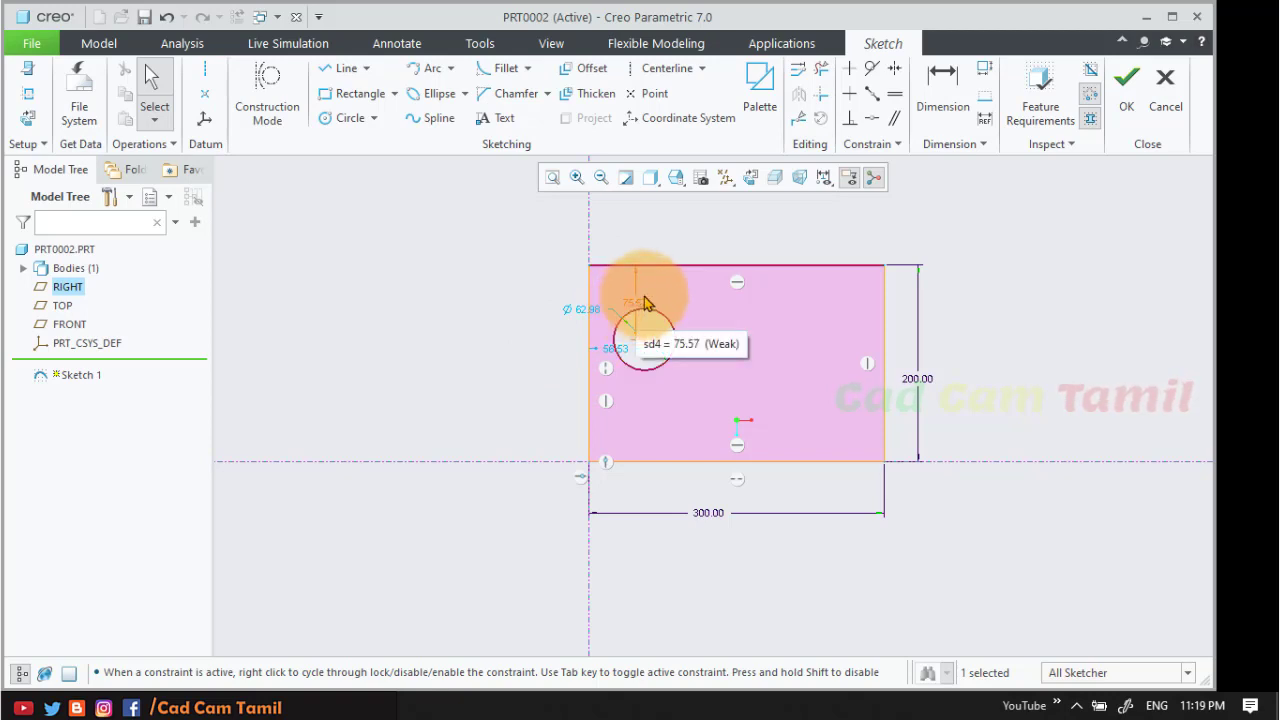
pyautogui.scroll(4, 686, 271)
pyautogui.scroll(-8, 687, 288)
pyautogui.scroll(-2, 687, 290)
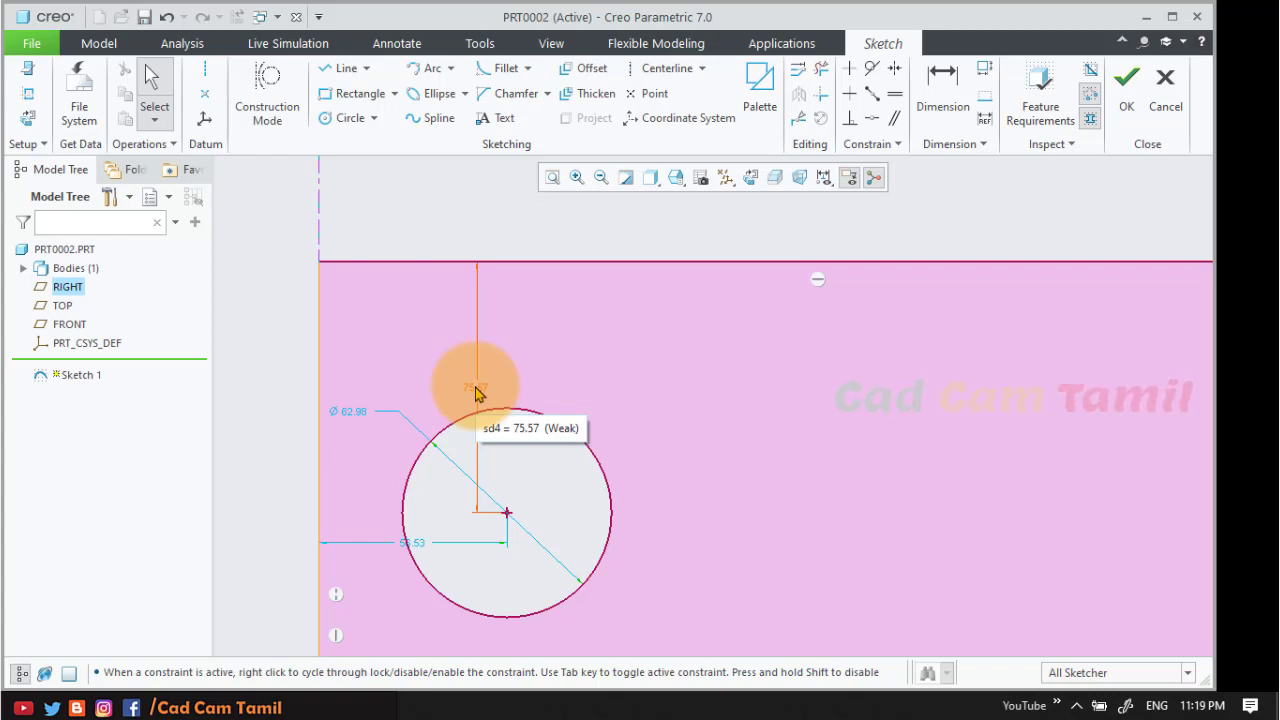
# - Mirror the circle about the rectangle's right edge
pyautogui.scroll(-3, 380, 440)
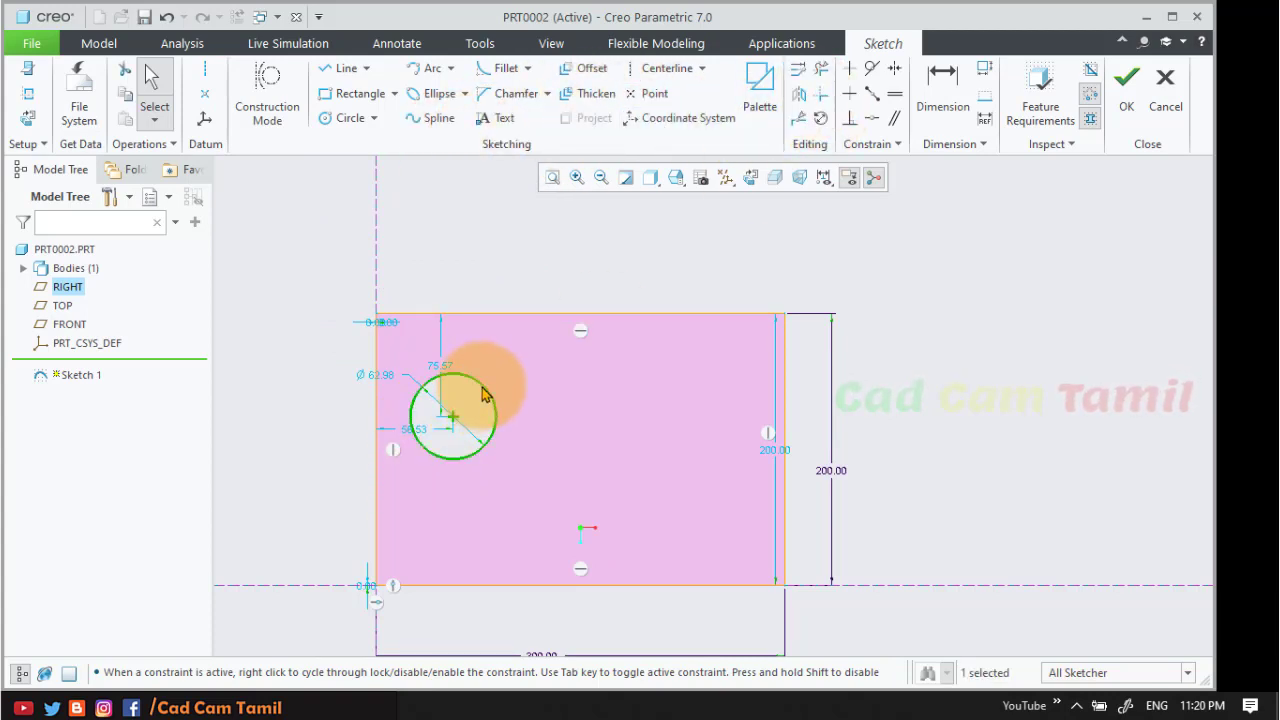
pyautogui.click(799, 95)
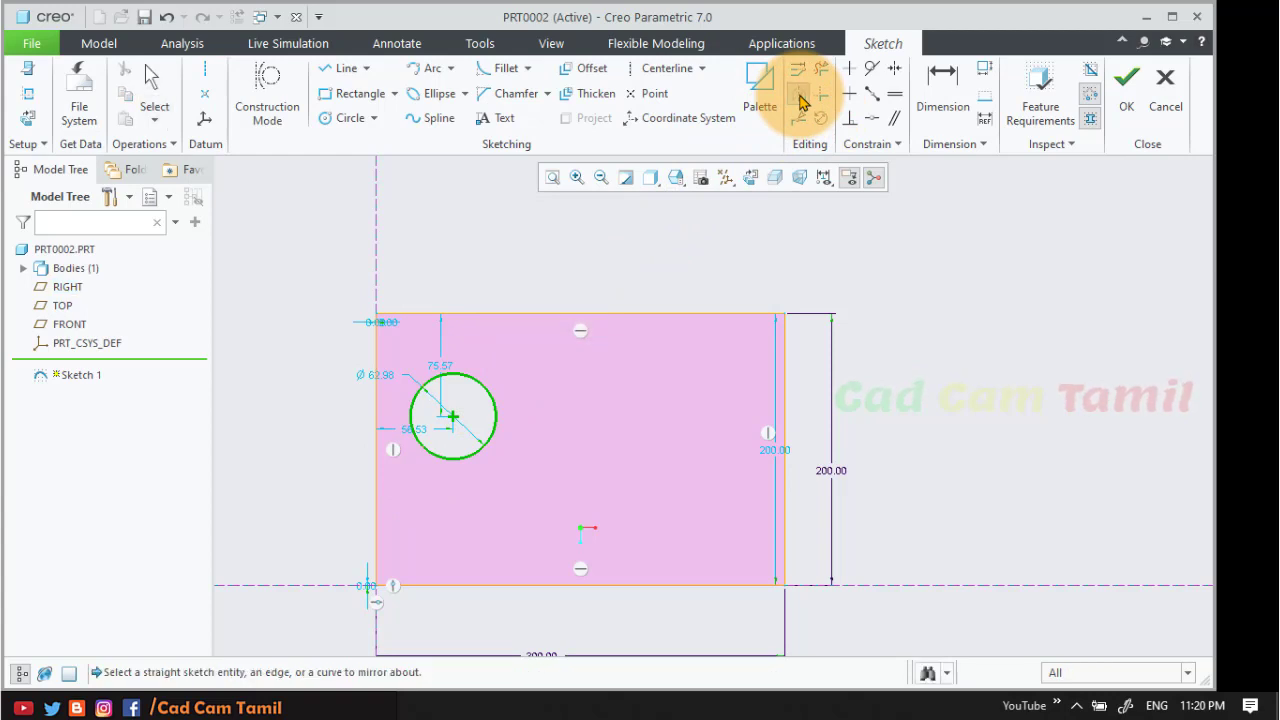
pyautogui.click(785, 397)
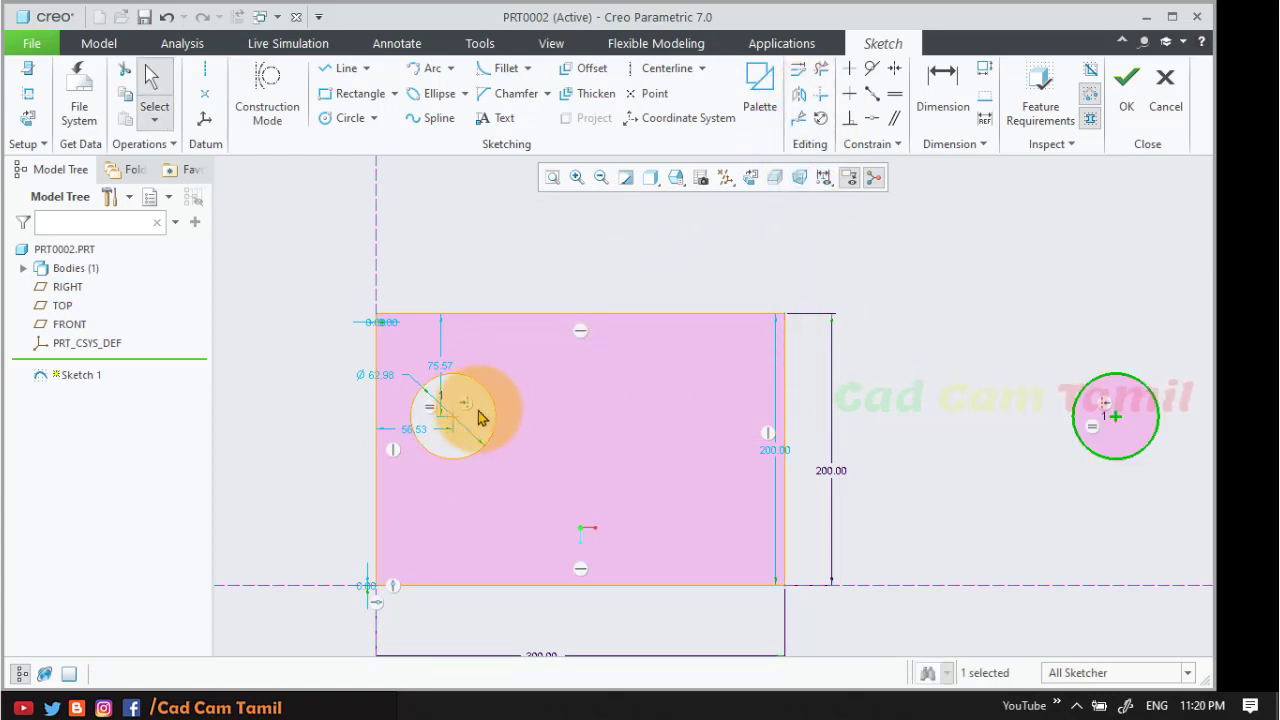
pyautogui.scroll(-2, 471, 414)
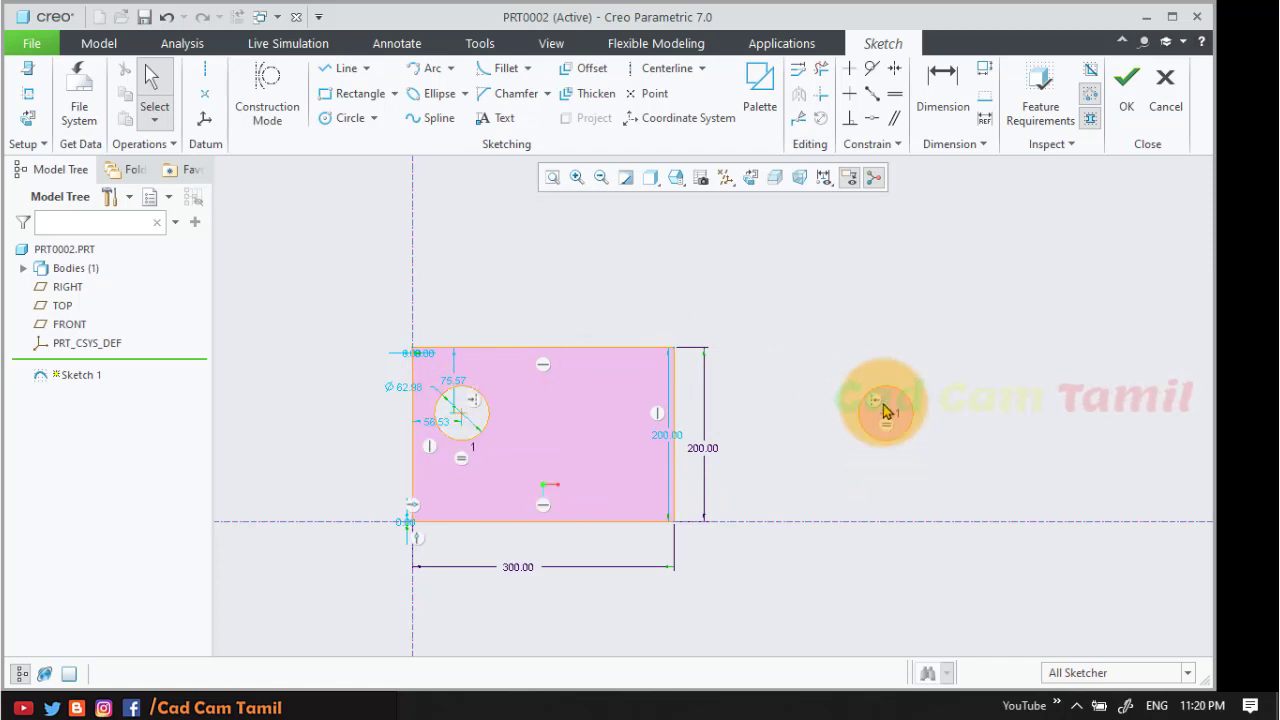
# - Enlarge the mirrored circle to about 82 mm in diameter and pull it closer until the original's centre is about 149 mm from the left edge
pyautogui.moveTo(885, 414)
pyautogui.mouseDown()
pyautogui.moveTo(796, 416)
pyautogui.moveTo(785, 451)
pyautogui.moveTo(820, 458)
pyautogui.moveTo(903, 420)
pyautogui.moveTo(860, 420)
pyautogui.moveTo(880, 412)
pyautogui.mouseUp()
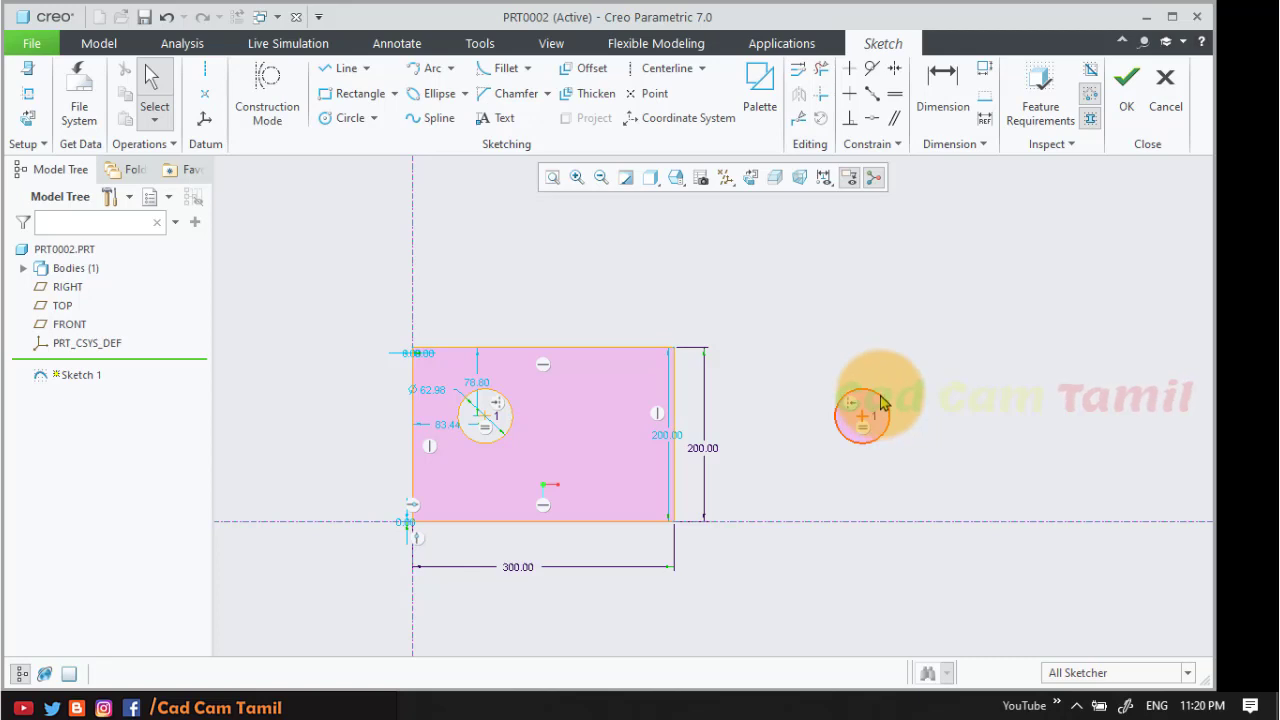
pyautogui.moveTo(882, 402)
pyautogui.mouseDown()
pyautogui.moveTo(905, 343)
pyautogui.moveTo(950, 290)
pyautogui.moveTo(893, 433)
pyautogui.moveTo(829, 405)
pyautogui.moveTo(803, 431)
pyautogui.mouseUp()
pyautogui.click(864, 418)
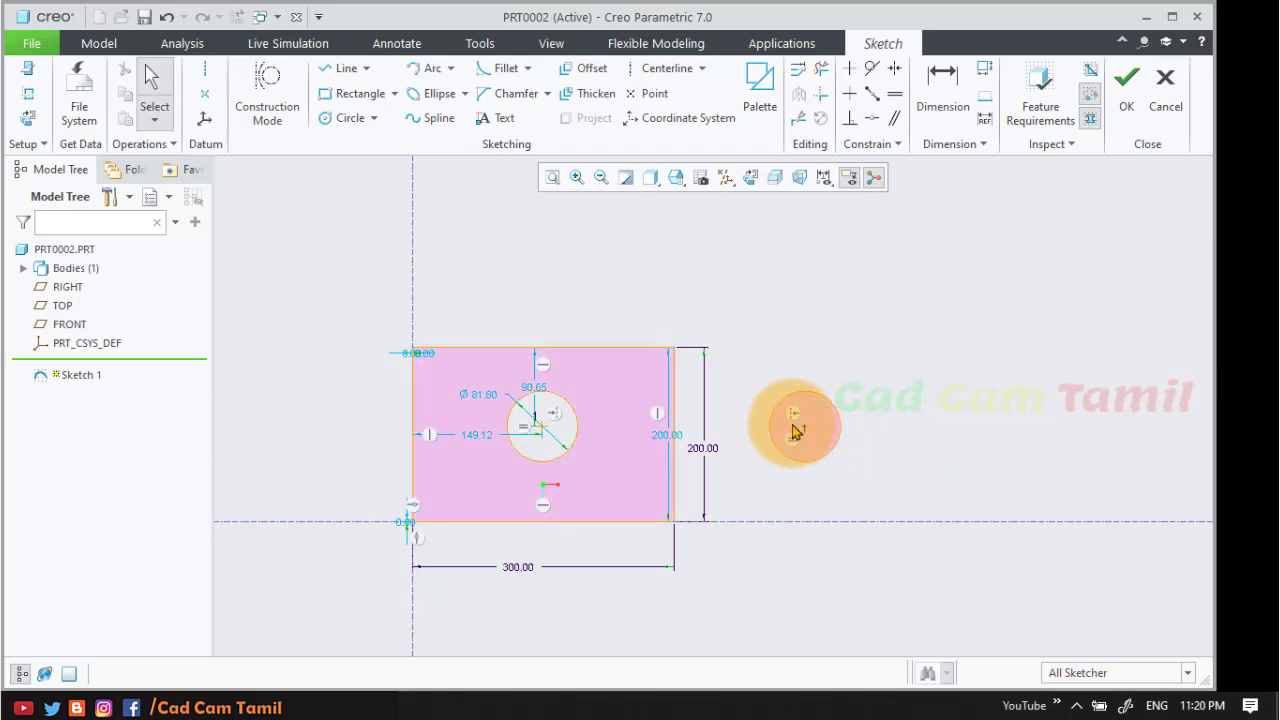
# - Examine which sketch entities the mirrored circle's symmetry constraint references
pyautogui.click(805, 428)
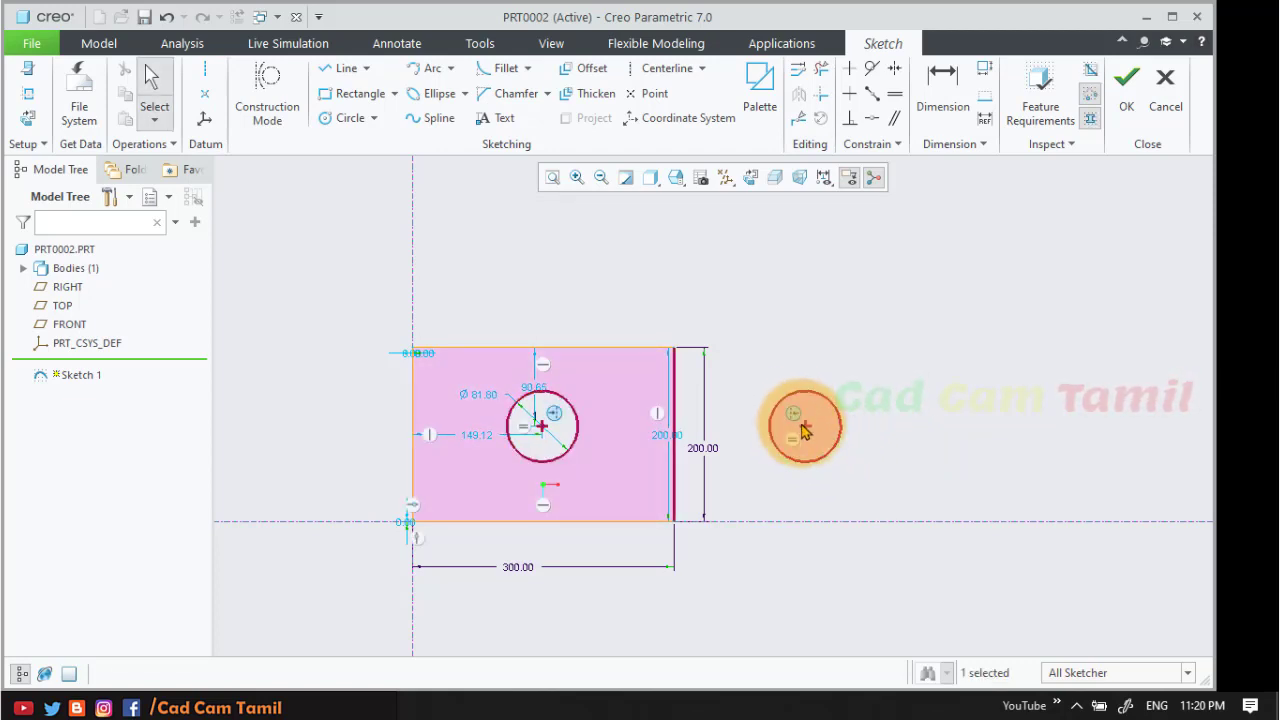
pyautogui.click(952, 485)
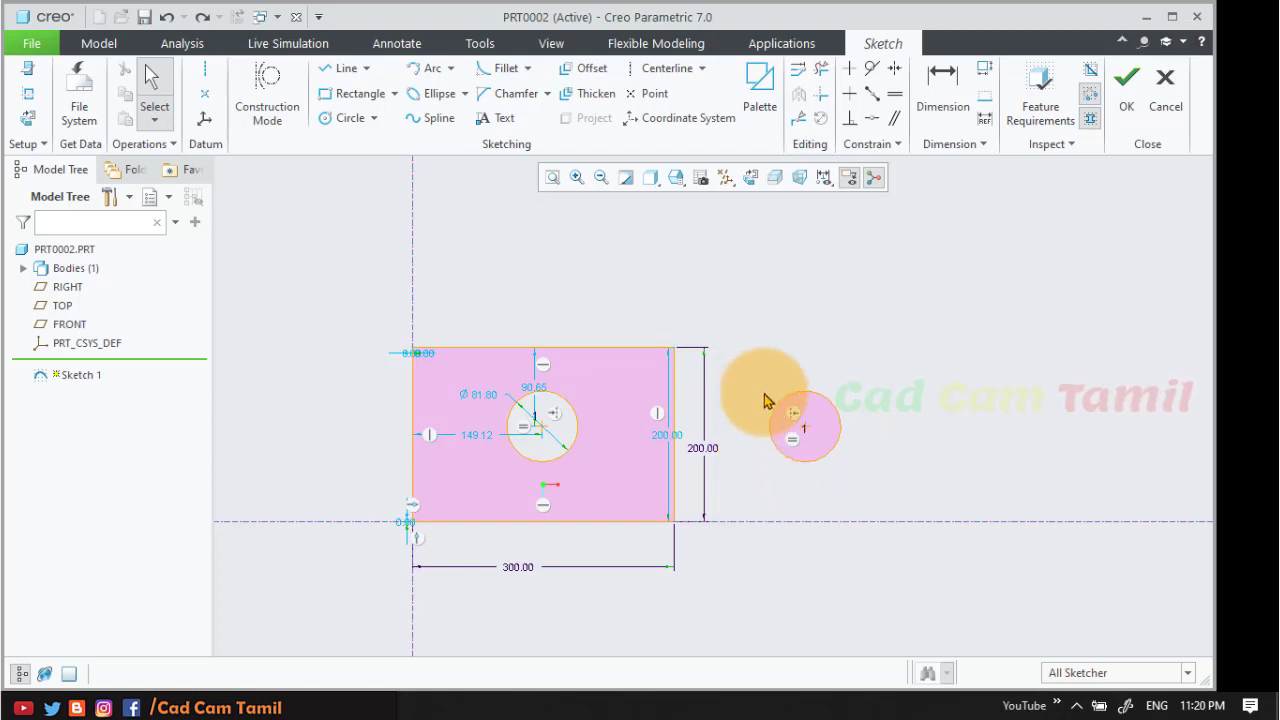
pyautogui.moveTo(740, 356); pyautogui.dragTo(847, 464)
pyautogui.click(720, 476)
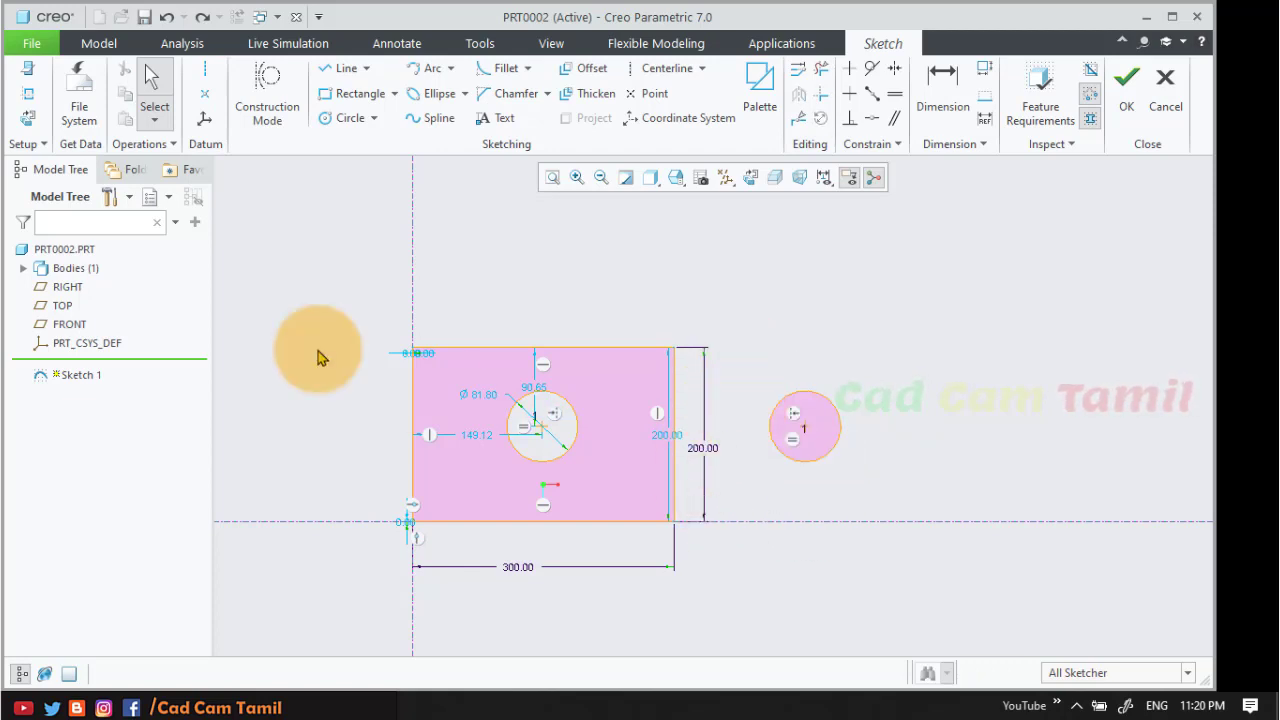
# - Sketch an inclined line beyond the mirrored circle, its ends about 15 mm and 161 mm above the horizontal reference
pyautogui.click(340, 68)
pyautogui.click(965, 382)
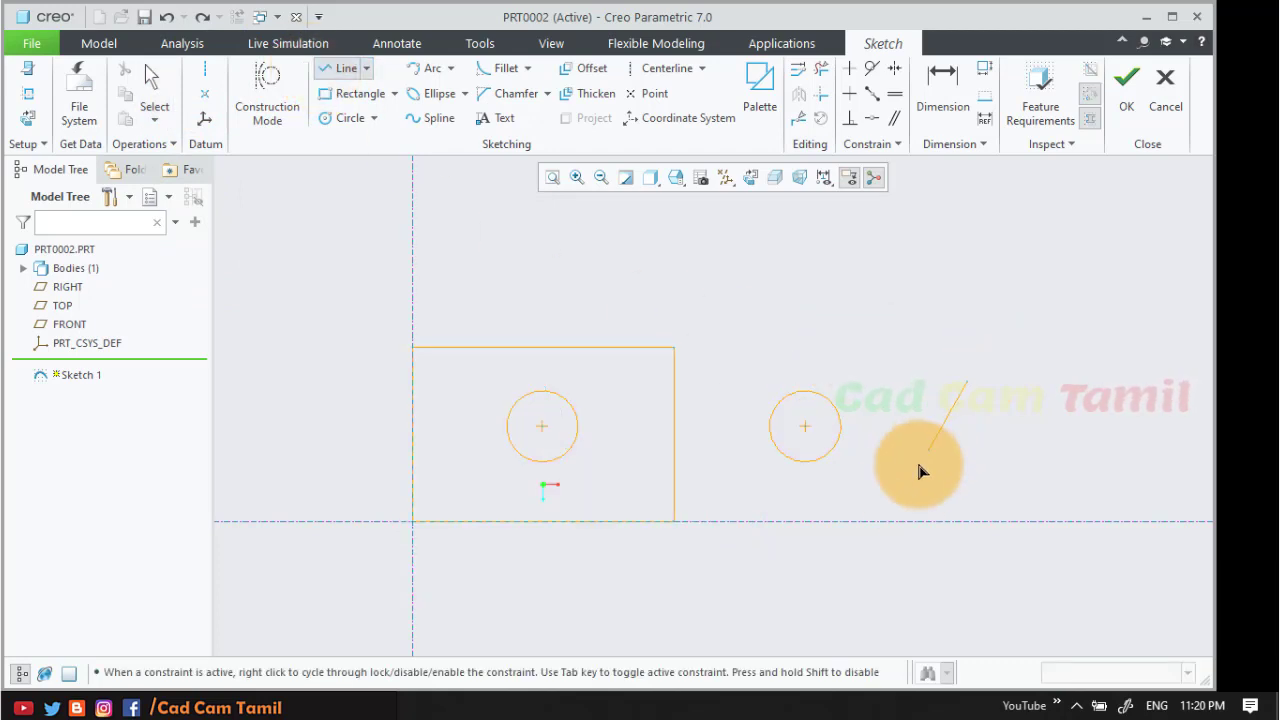
pyautogui.click(887, 508)
pyautogui.middleClick(809, 430)
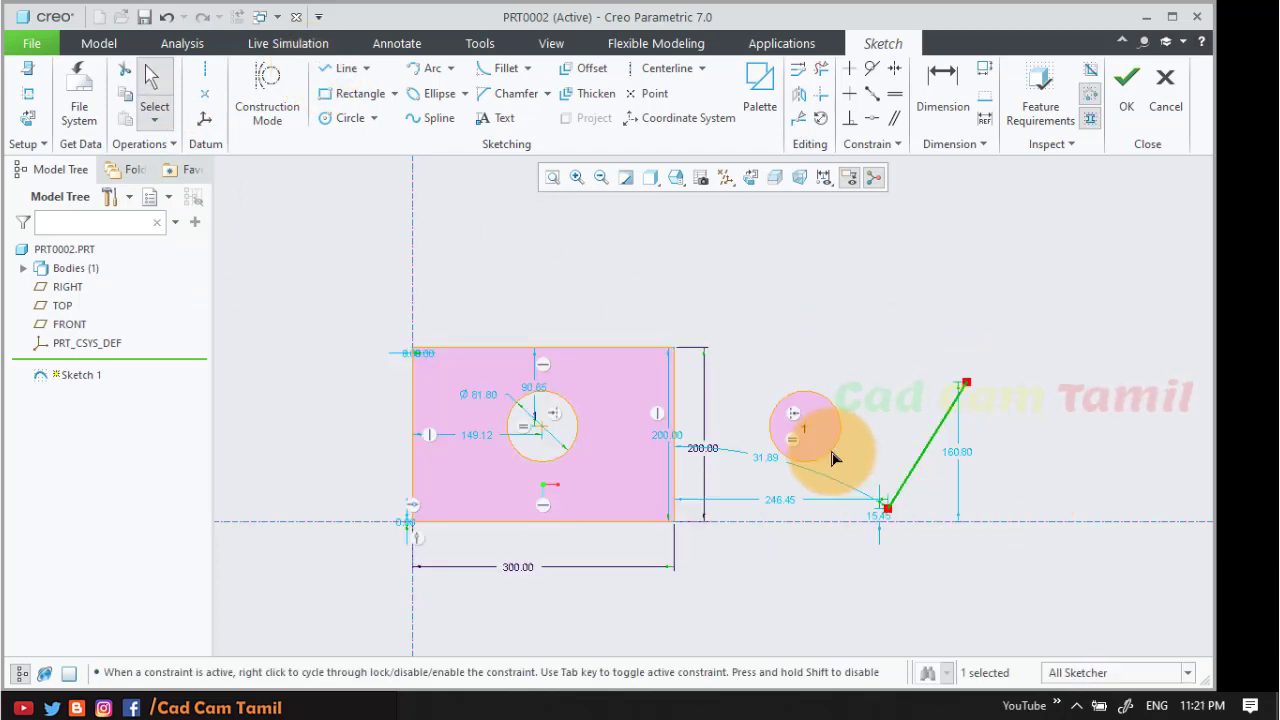
# - Mirror the circle outside the rectangle about the inclined line
pyautogui.click(798, 93)
pyautogui.click(920, 461)
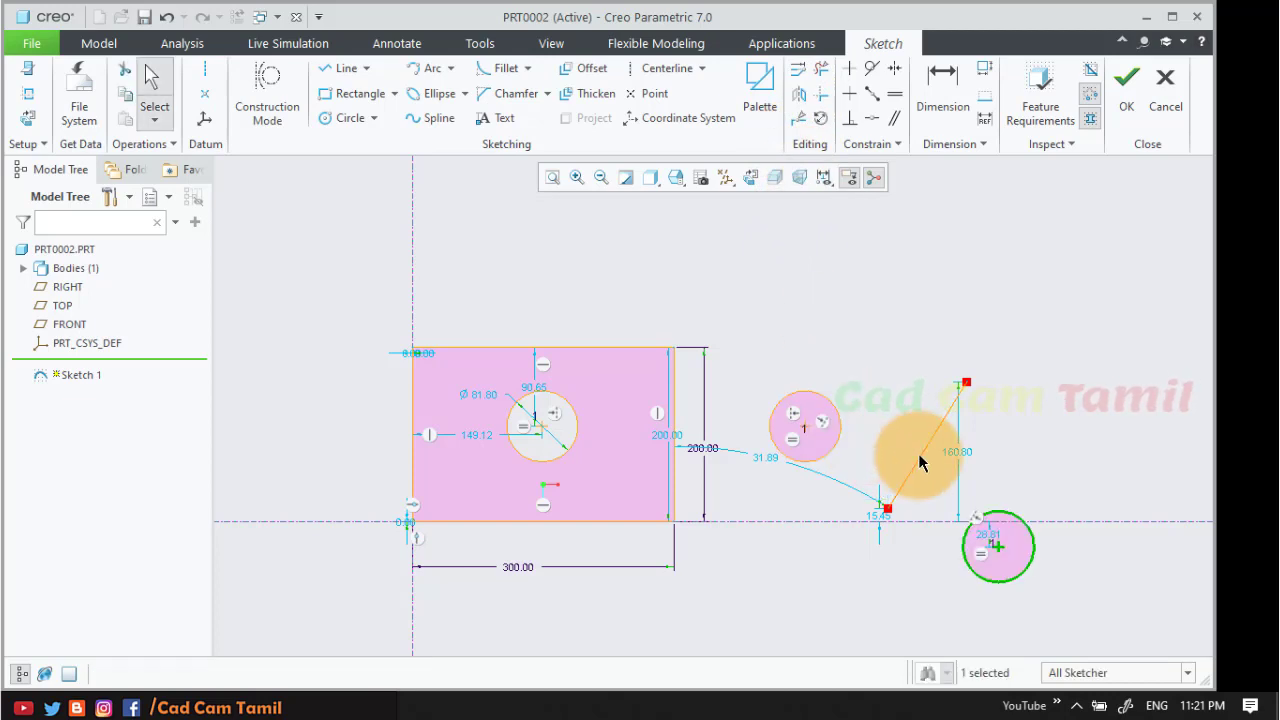
pyautogui.scroll(1, 686, 323)
pyautogui.scroll(-2, 943, 591)
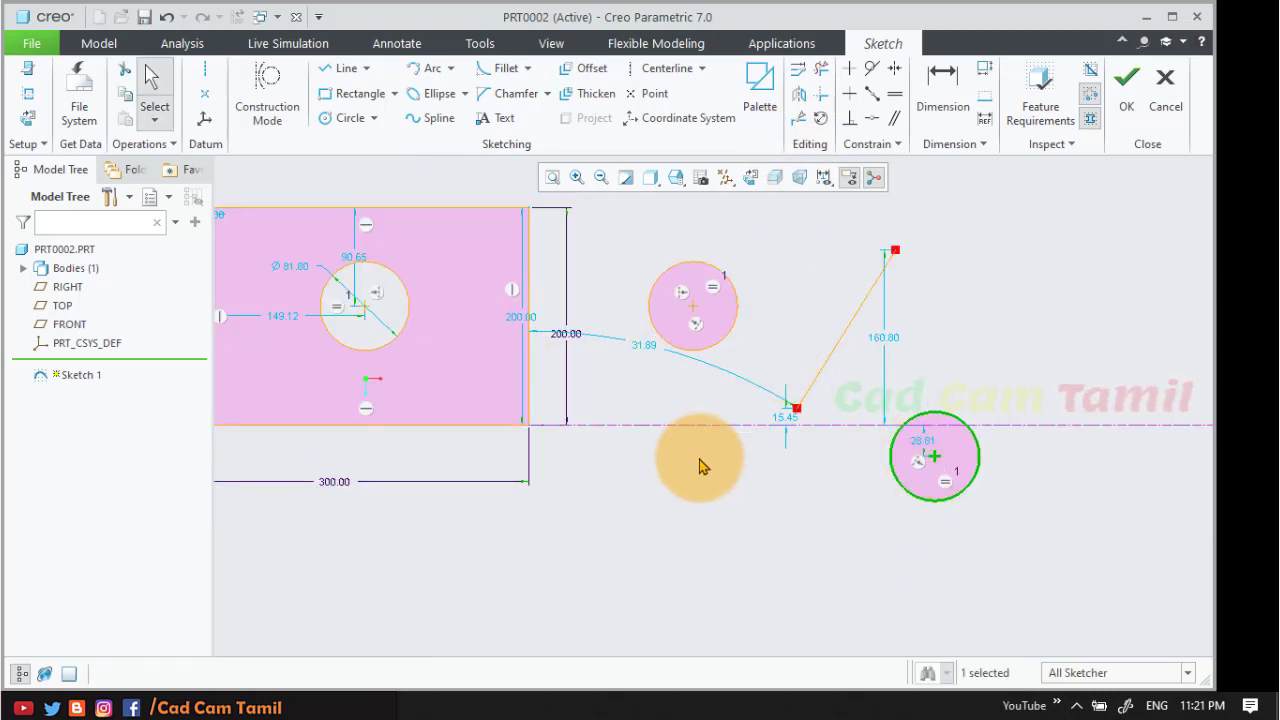
pyautogui.scroll(1, 703, 466)
pyautogui.scroll(-1, 755, 317)
pyautogui.click(754, 318)
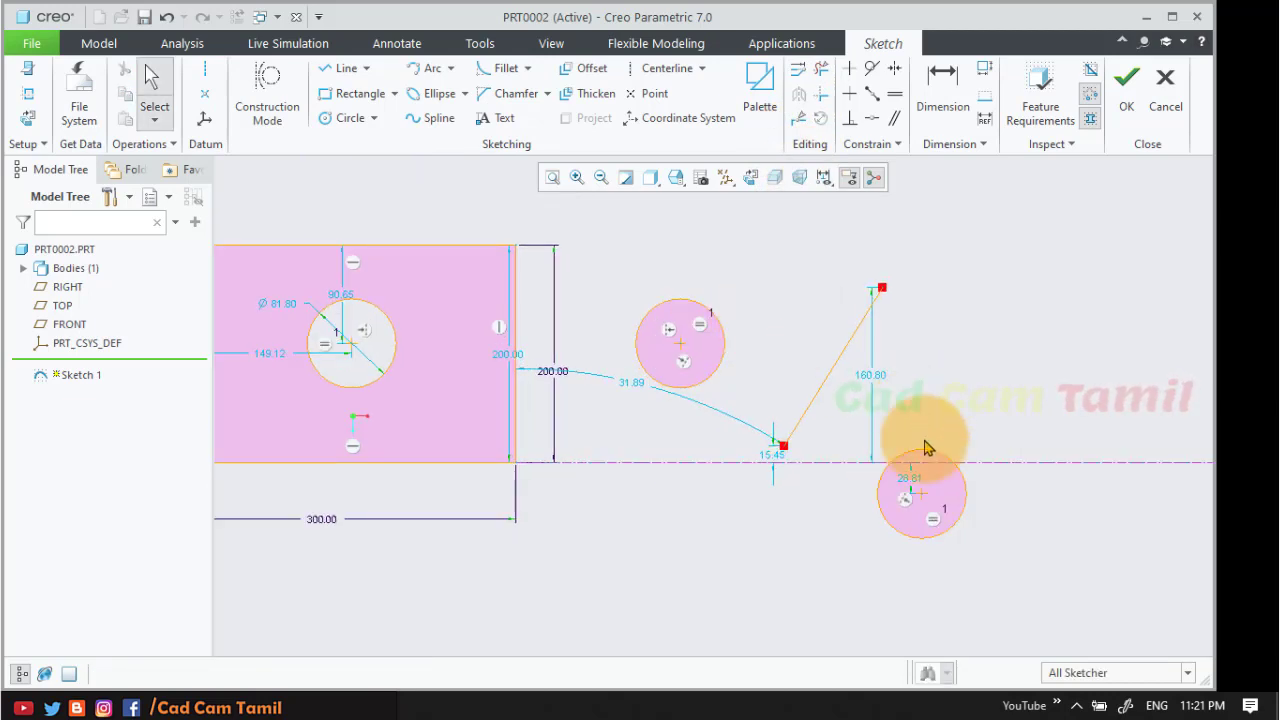
# - Move the second mirrored circle closer, tilting the mirror line to about 19°, and lock that line
pyautogui.moveTo(927, 502)
pyautogui.mouseDown()
pyautogui.moveTo(931, 417)
pyautogui.moveTo(954, 477)
pyautogui.moveTo(985, 462)
pyautogui.moveTo(917, 431)
pyautogui.moveTo(903, 463)
pyautogui.moveTo(911, 409)
pyautogui.moveTo(919, 447)
pyautogui.moveTo(893, 420)
pyautogui.mouseUp()
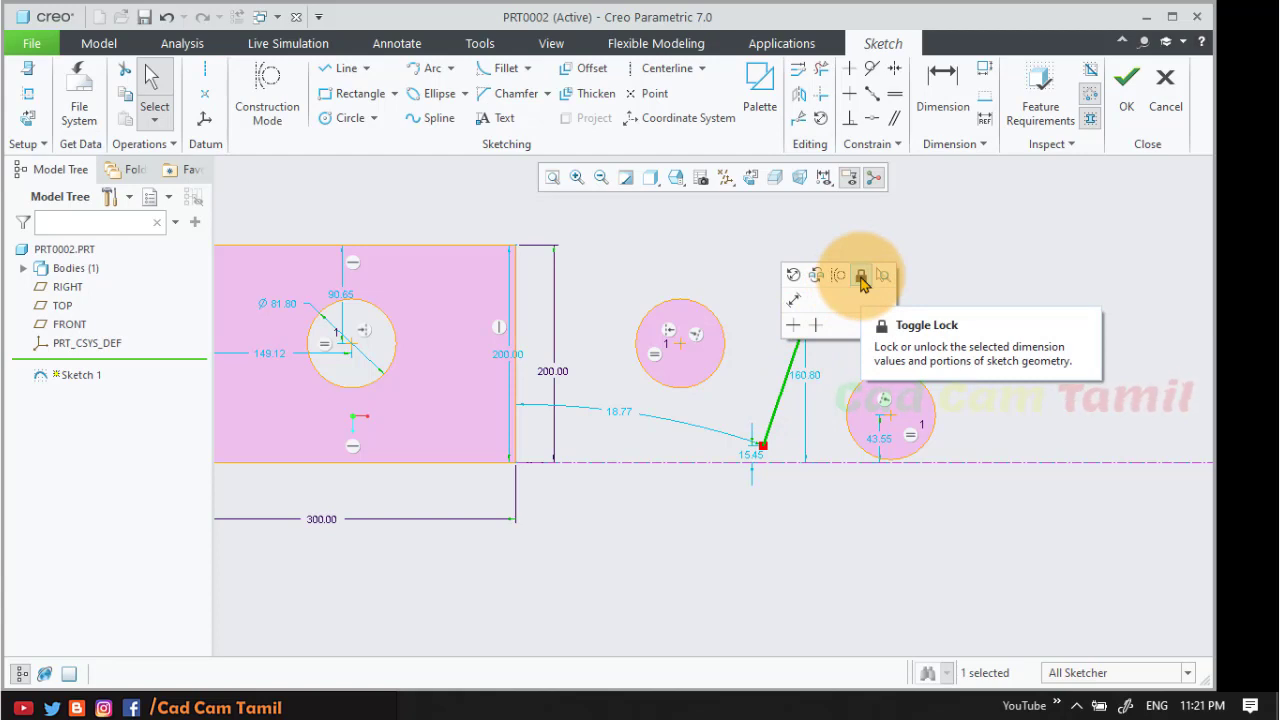
pyautogui.click(862, 279)
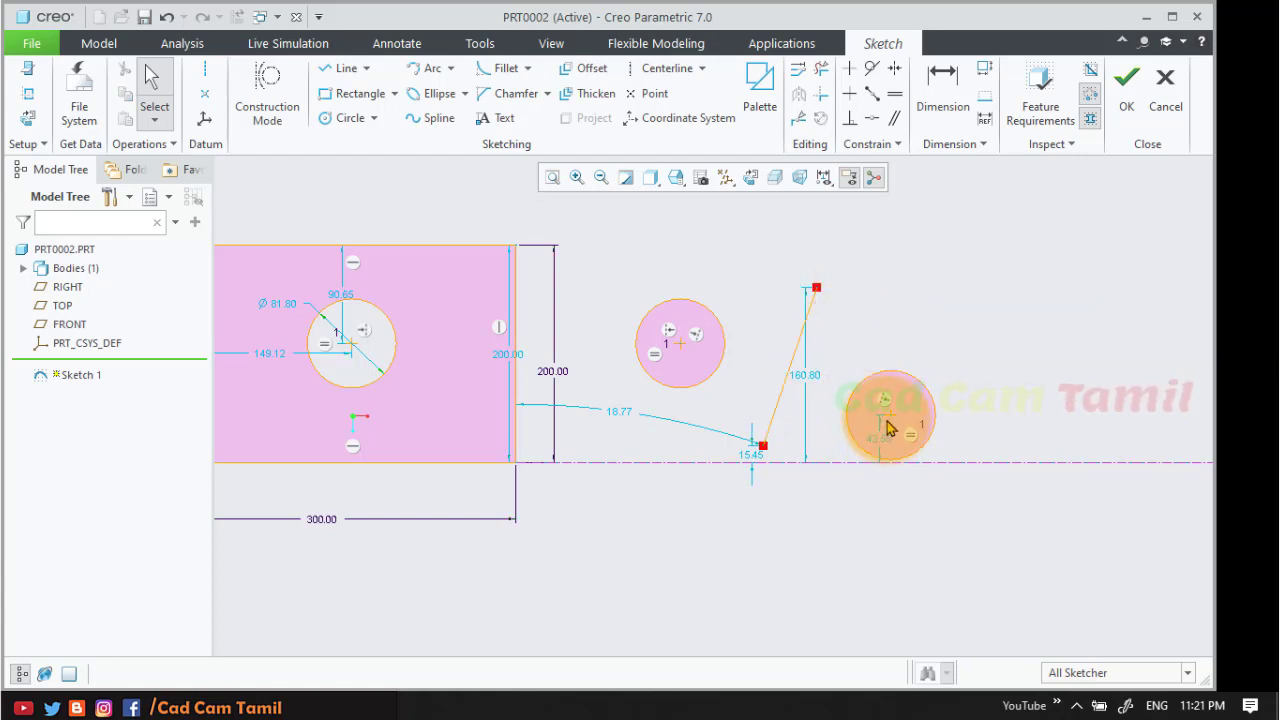
# - Move the outermost circle around the locked line, bringing the original's centre about 131 mm from the rectangle's right edge and 99 mm below its top
pyautogui.moveTo(893, 424)
pyautogui.mouseDown()
pyautogui.moveTo(911, 400)
pyautogui.moveTo(889, 409)
pyautogui.moveTo(917, 418)
pyautogui.moveTo(909, 398)
pyautogui.mouseUp()
pyautogui.scroll(-3, 966, 307)
pyautogui.scroll(4, 975, 302)
pyautogui.scroll(3, 975, 300)
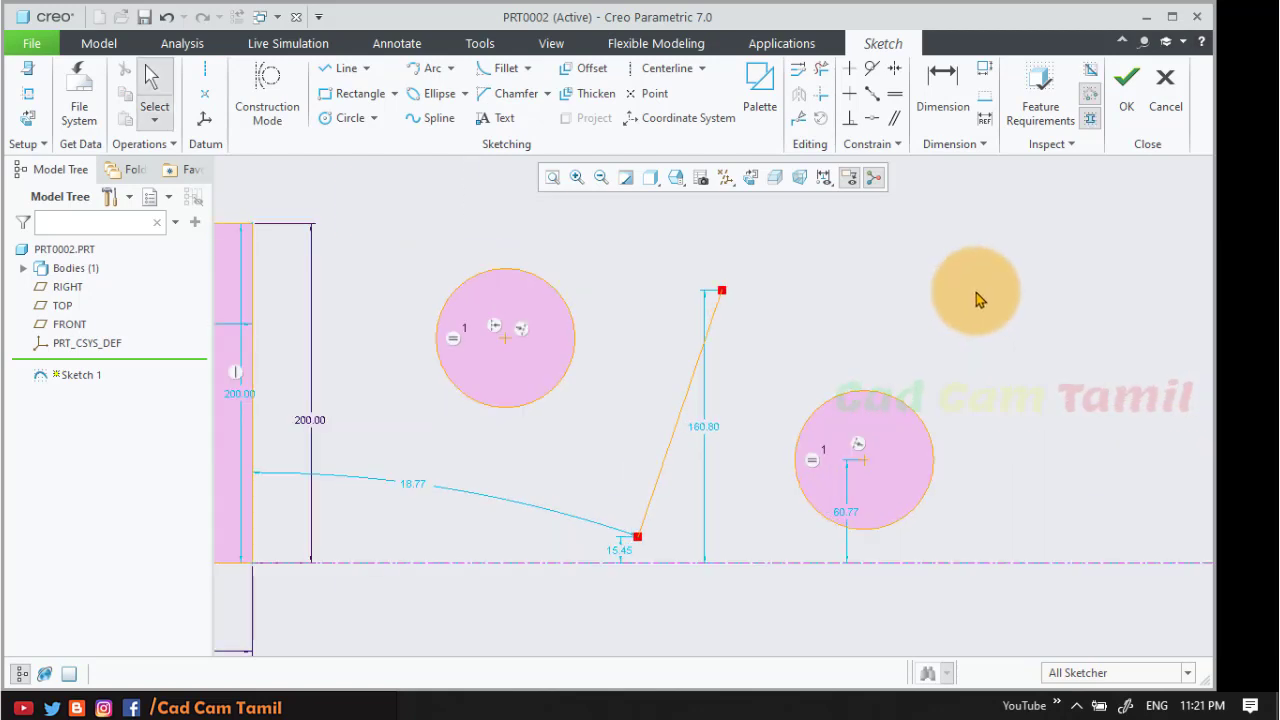
pyautogui.moveTo(839, 508)
pyautogui.mouseDown()
pyautogui.moveTo(817, 502)
pyautogui.moveTo(807, 402)
pyautogui.moveTo(859, 558)
pyautogui.moveTo(837, 433)
pyautogui.moveTo(777, 516)
pyautogui.moveTo(791, 506)
pyautogui.mouseUp()
pyautogui.scroll(-3, 920, 366)
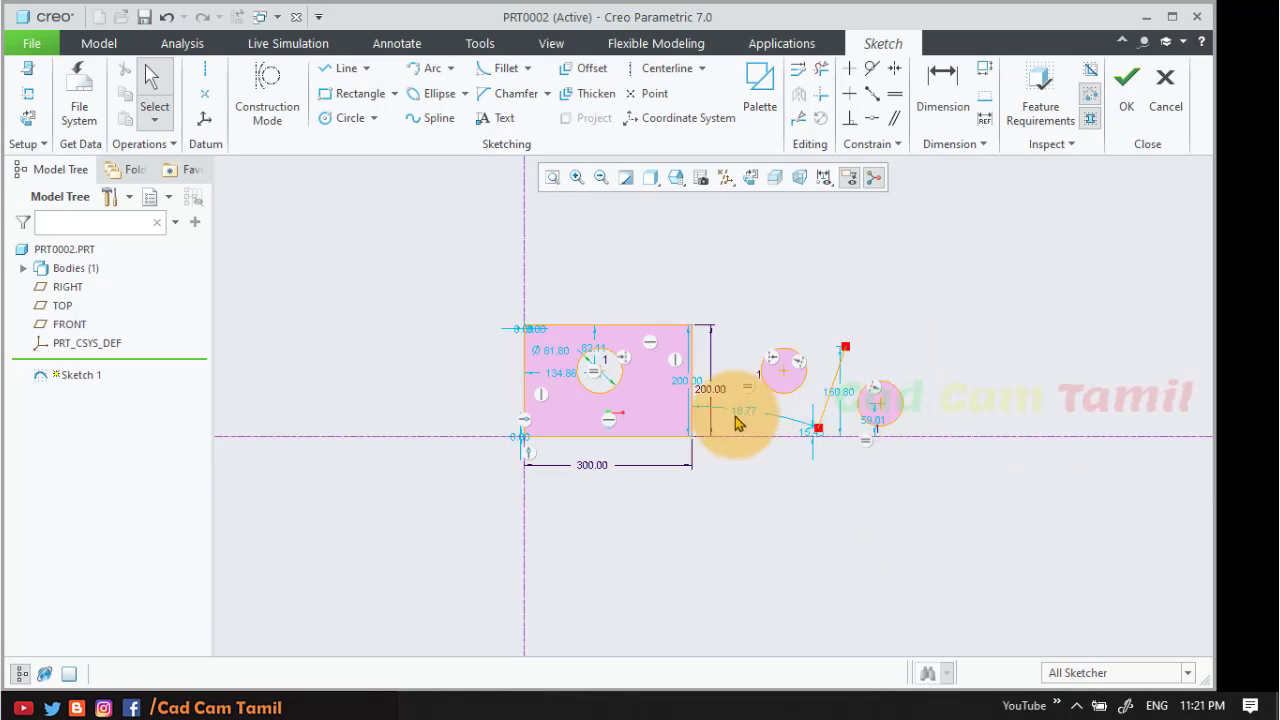
pyautogui.moveTo(875, 412)
pyautogui.mouseDown()
pyautogui.moveTo(906, 403)
pyautogui.moveTo(877, 426)
pyautogui.moveTo(883, 375)
pyautogui.moveTo(914, 402)
pyautogui.moveTo(883, 429)
pyautogui.mouseUp()
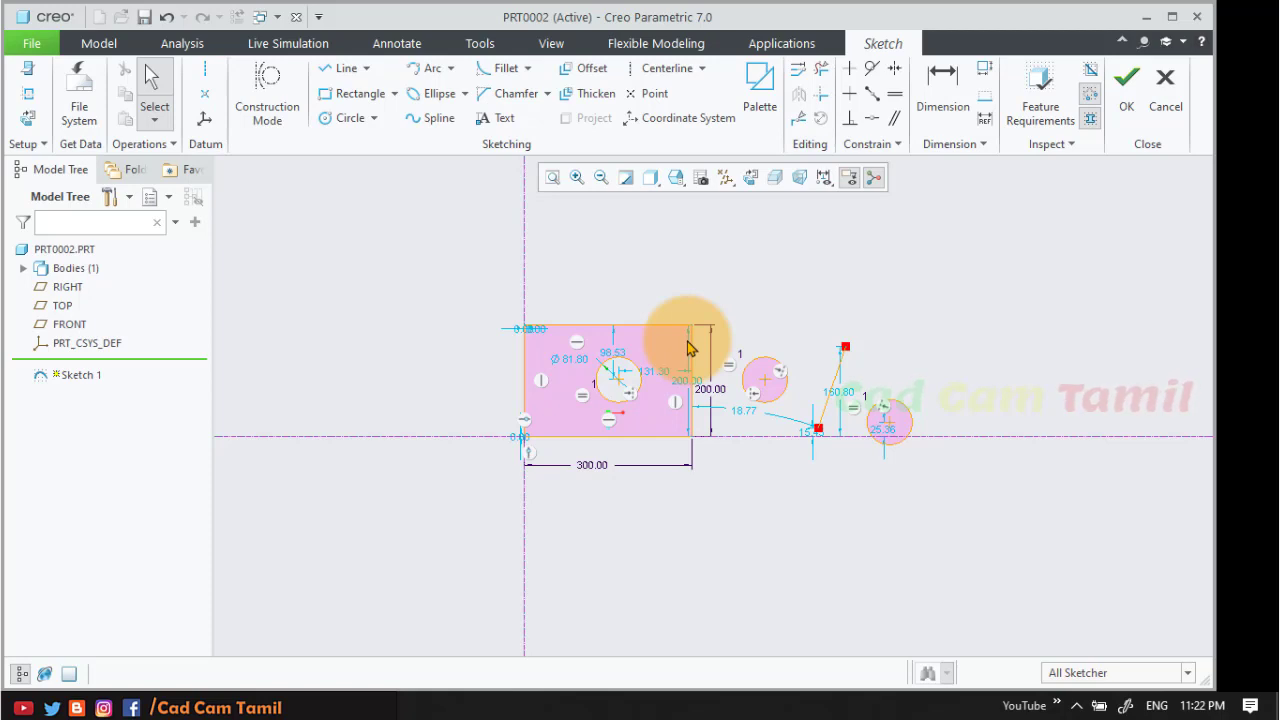
# - Delete the inclined line and both mirrored circles, and finish the sketch
pyautogui.scroll(2, 690, 352)
pyautogui.moveTo(661, 310); pyautogui.dragTo(983, 581)
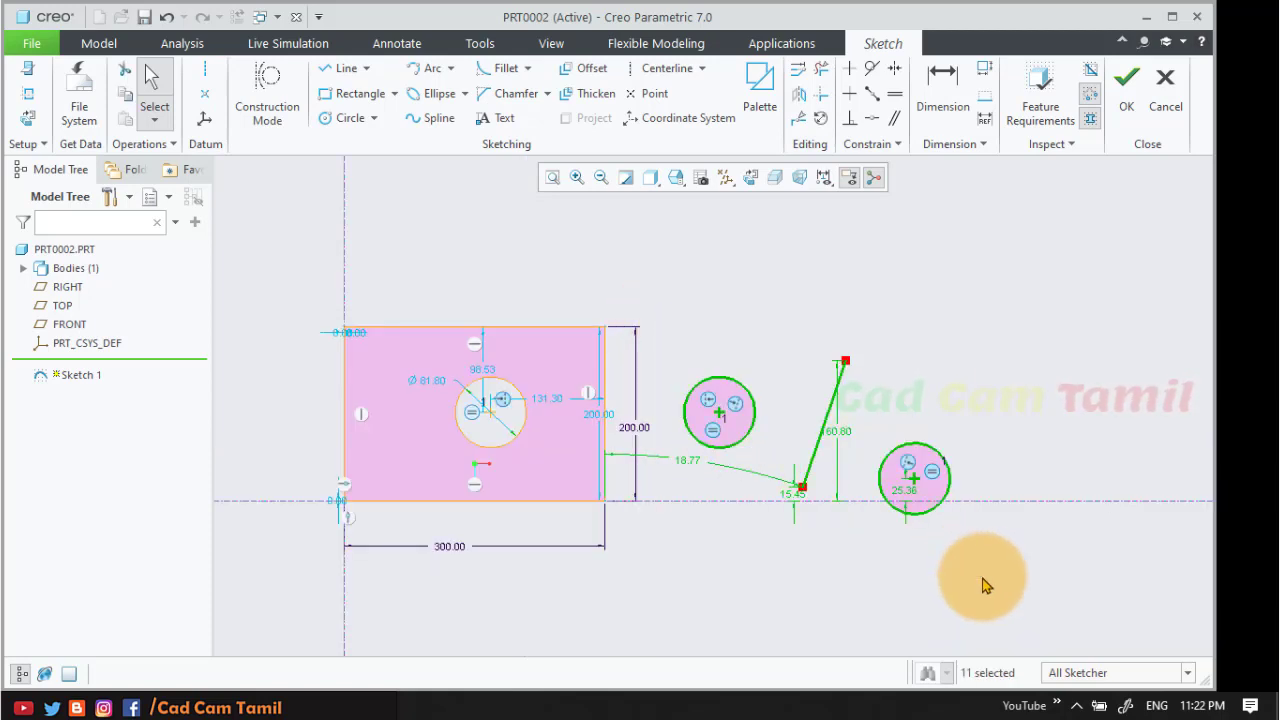
pyautogui.press('Delete')
pyautogui.scroll(-2, 1066, 434)
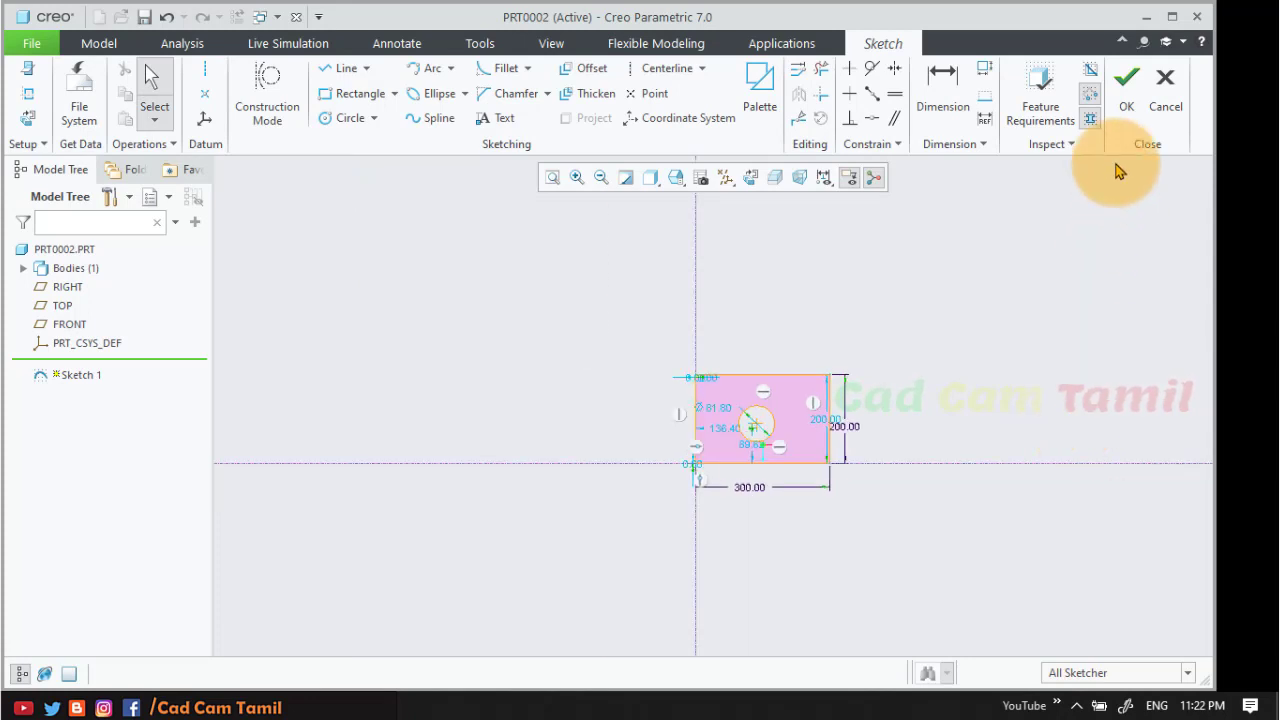
pyautogui.click(1126, 88)
# - Extrude the rectangle with its circular hole as a solid, reducing the depth by eye to make a thin plate
pyautogui.scroll(2, 986, 449)
pyautogui.scroll(-3, 742, 450)
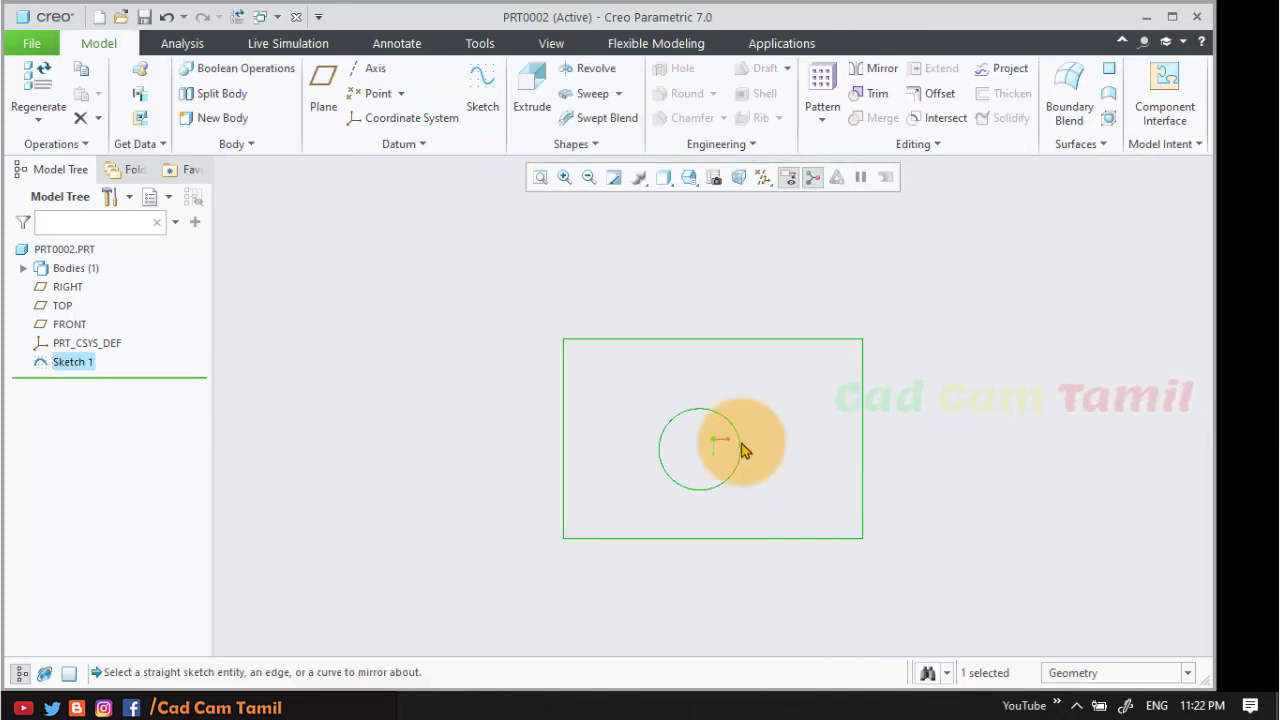
pyautogui.click(528, 100)
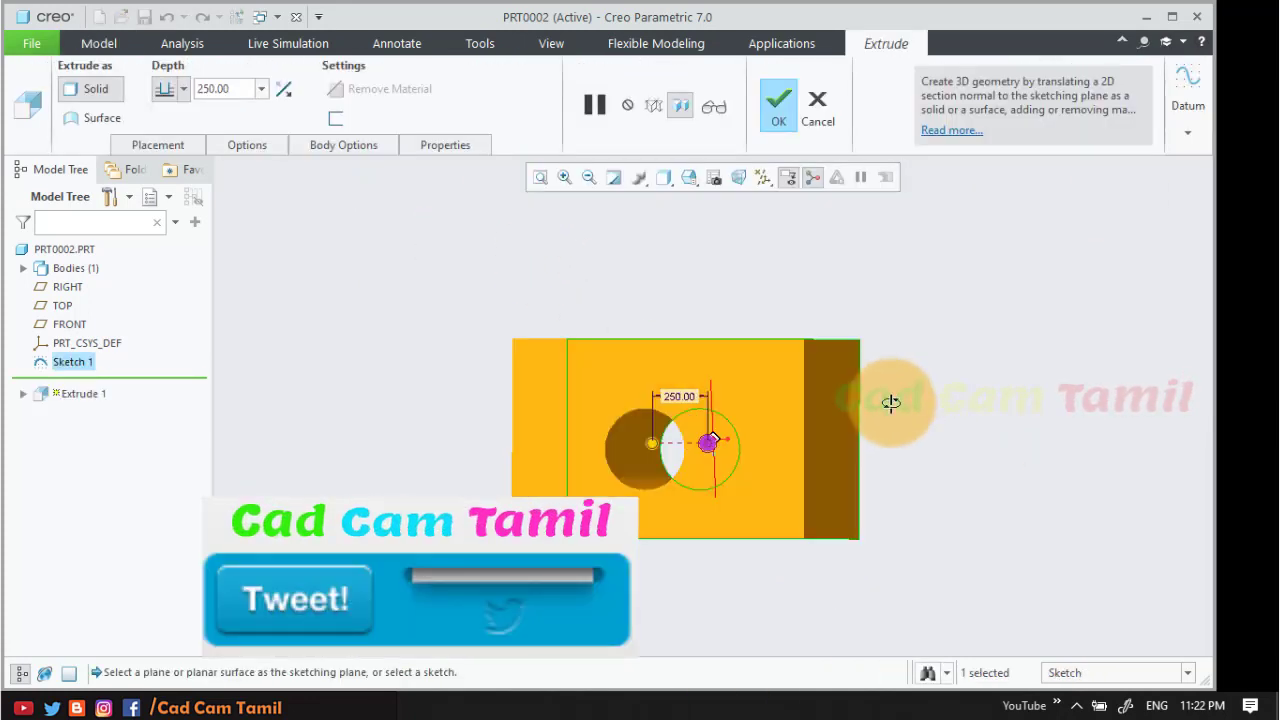
pyautogui.moveTo(891, 403); pyautogui.dragTo(756, 507, button='middle')
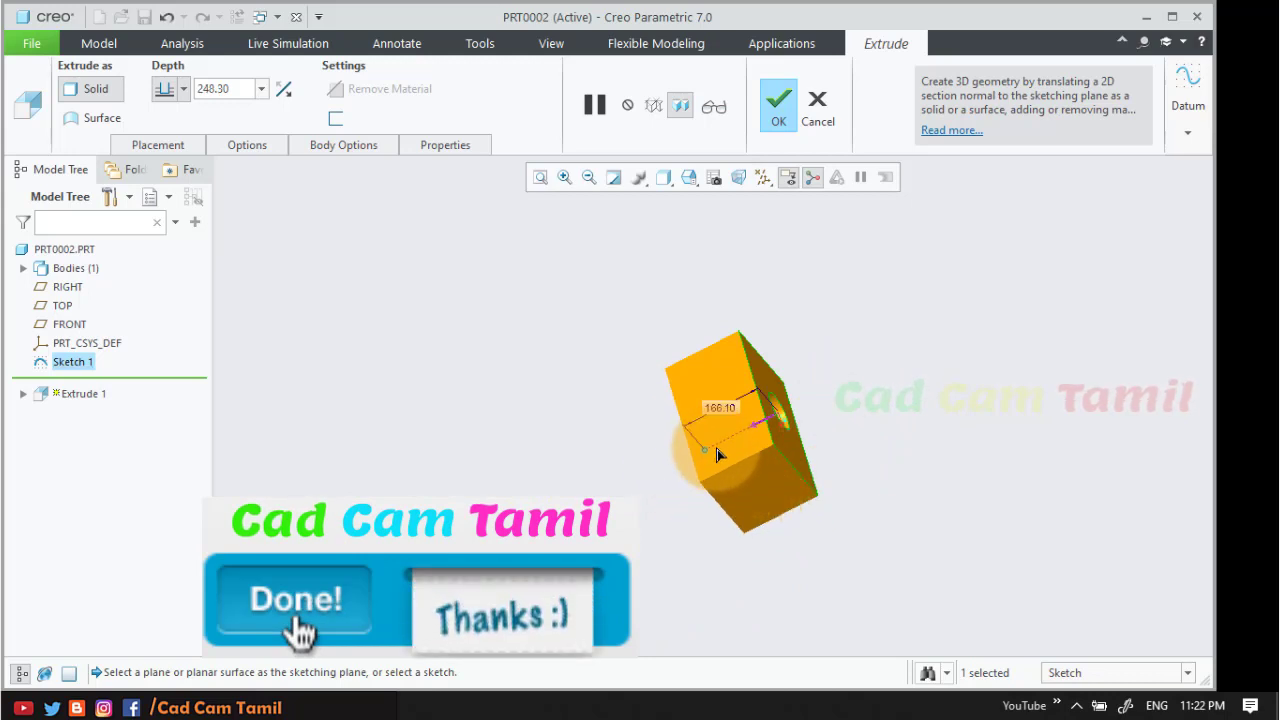
pyautogui.moveTo(717, 455); pyautogui.dragTo(857, 443)
pyautogui.moveTo(857, 443); pyautogui.dragTo(757, 386, button='middle')
pyautogui.click(778, 100)
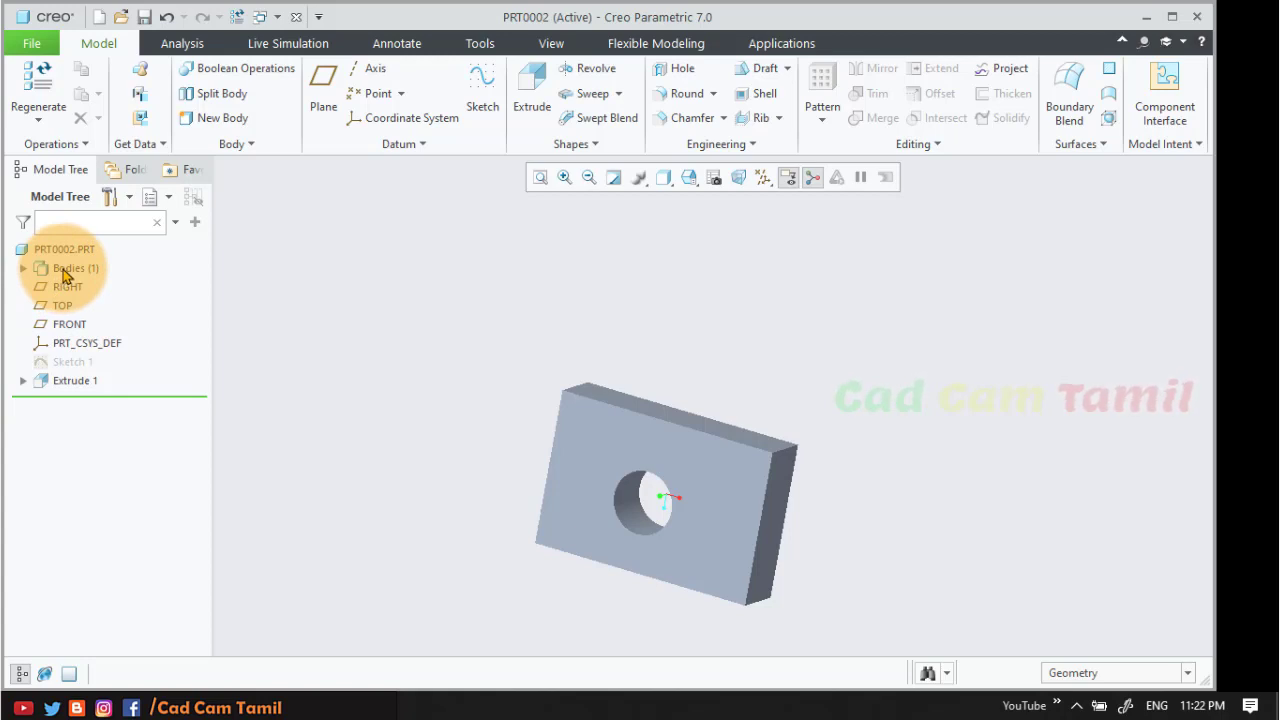
# - Examine how the sketch, the extrusion and the body correspond to the plate's geometry
pyautogui.click(70, 365)
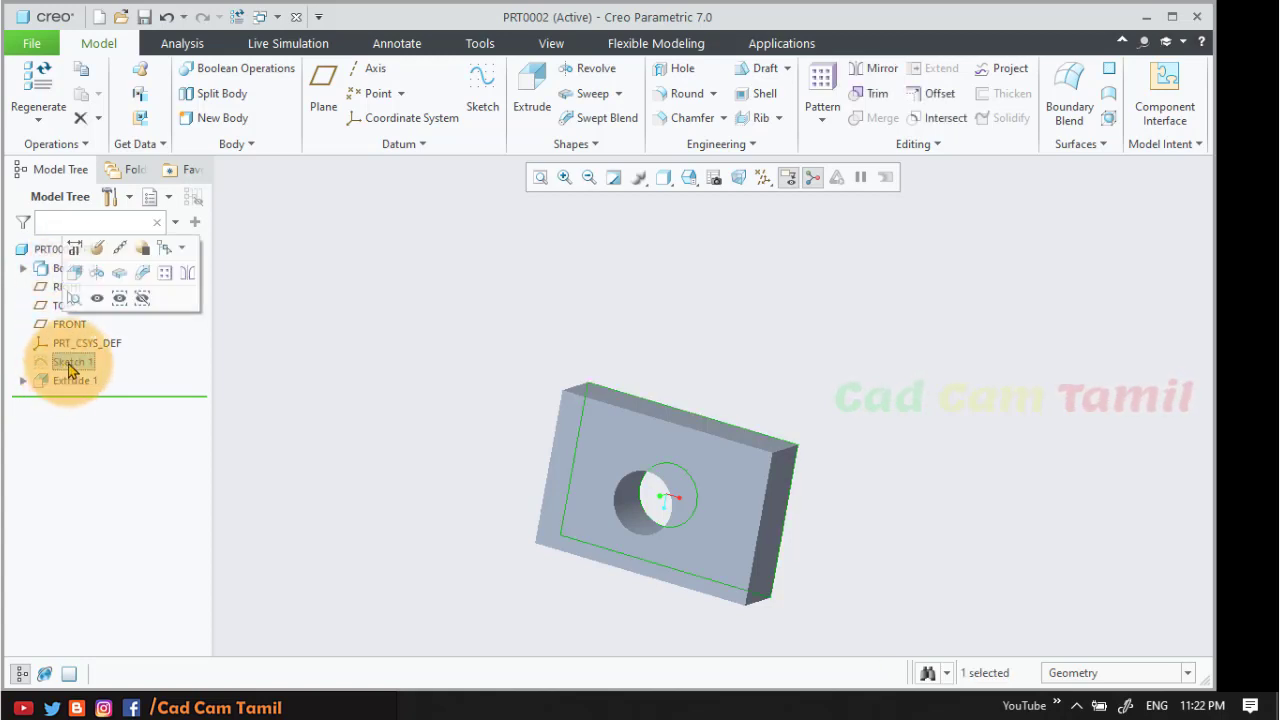
pyautogui.click(68, 380)
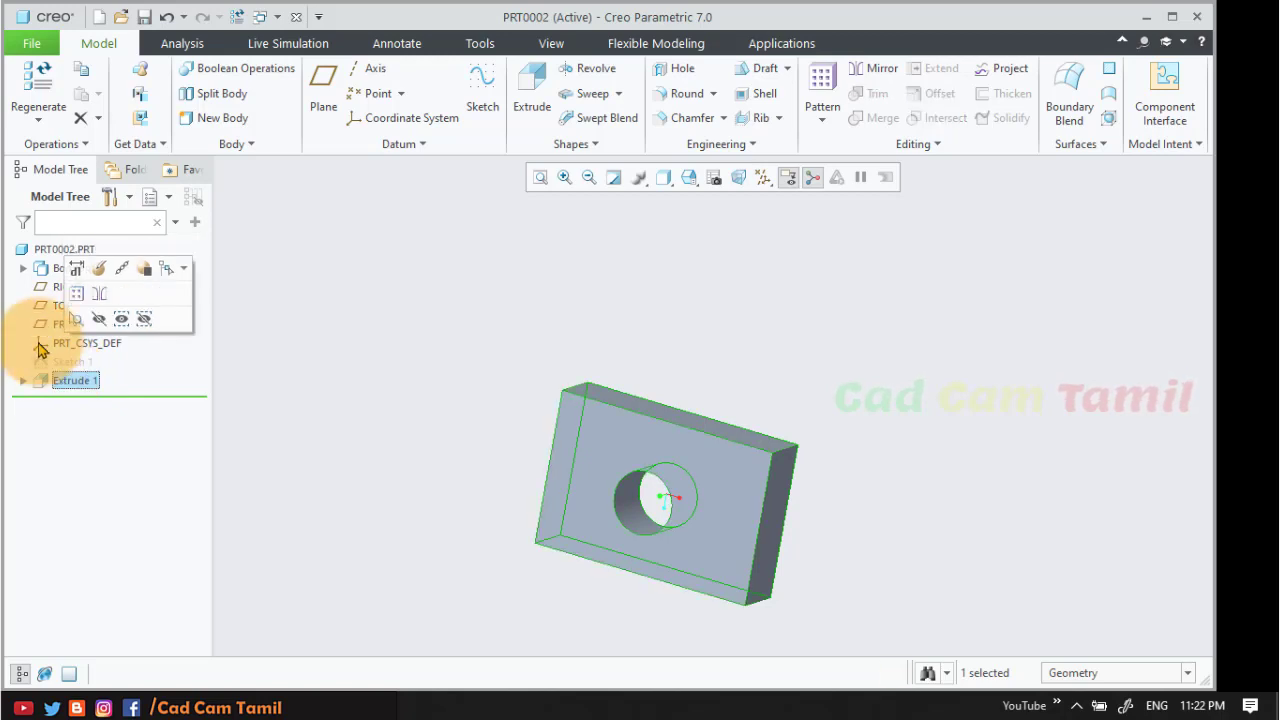
pyautogui.click(27, 272)
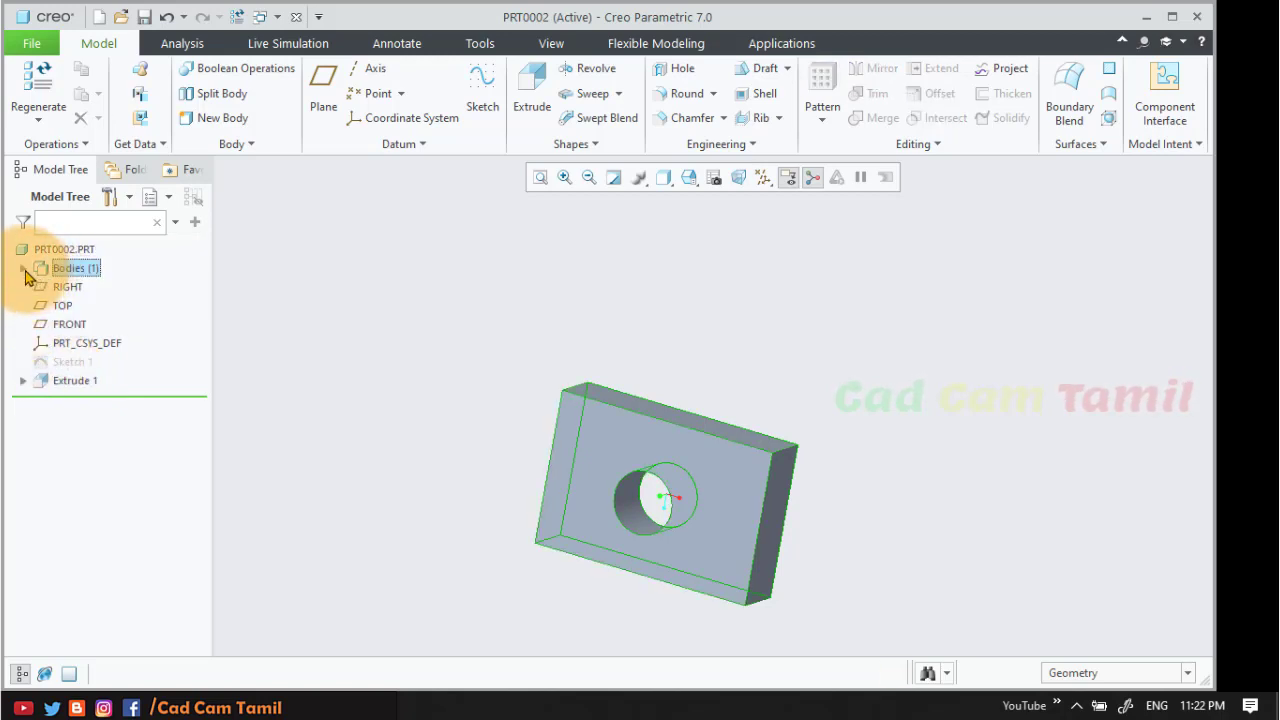
pyautogui.click(24, 270)
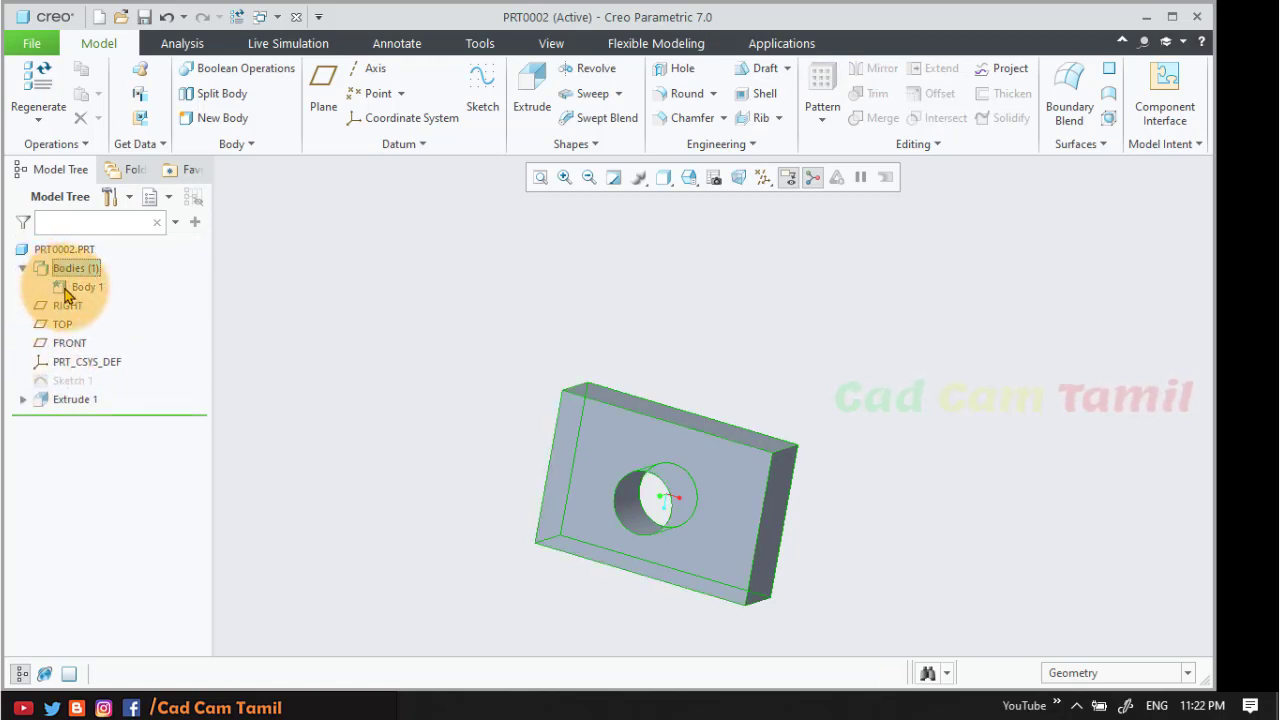
pyautogui.click(72, 288)
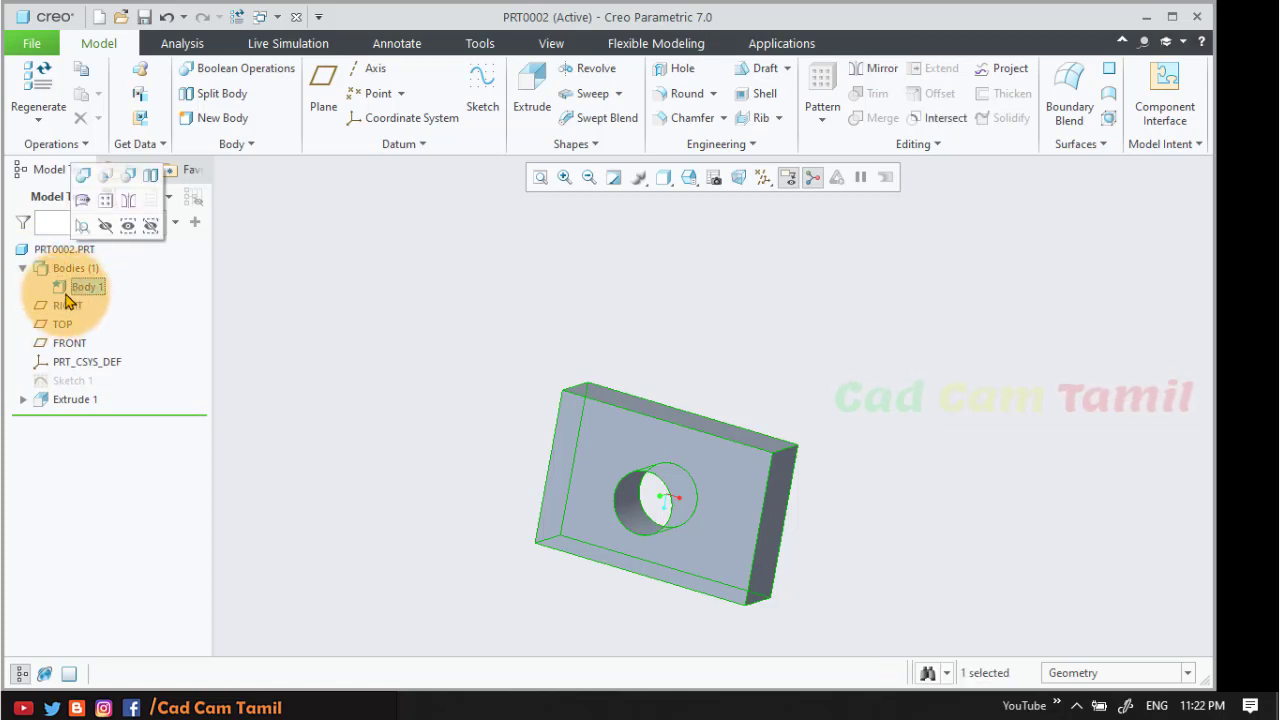
pyautogui.doubleClick(86, 287)
pyautogui.click(286, 372)
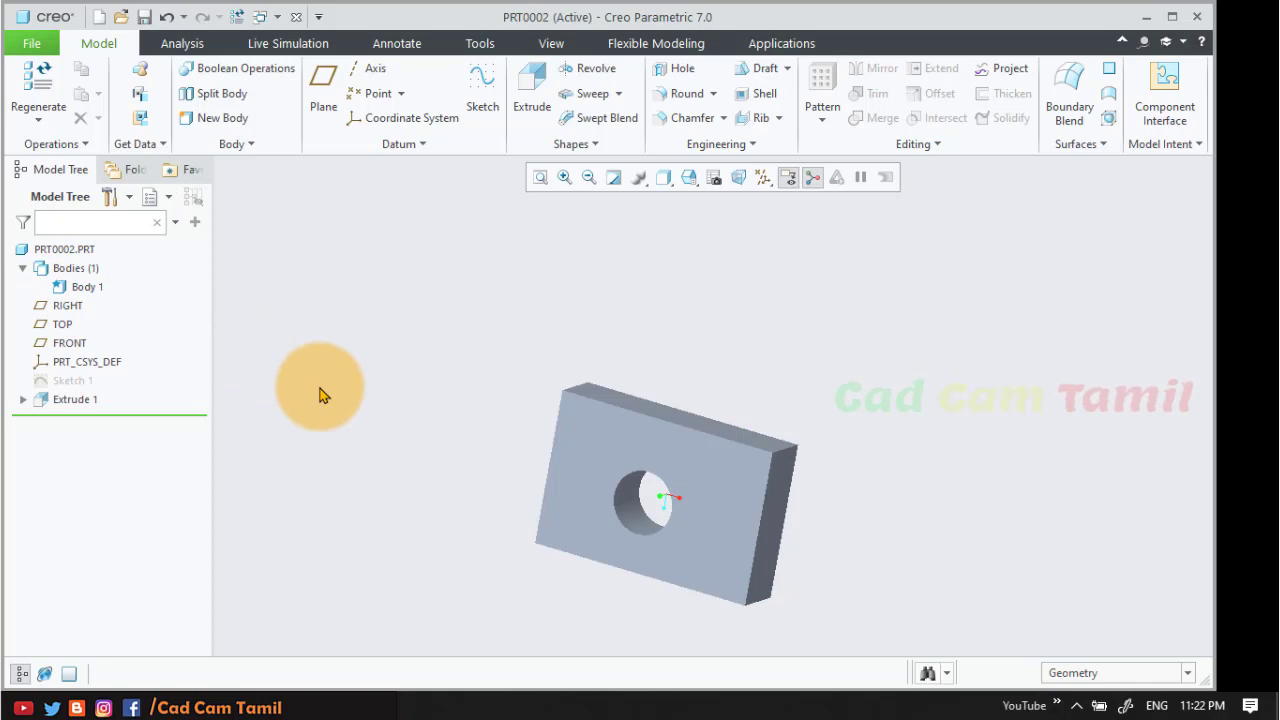
pyautogui.click(23, 268)
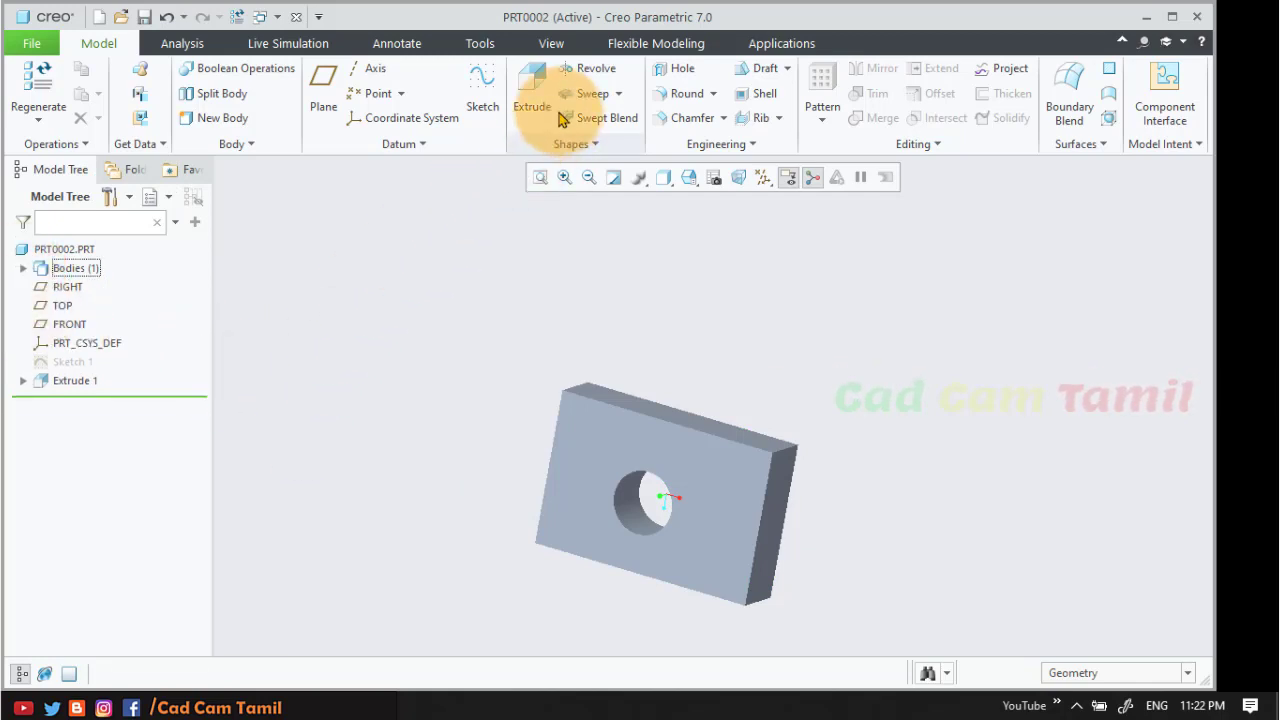
# - Start a sketch on the plate's large front face with the RIGHT plane as the Right reference, and view it squarely
pyautogui.click(482, 88)
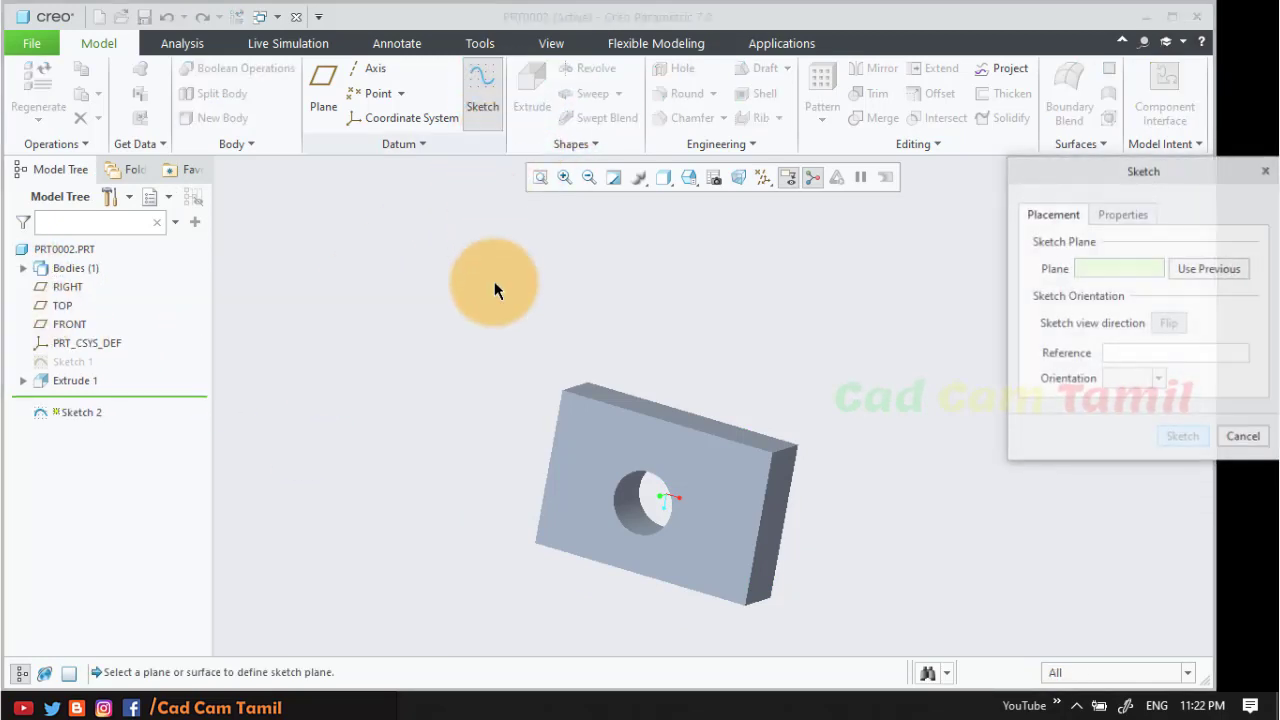
pyautogui.click(658, 425)
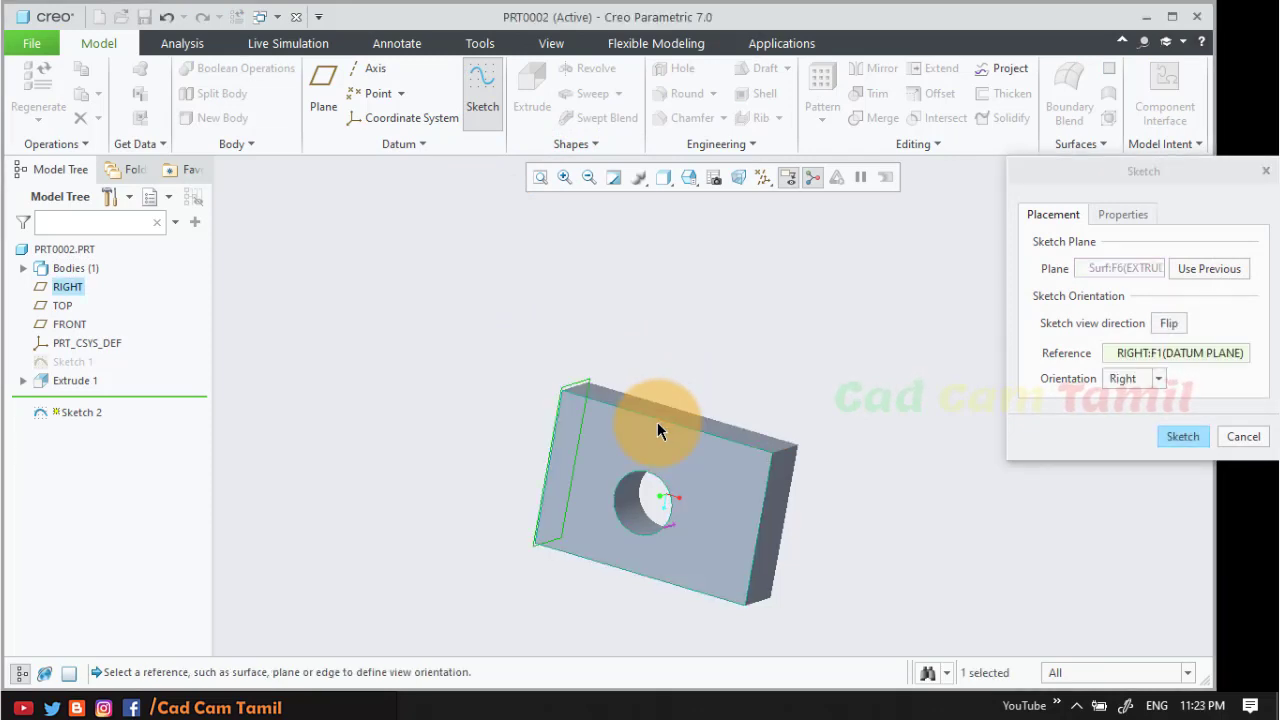
pyautogui.click(1183, 437)
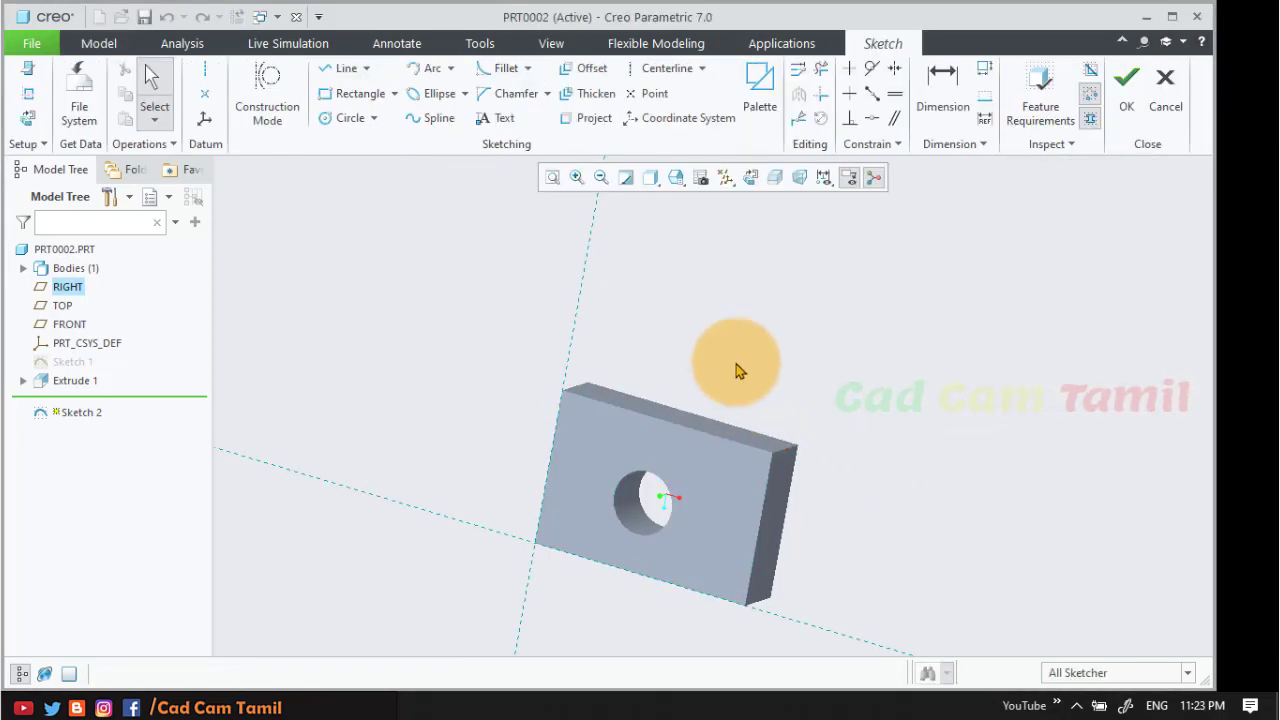
pyautogui.click(749, 177)
pyautogui.scroll(2, 450, 621)
pyautogui.scroll(-2, 637, 323)
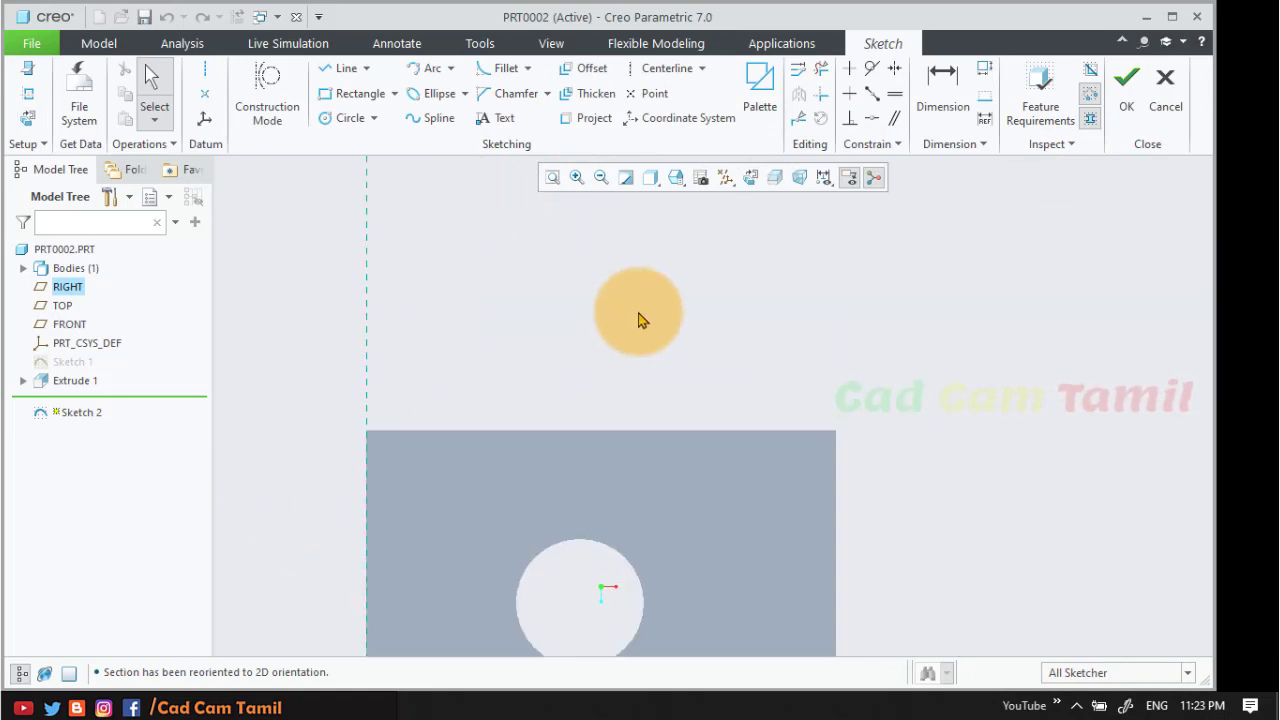
pyautogui.scroll(1, 637, 323)
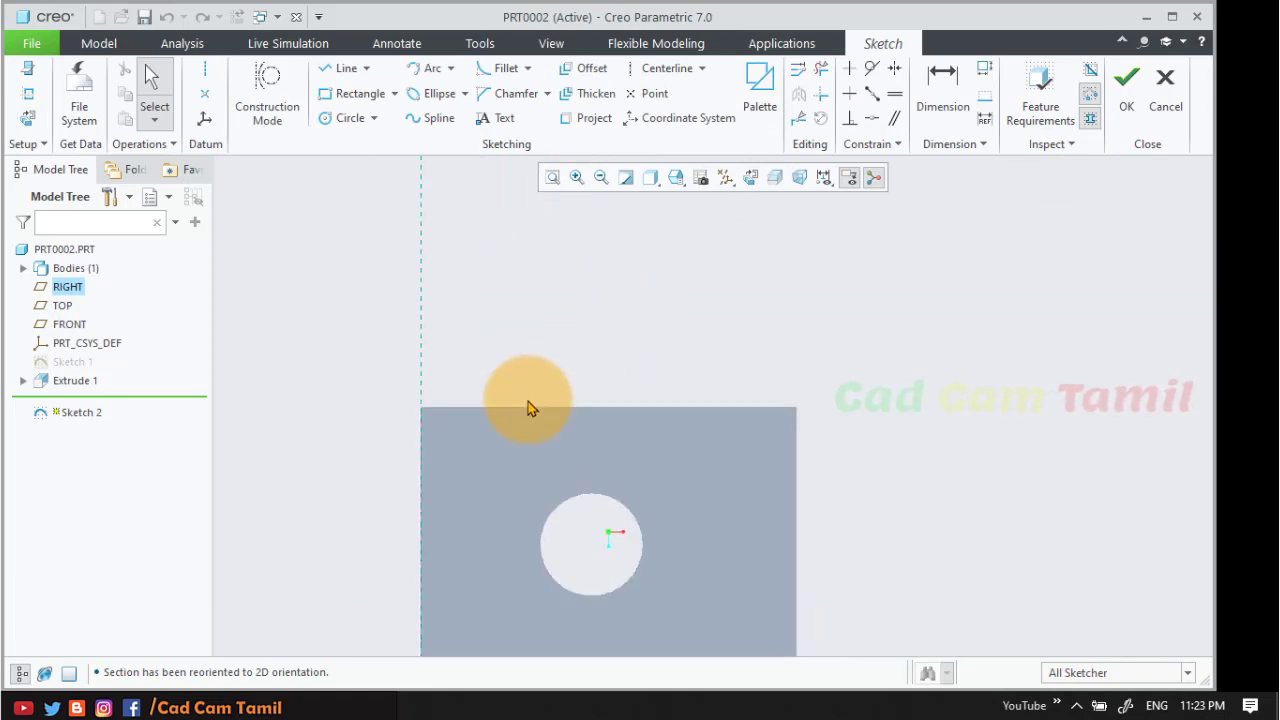
pyautogui.click(330, 78)
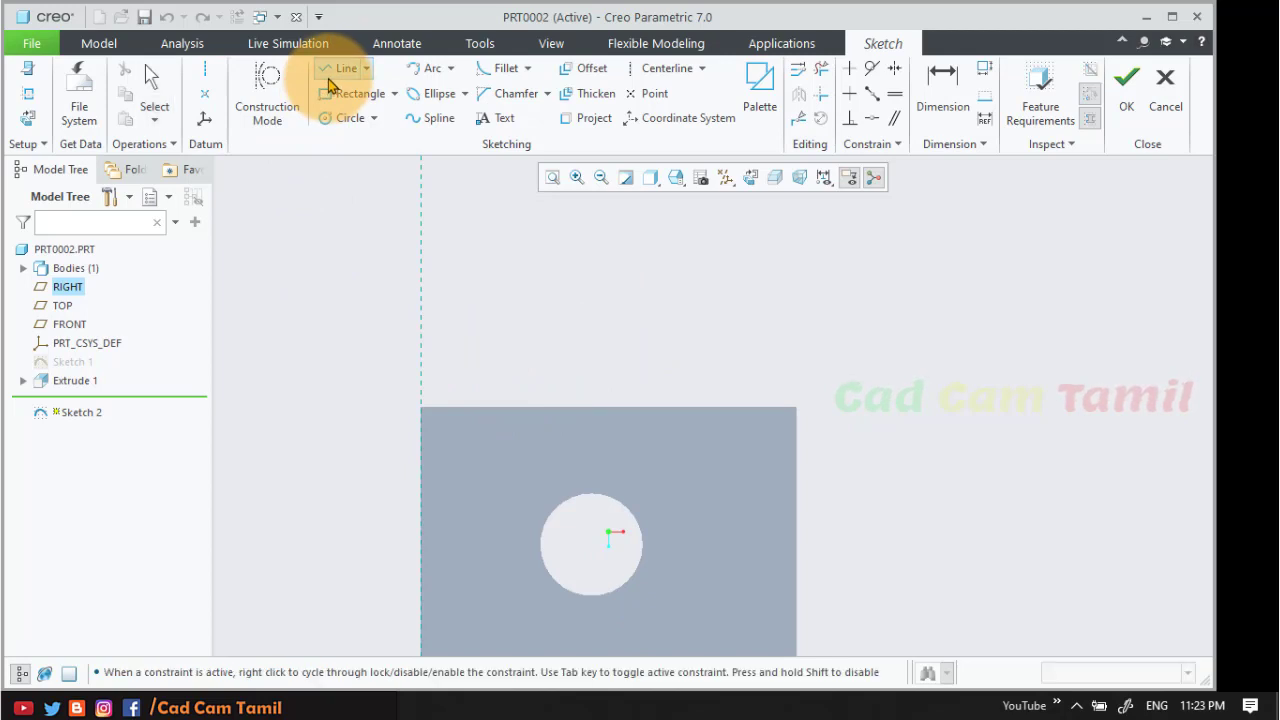
pyautogui.click(466, 408)
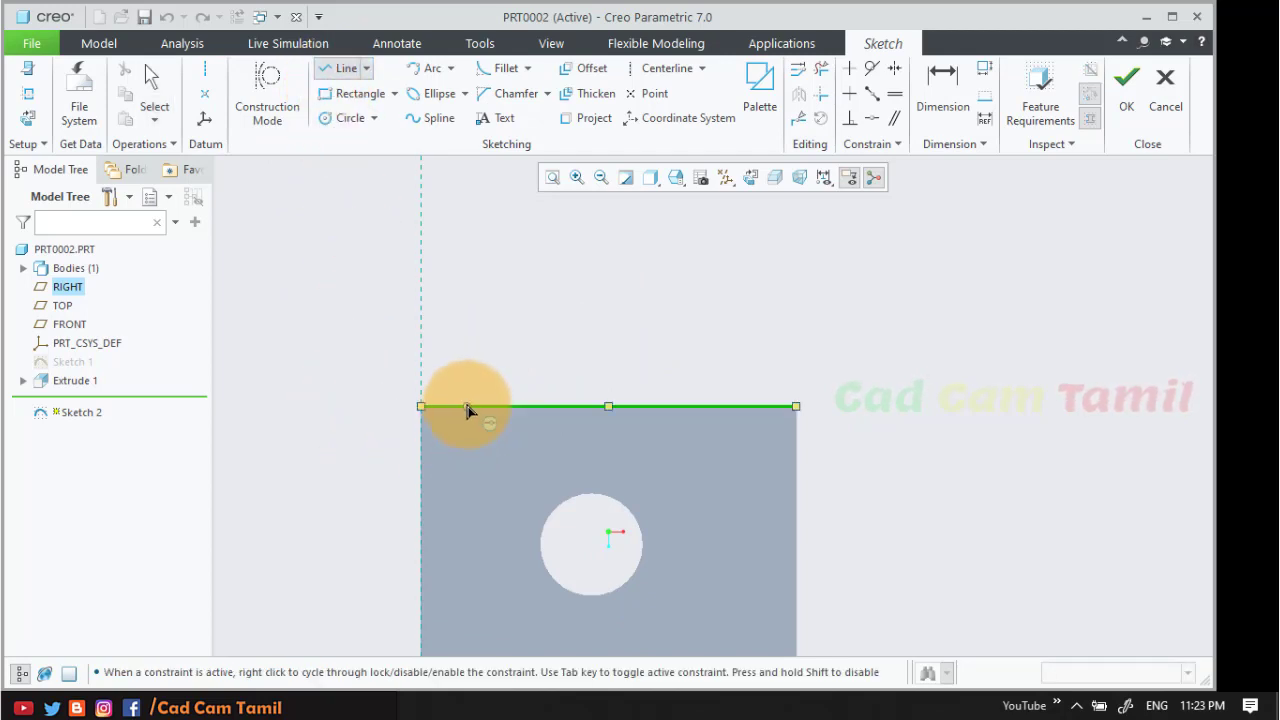
pyautogui.middleClick(755, 390)
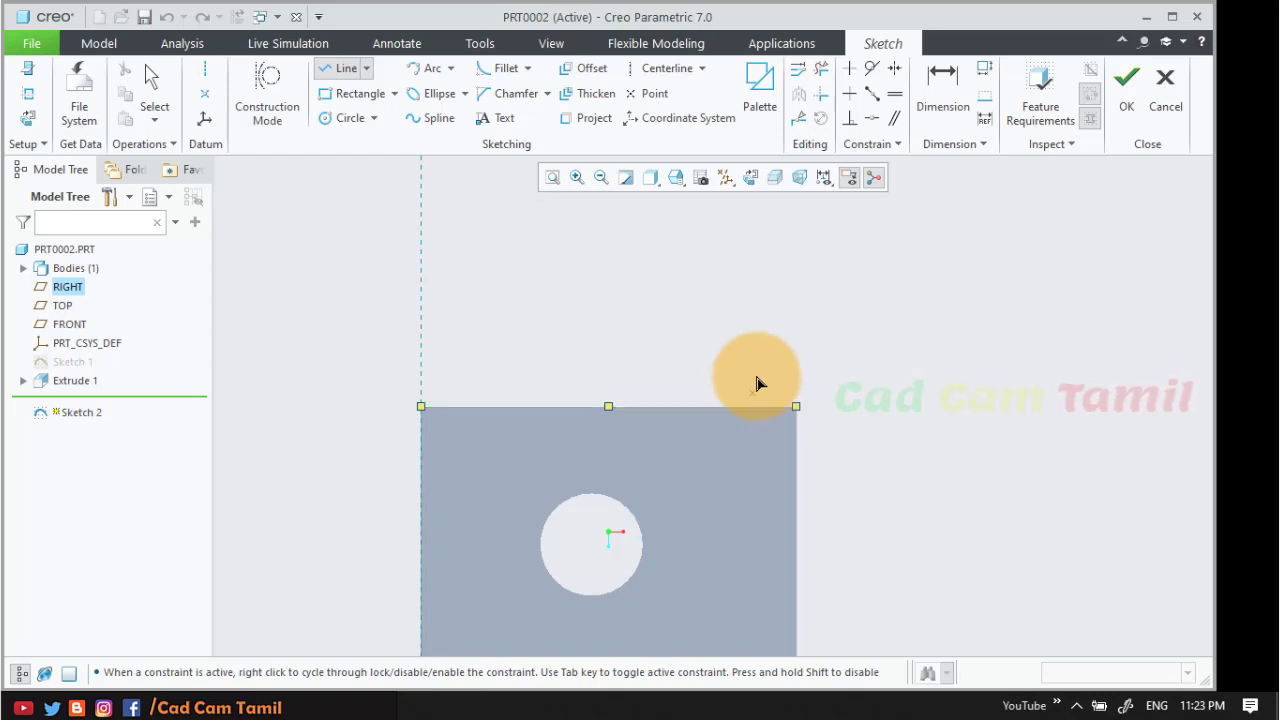
pyautogui.middleClick(593, 396)
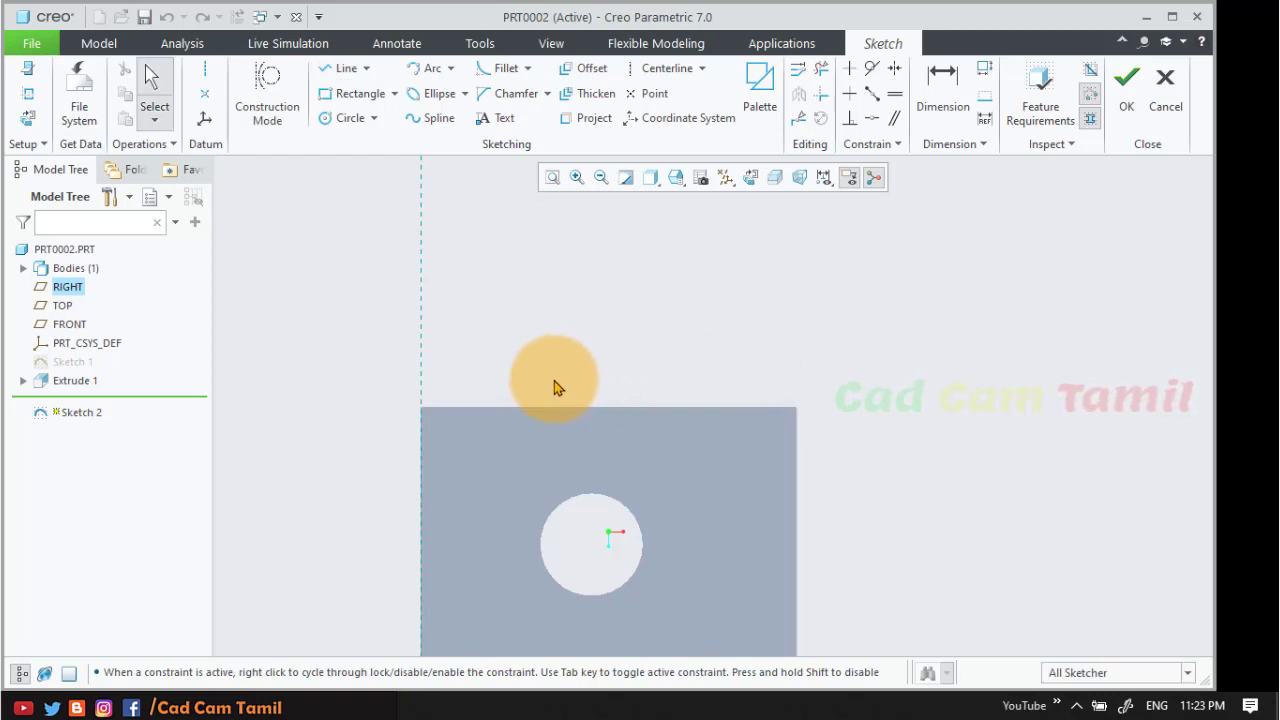
pyautogui.click(340, 72)
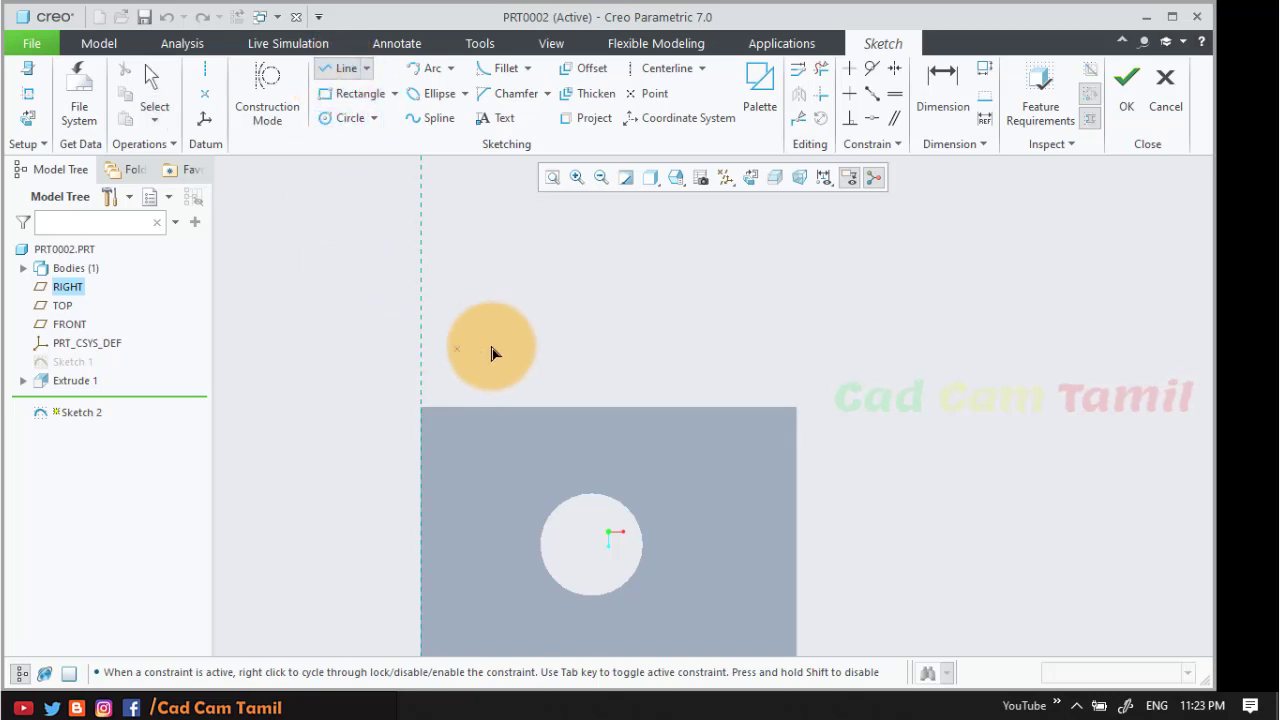
pyautogui.click(341, 547)
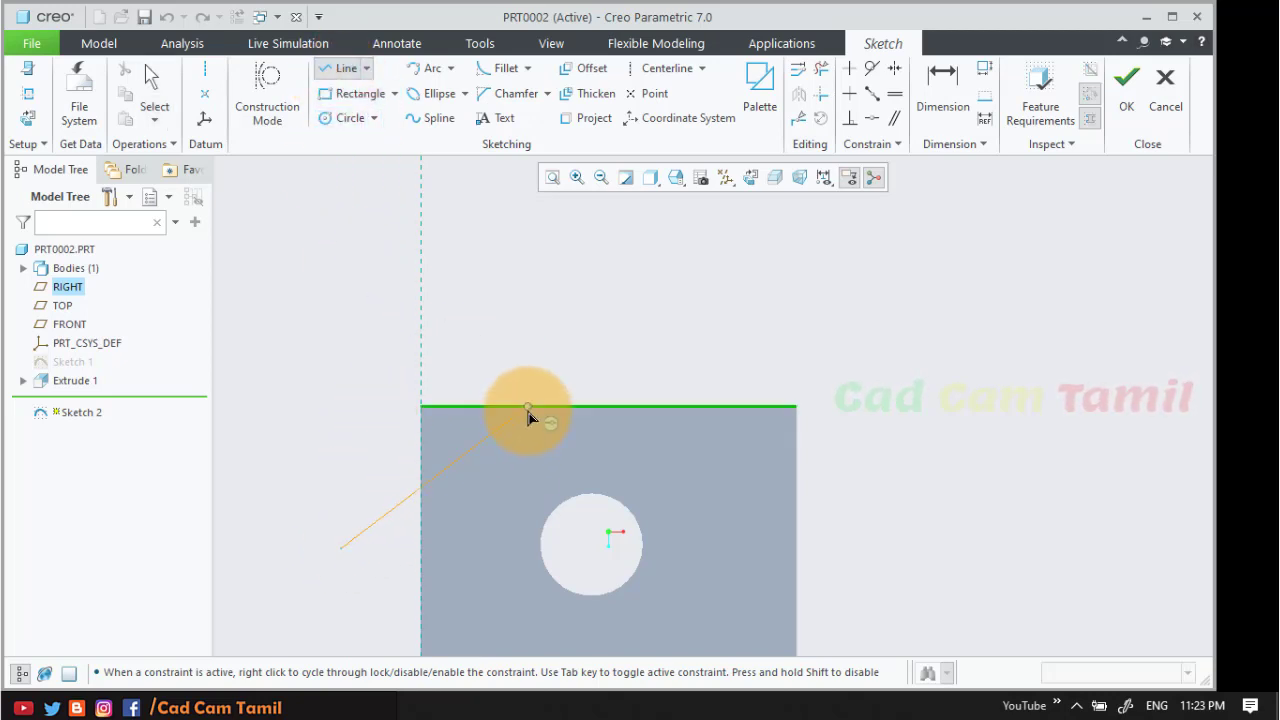
pyautogui.middleClick(396, 375)
pyautogui.middleClick(396, 375)
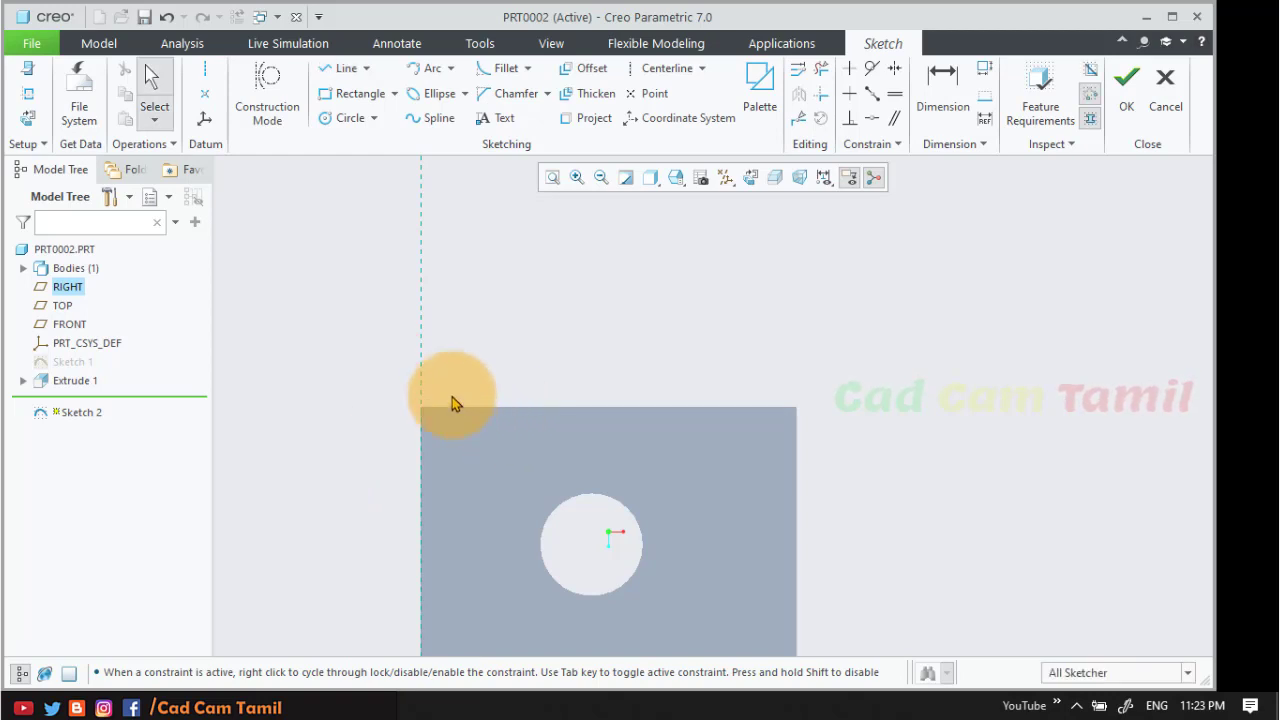
# - Turn off snapping to model geometry and try a line across the plate without snapping to its edges
pyautogui.rightClick(305, 271)
pyautogui.moveTo(406, 380)
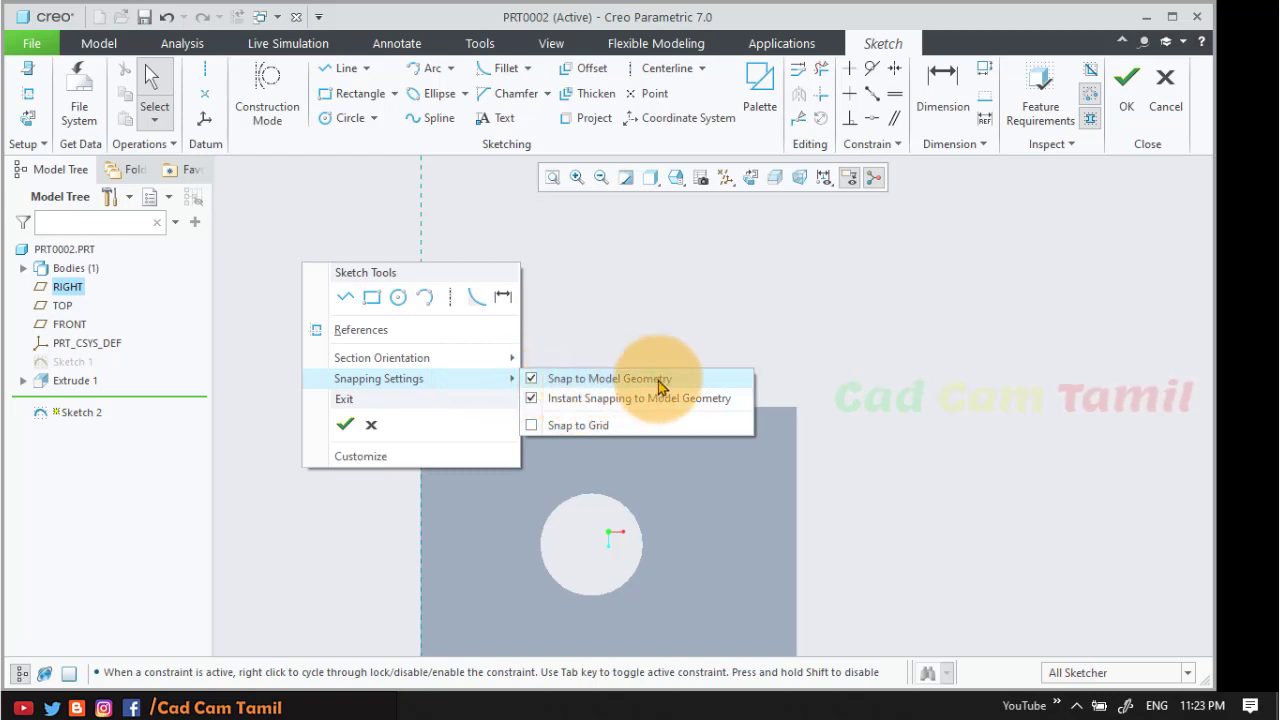
pyautogui.click(531, 380)
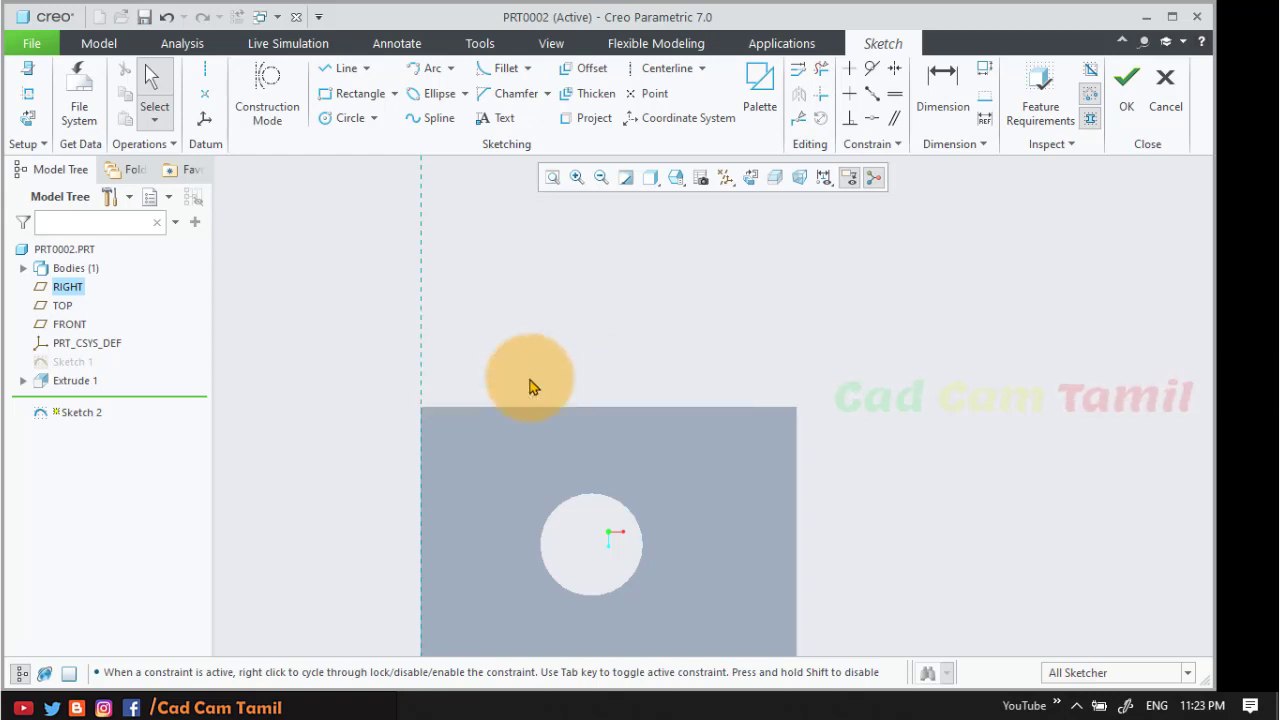
pyautogui.click(330, 72)
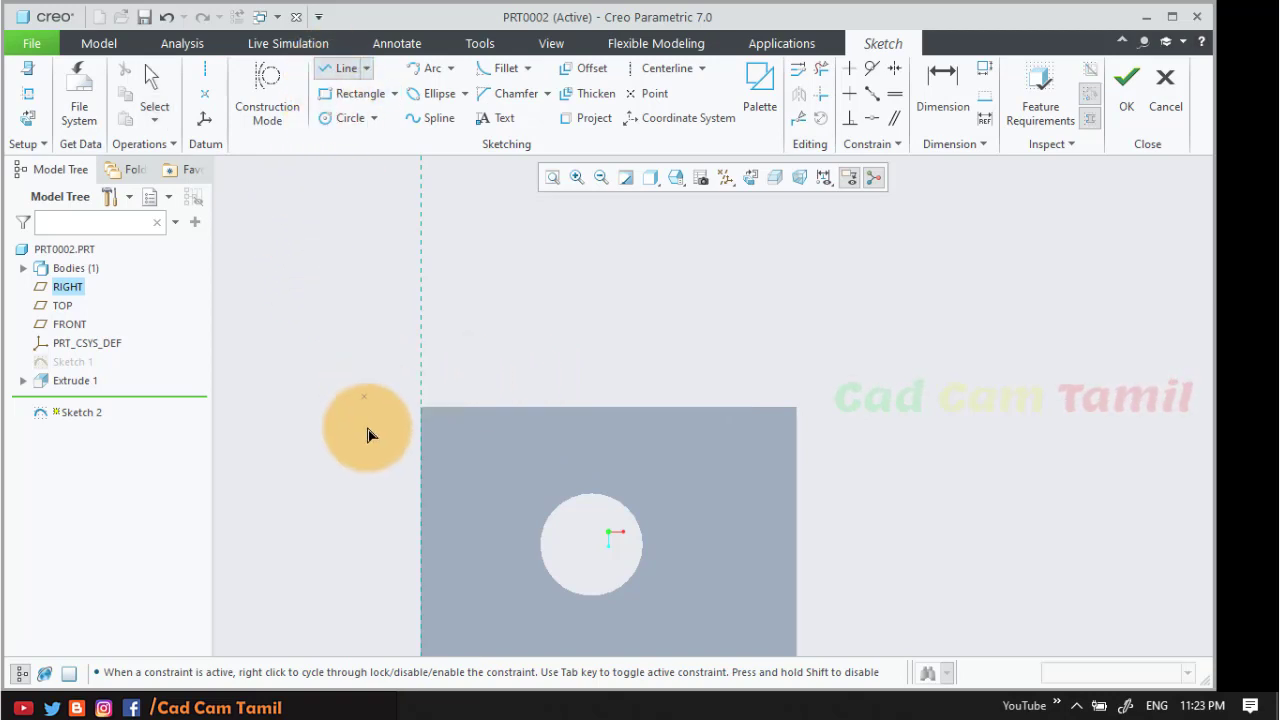
pyautogui.click(374, 507)
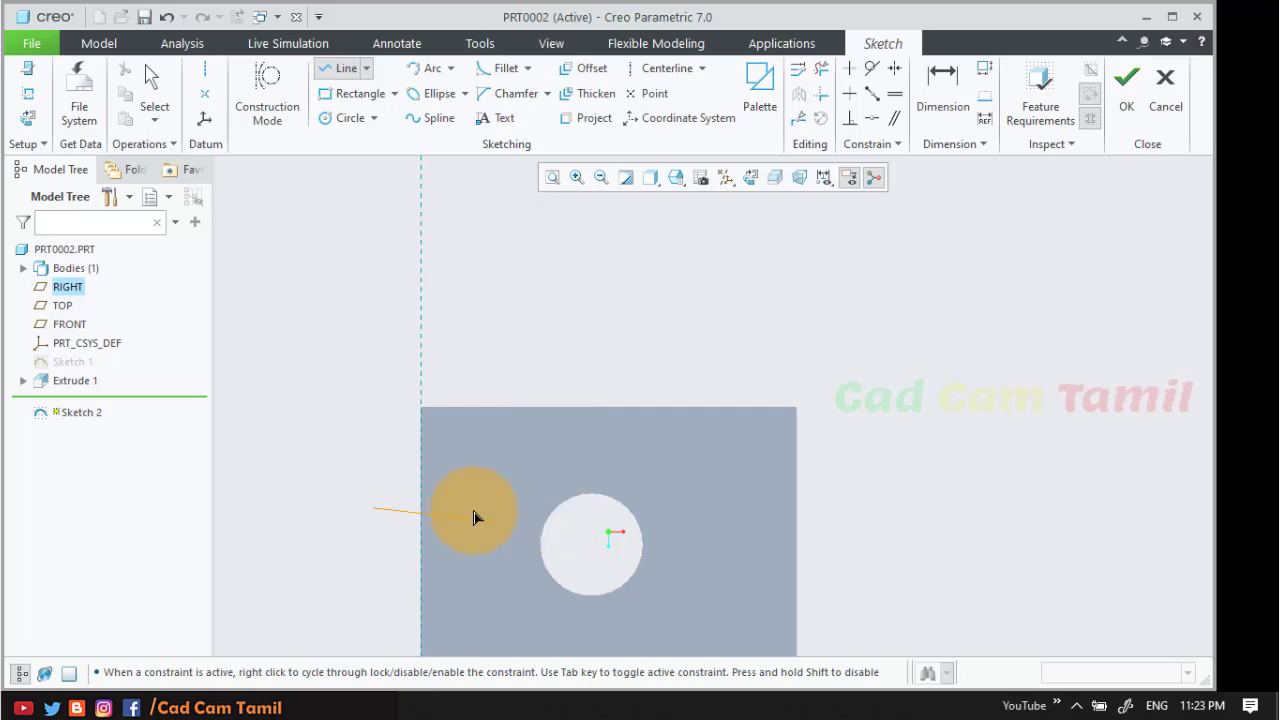
pyautogui.middleClick(771, 463)
# - Turn snapping to model geometry back on and try a line from outside the plate towards its right edge
pyautogui.rightClick(288, 300)
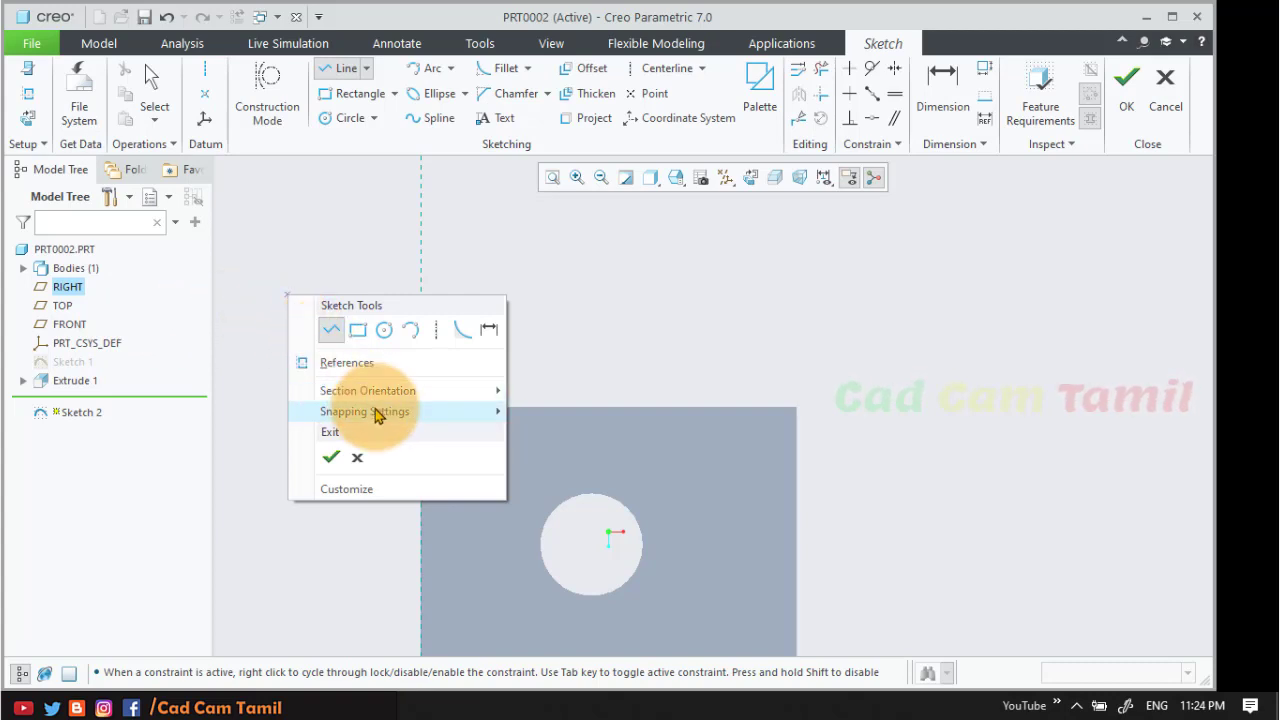
pyautogui.moveTo(377, 414)
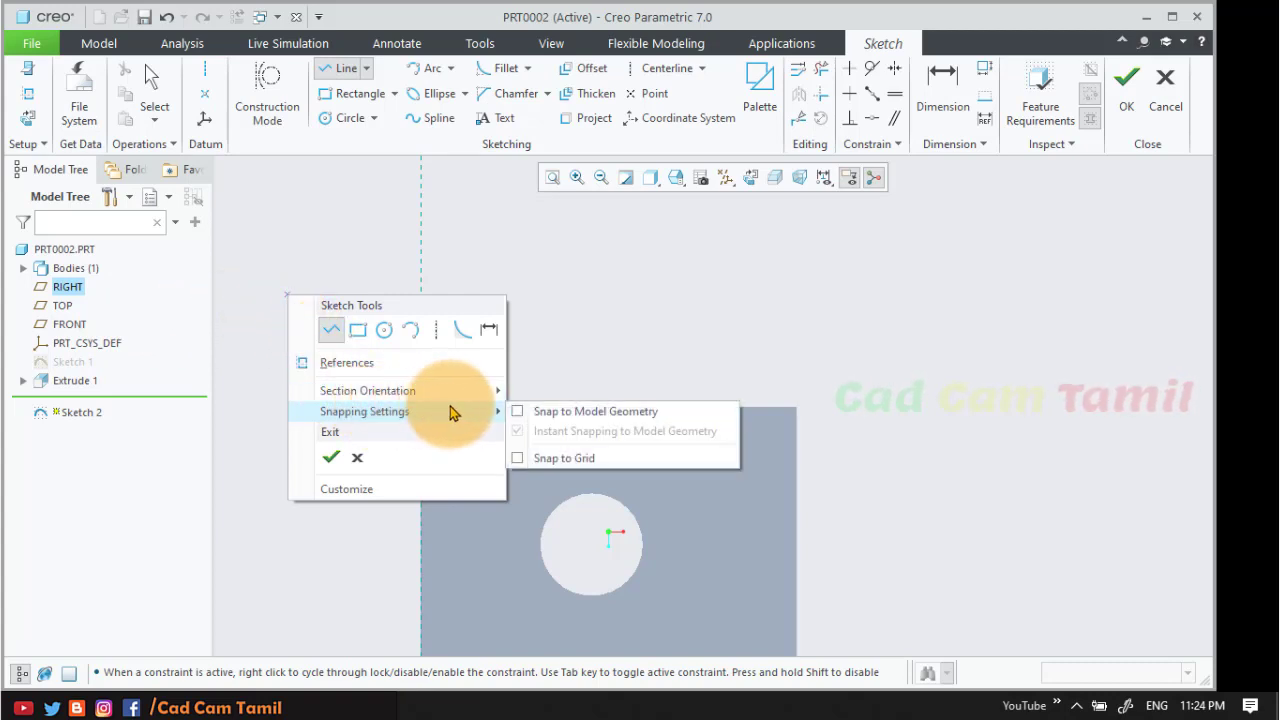
pyautogui.click(519, 413)
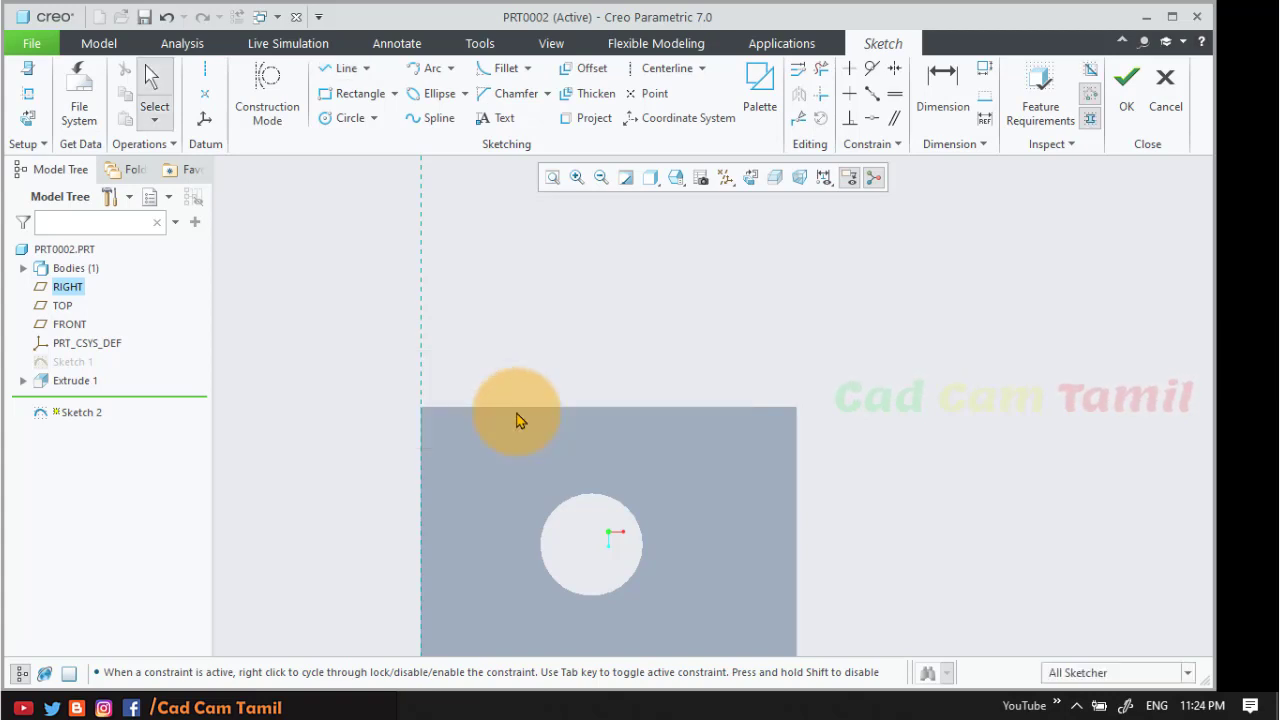
pyautogui.click(316, 70)
pyautogui.click(376, 530)
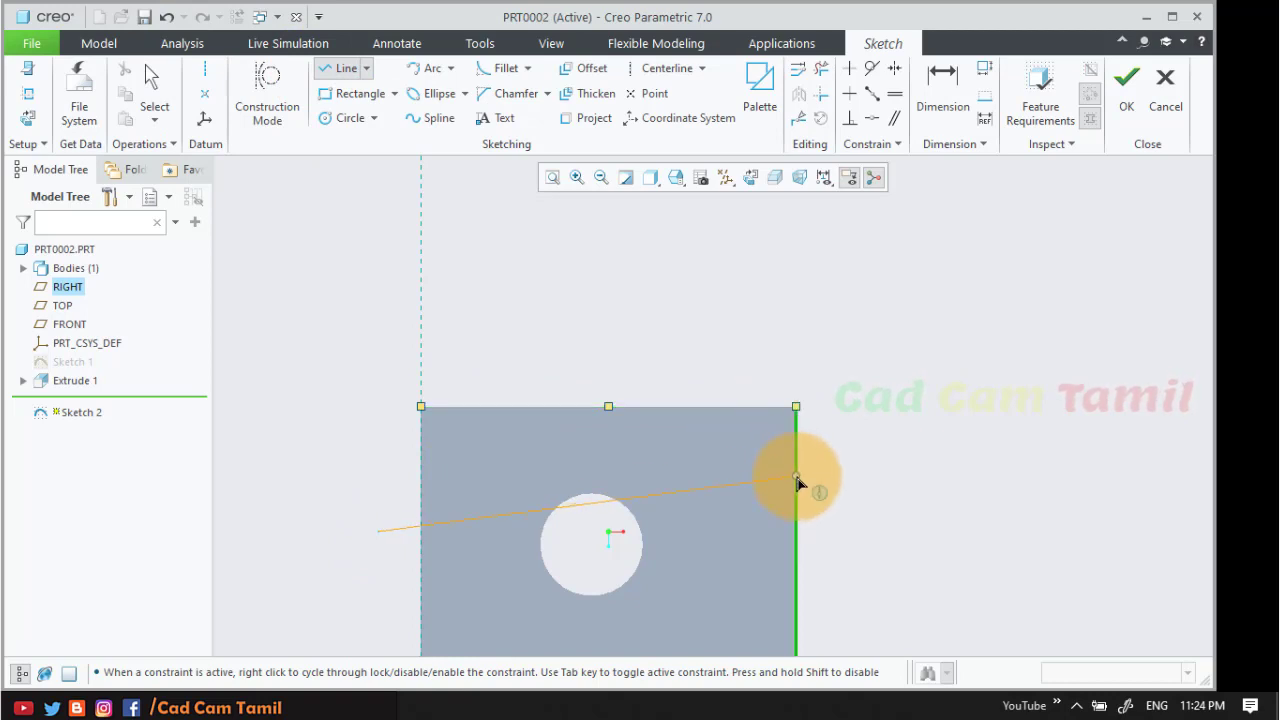
pyautogui.middleClick(309, 404)
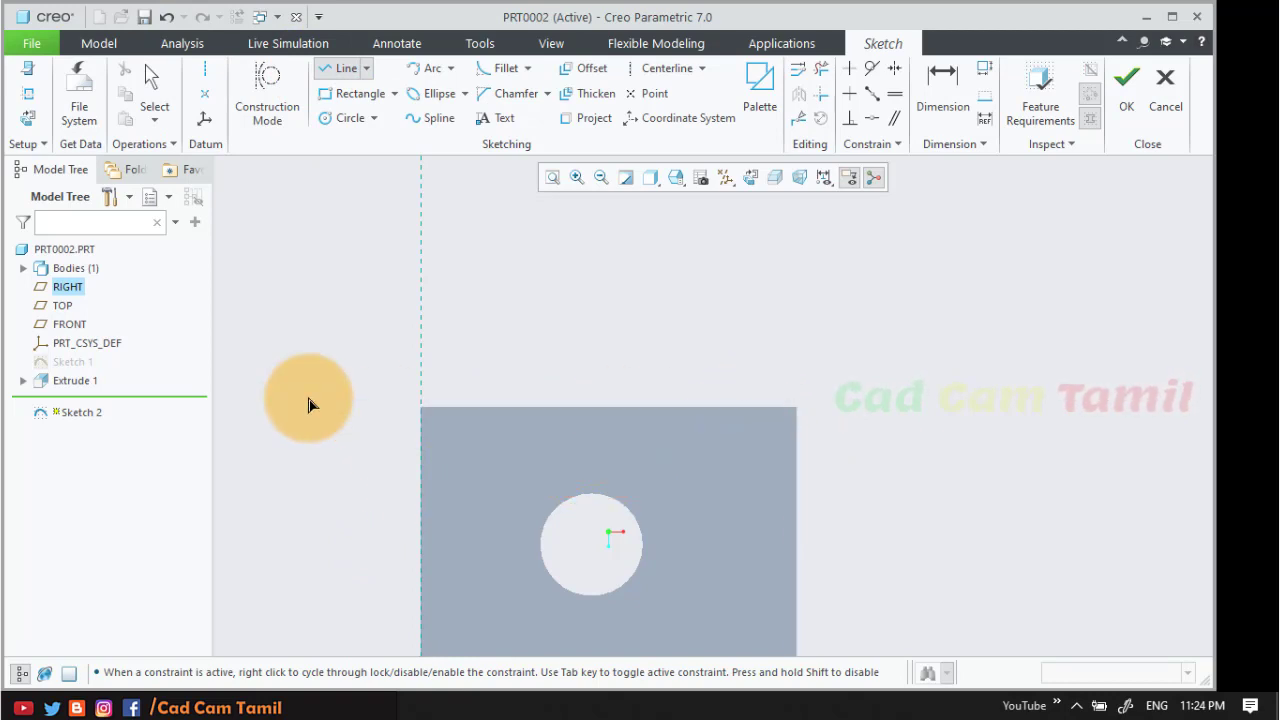
pyautogui.middleClick(309, 404)
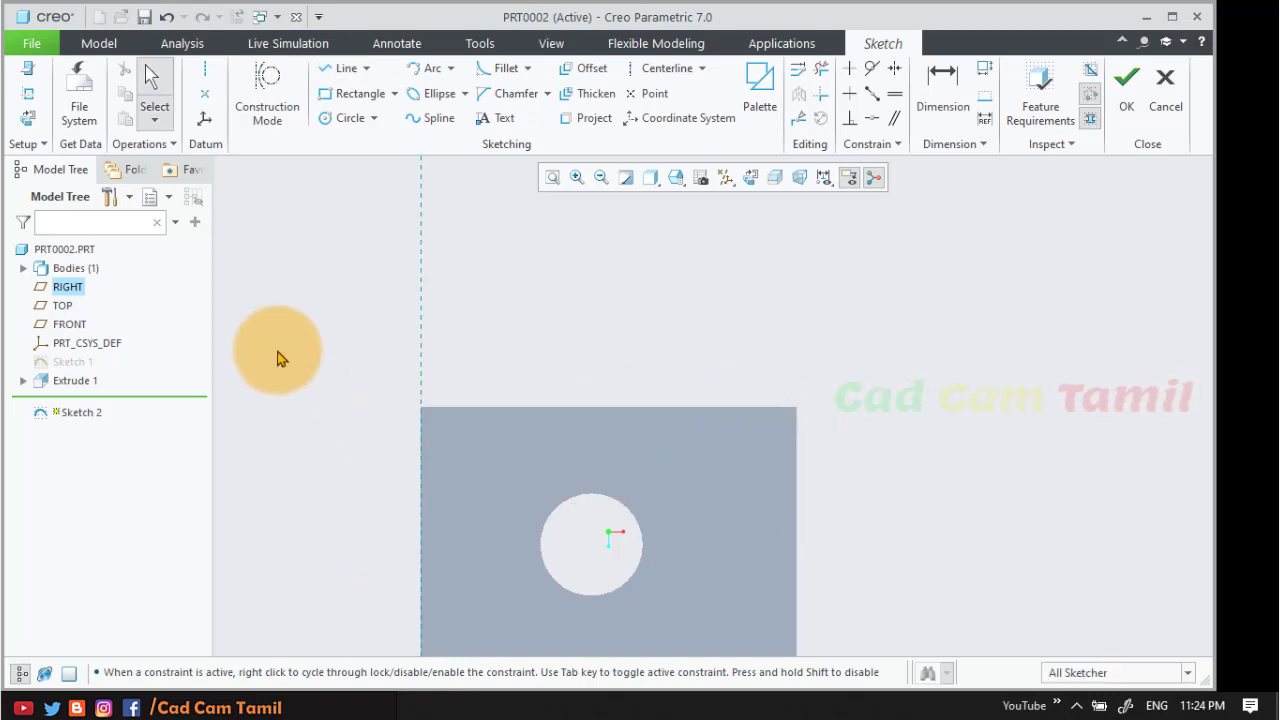
# - Sketch a closed trapezoid above the plate, using its full top edge as the base, and finish the sketch
pyautogui.click(335, 68)
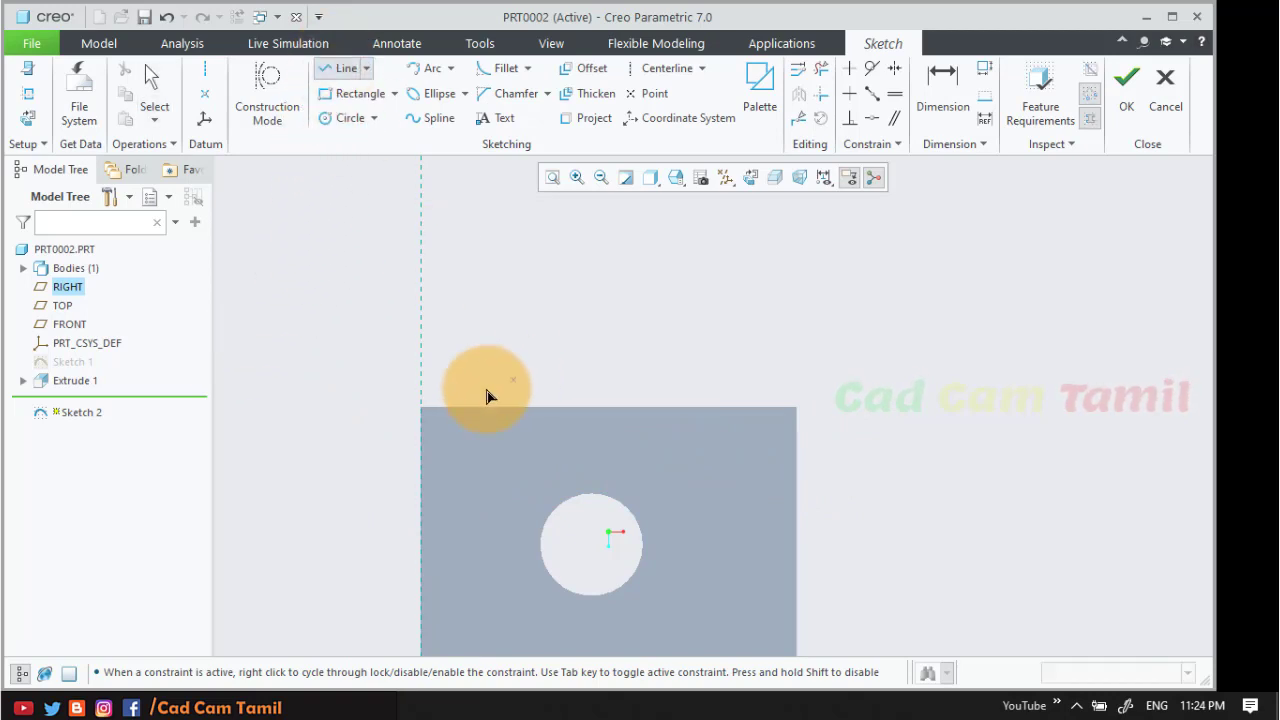
pyautogui.click(420, 407)
pyautogui.click(545, 262)
pyautogui.click(706, 266)
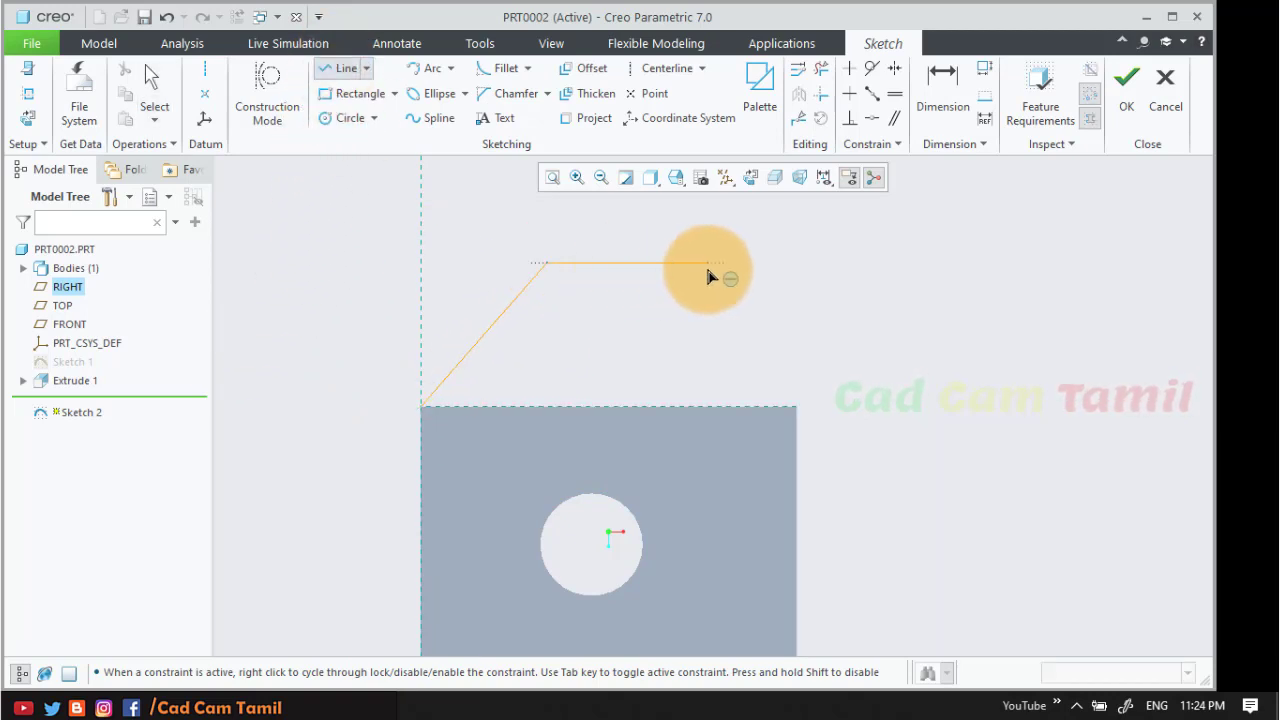
pyautogui.click(796, 407)
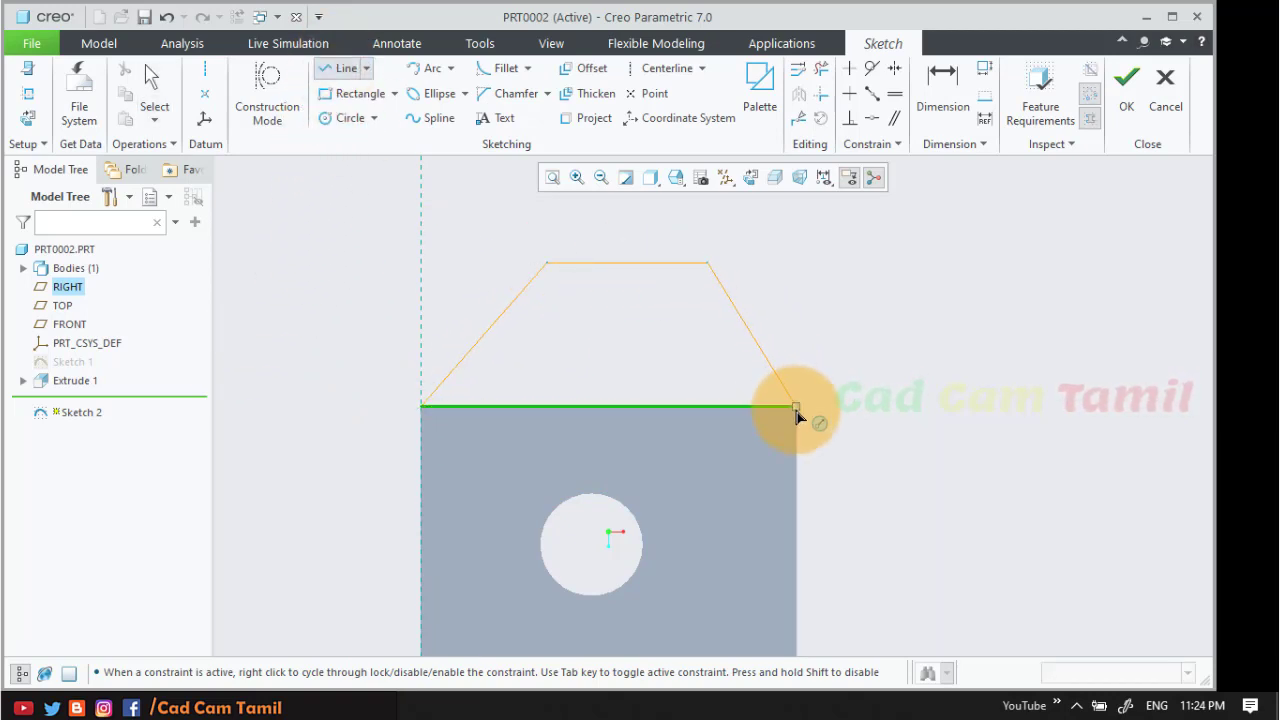
pyautogui.click(421, 407)
pyautogui.middleClick(332, 403)
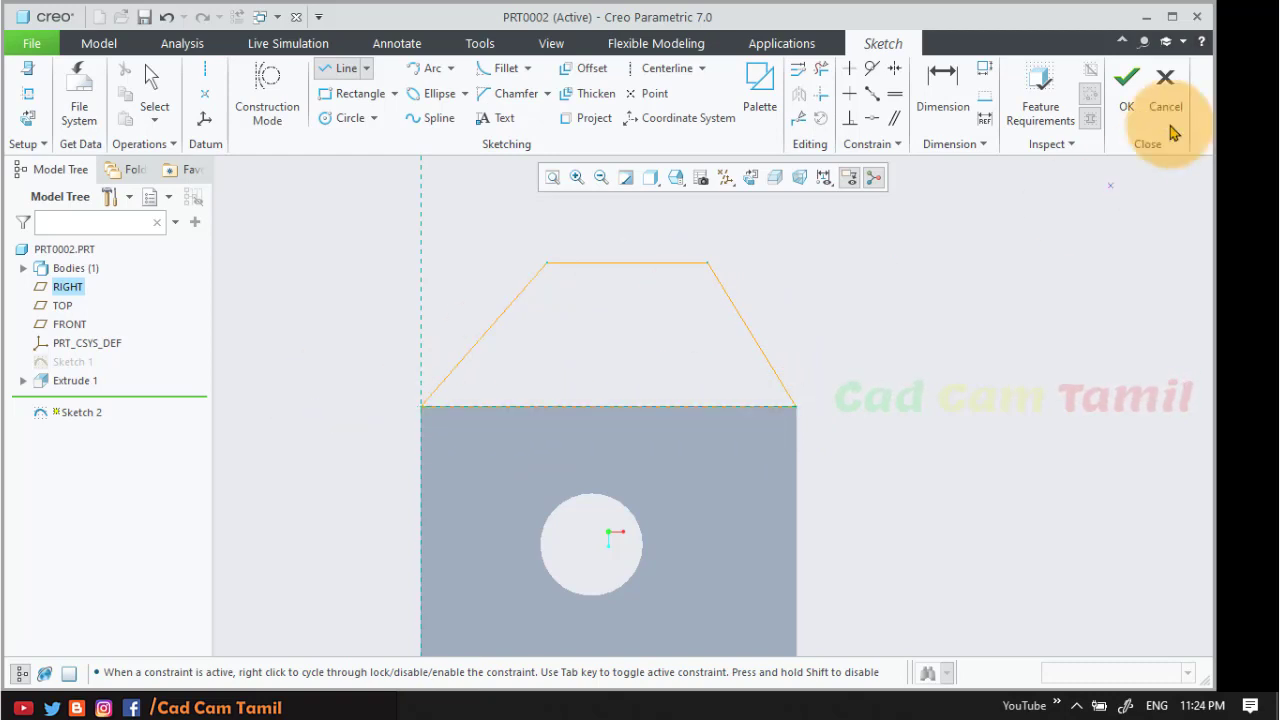
pyautogui.click(1128, 80)
# - Extrude the trapezoid as a solid towards the plate's back side with a depth of 200
pyautogui.moveTo(857, 400); pyautogui.dragTo(770, 420, button='middle')
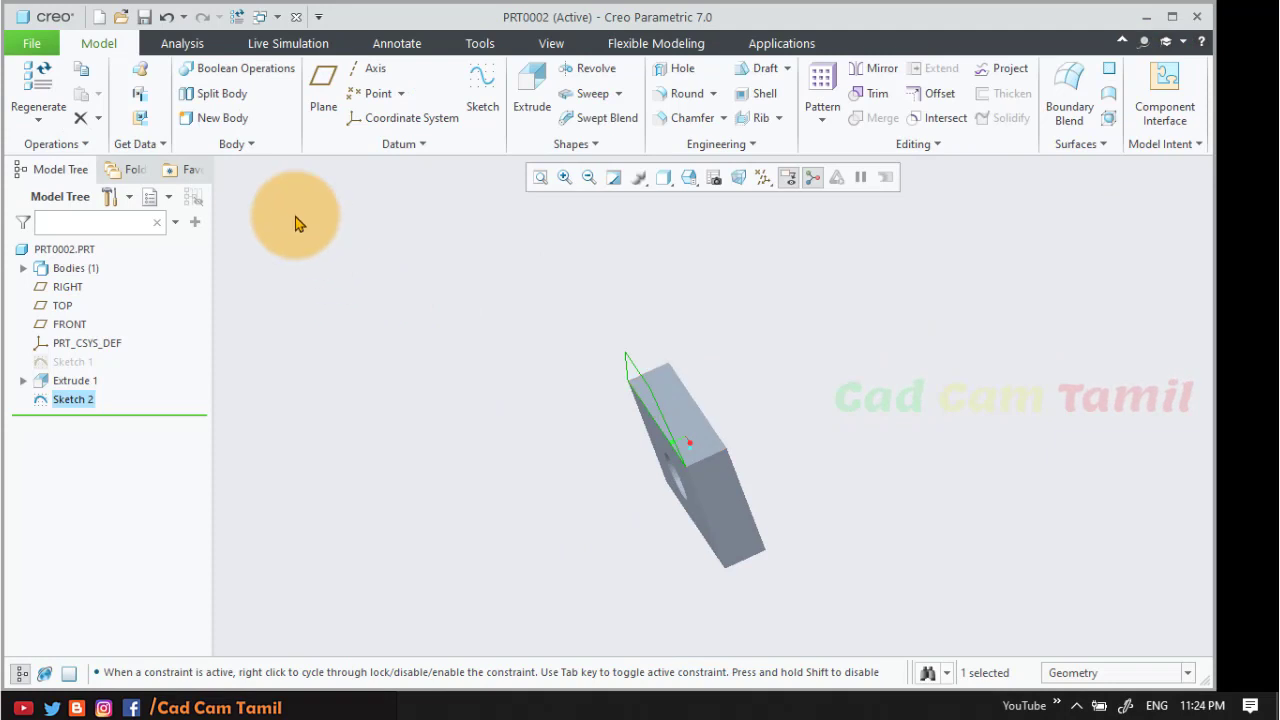
pyautogui.click(528, 96)
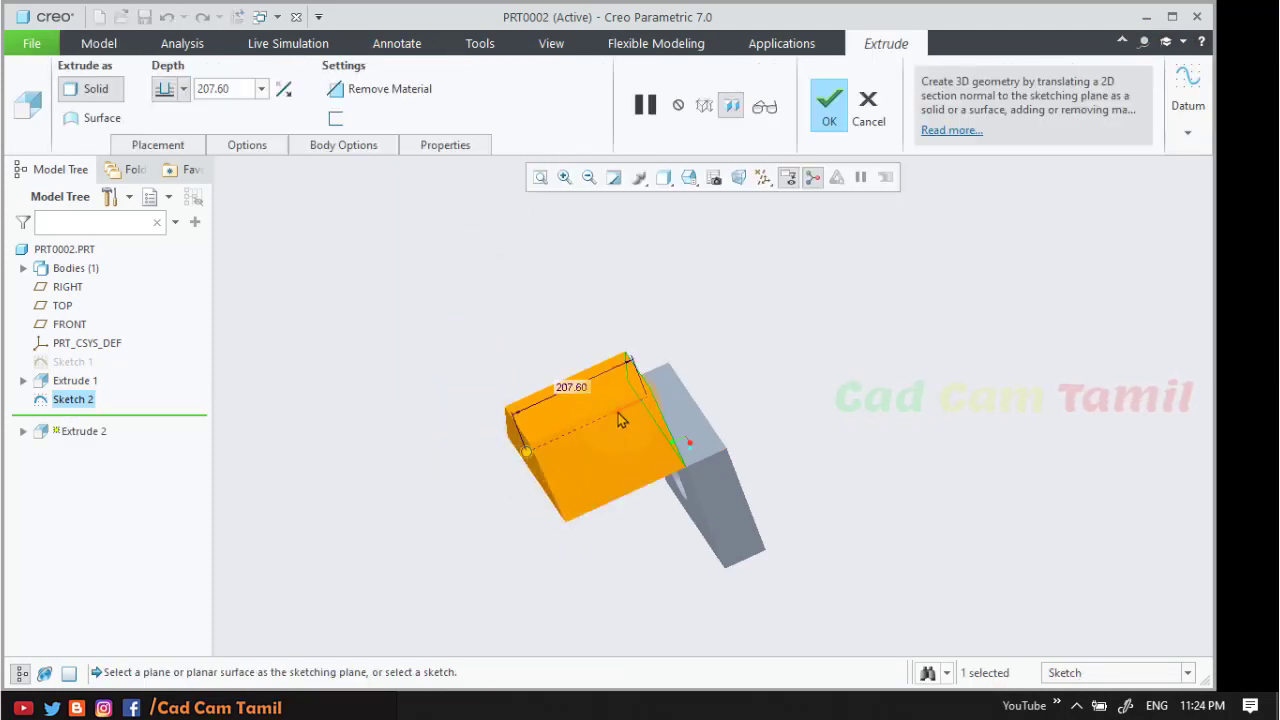
pyautogui.moveTo(522, 460); pyautogui.dragTo(616, 412, button='middle')
pyautogui.moveTo(808, 423); pyautogui.dragTo(791, 381, button='middle')
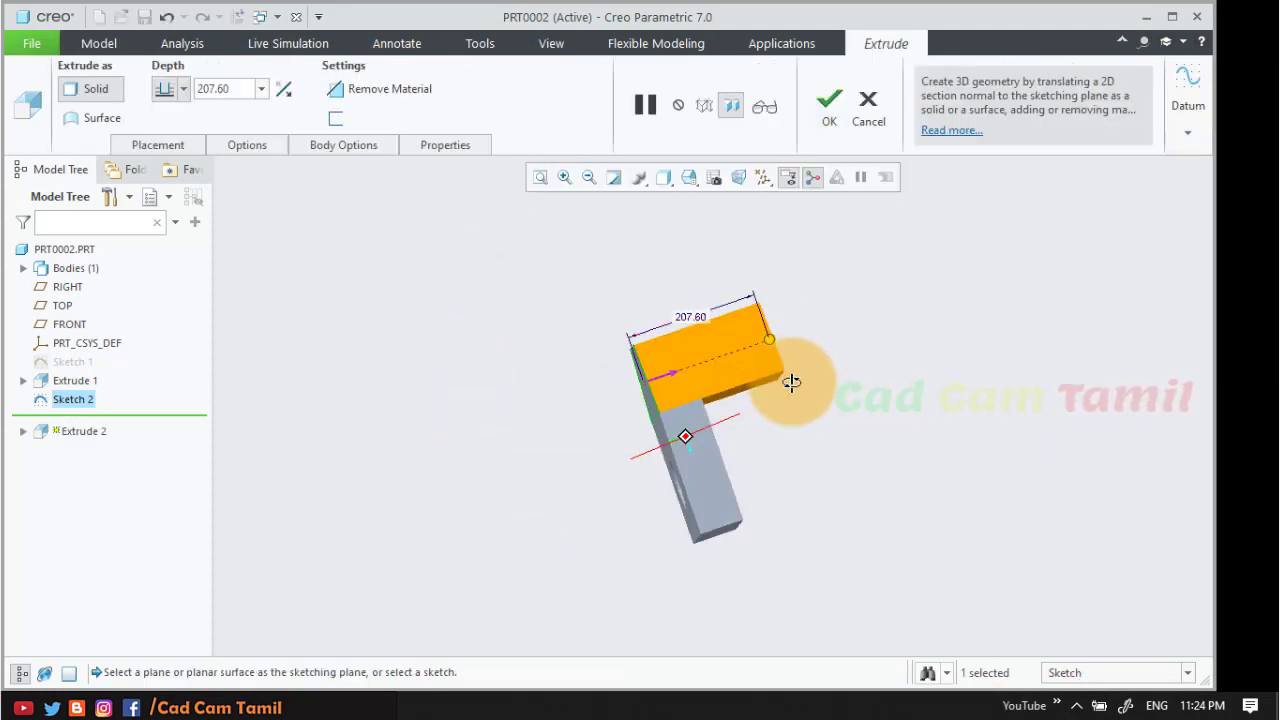
pyautogui.doubleClick(702, 322)
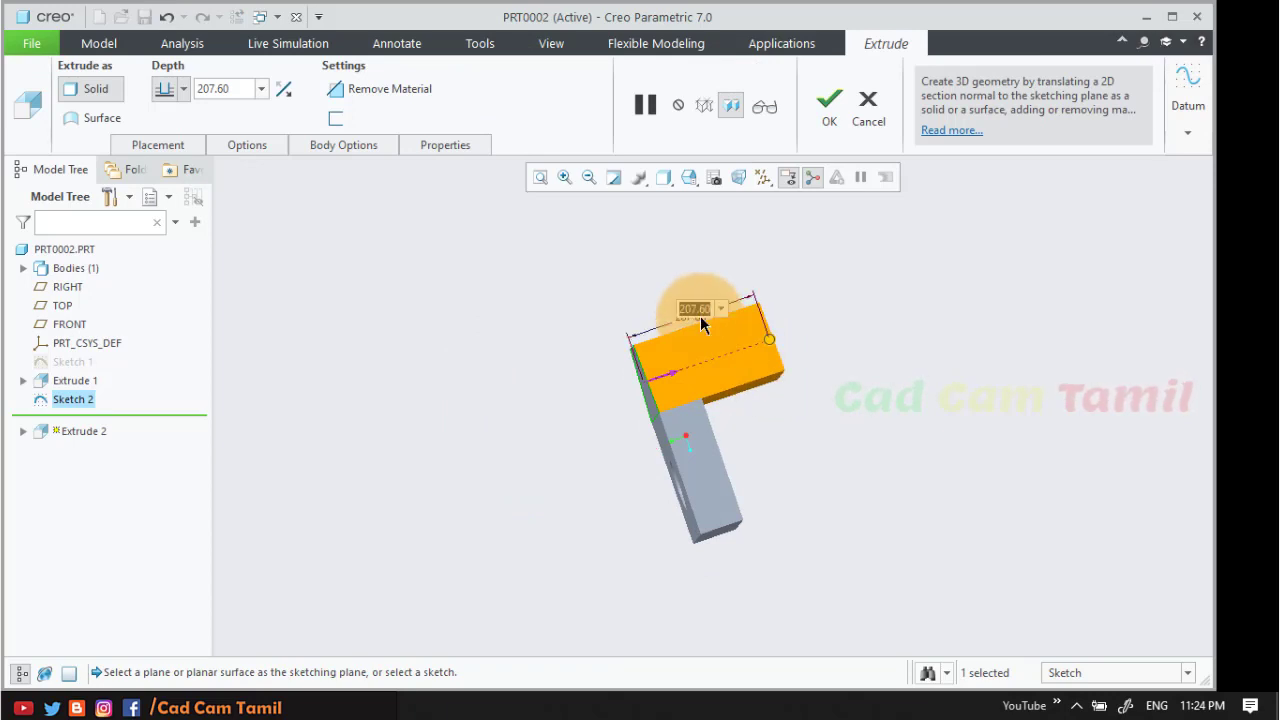
pyautogui.write('200')
pyautogui.press('Return')
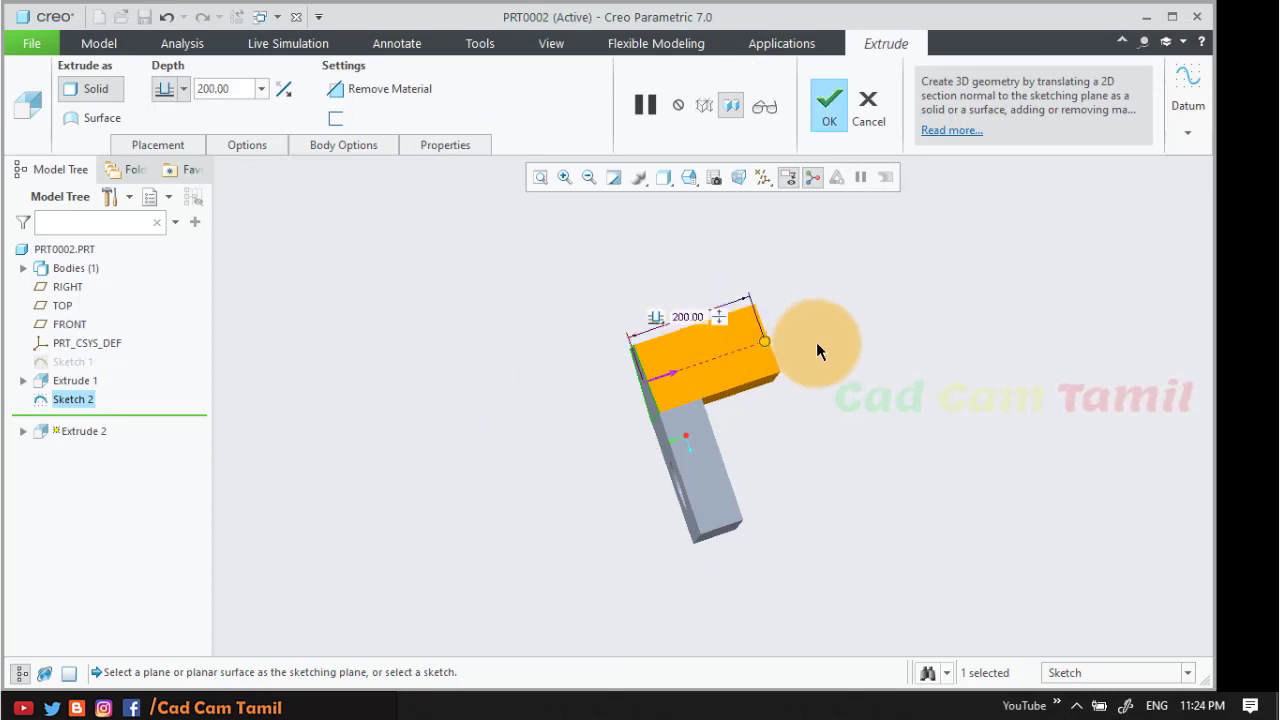
# - Make the trapezoid extrusion create a new body instead of adding to Body 1, and complete the feature
pyautogui.click(338, 152)
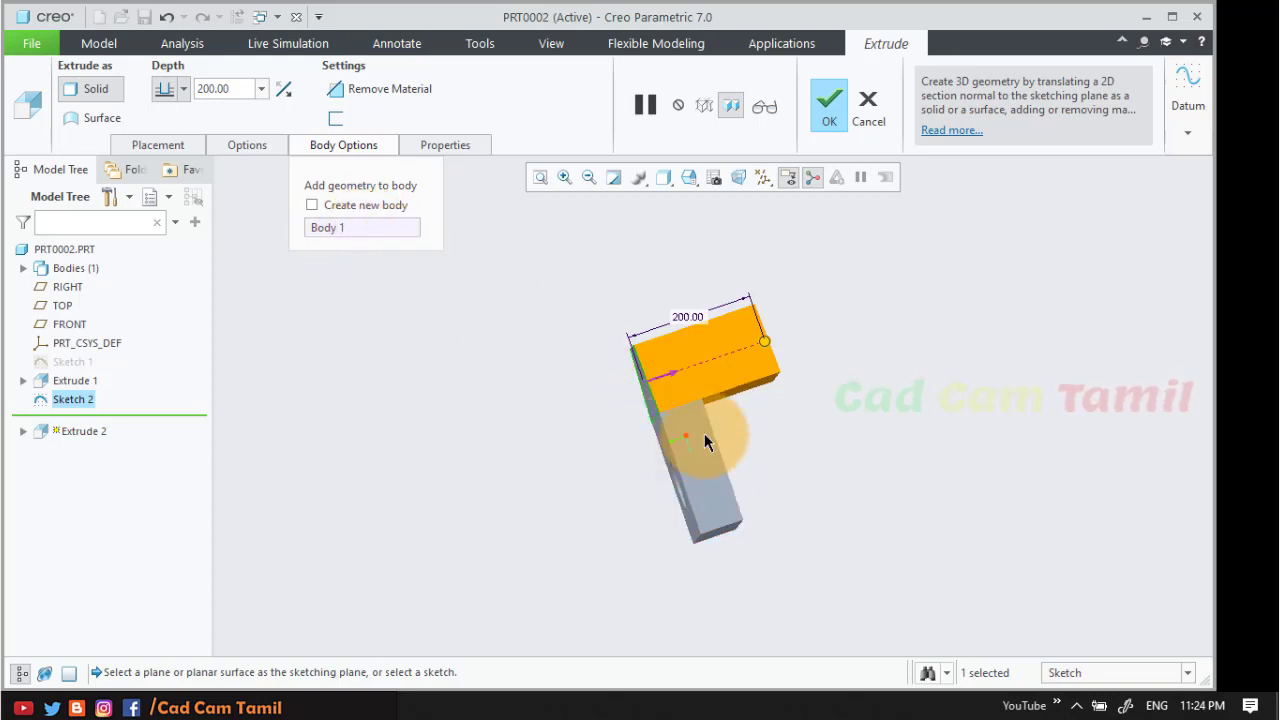
pyautogui.moveTo(865, 379); pyautogui.dragTo(712, 392, button='middle')
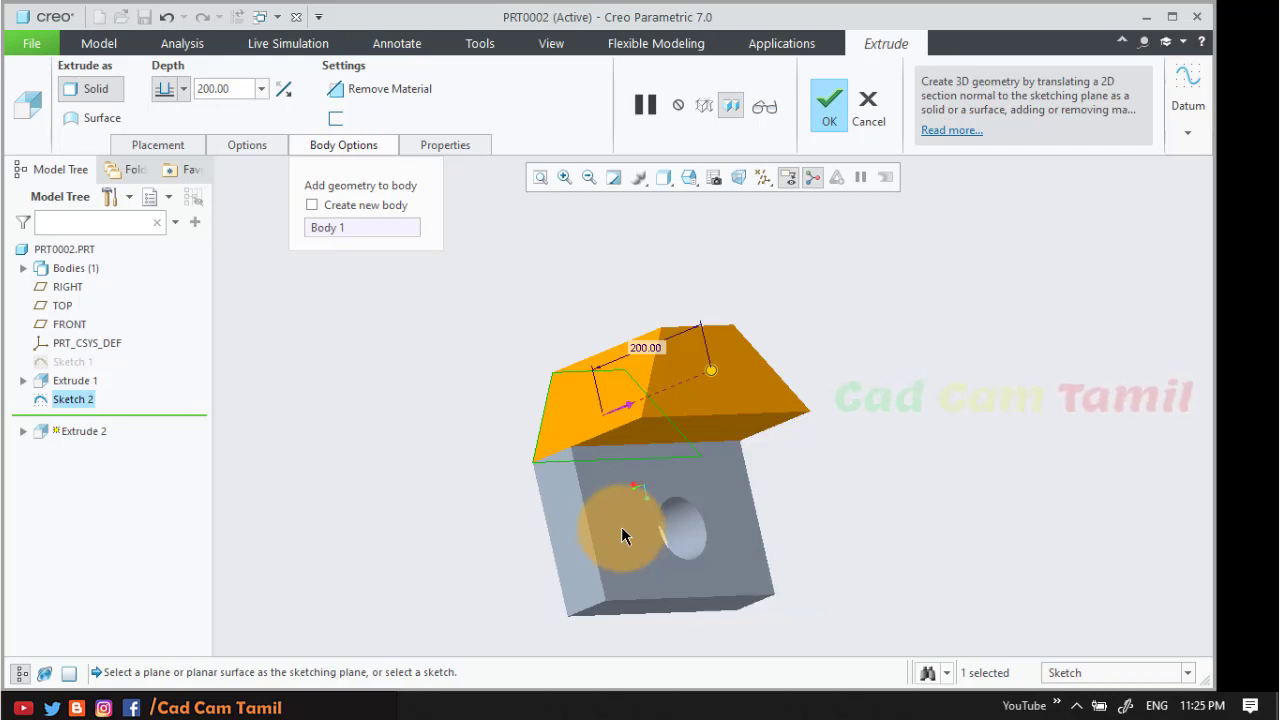
pyautogui.click(313, 208)
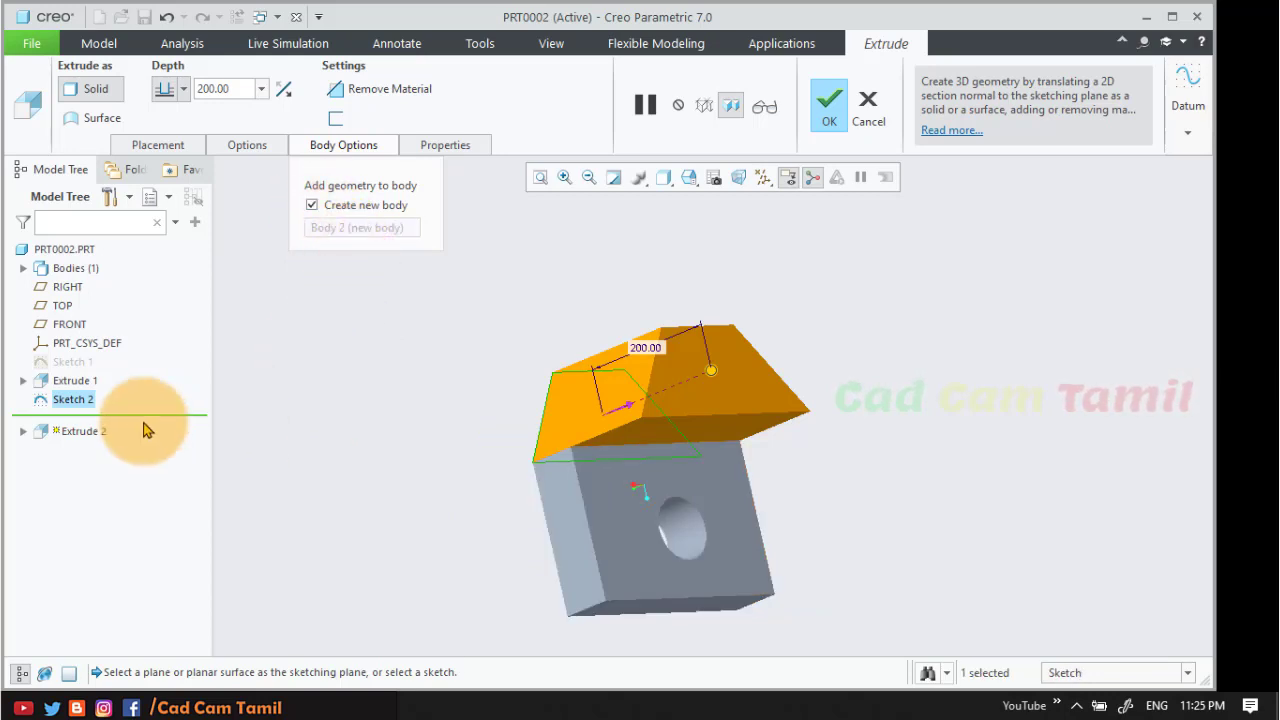
pyautogui.moveTo(605, 492); pyautogui.dragTo(555, 428, button='middle')
pyautogui.click(827, 104)
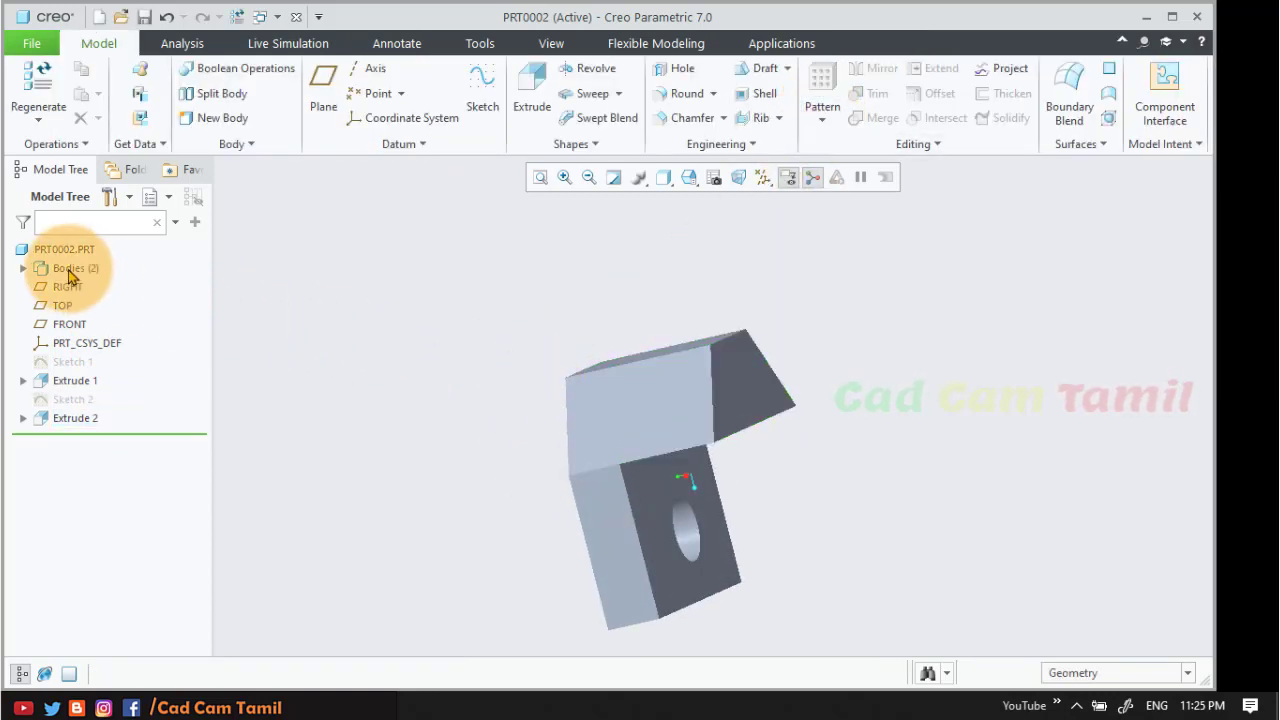
# - Set Body 1 as the default body and restore Body 2 as the default
pyautogui.click(22, 268)
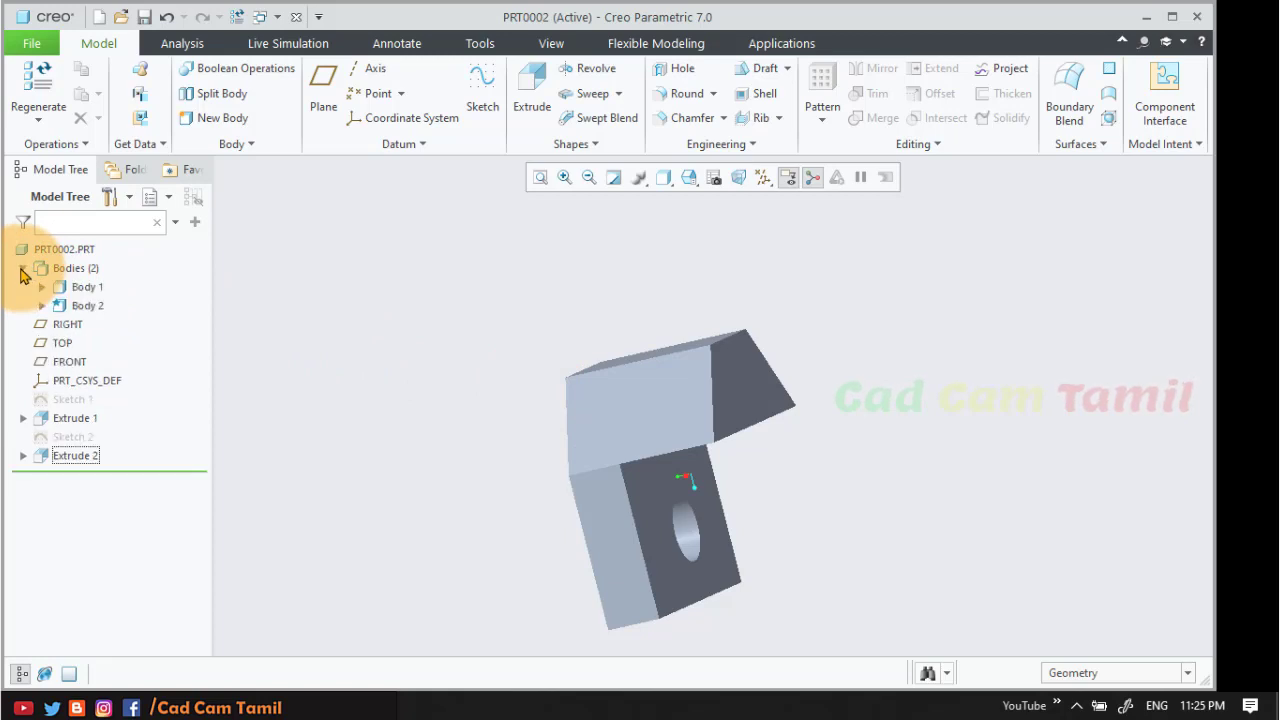
pyautogui.click(42, 287)
pyautogui.click(42, 287)
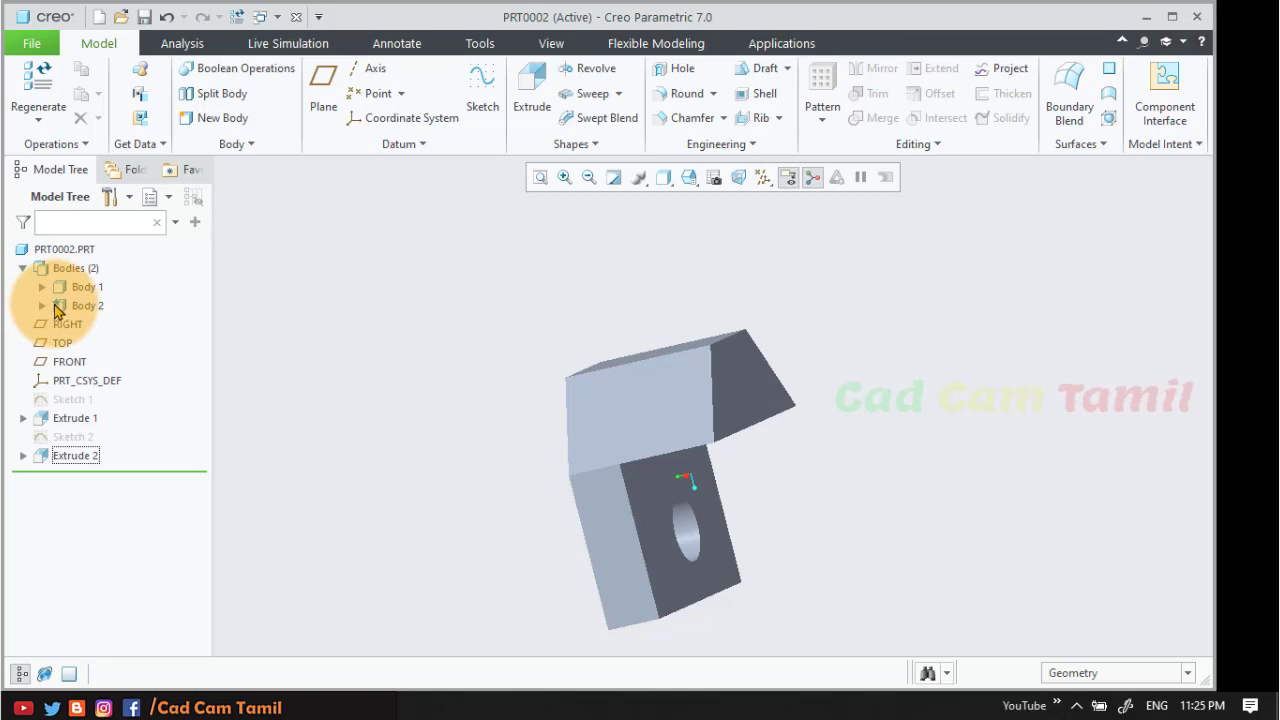
pyautogui.click(76, 289)
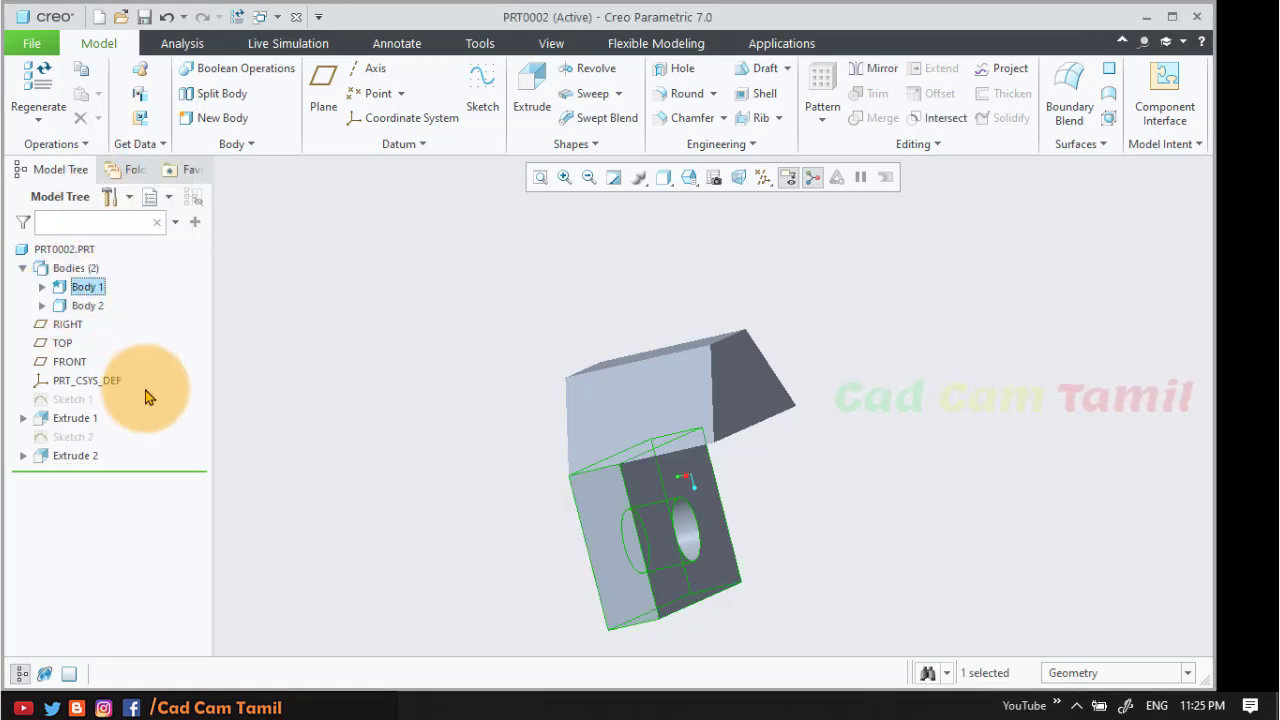
pyautogui.click(60, 307)
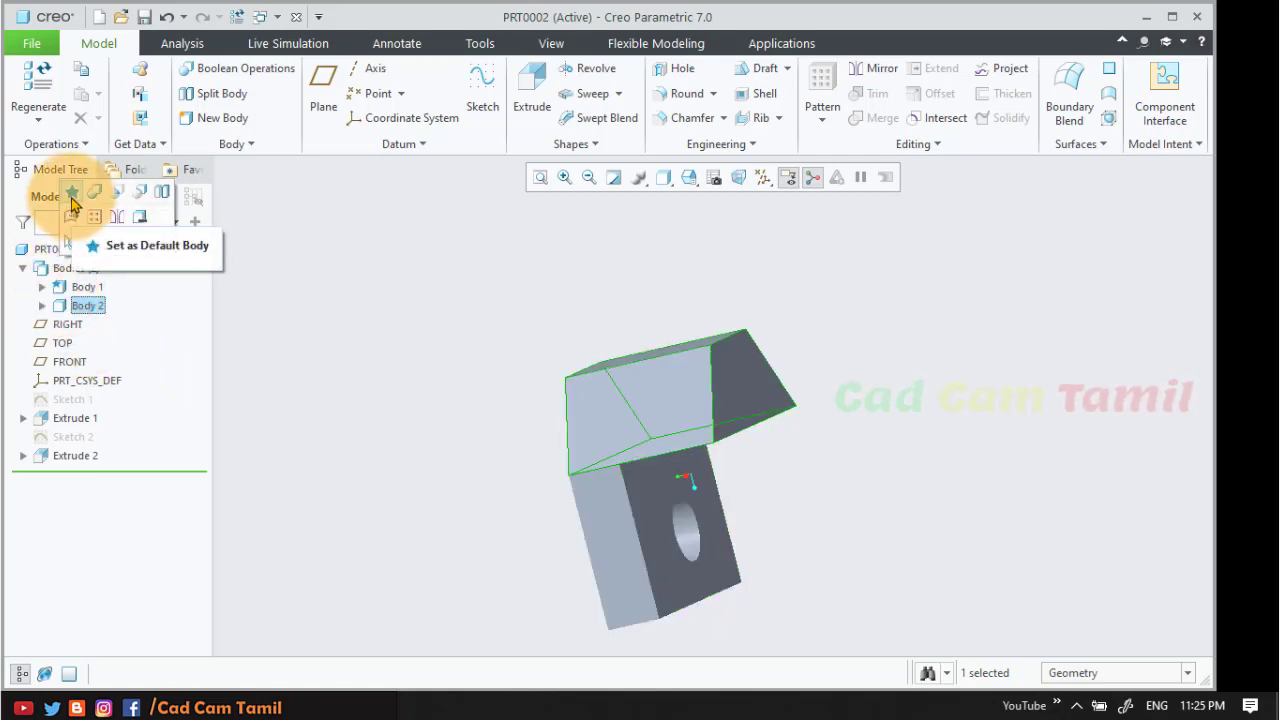
pyautogui.click(72, 194)
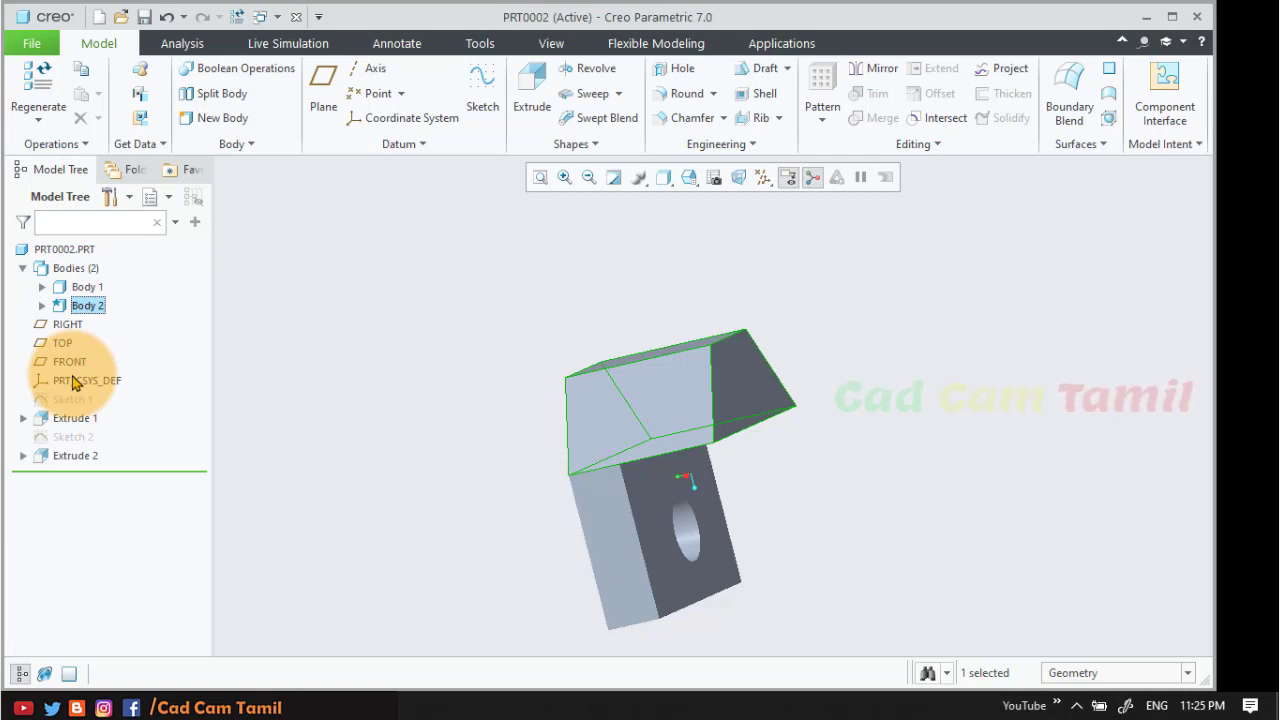
# - Examine which extrusion belongs to each of the two bodies and how they correspond to the model's geometry
pyautogui.click(41, 287)
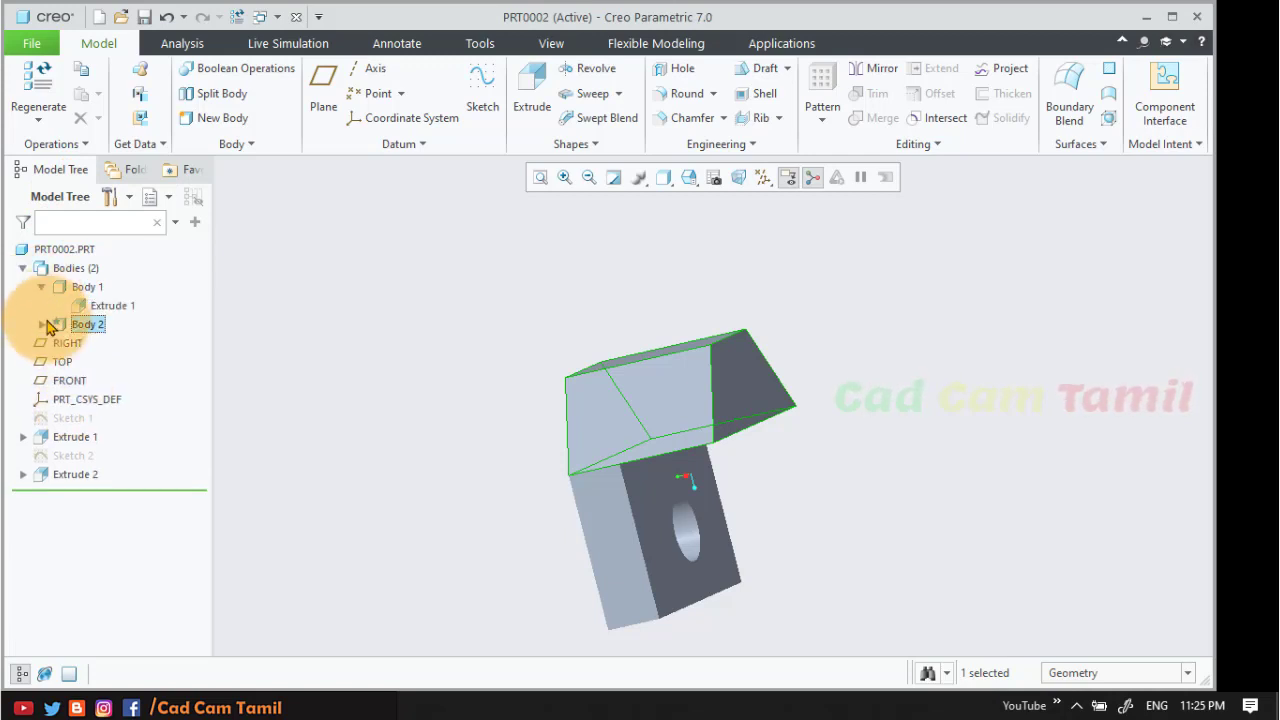
pyautogui.click(42, 325)
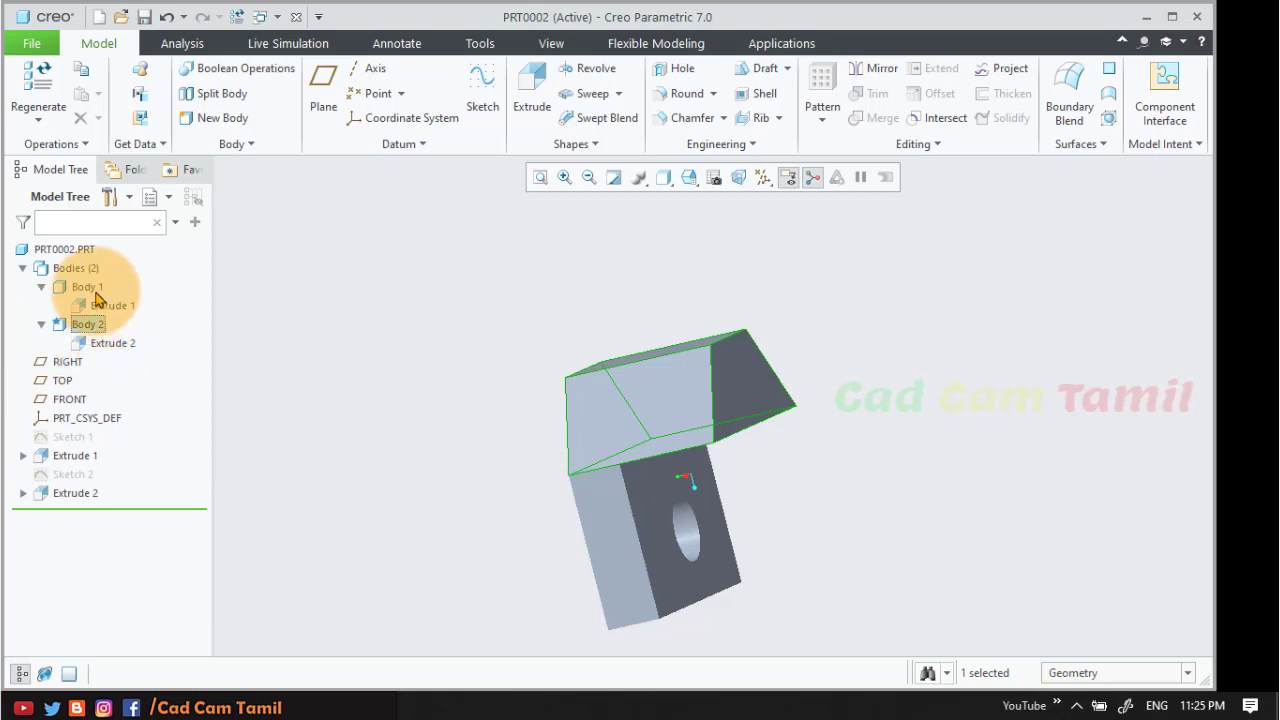
pyautogui.click(110, 305)
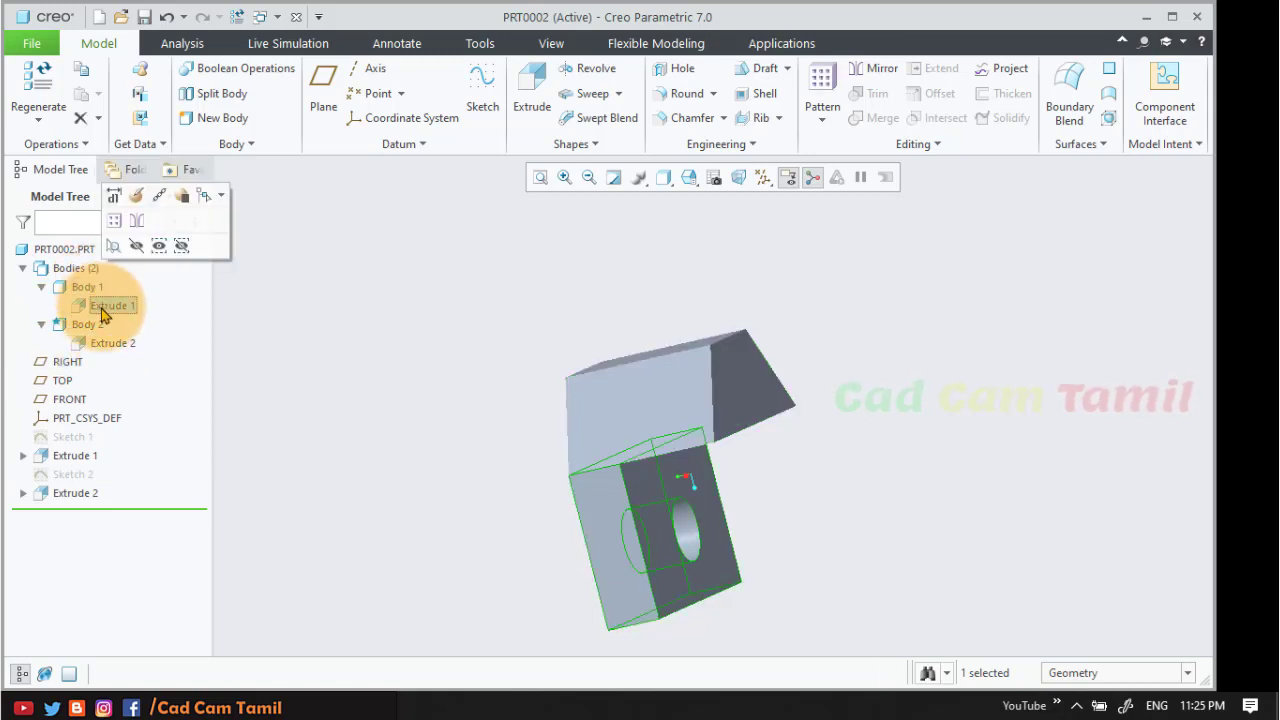
pyautogui.click(110, 343)
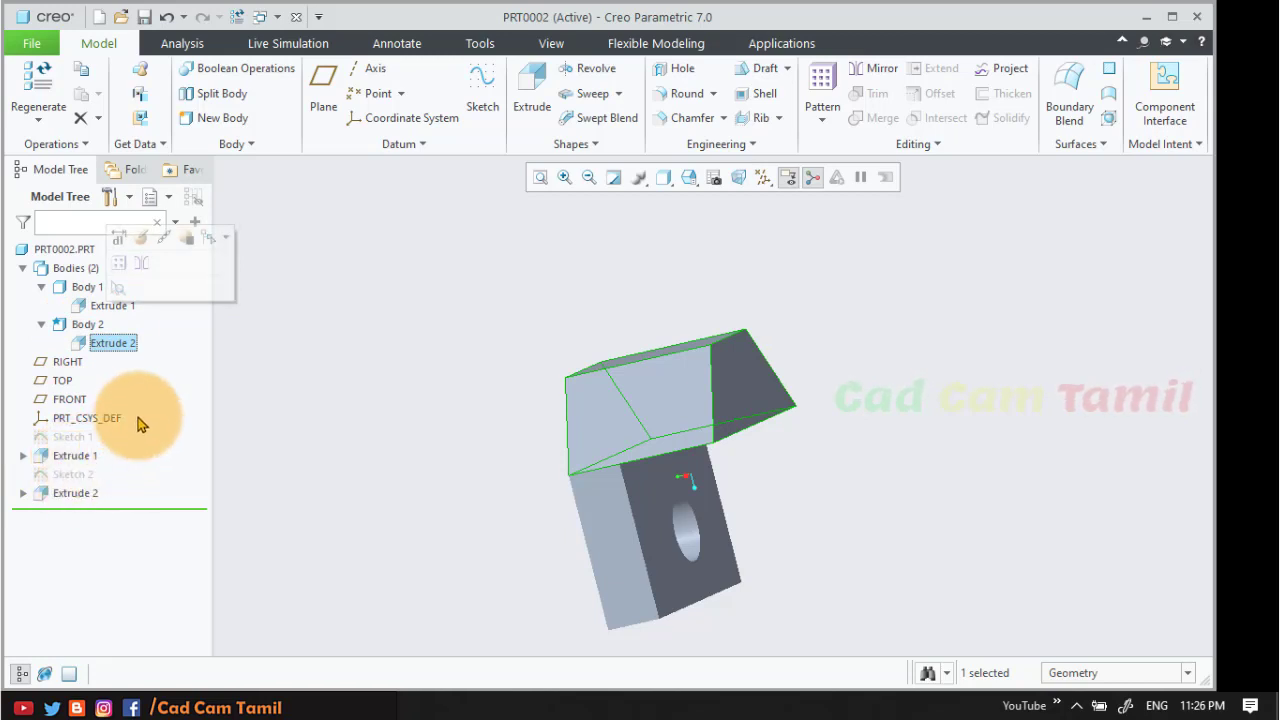
pyautogui.click(69, 272)
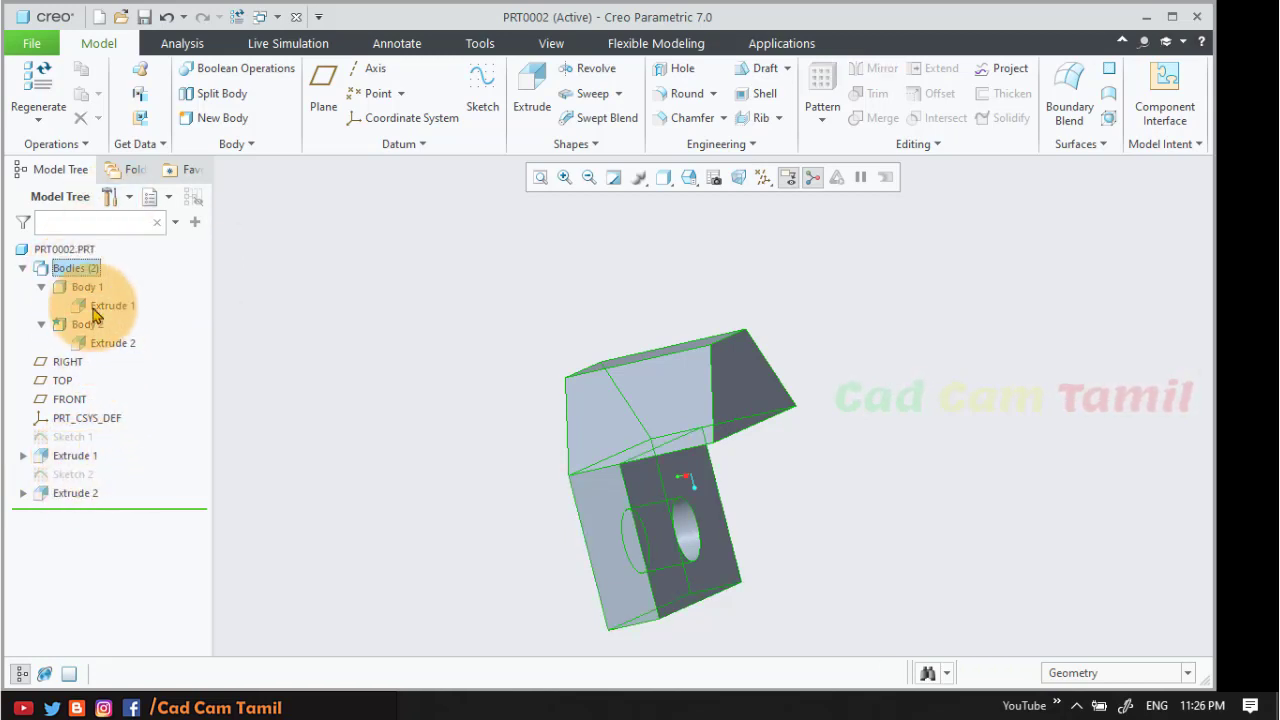
pyautogui.click(21, 269)
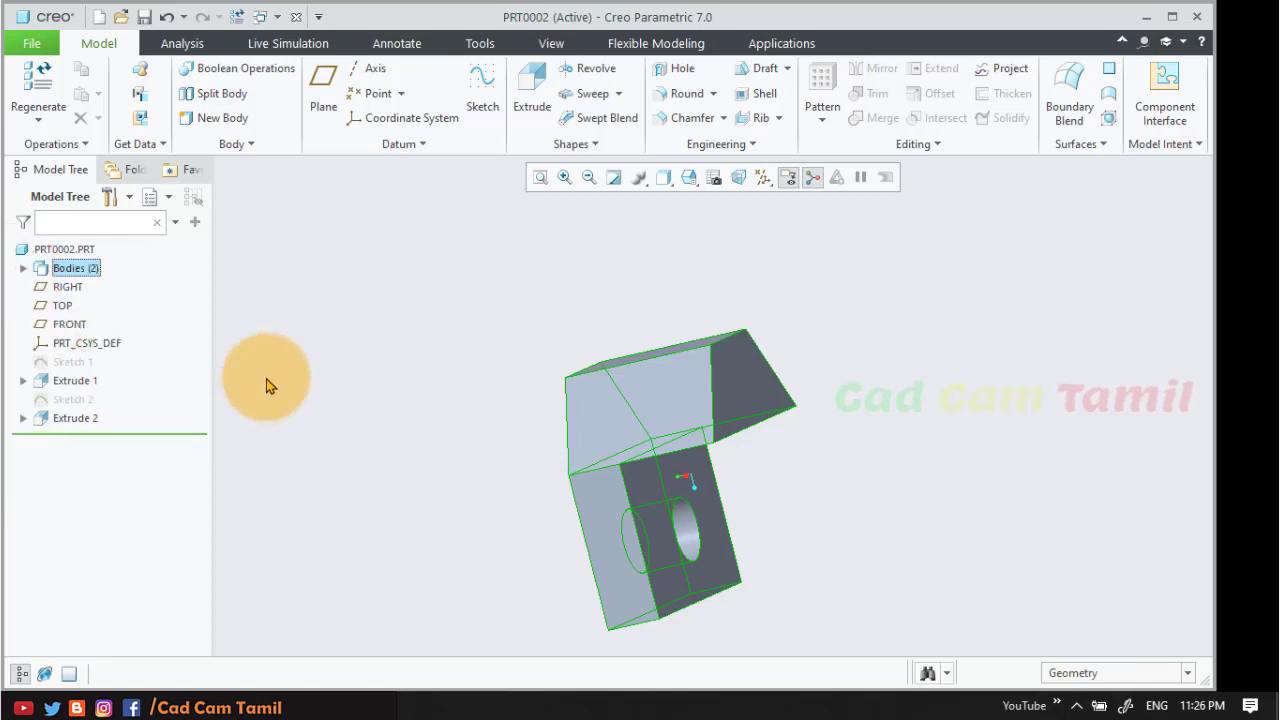
pyautogui.click(420, 449)
pyautogui.moveTo(420, 449)
pyautogui.mouseDown(button='middle')
pyautogui.moveTo(447, 380)
pyautogui.moveTo(451, 414)
pyautogui.moveTo(589, 437)
pyautogui.moveTo(537, 414)
pyautogui.moveTo(549, 426)
pyautogui.mouseUp(button='middle')
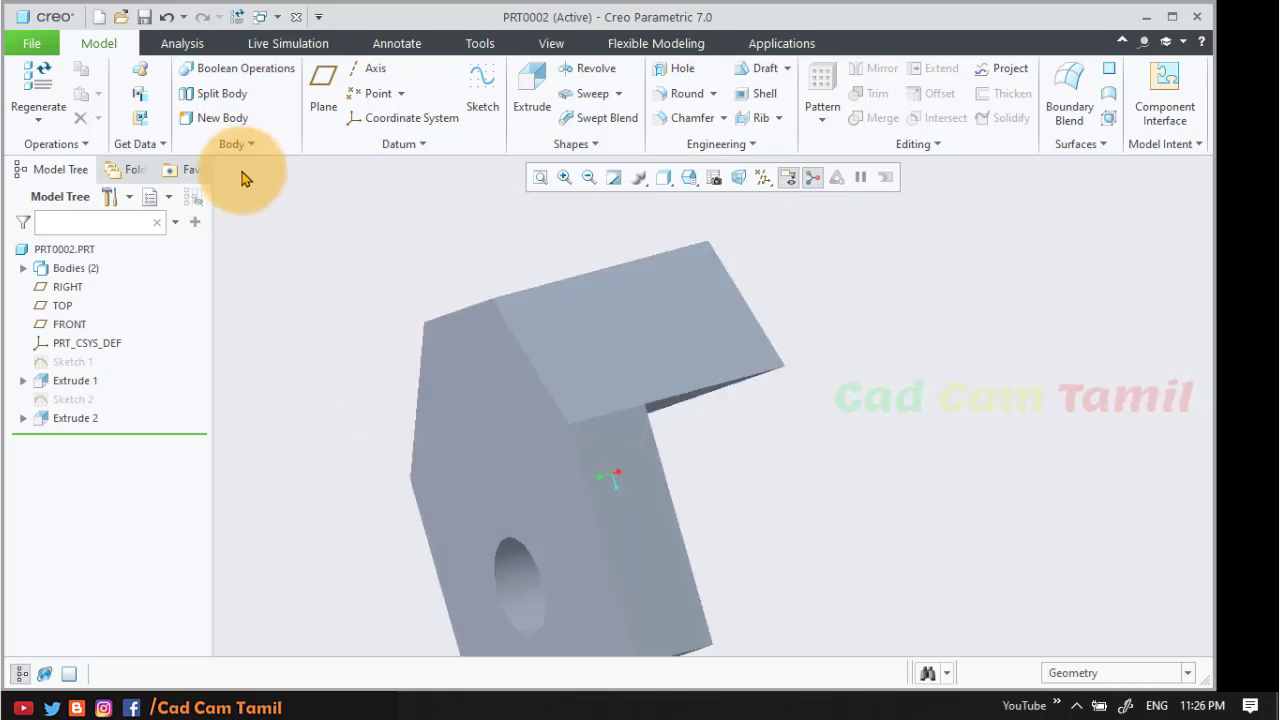
# - Merge the plate body into the trapezoid body with Boolean Operations, without keeping the modifying body
pyautogui.click(225, 68)
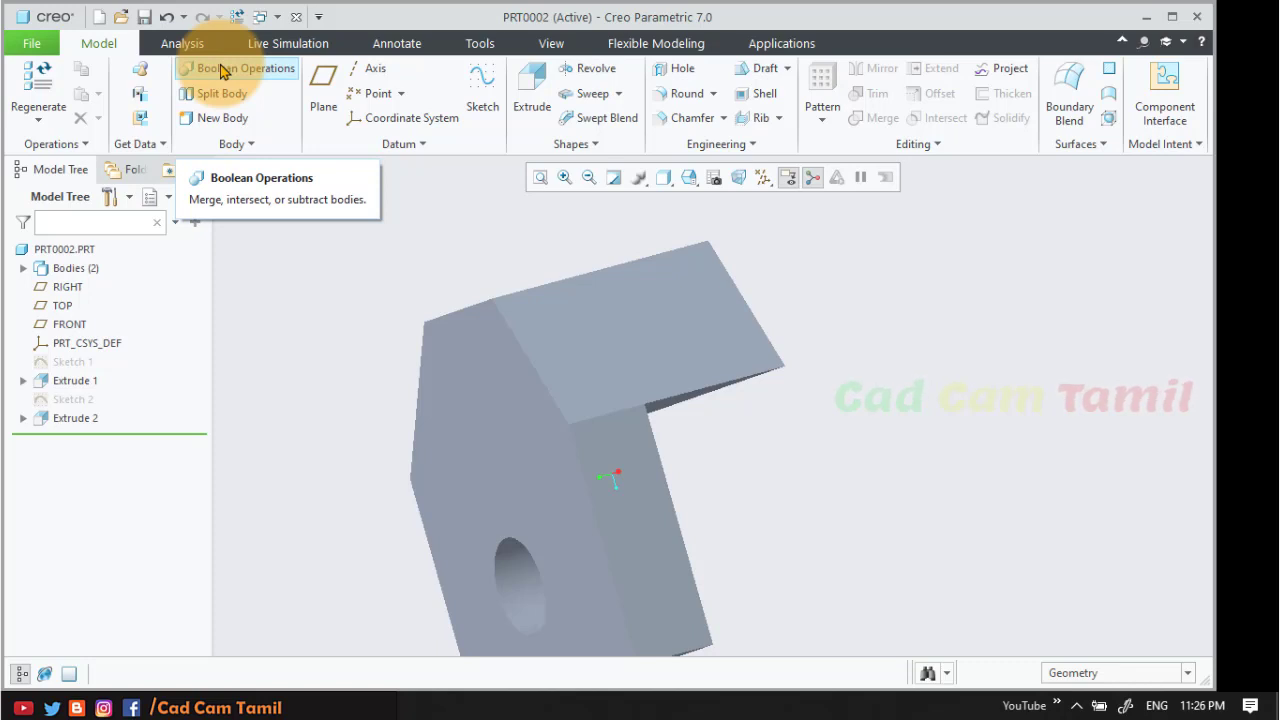
pyautogui.click(222, 71)
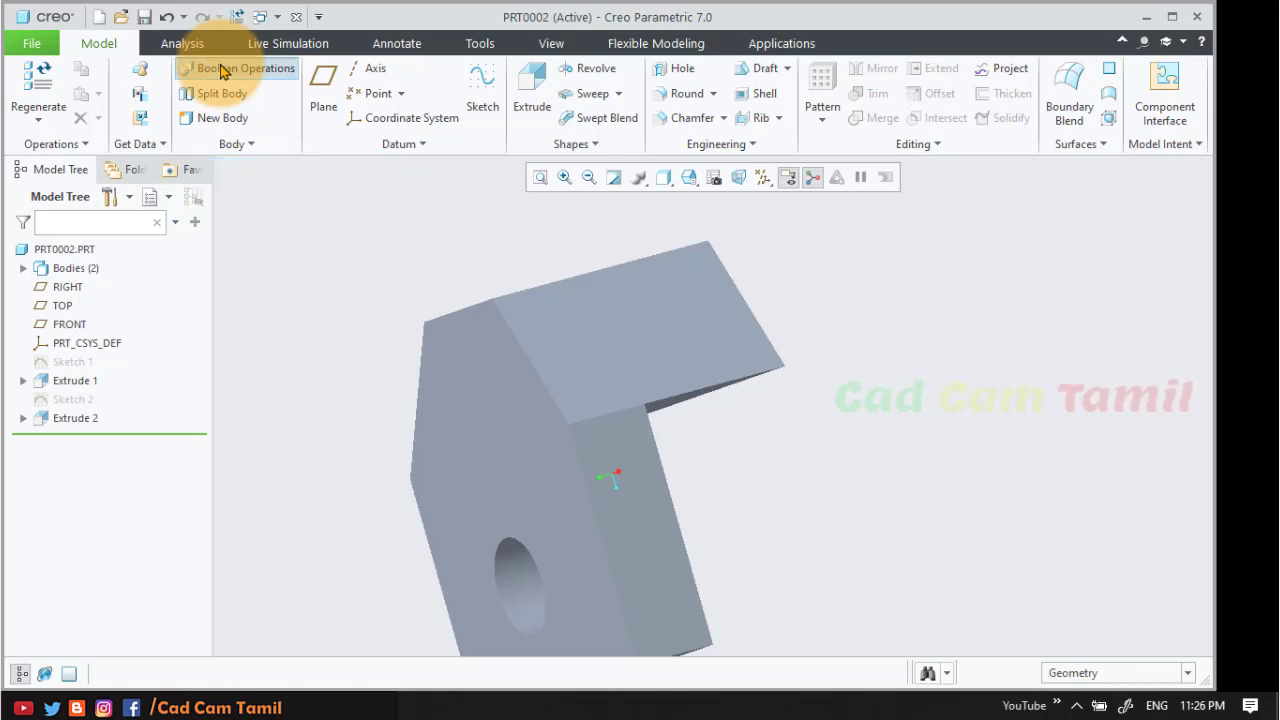
pyautogui.click(503, 394)
pyautogui.click(525, 472)
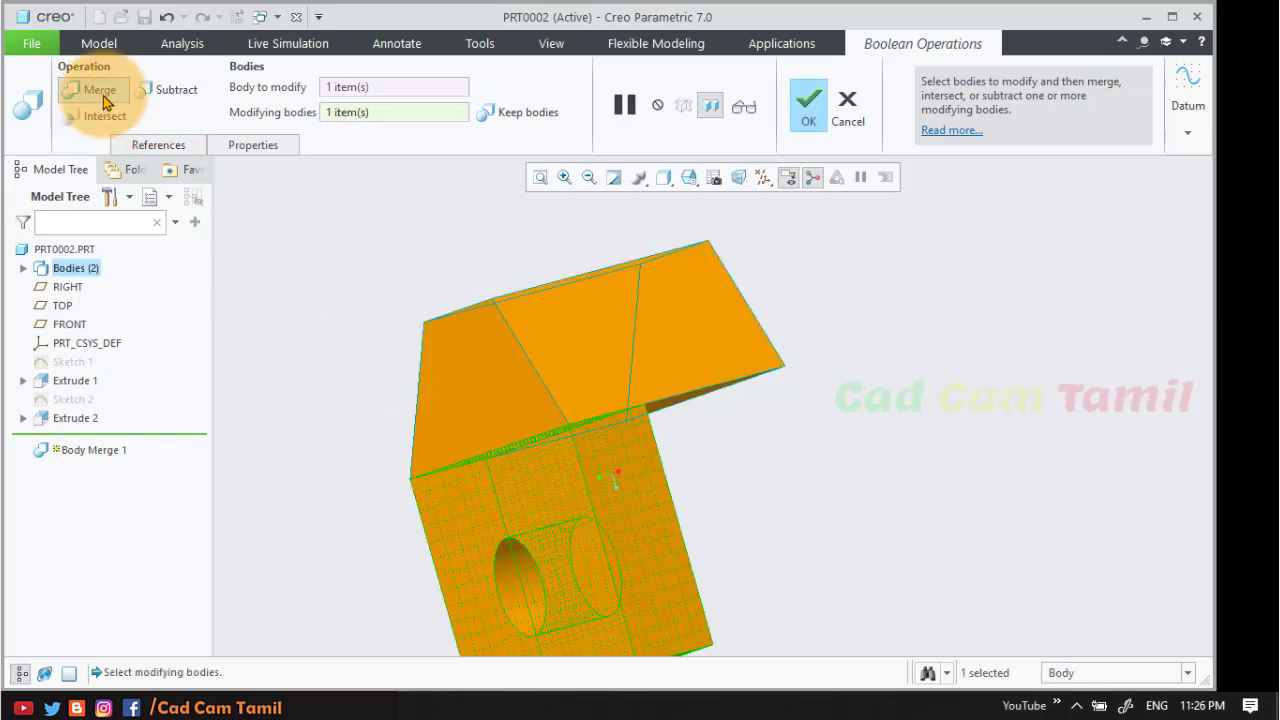
pyautogui.click(809, 108)
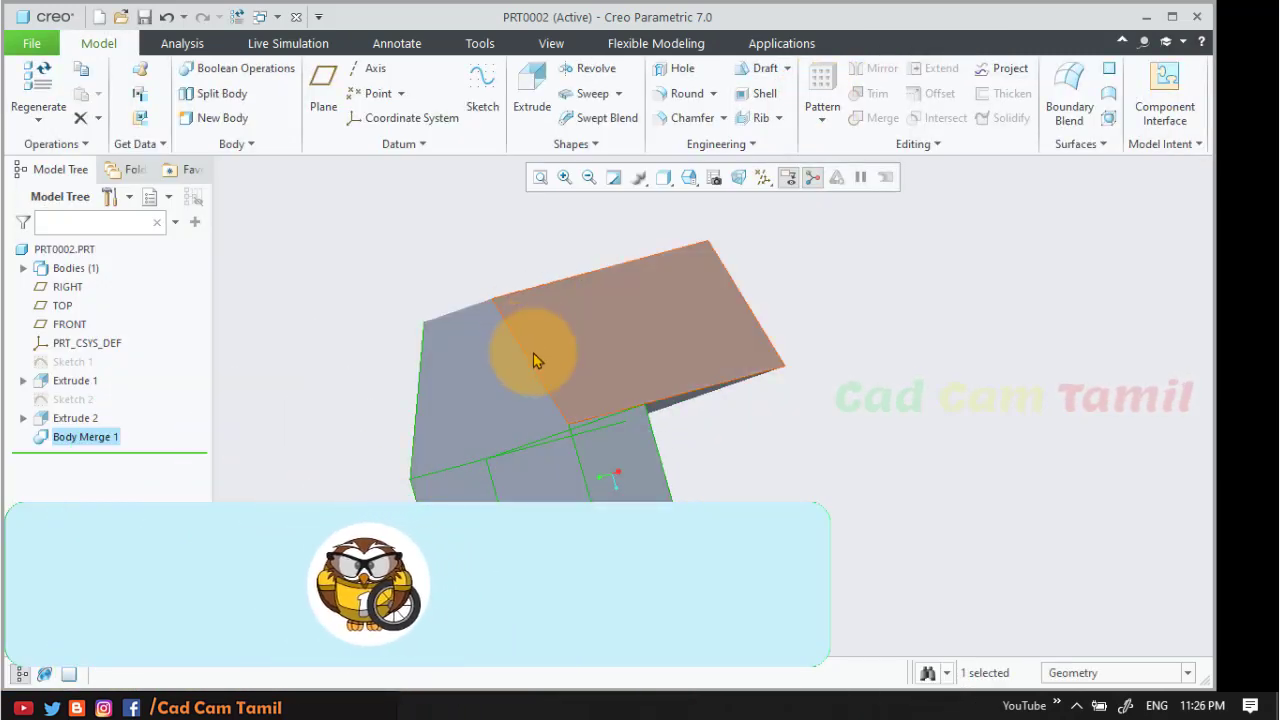
pyautogui.click(270, 334)
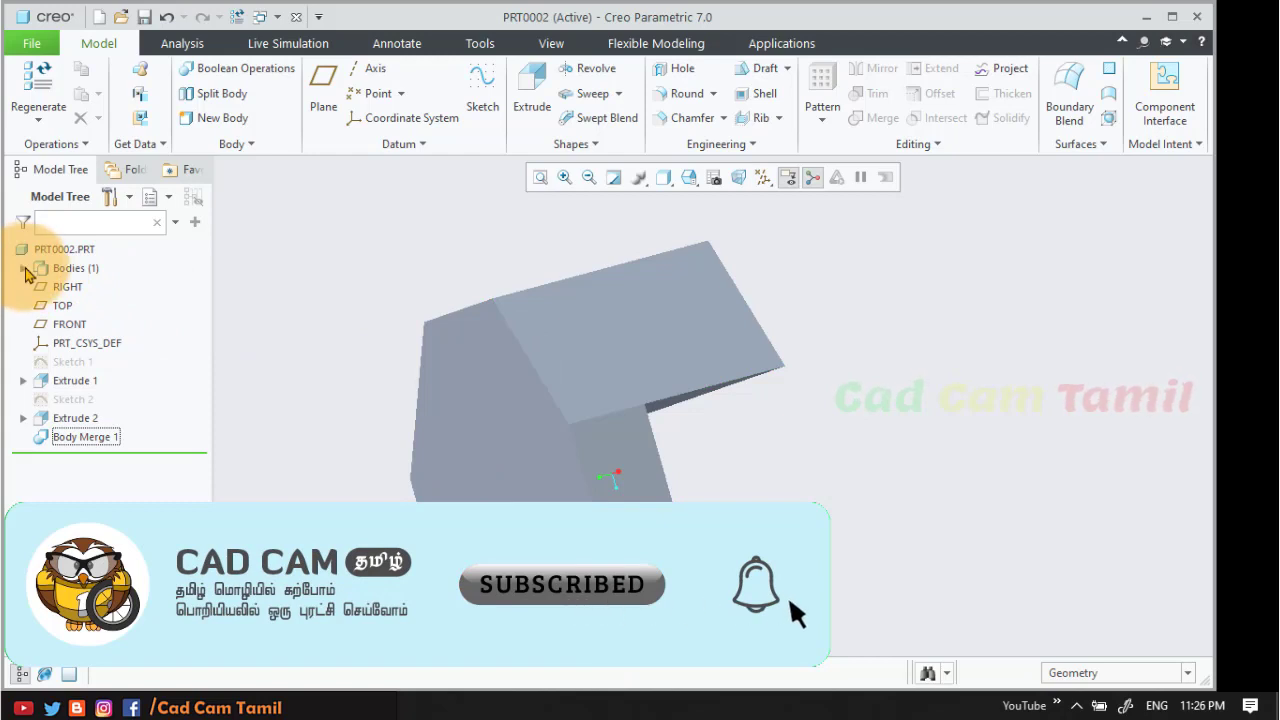
# - Examine which features make up the merged body, and undo the body merge
pyautogui.click(23, 268)
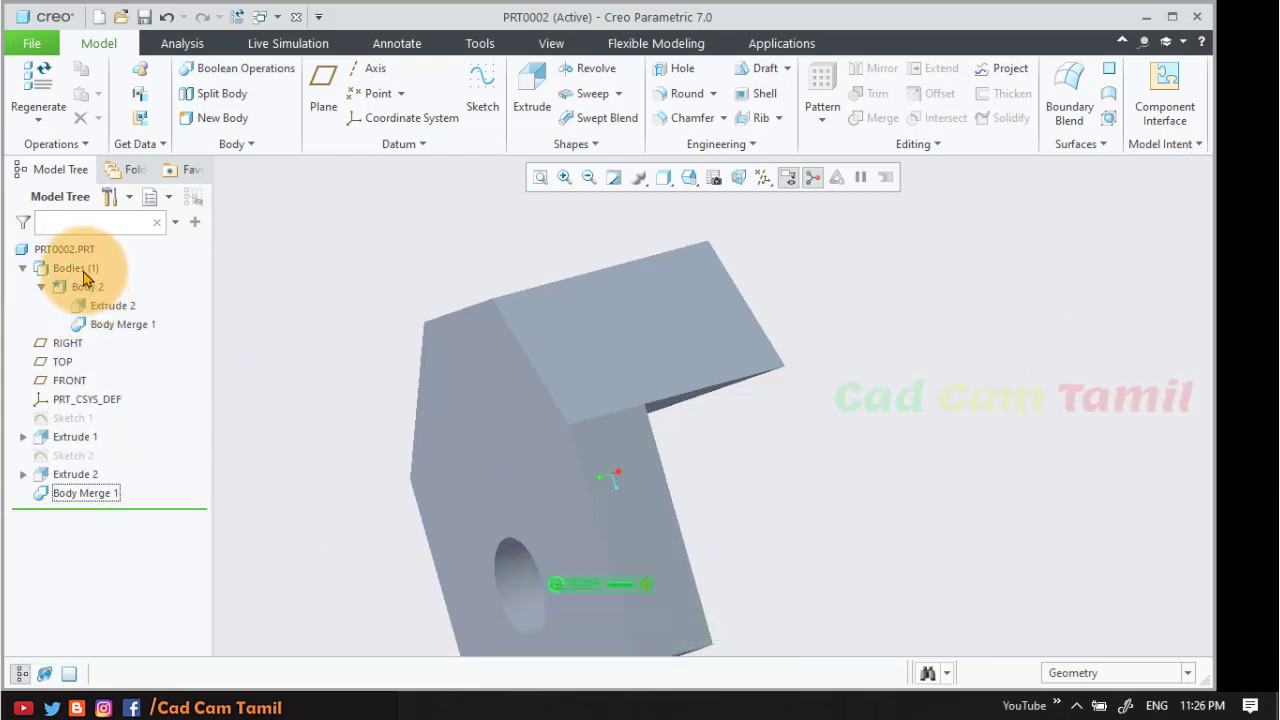
pyautogui.click(530, 478)
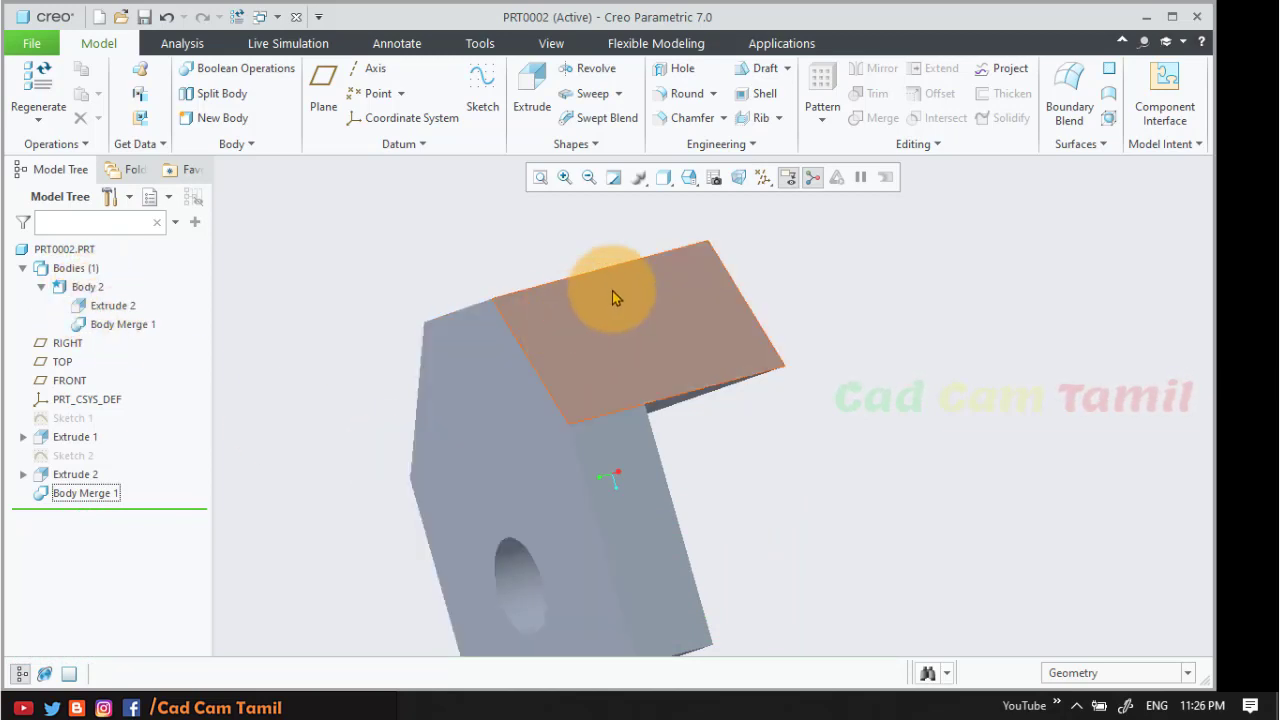
pyautogui.click(42, 289)
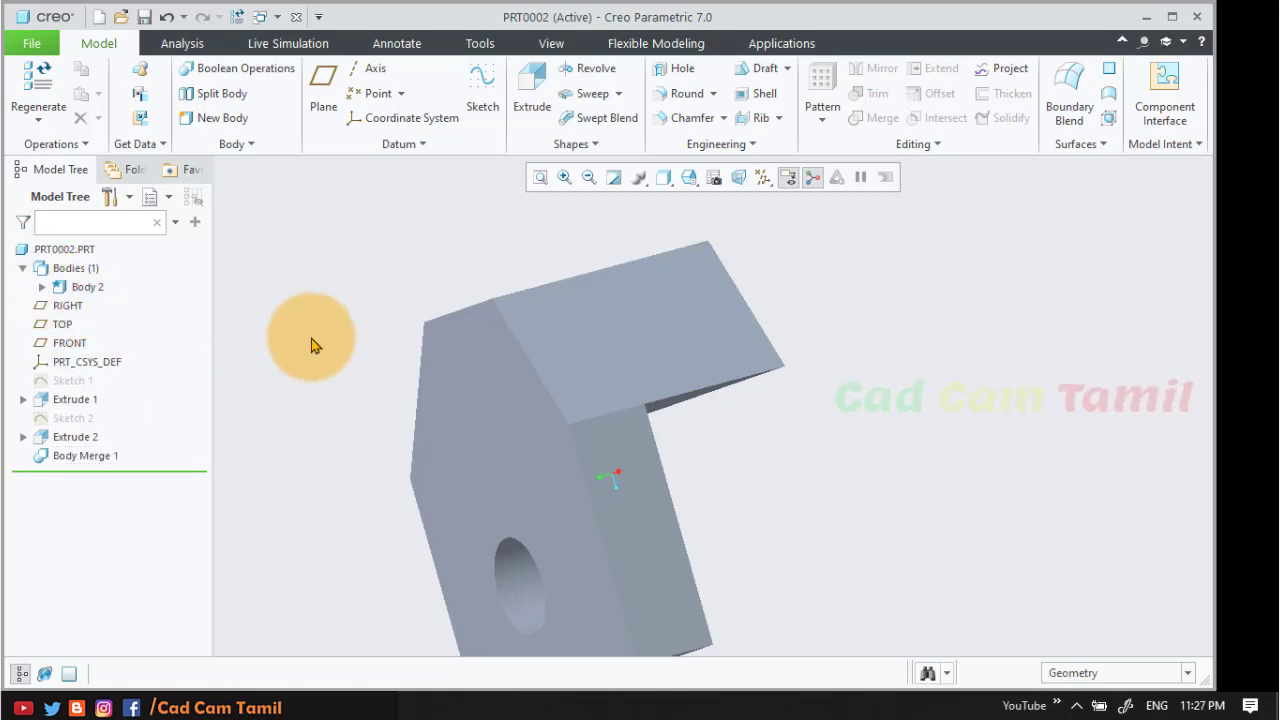
pyautogui.hotkey('ctrl', 'z')
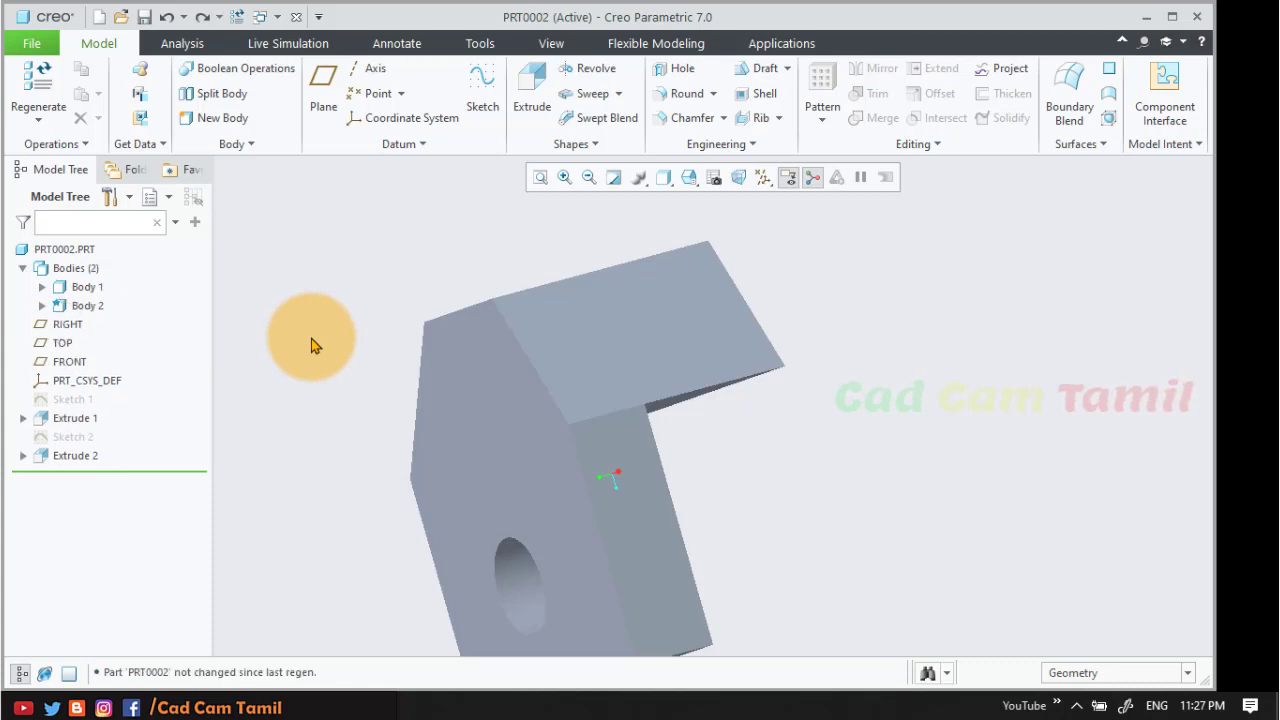
# - Create a planar section parallel to the plate's narrow side face, offset about 174 so it cuts through both bodies and the hole
pyautogui.moveTo(698, 401); pyautogui.dragTo(680, 471, button='middle')
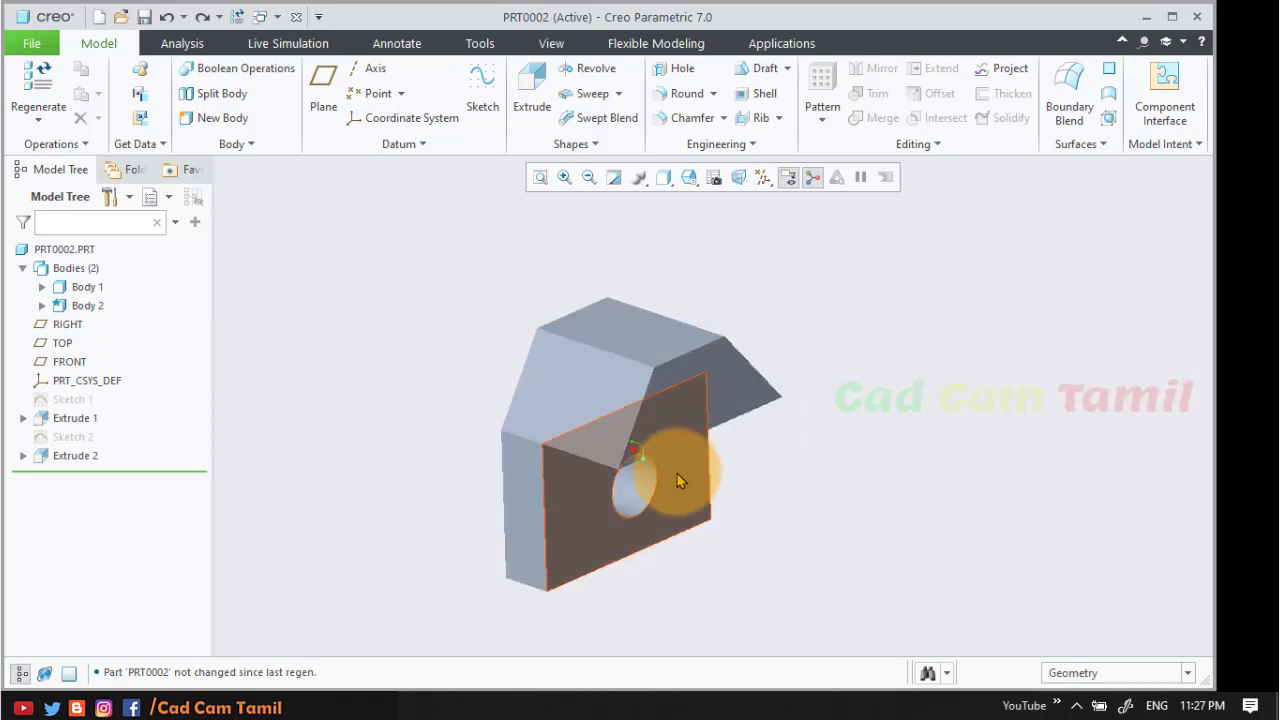
pyautogui.click(551, 43)
pyautogui.click(666, 94)
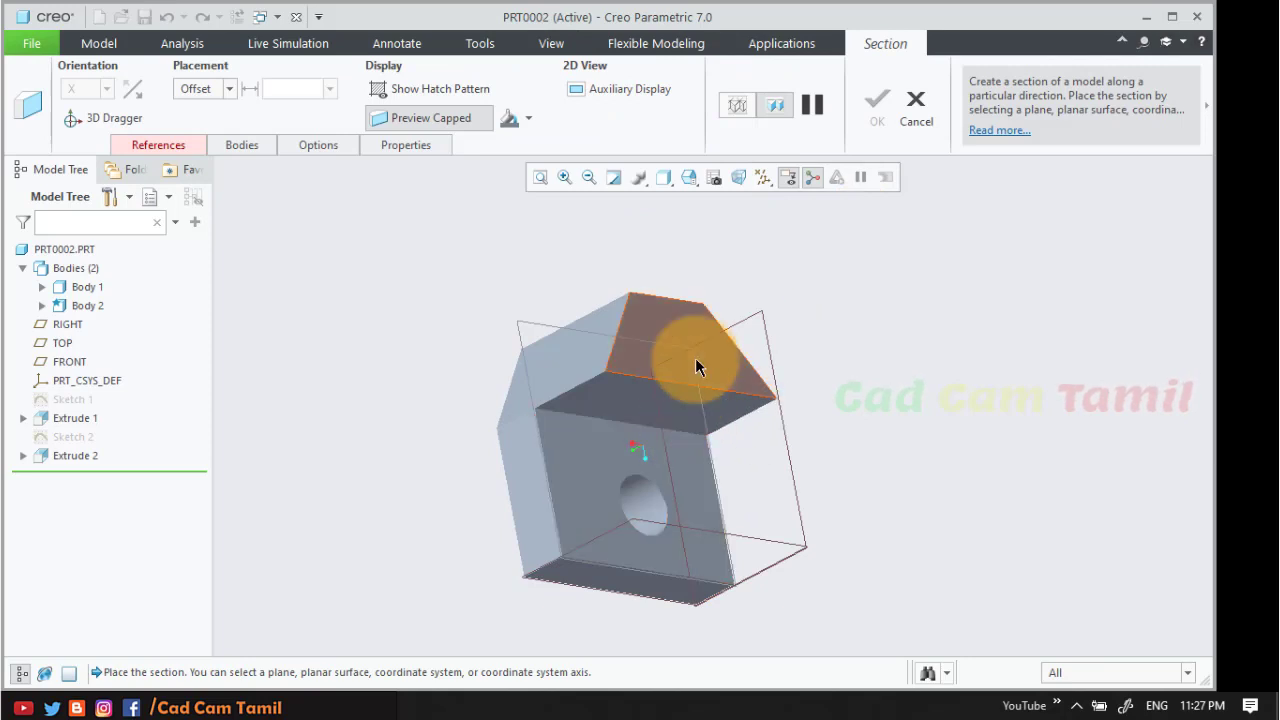
pyautogui.click(517, 528)
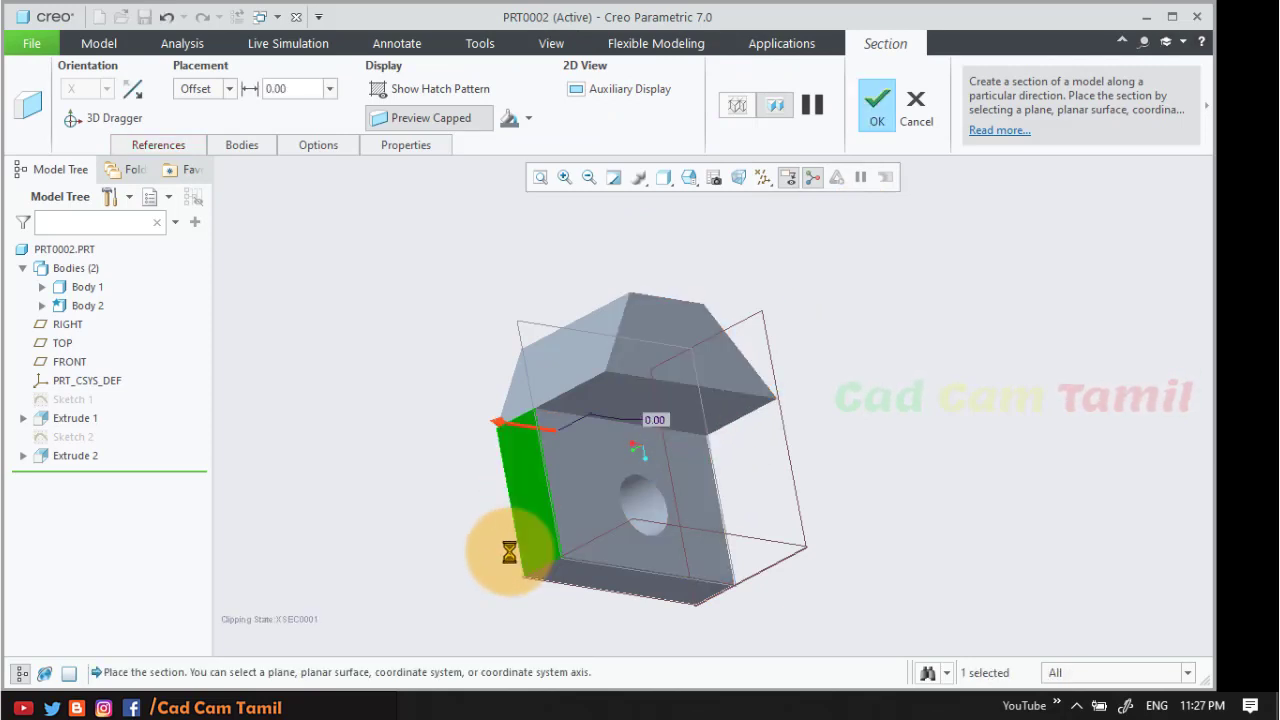
pyautogui.moveTo(526, 431); pyautogui.dragTo(627, 423)
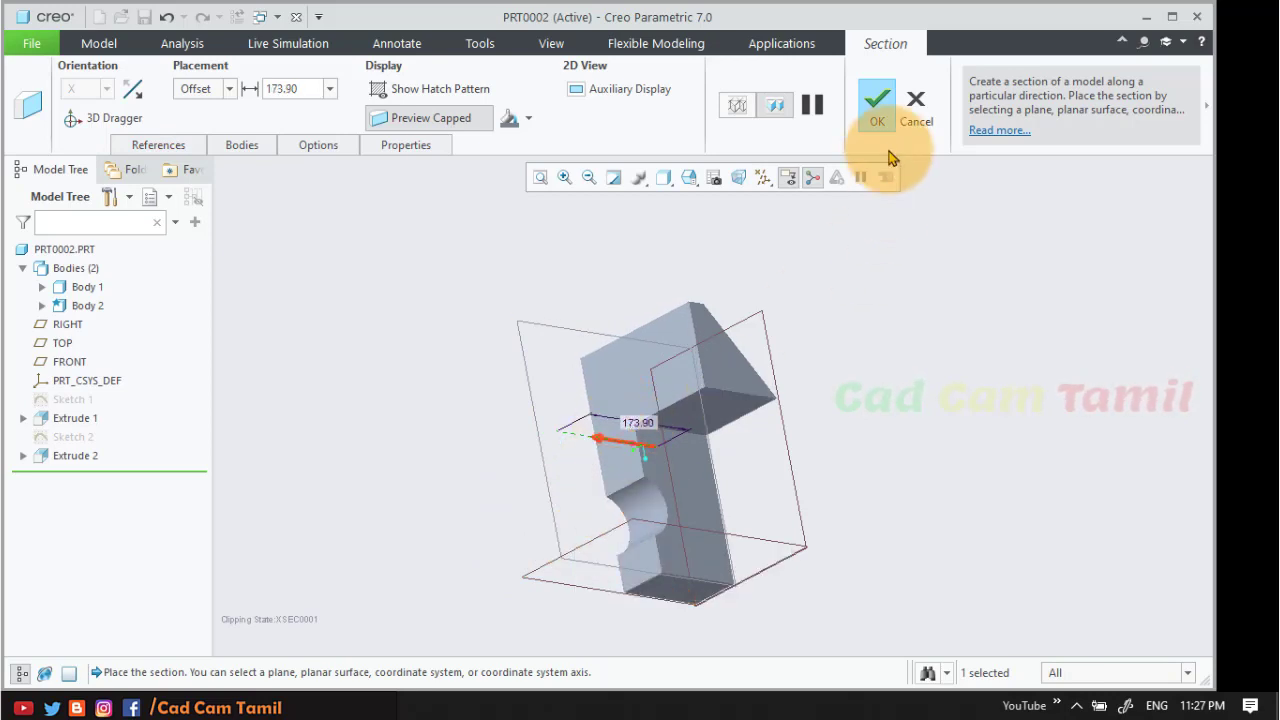
pyautogui.click(877, 105)
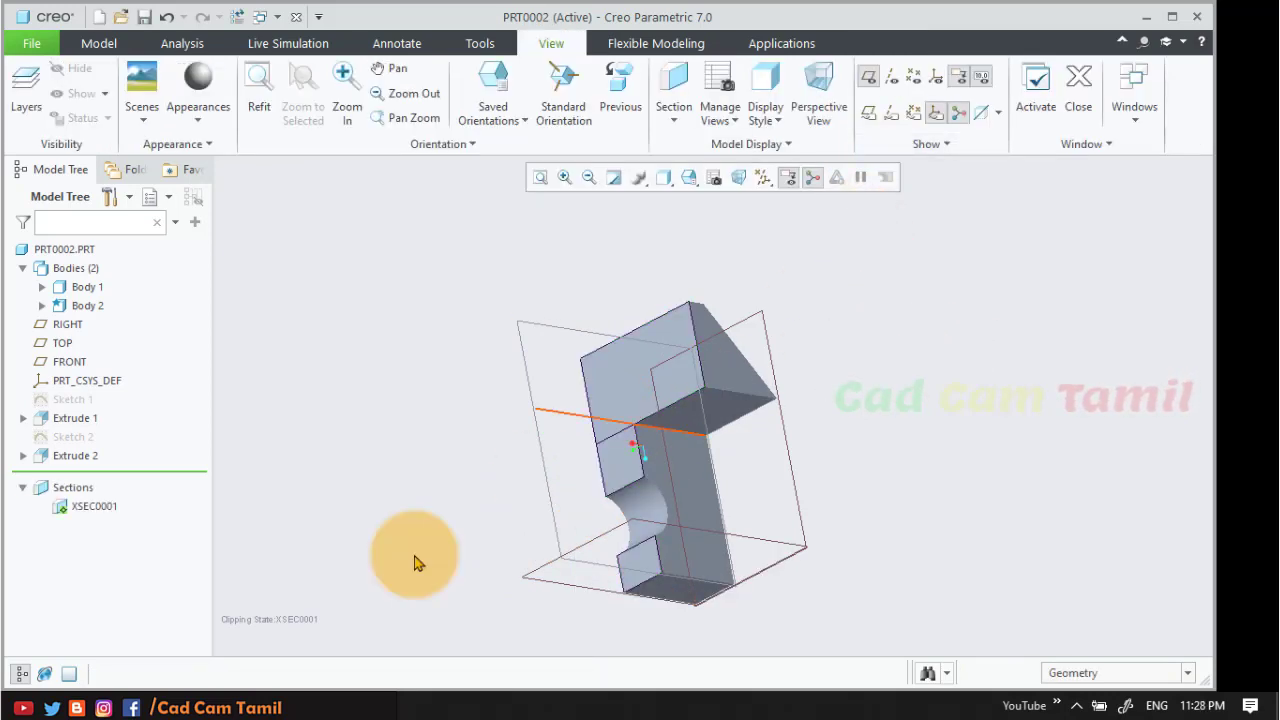
# - Deactivate the planar section so that the model is no longer clipped
pyautogui.click(80, 489)
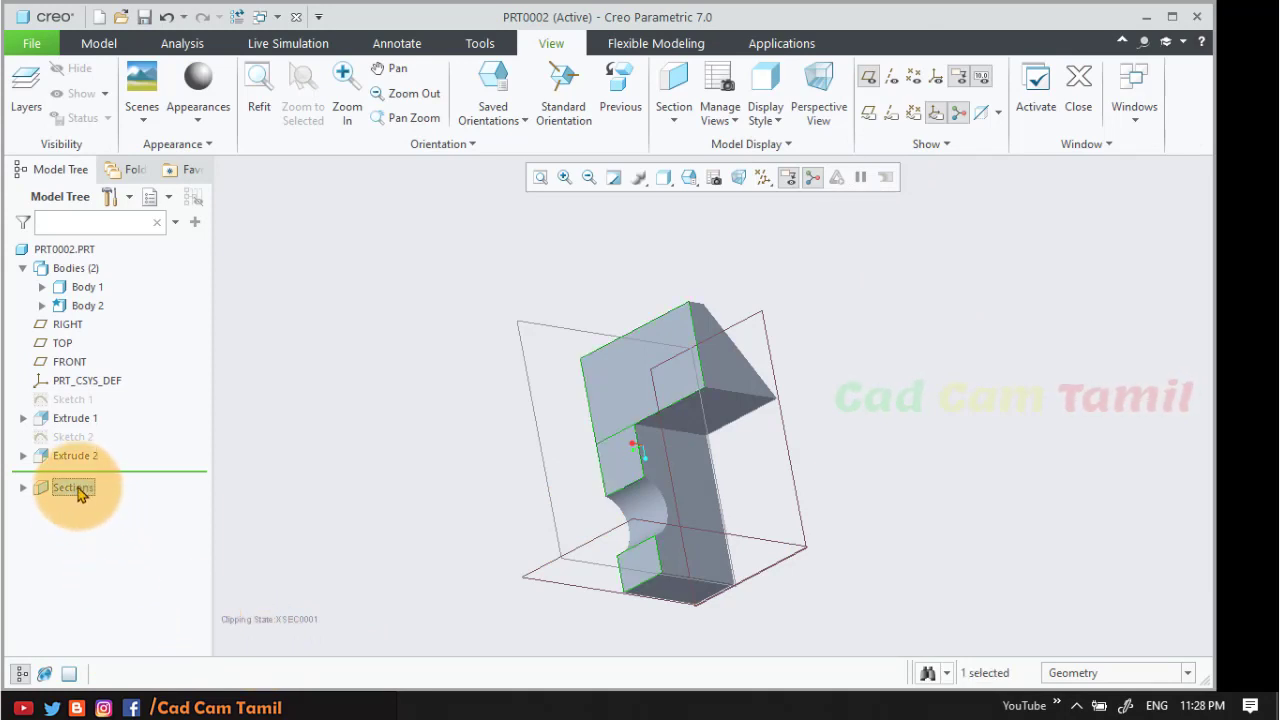
pyautogui.doubleClick(79, 488)
pyautogui.click(79, 510)
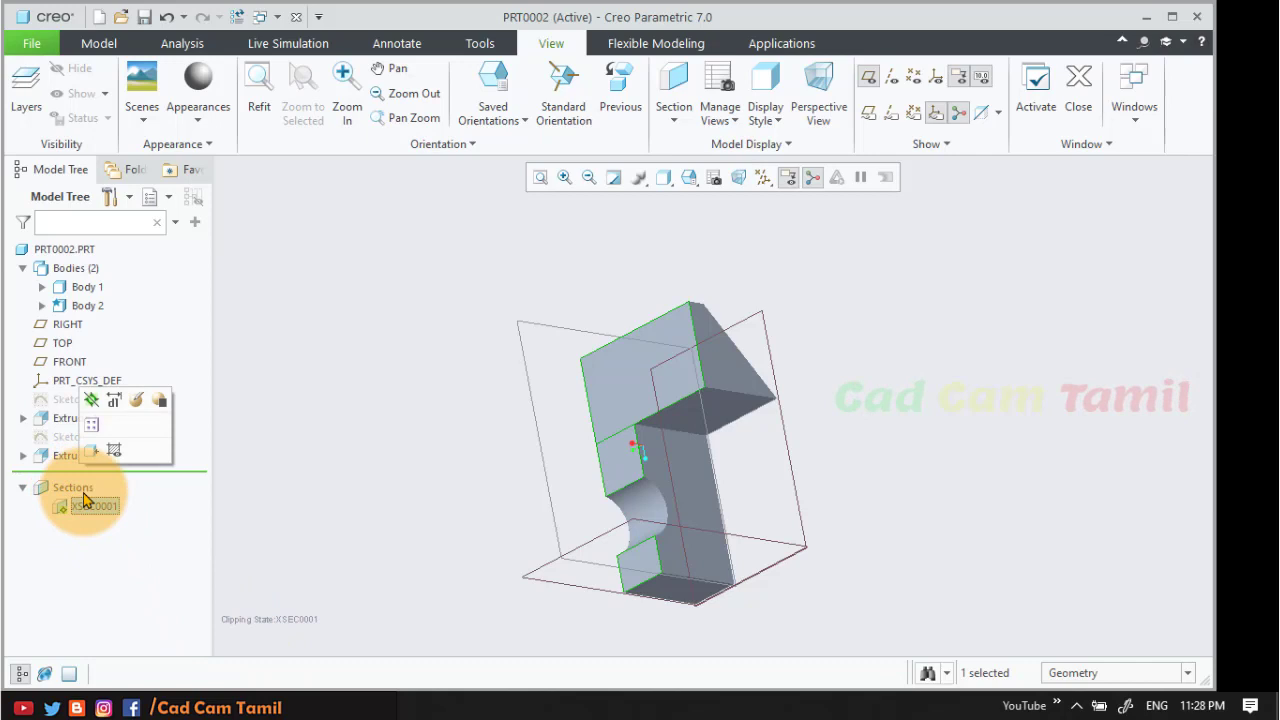
pyautogui.click(91, 400)
pyautogui.click(378, 448)
# - Start a sketch on the plate's narrow side face and orient the view parallel to the sketch plane
pyautogui.moveTo(378, 448); pyautogui.dragTo(580, 391, button='middle')
pyautogui.click(578, 387)
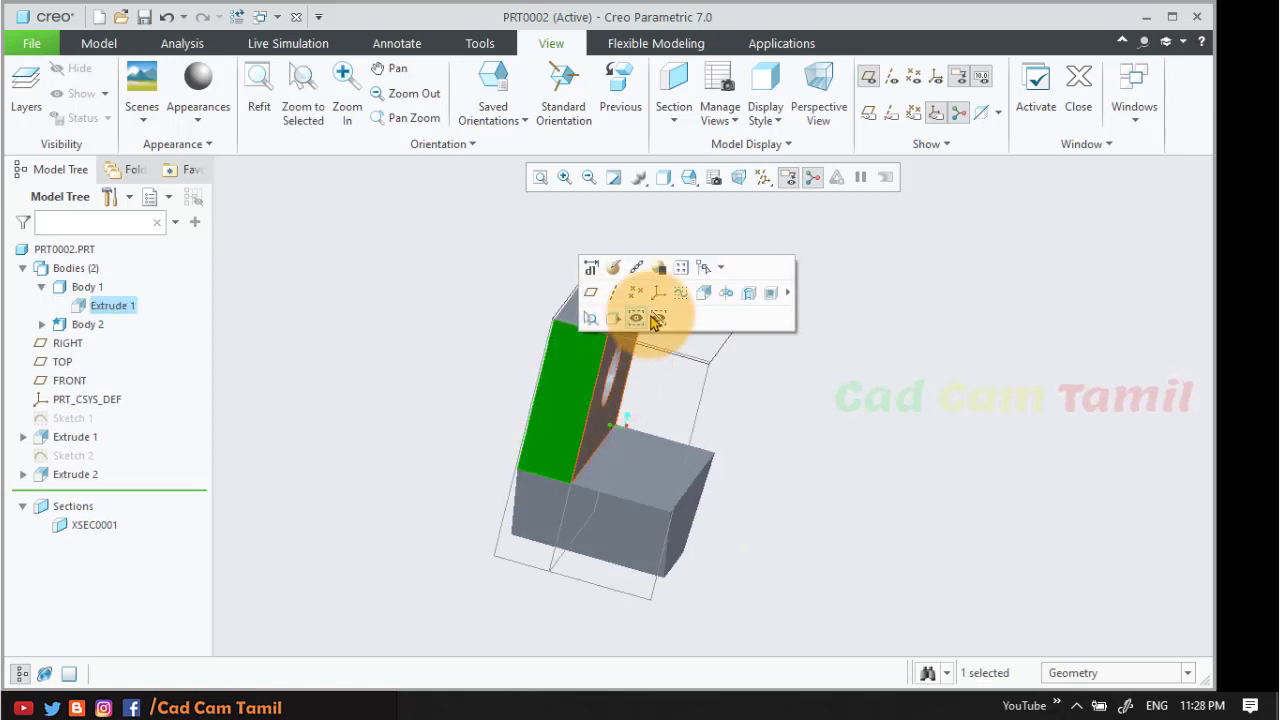
pyautogui.click(681, 291)
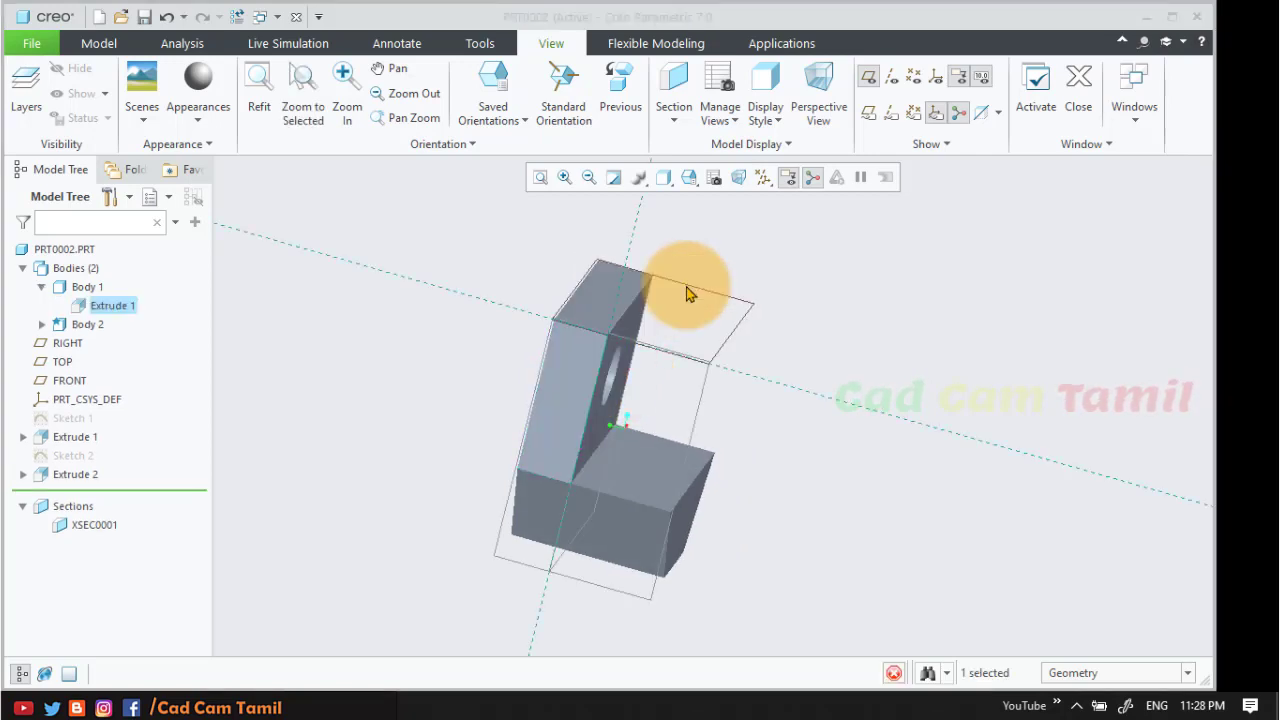
pyautogui.click(750, 177)
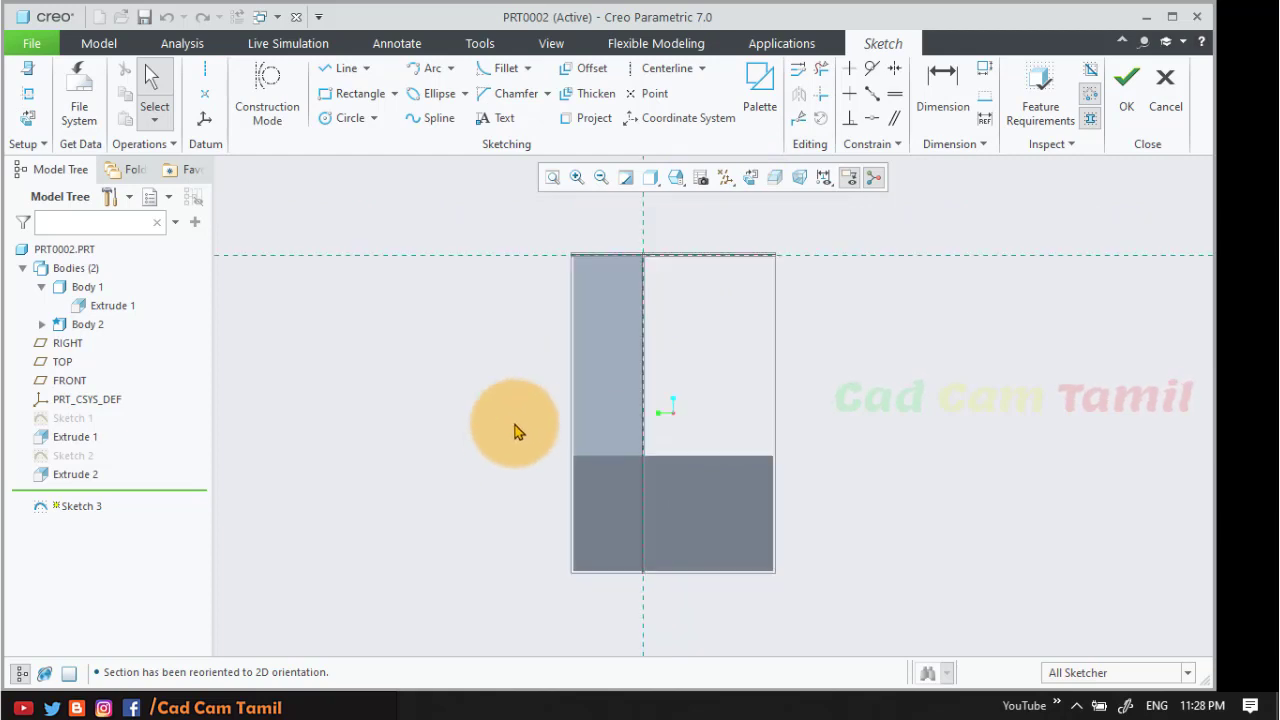
# - Try snapping a line from outside the plate onto its outer edge with instant snapping, and abandon the line
pyautogui.click(340, 68)
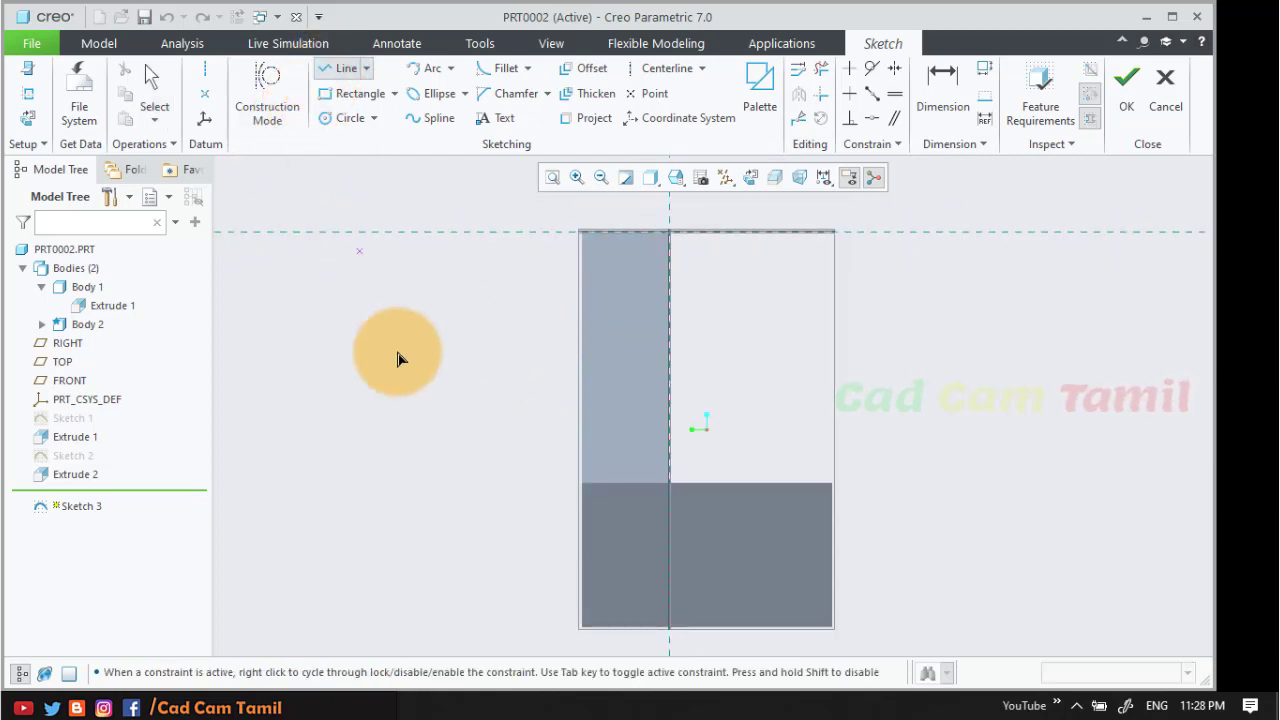
pyautogui.click(507, 408)
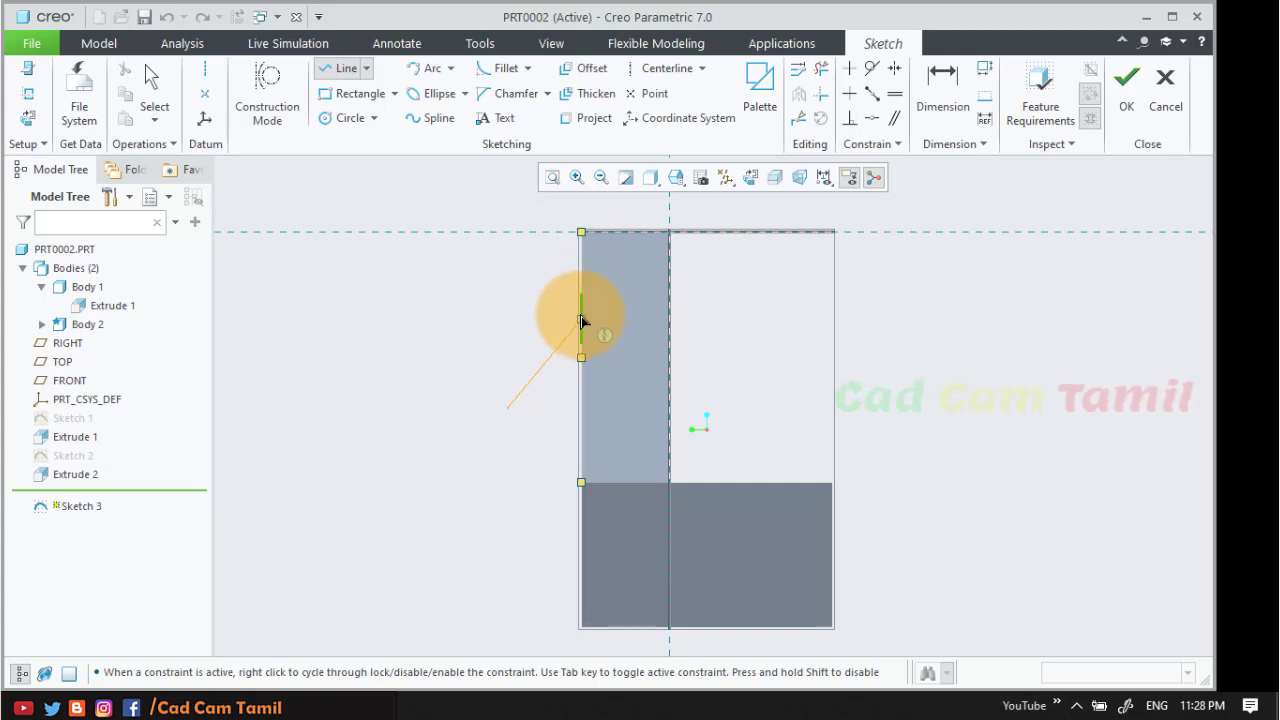
pyautogui.scroll(5, 582, 321)
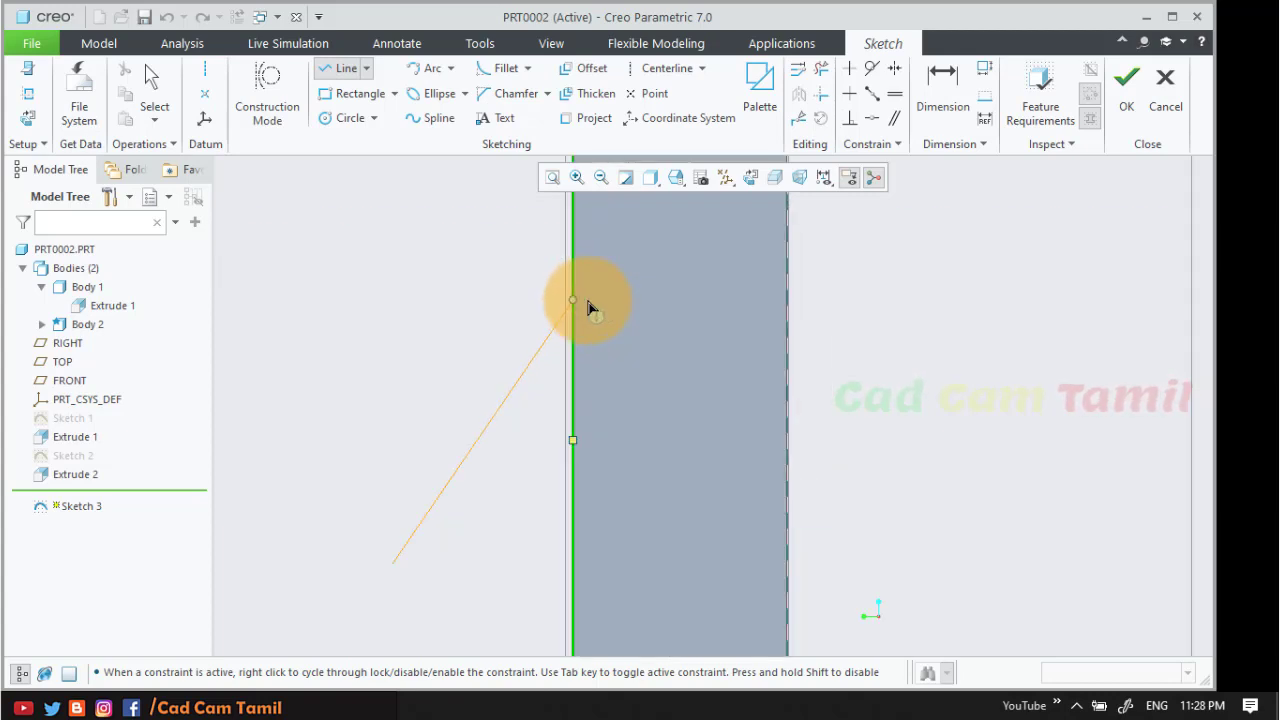
pyautogui.scroll(-1, 576, 313)
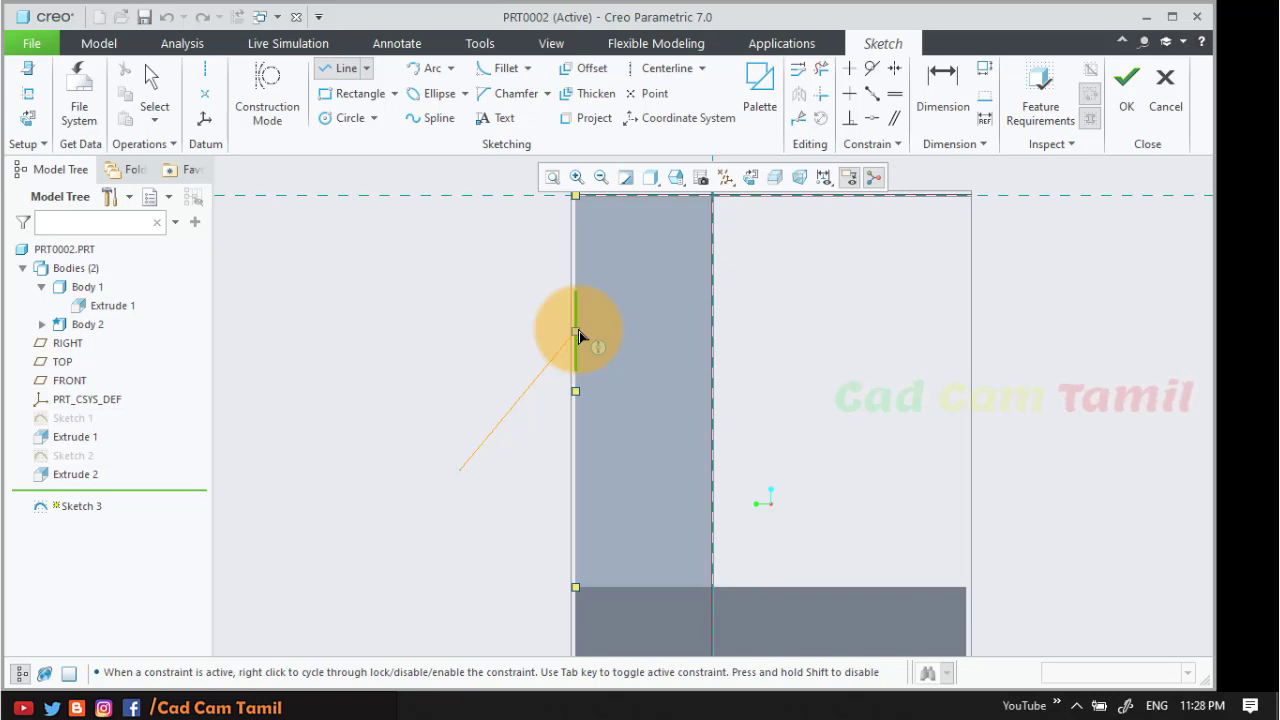
pyautogui.moveTo(749, 406); pyautogui.dragTo(711, 287, button='middle')
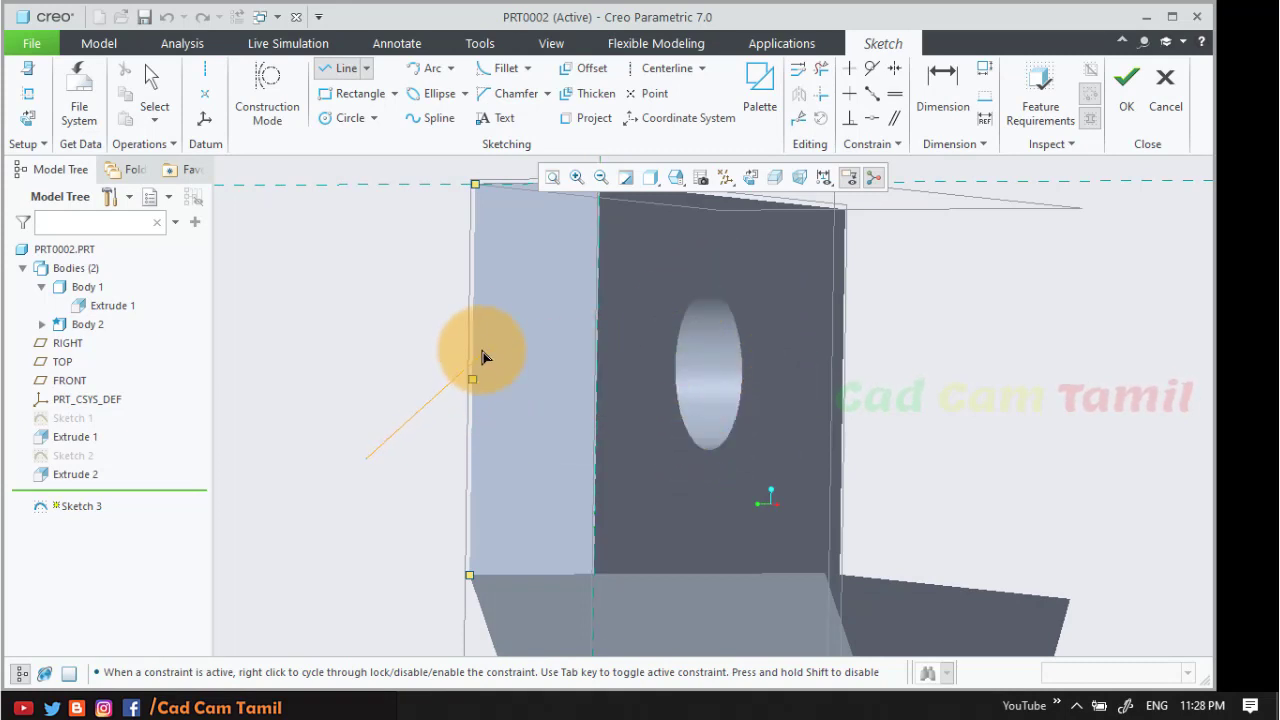
pyautogui.click(751, 178)
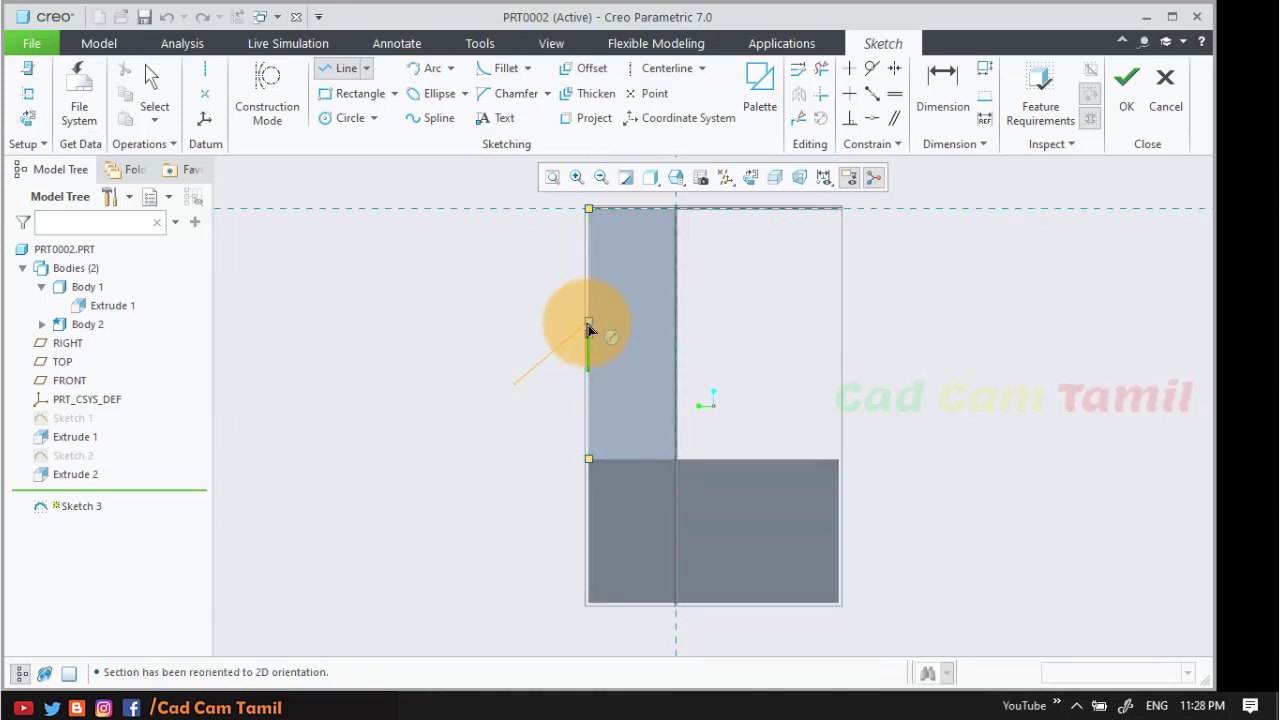
pyautogui.scroll(-2, 588, 335)
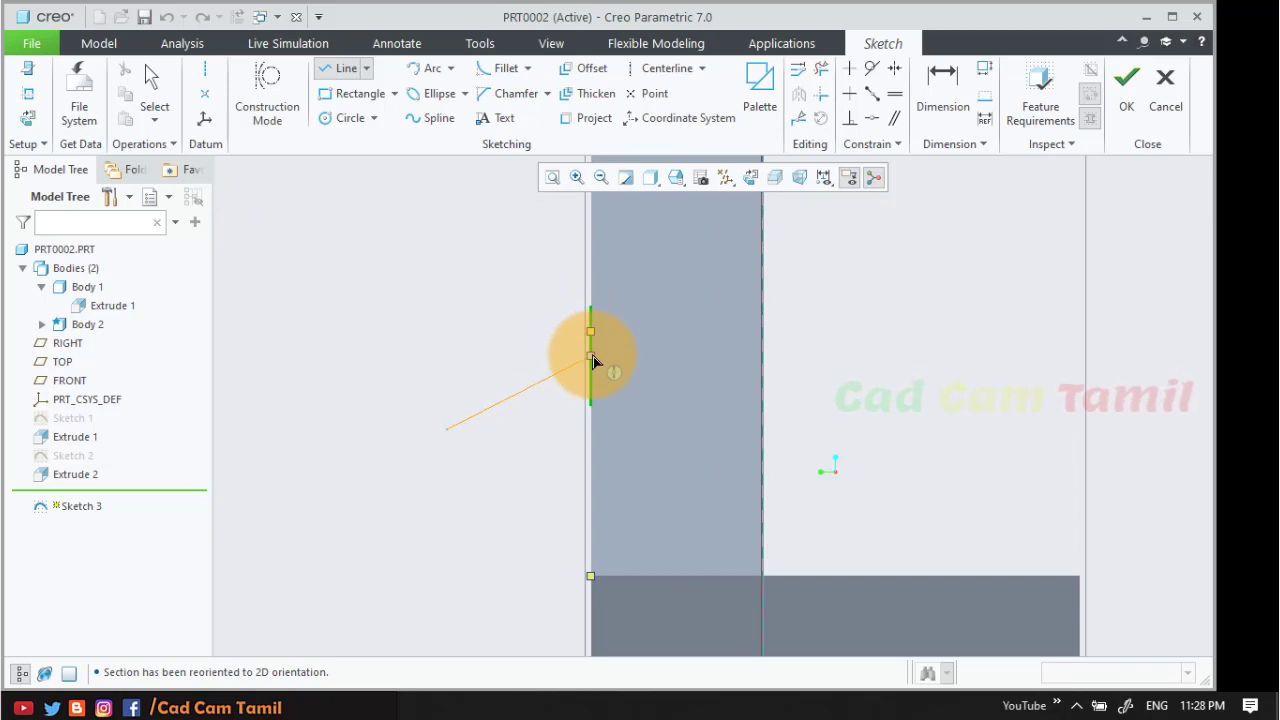
pyautogui.middleClick(593, 361)
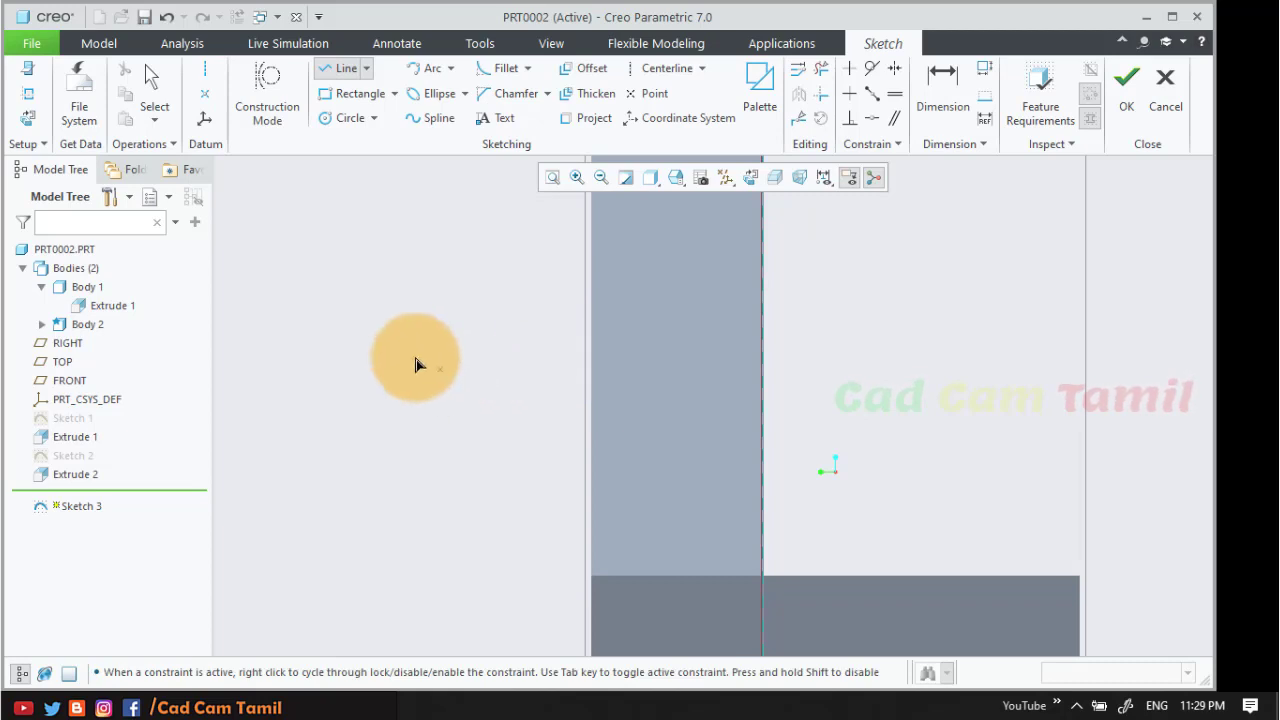
# - Turn off Instant Snapping to Model Geometry, and try a line towards the plate's outer edge without placing its end
pyautogui.rightClick(410, 352)
pyautogui.moveTo(497, 467)
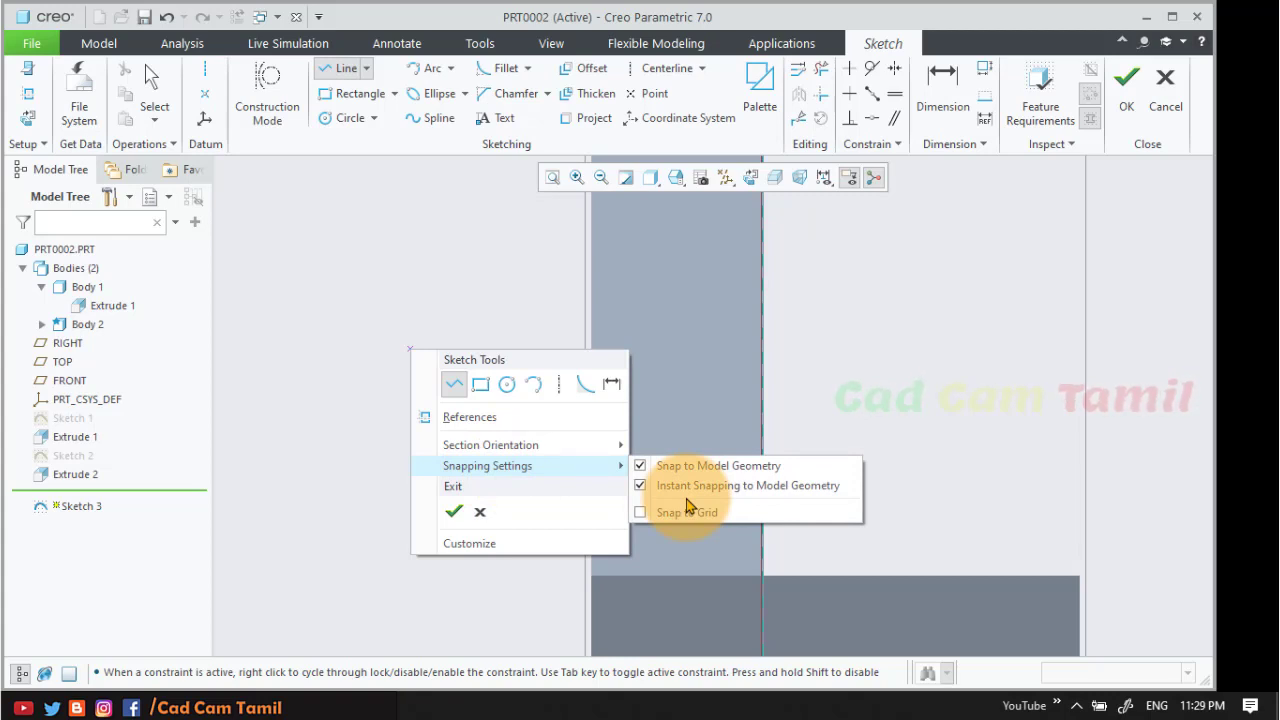
pyautogui.click(641, 487)
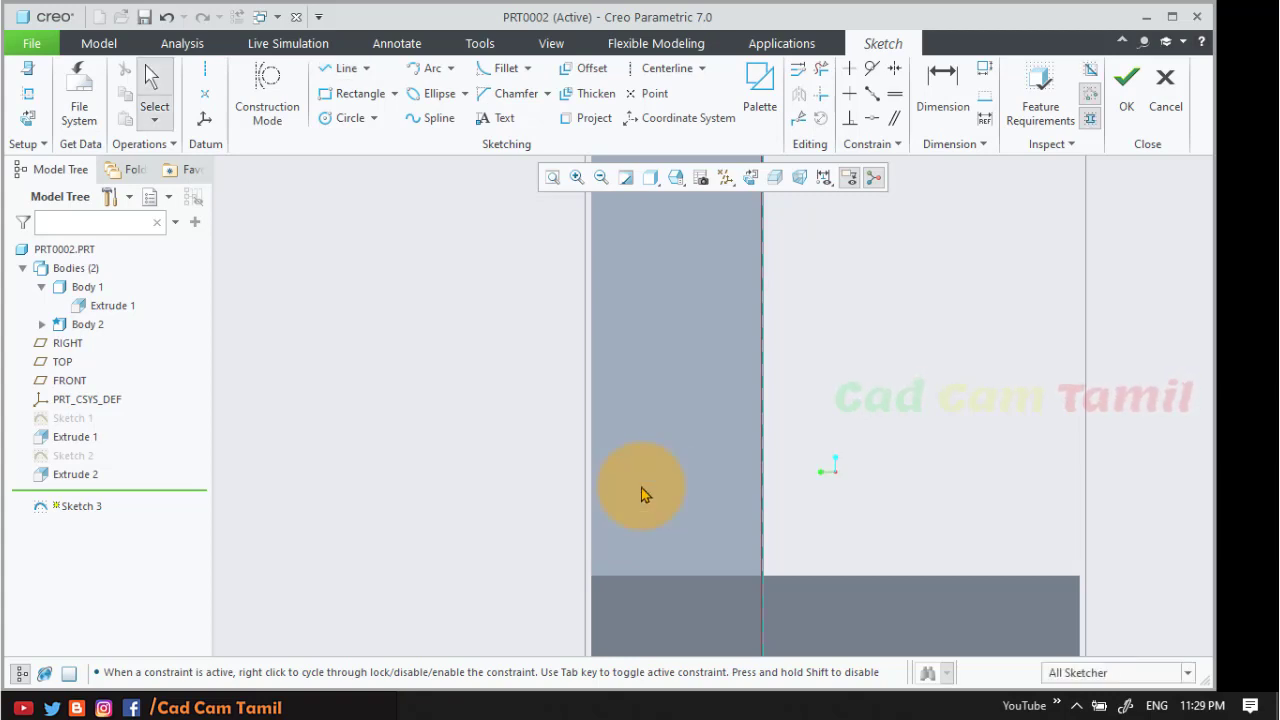
pyautogui.click(340, 68)
pyautogui.click(484, 510)
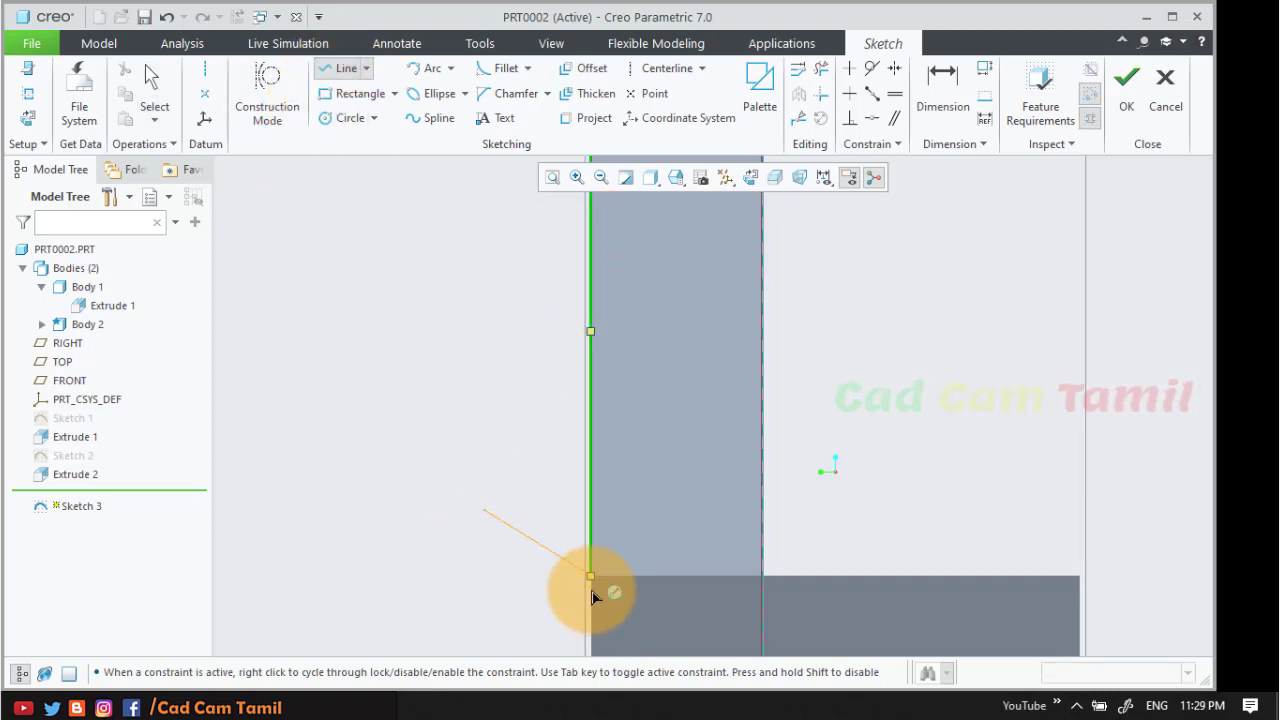
pyautogui.scroll(-1, 600, 589)
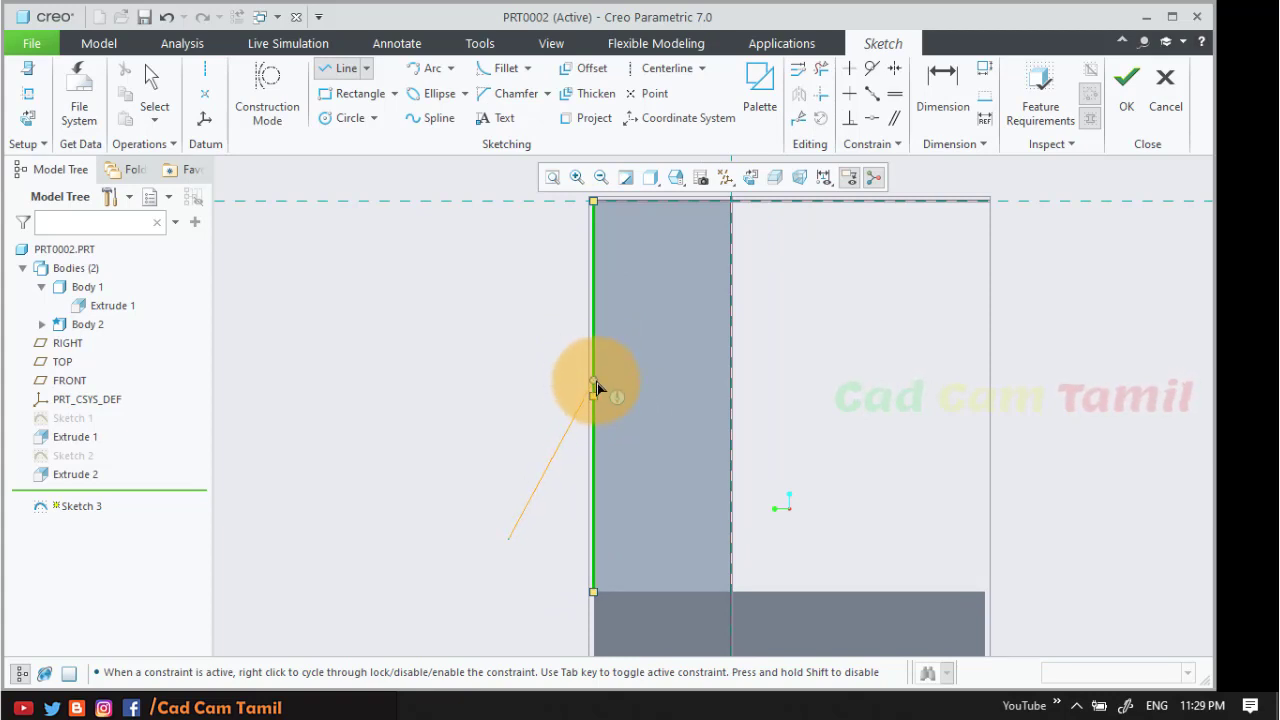
pyautogui.middleClick(552, 397)
# - Turn Instant Snapping to Model Geometry back on for the sketch
pyautogui.rightClick(487, 366)
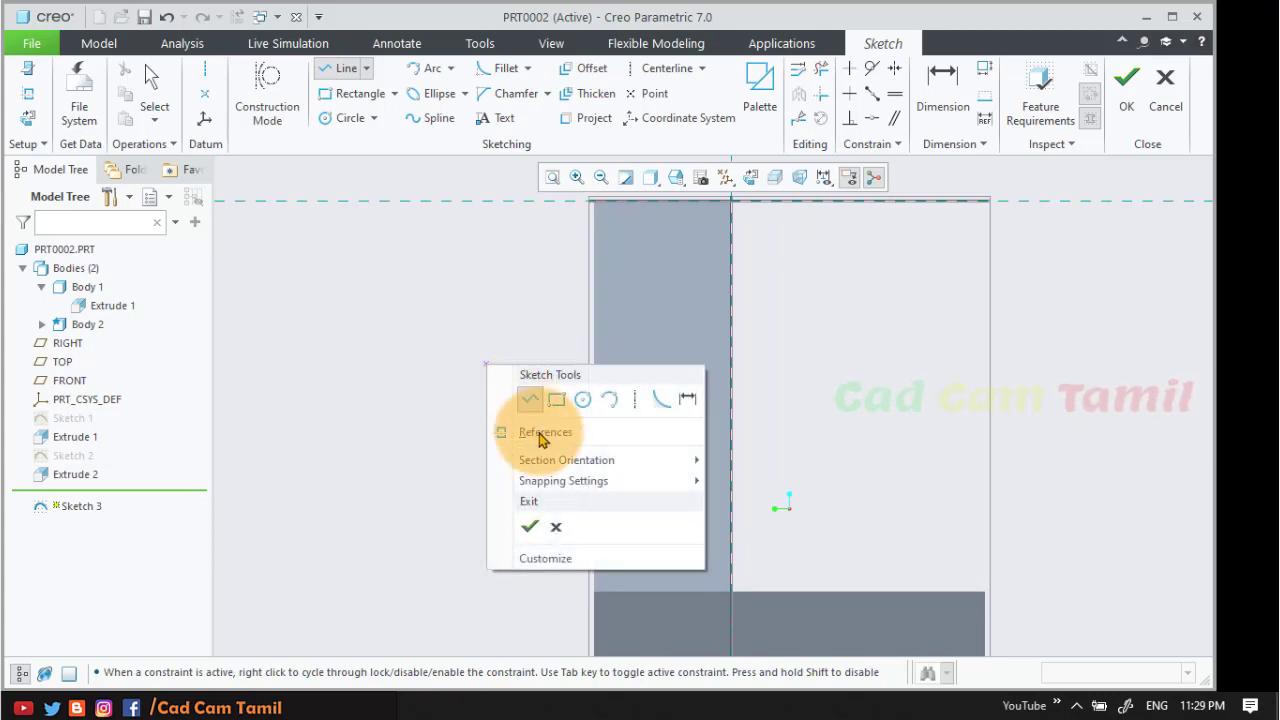
pyautogui.moveTo(560, 486)
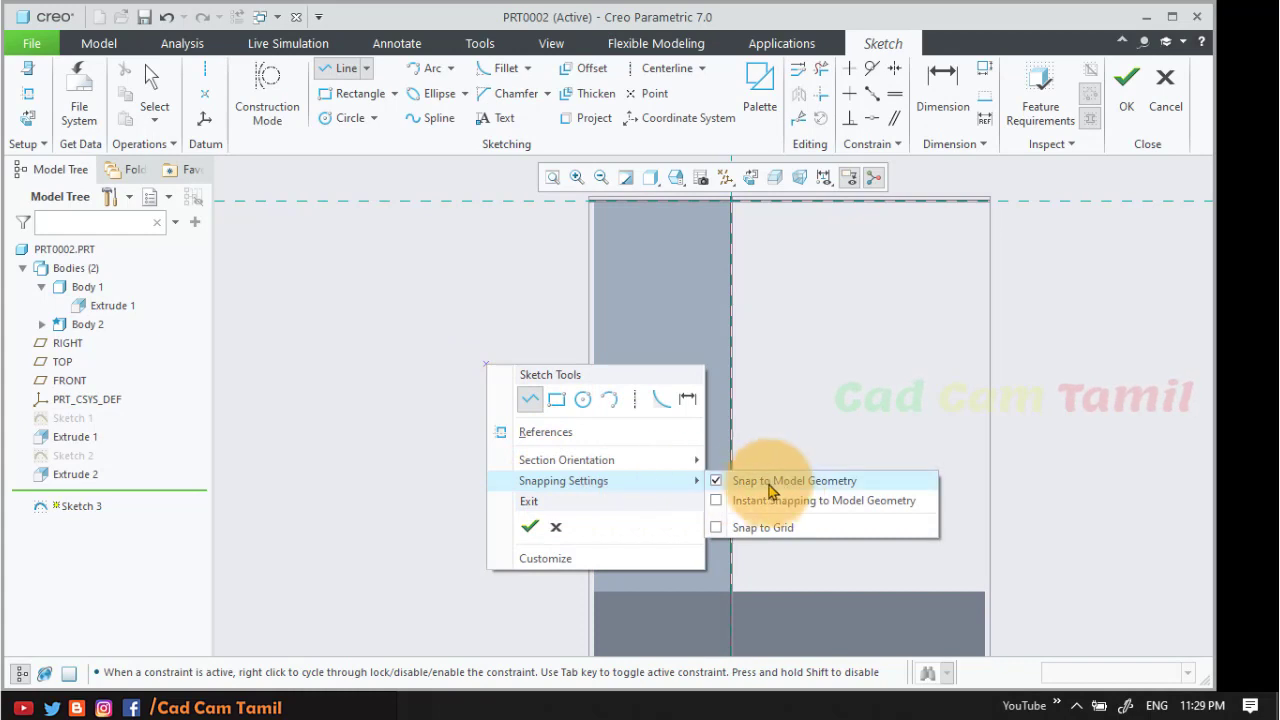
pyautogui.click(721, 503)
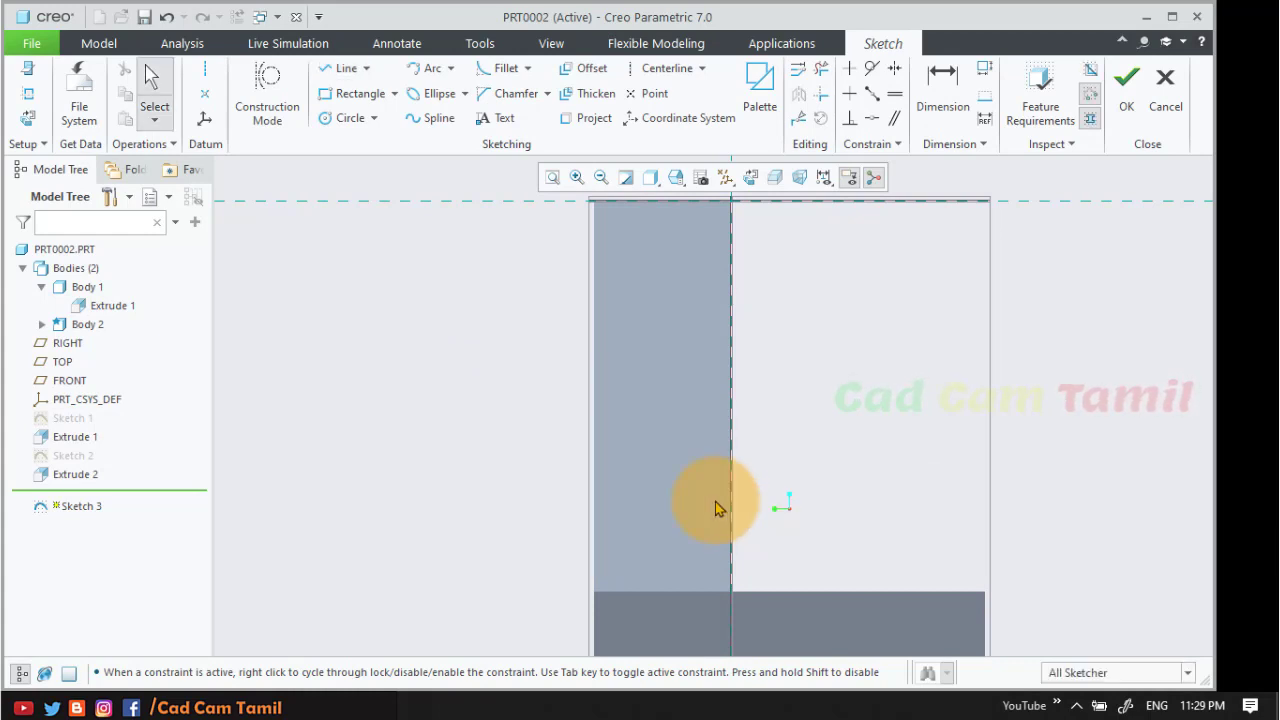
# - Review the sketch's snapping settings for model geometry and grid
pyautogui.rightClick(420, 322)
pyautogui.moveTo(520, 432)
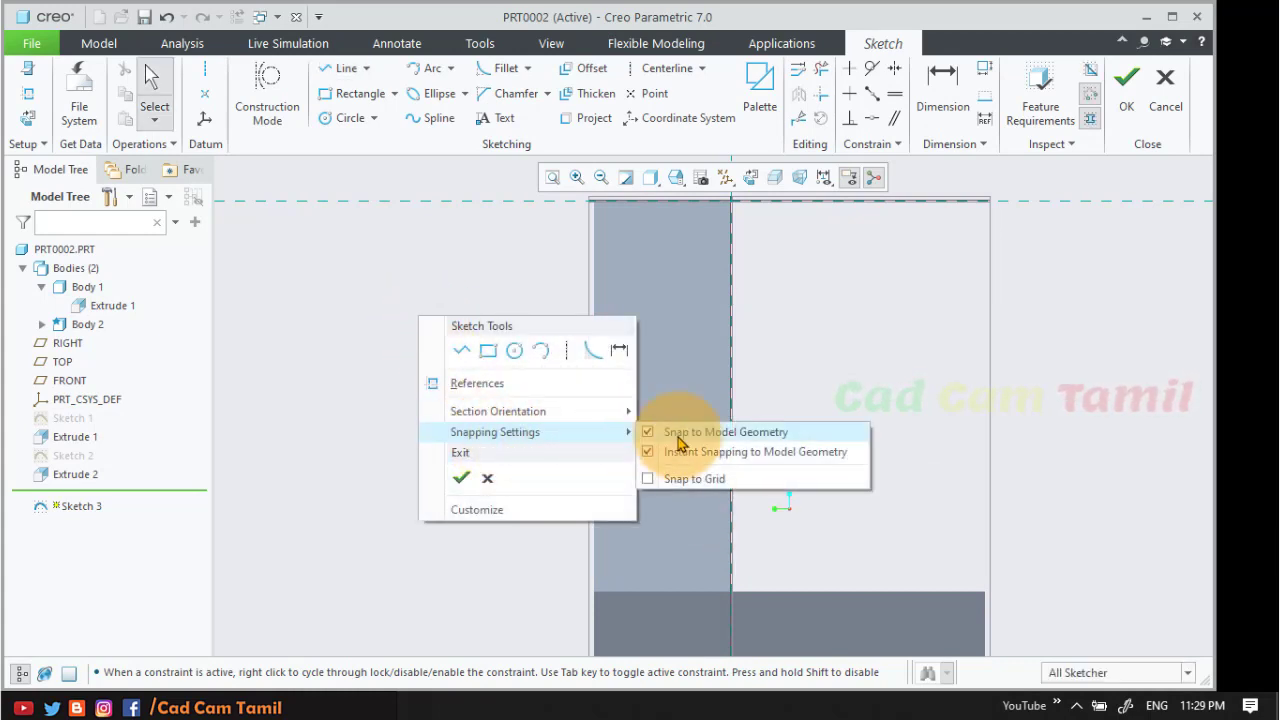
pyautogui.click(647, 482)
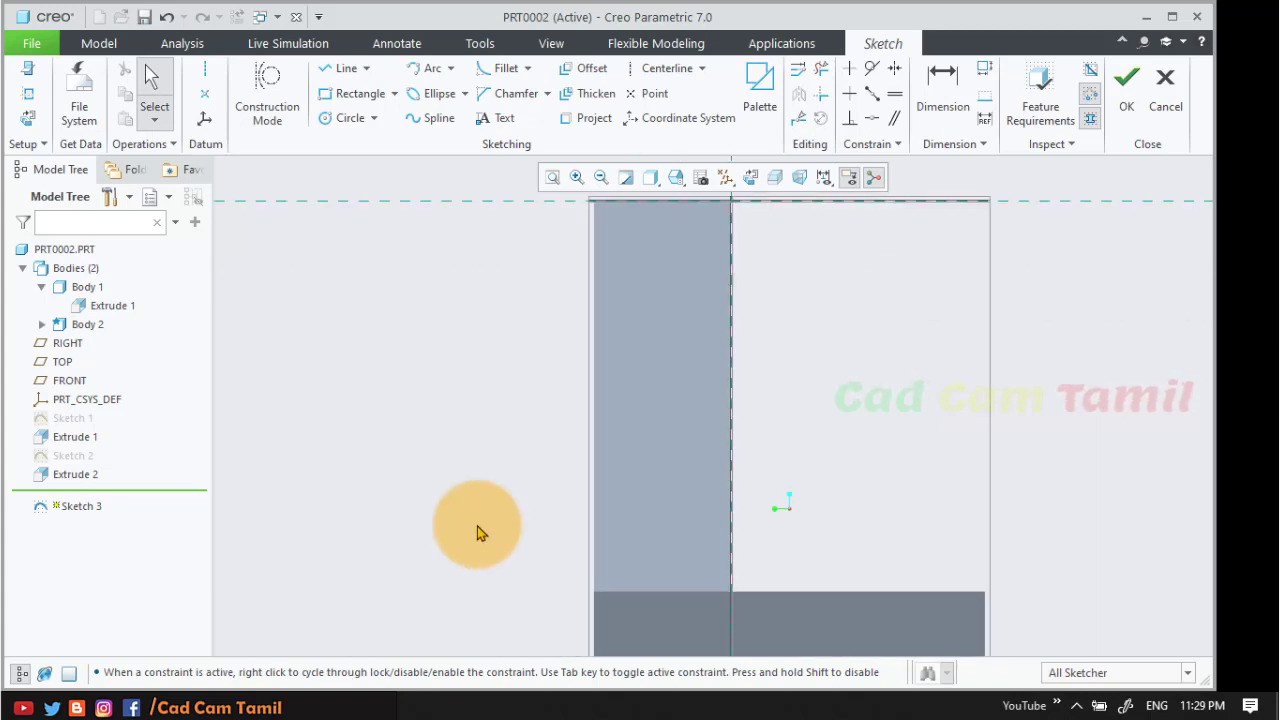
# - Sketch a rectangle on the plate's side face from its outer edge to the corner at the trapezoid body, and finish the sketch
pyautogui.scroll(-2, 534, 480)
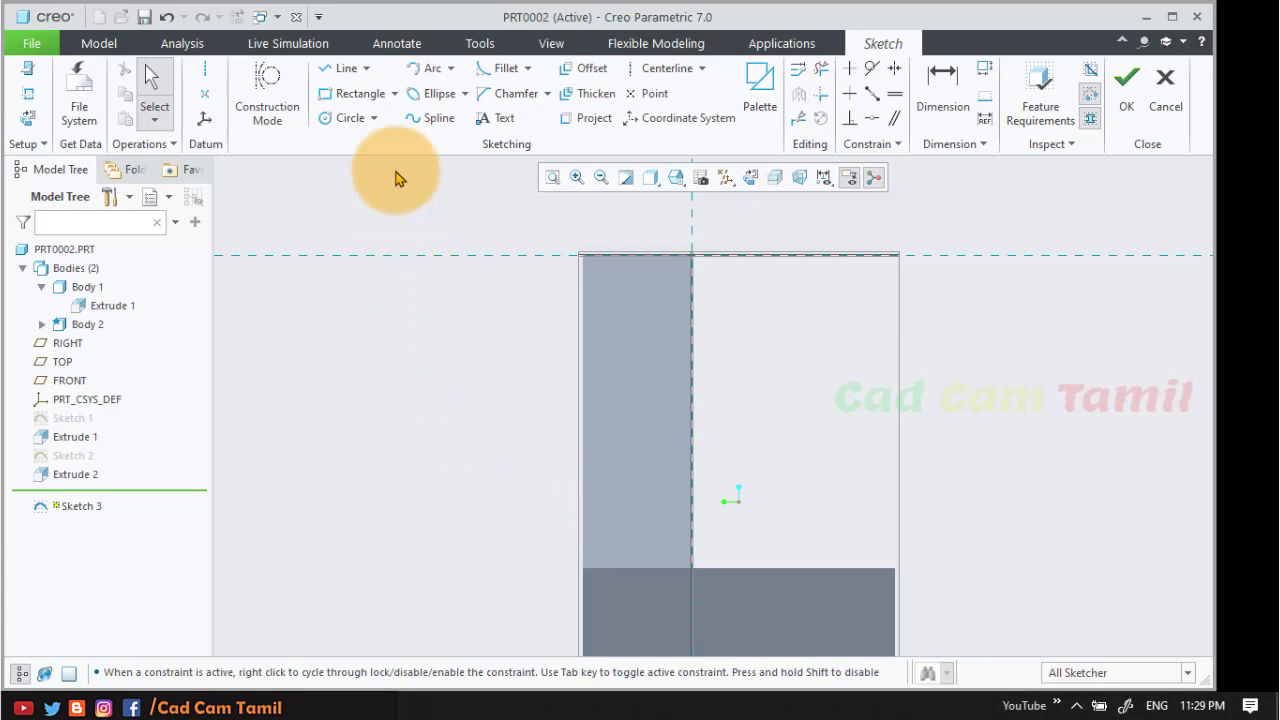
pyautogui.click(340, 93)
pyautogui.click(583, 412)
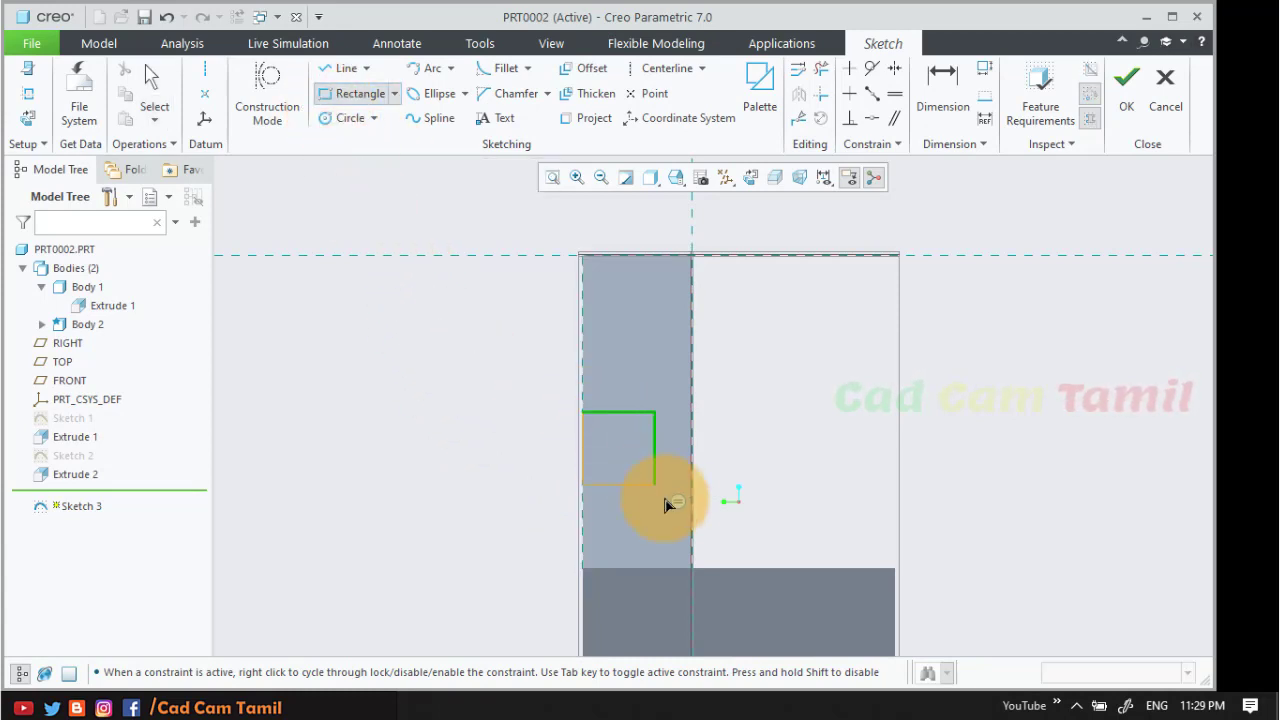
pyautogui.click(691, 567)
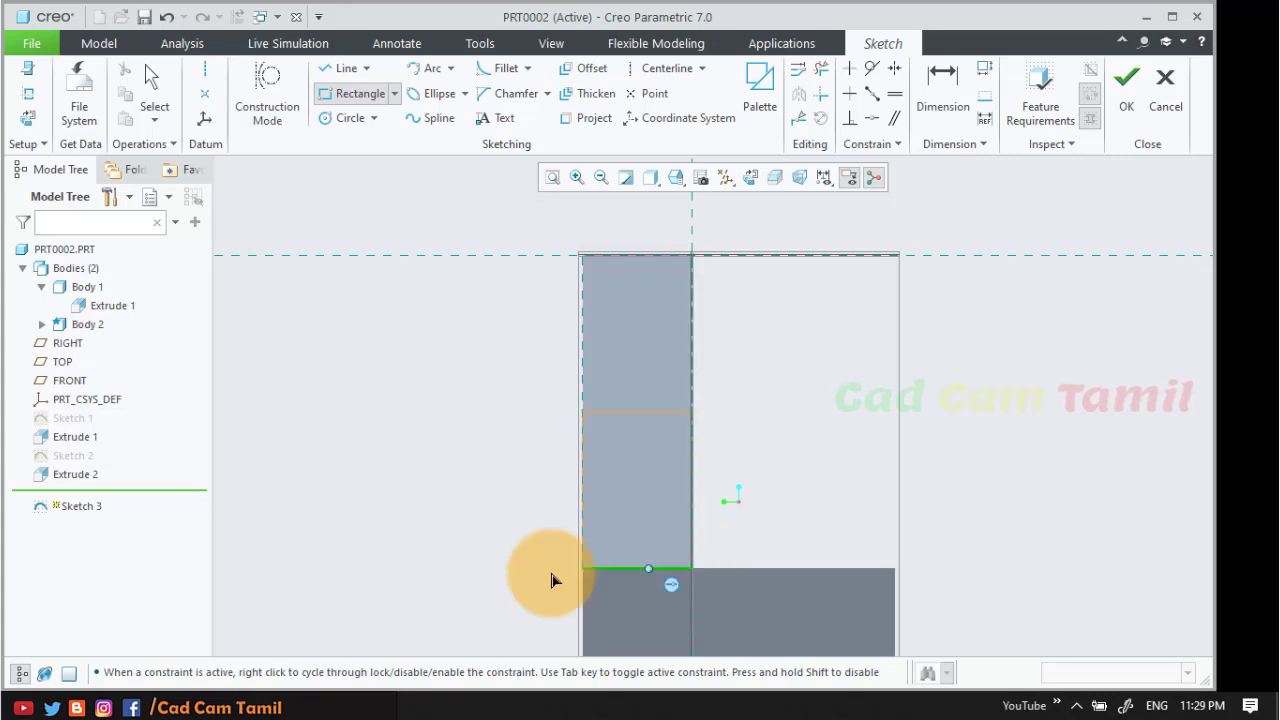
pyautogui.click(1127, 82)
# - Extrude the rectangle sketch outward from the plate's side by about 107.70 as a new body
pyautogui.moveTo(678, 415)
pyautogui.mouseDown(button='middle')
pyautogui.moveTo(734, 428)
pyautogui.moveTo(849, 391)
pyautogui.moveTo(783, 432)
pyautogui.mouseUp(button='middle')
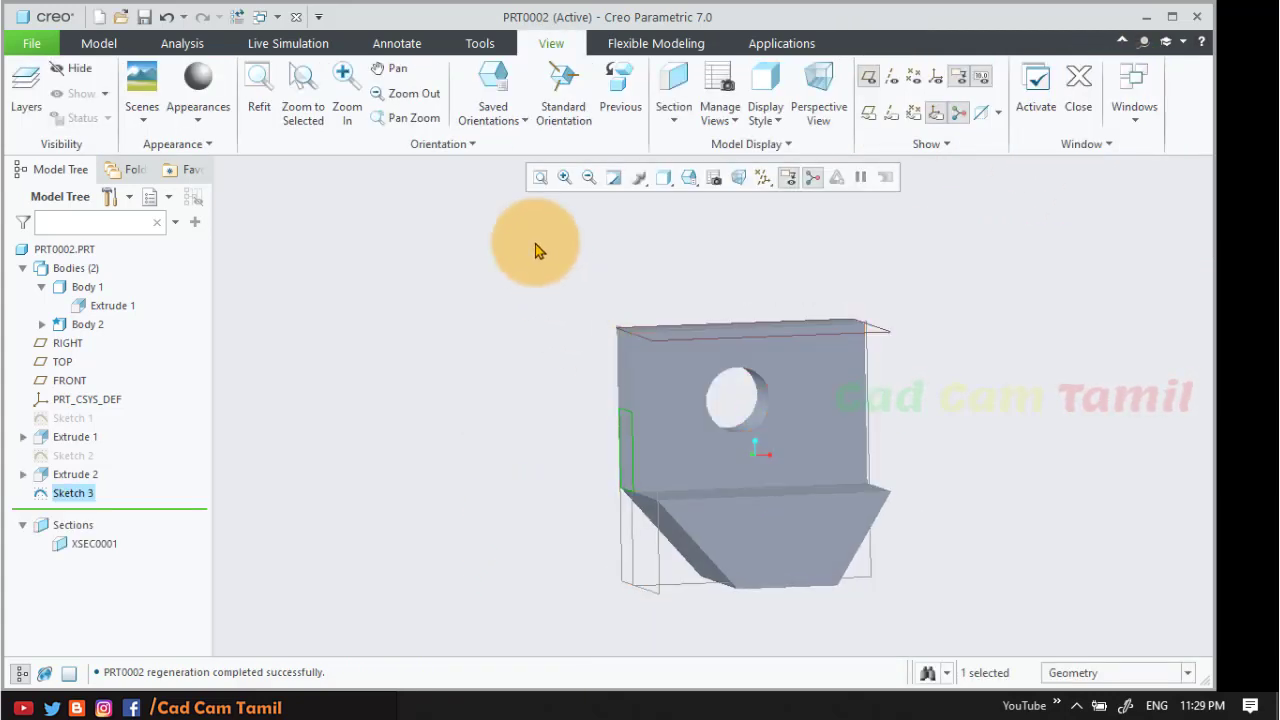
pyautogui.click(99, 43)
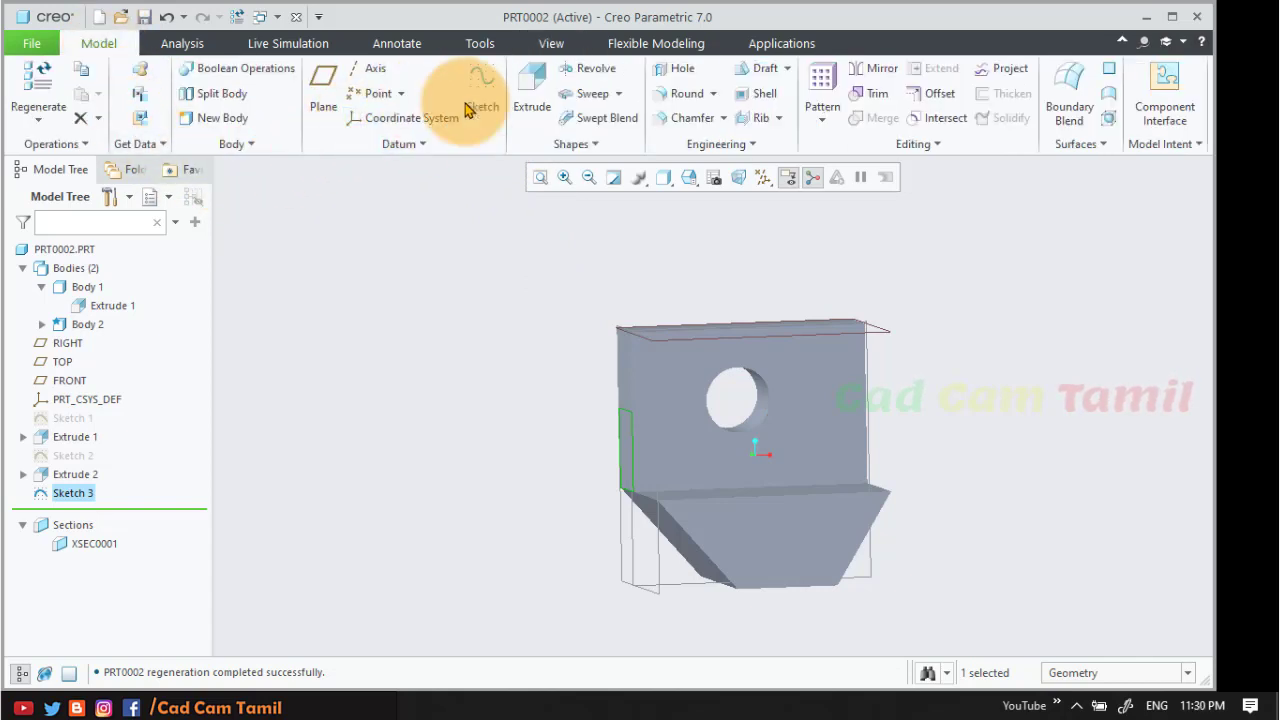
pyautogui.click(533, 90)
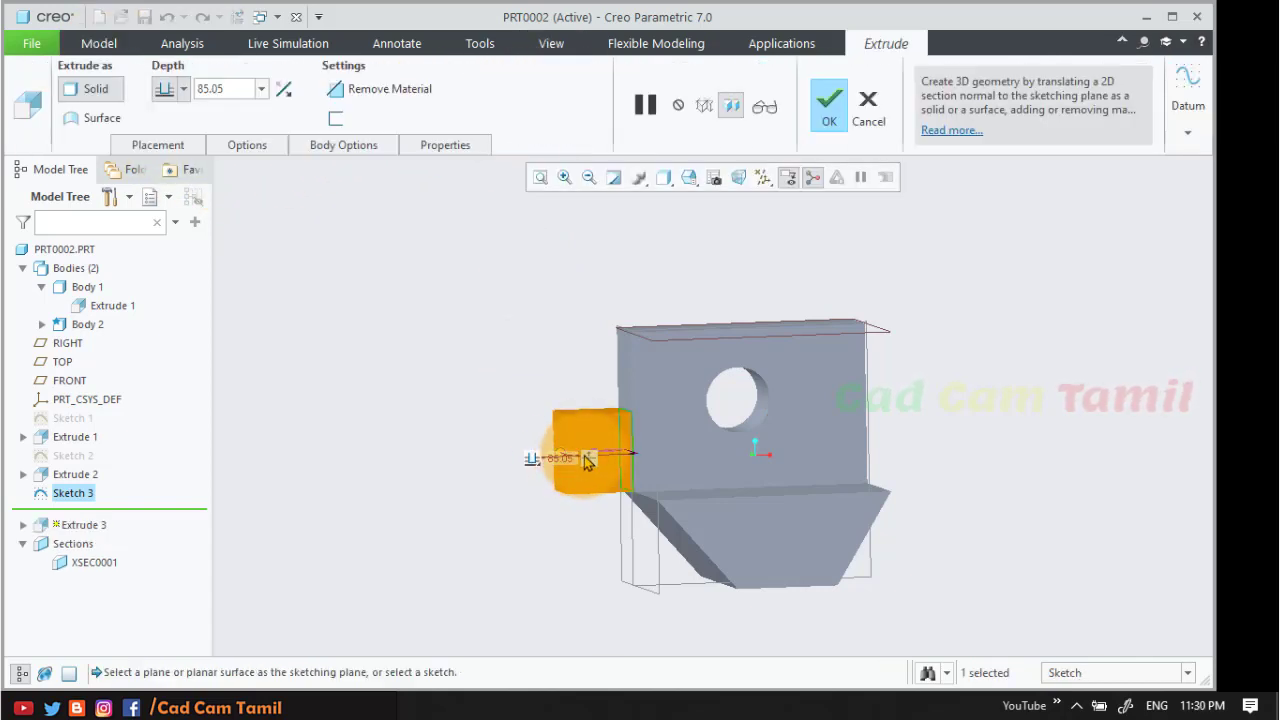
pyautogui.moveTo(559, 456); pyautogui.dragTo(540, 456)
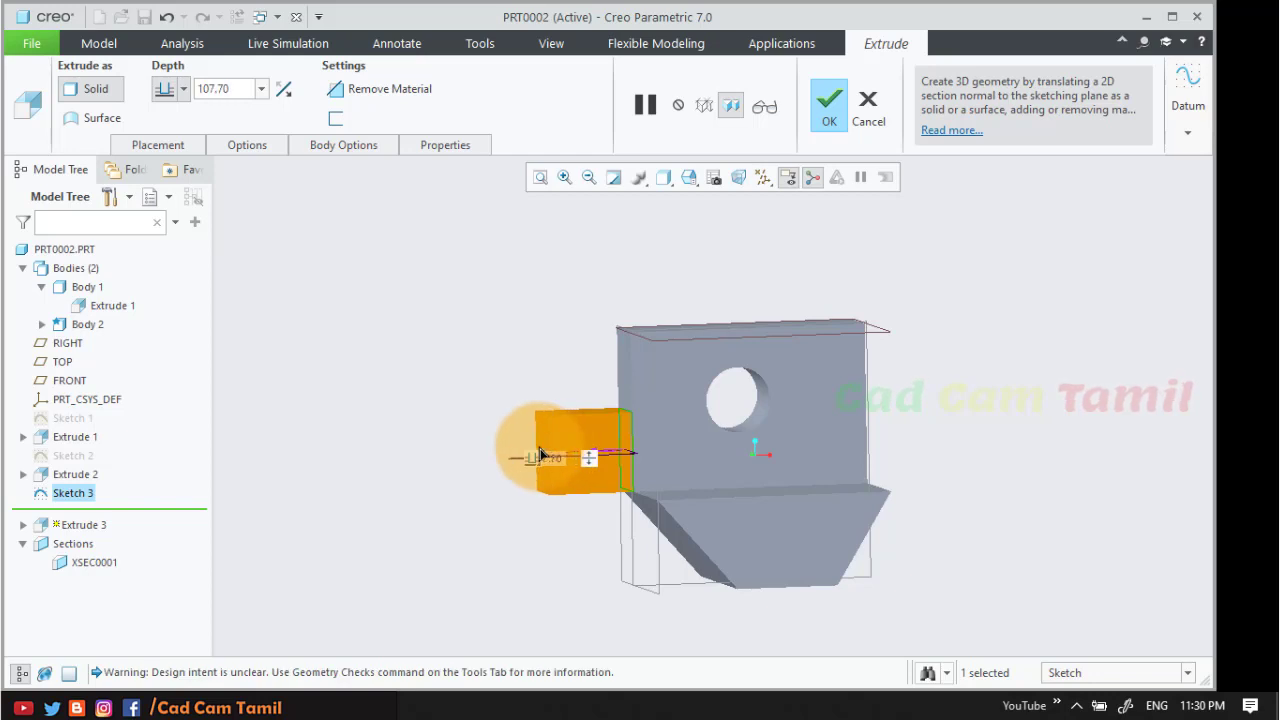
pyautogui.click(322, 145)
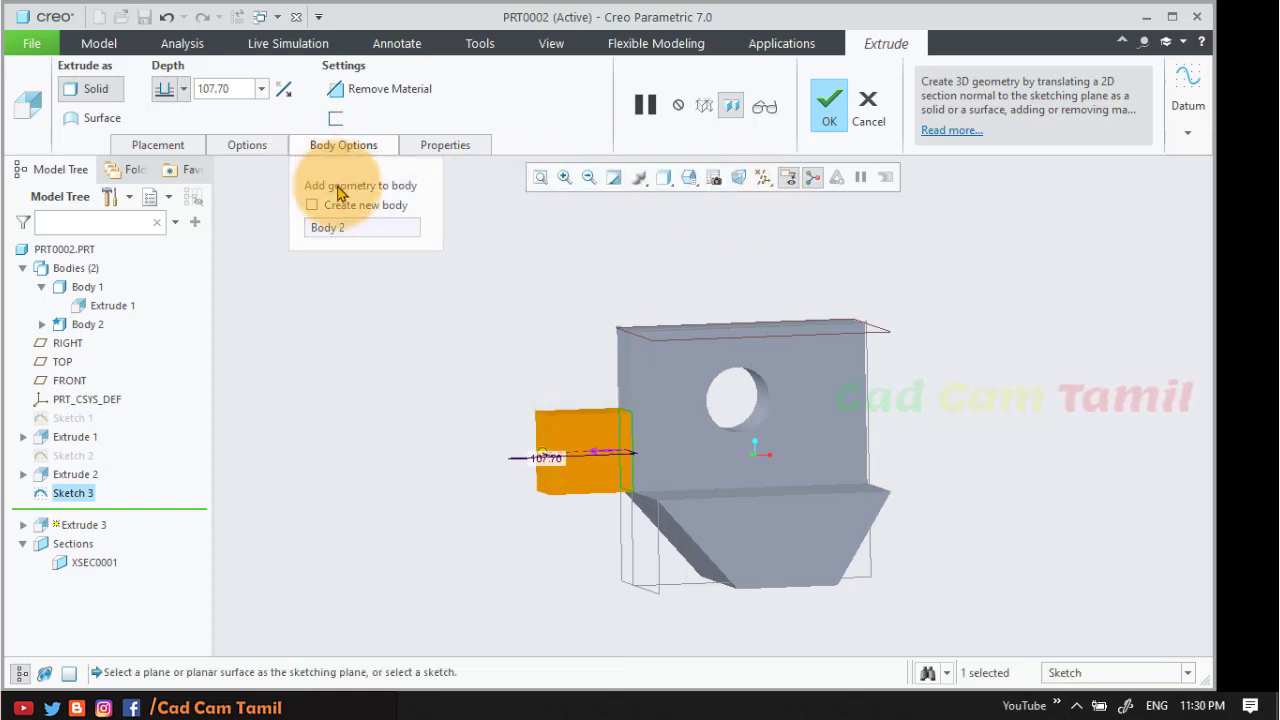
pyautogui.click(338, 207)
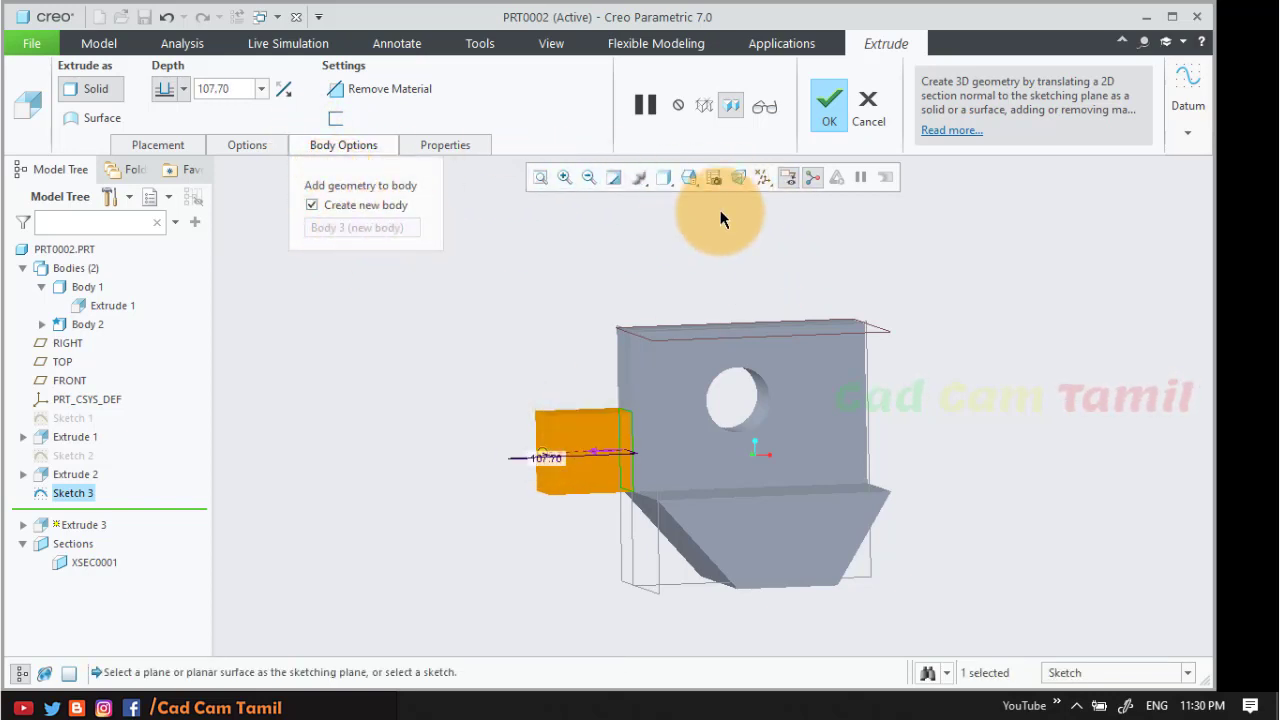
pyautogui.click(827, 122)
# - Apply the green appearance to the plate with the hole, restricting the selection to bodies
pyautogui.moveTo(480, 365); pyautogui.dragTo(617, 345, button='middle')
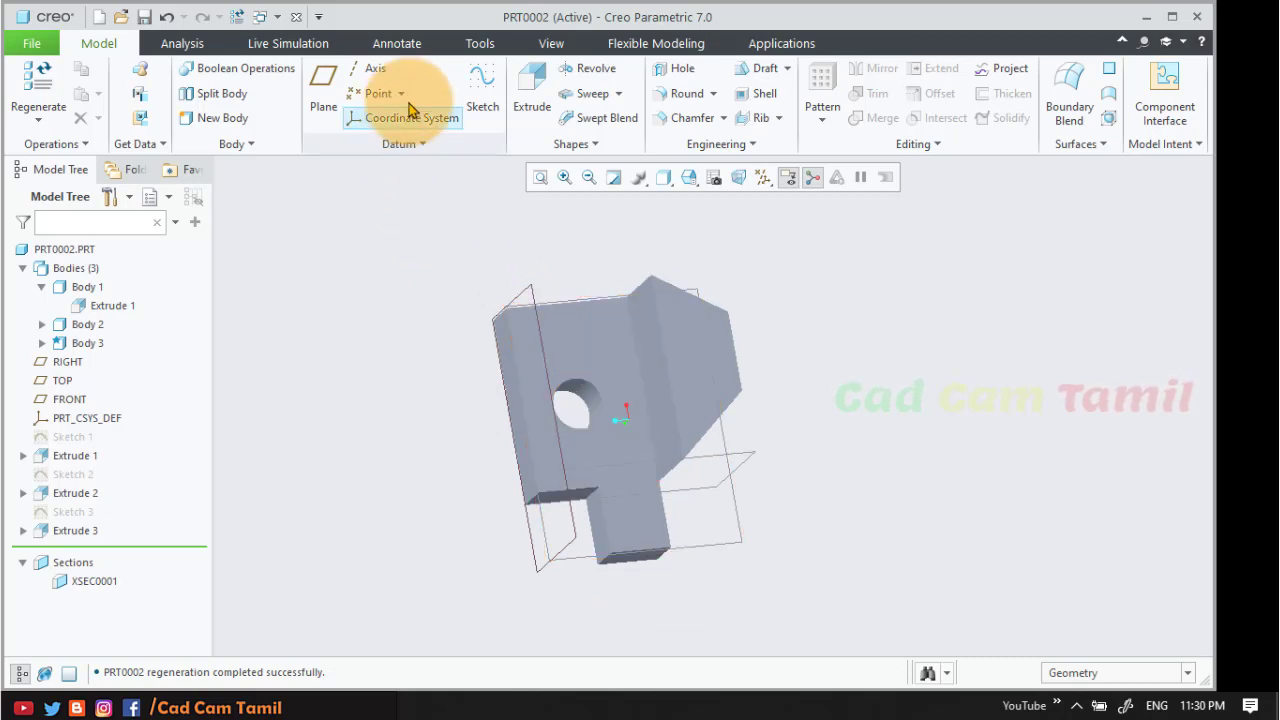
pyautogui.click(541, 41)
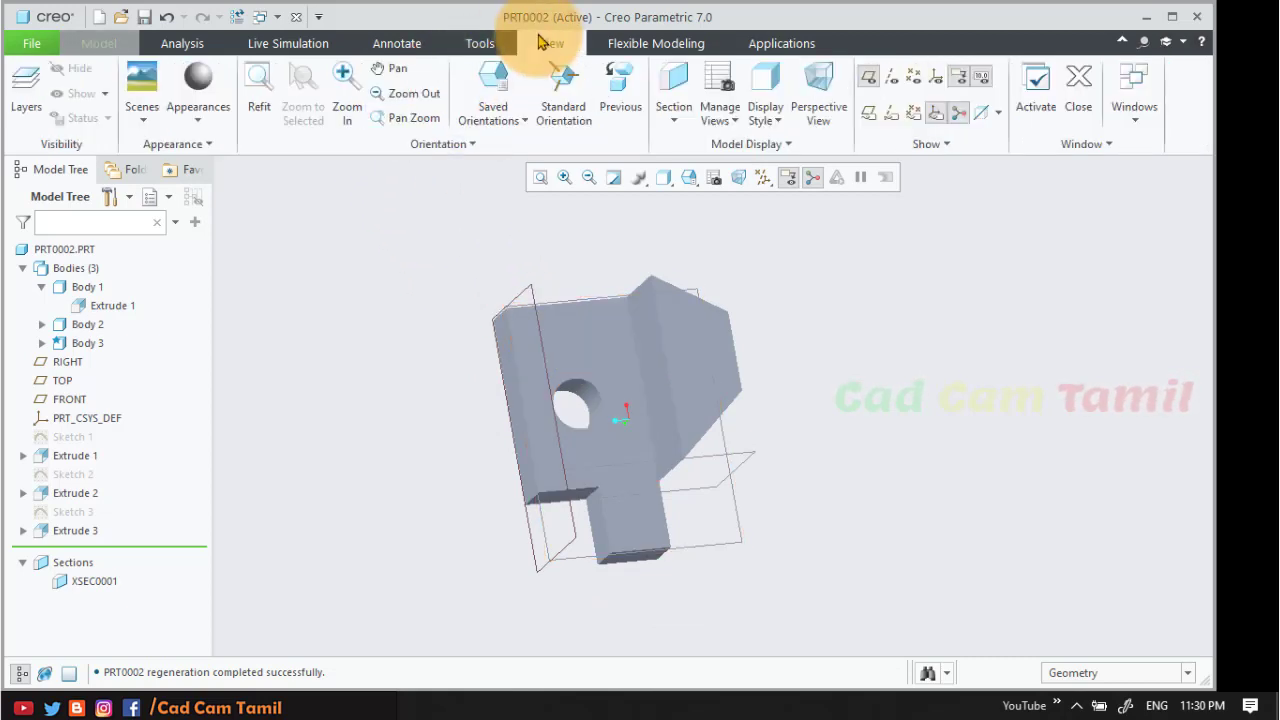
pyautogui.click(203, 126)
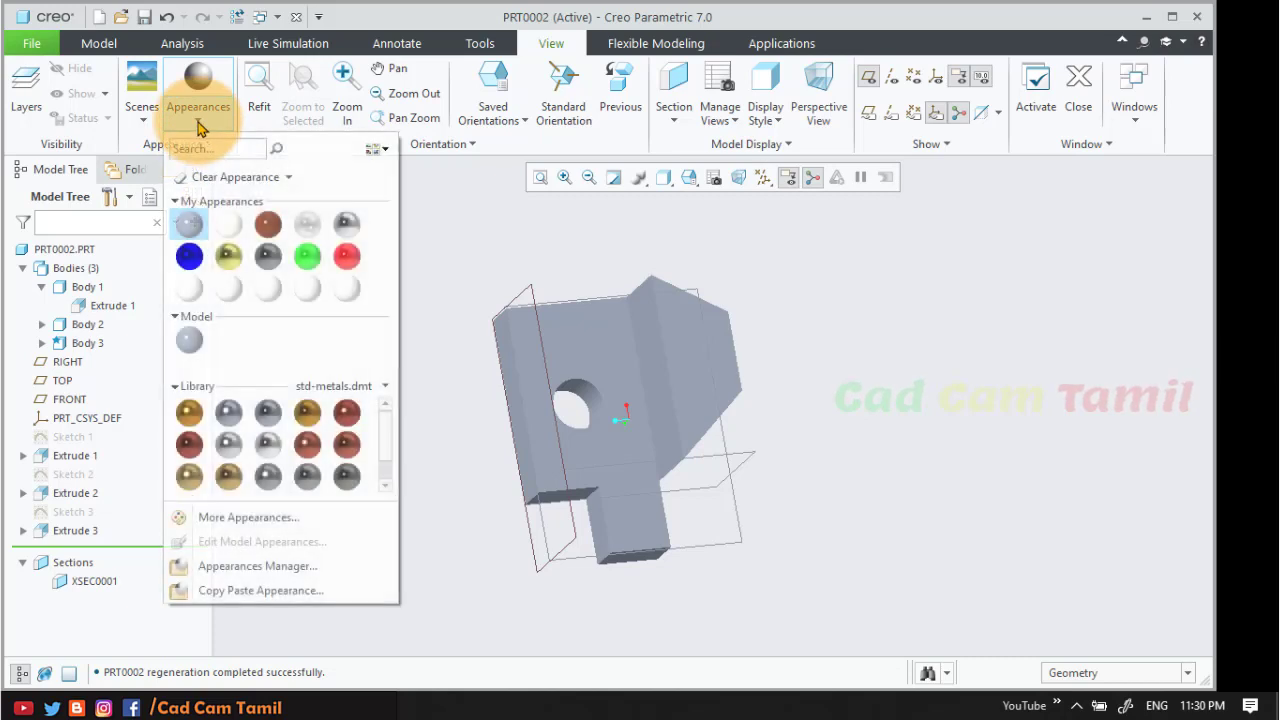
pyautogui.click(200, 126)
pyautogui.click(203, 126)
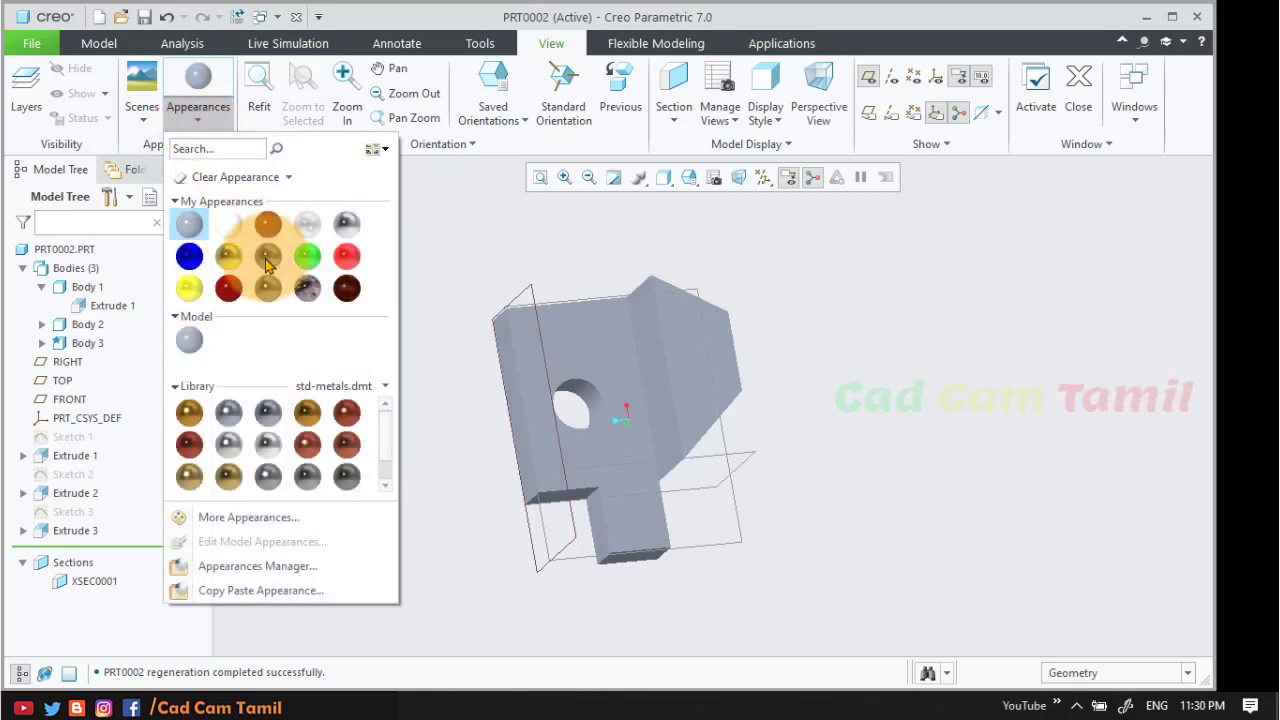
pyautogui.click(305, 257)
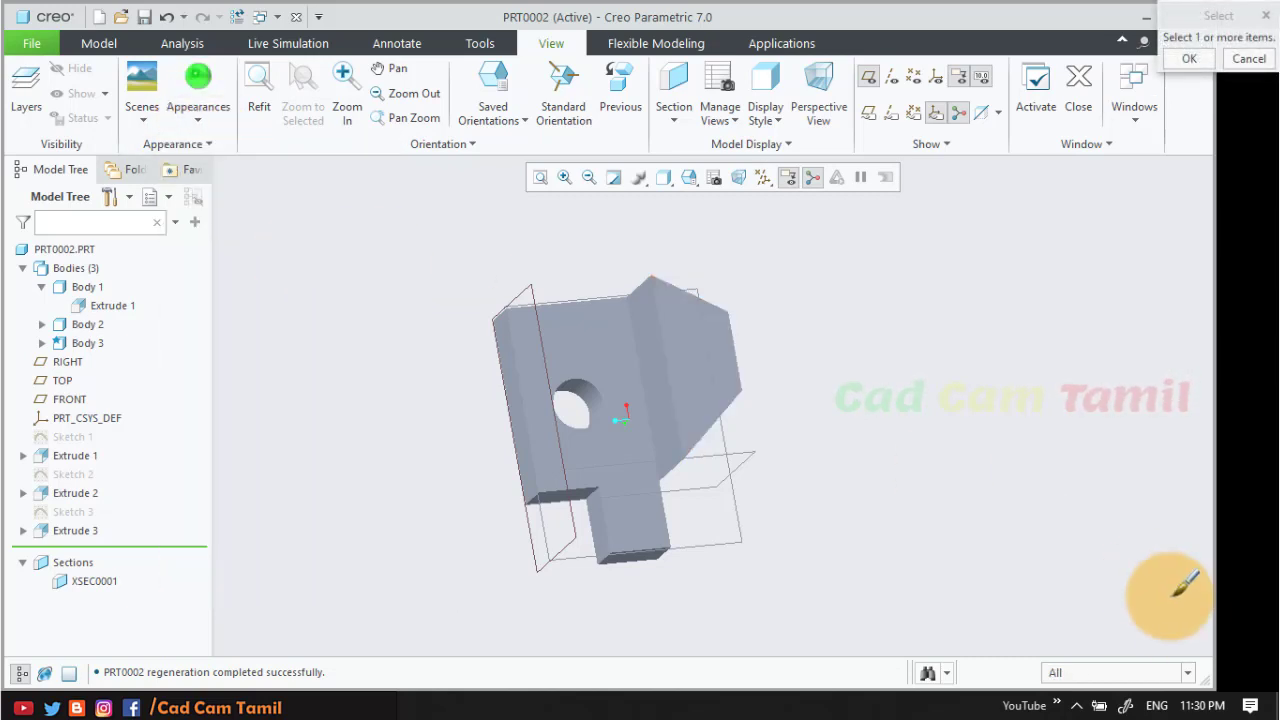
pyautogui.click(1188, 673)
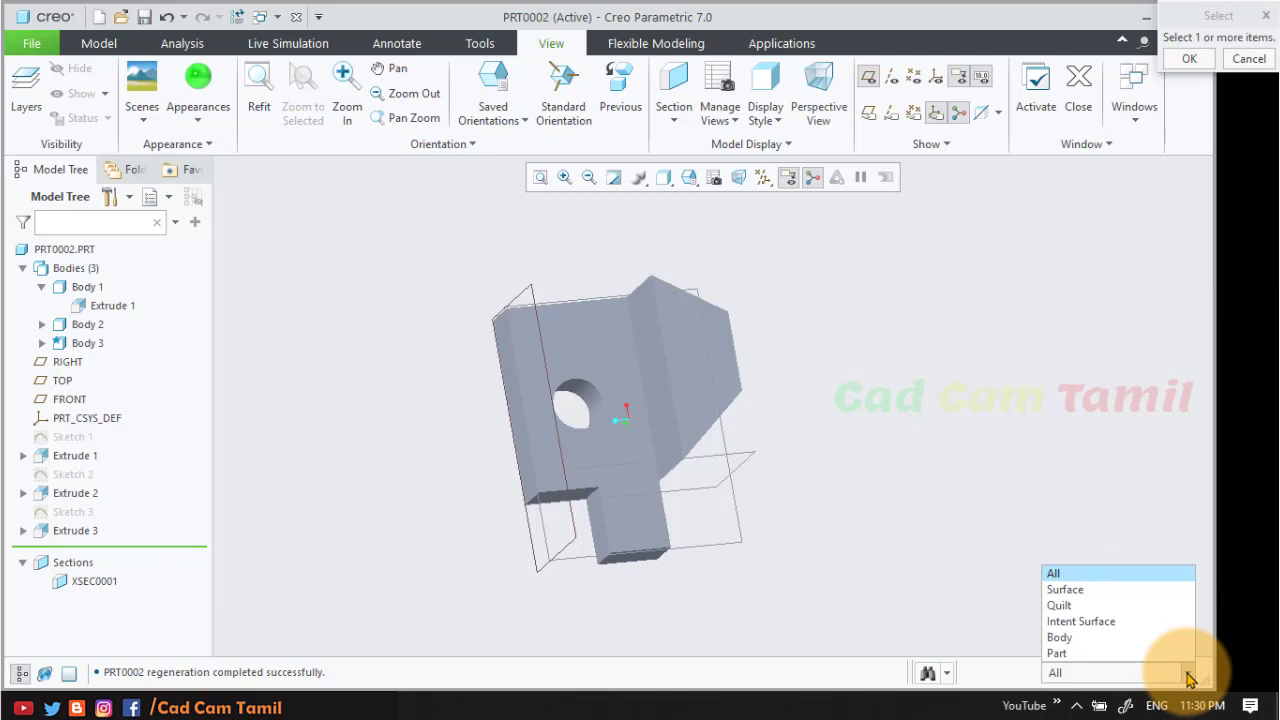
pyautogui.click(1070, 638)
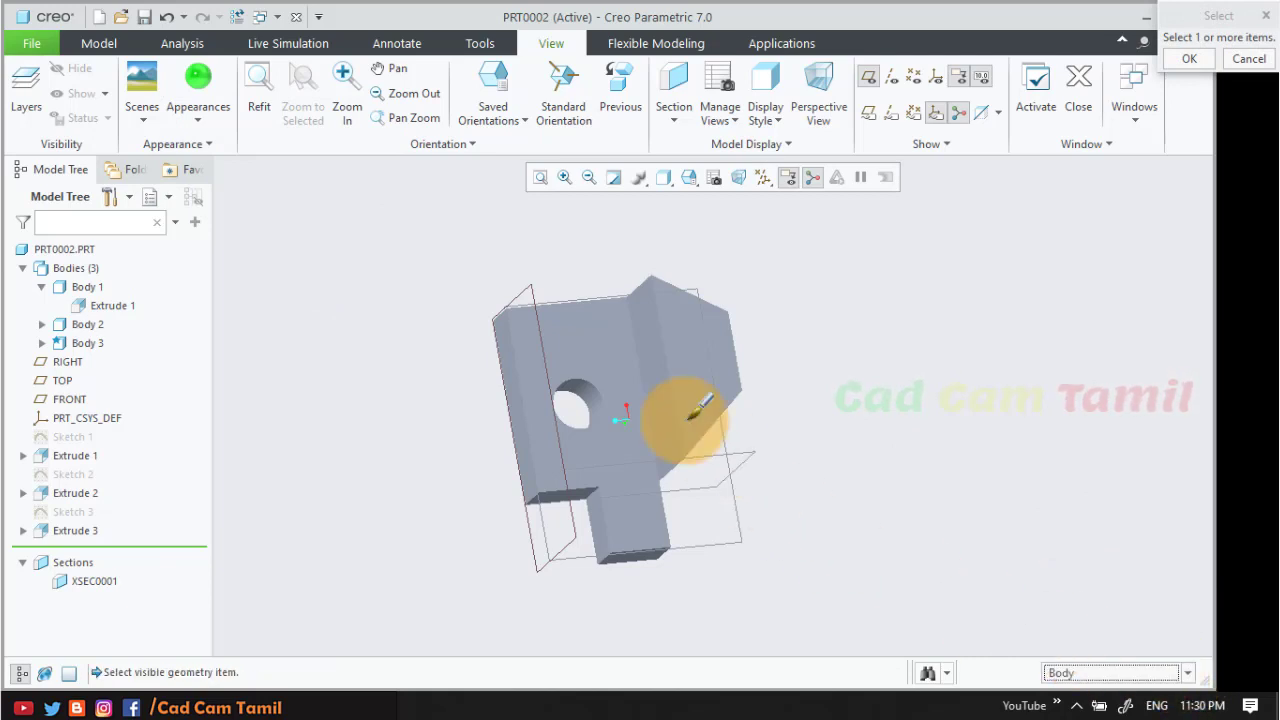
pyautogui.click(607, 350)
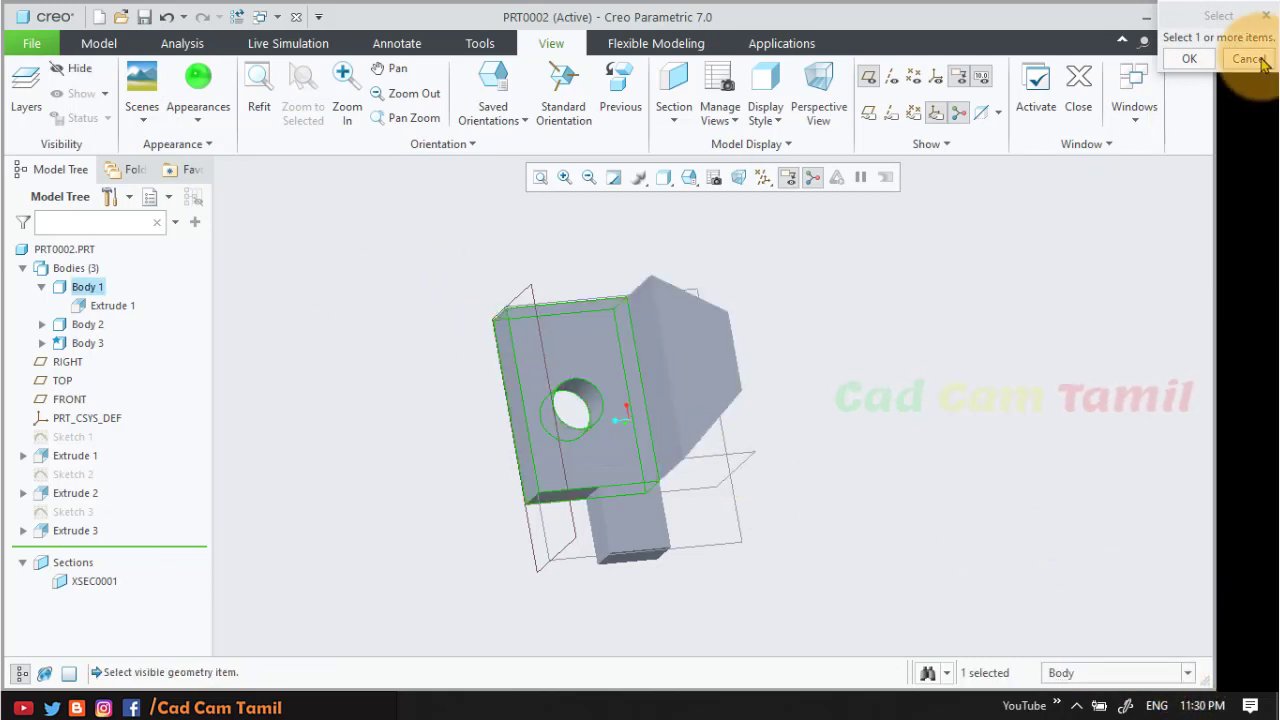
pyautogui.click(1189, 58)
# - Apply the blue appearance to the whole trapezoid body, using the Body selection filter
pyautogui.moveTo(886, 389)
pyautogui.mouseDown(button='middle')
pyautogui.moveTo(880, 360)
pyautogui.moveTo(934, 351)
pyautogui.moveTo(900, 370)
pyautogui.mouseUp(button='middle')
pyautogui.click(196, 120)
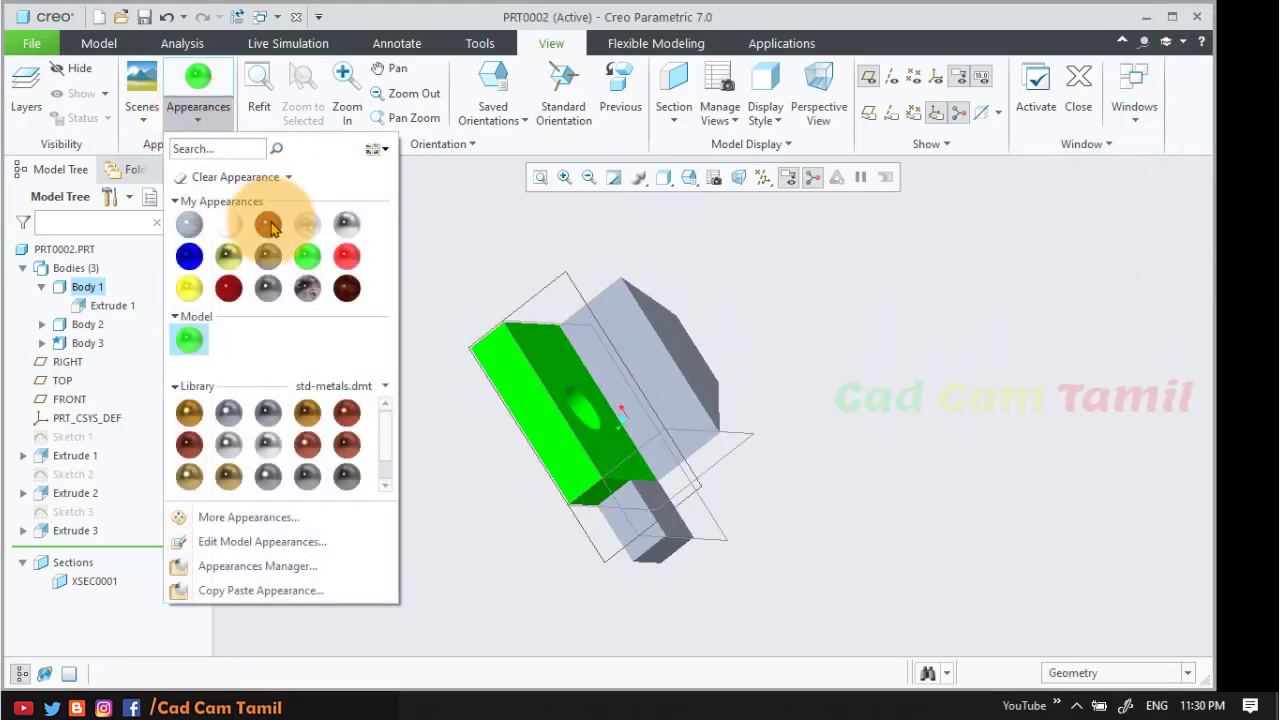
pyautogui.click(197, 260)
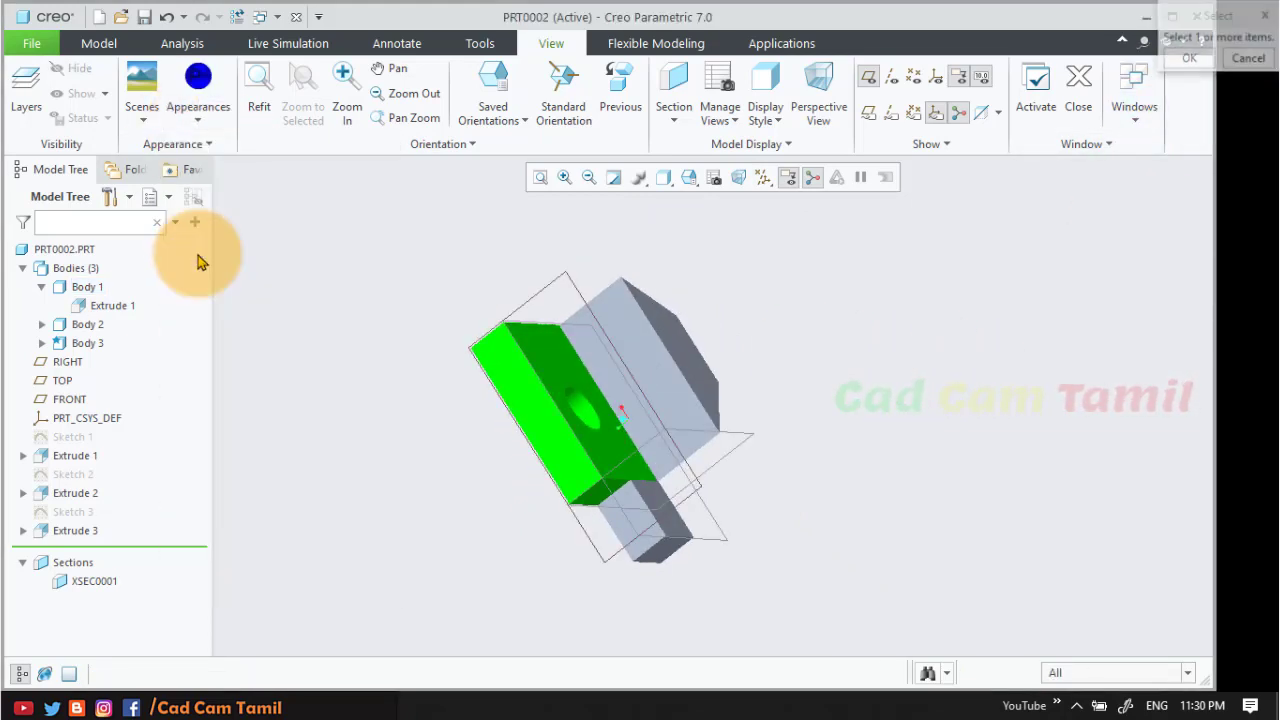
pyautogui.click(670, 357)
pyautogui.click(1186, 673)
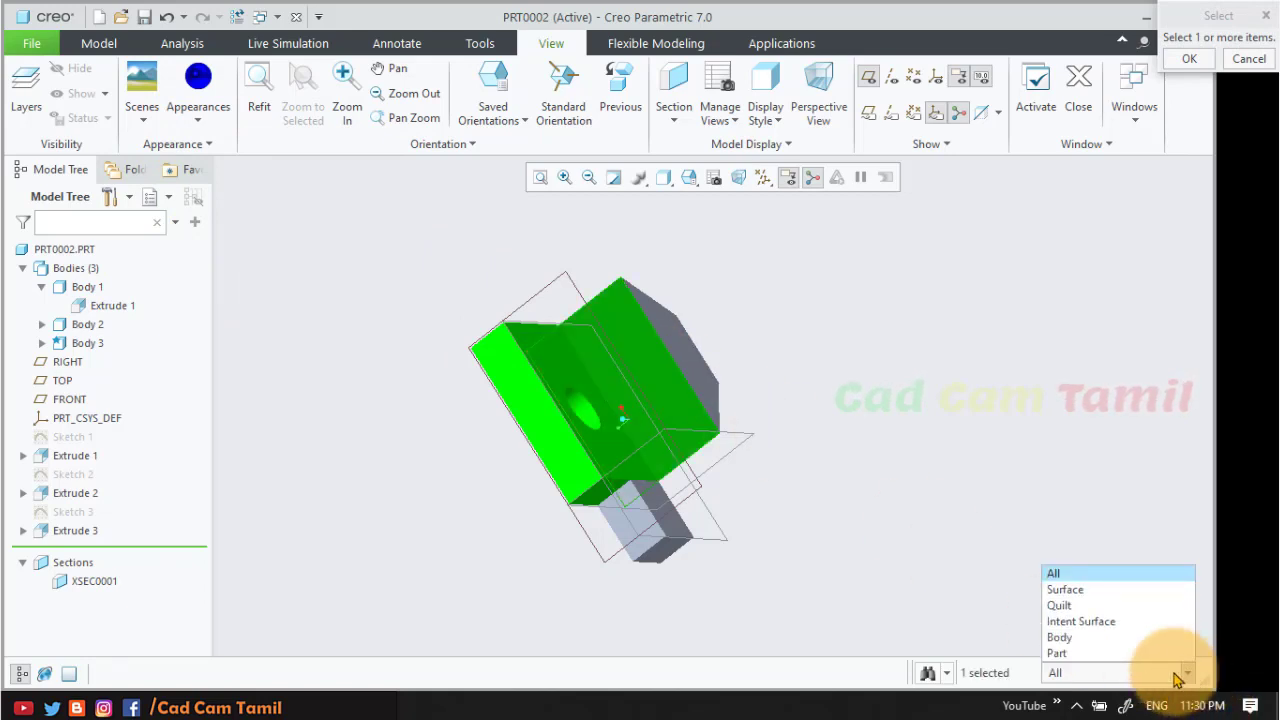
pyautogui.click(1137, 651)
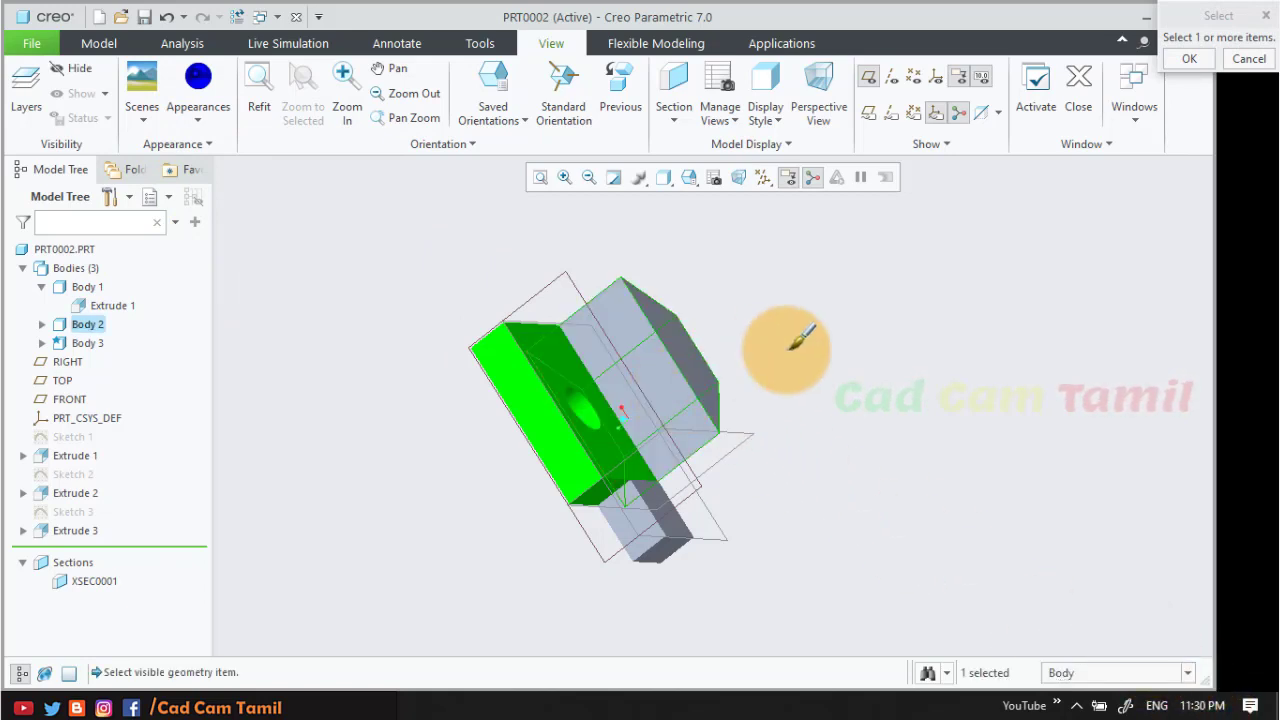
pyautogui.click(1189, 59)
# - Apply the dark red appearance to the small side block as a whole body
pyautogui.moveTo(920, 357); pyautogui.dragTo(717, 481, button='middle')
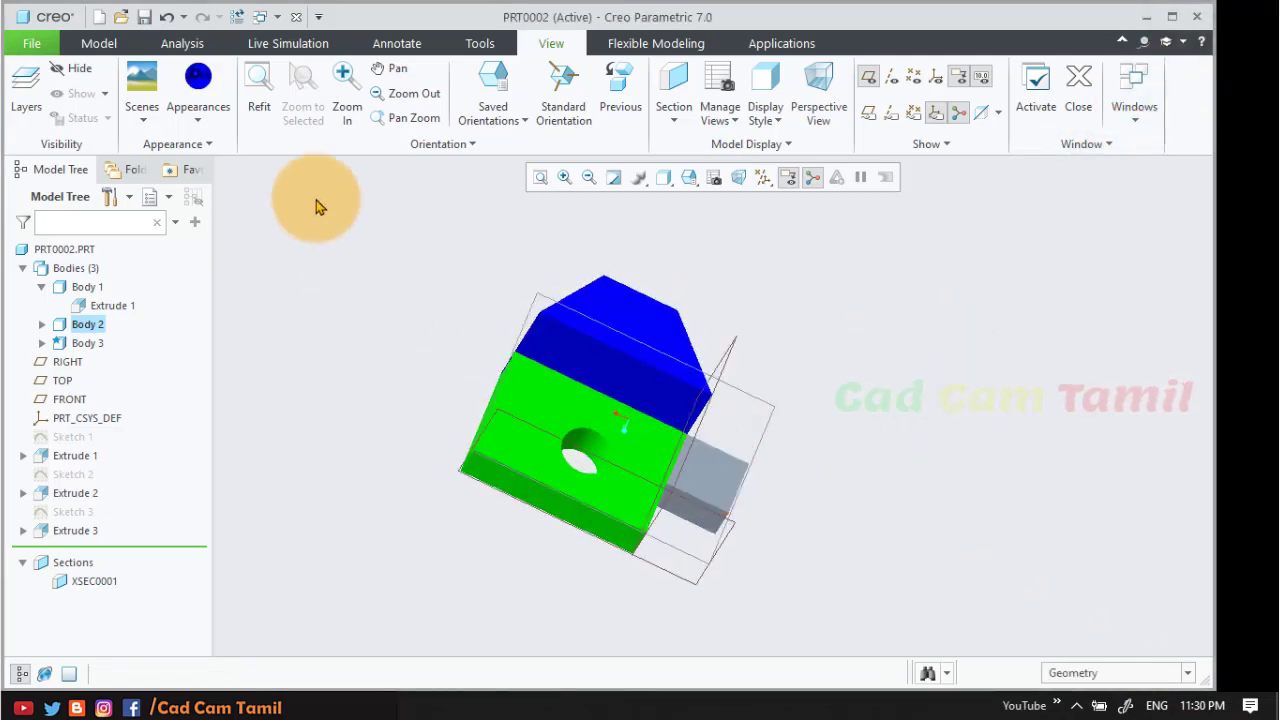
pyautogui.click(210, 118)
pyautogui.click(228, 288)
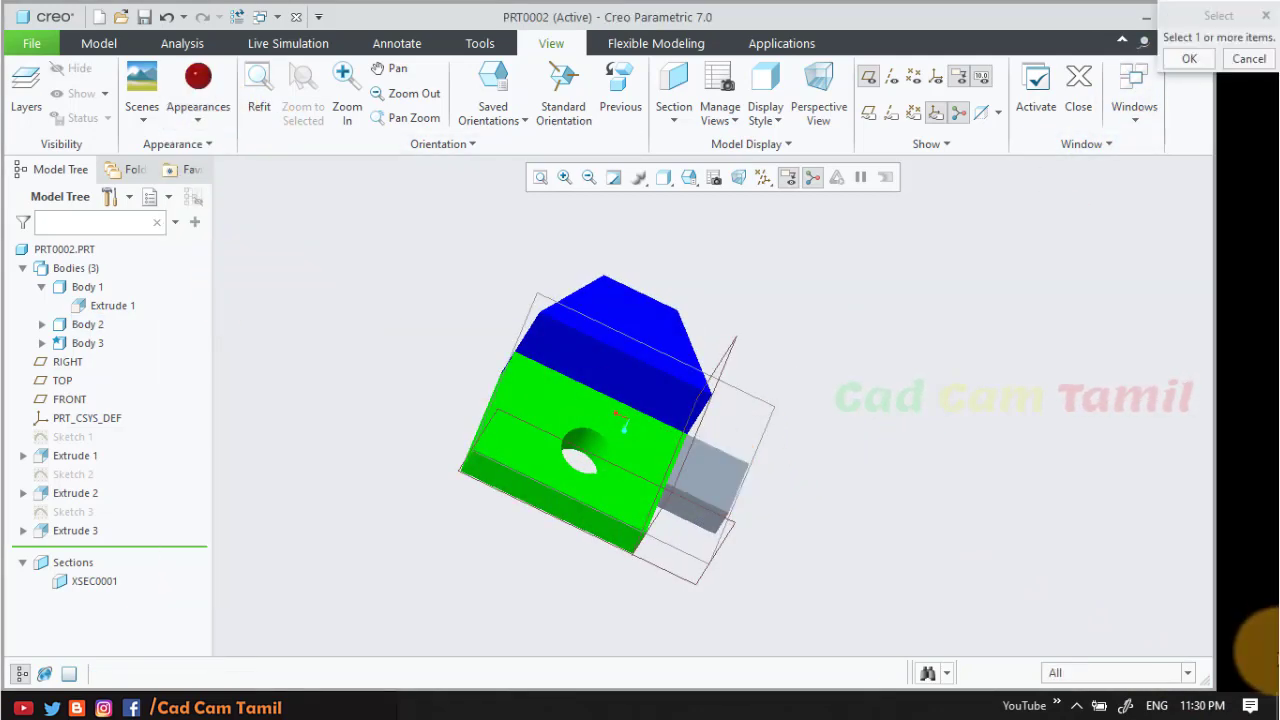
pyautogui.click(1165, 673)
pyautogui.click(1148, 645)
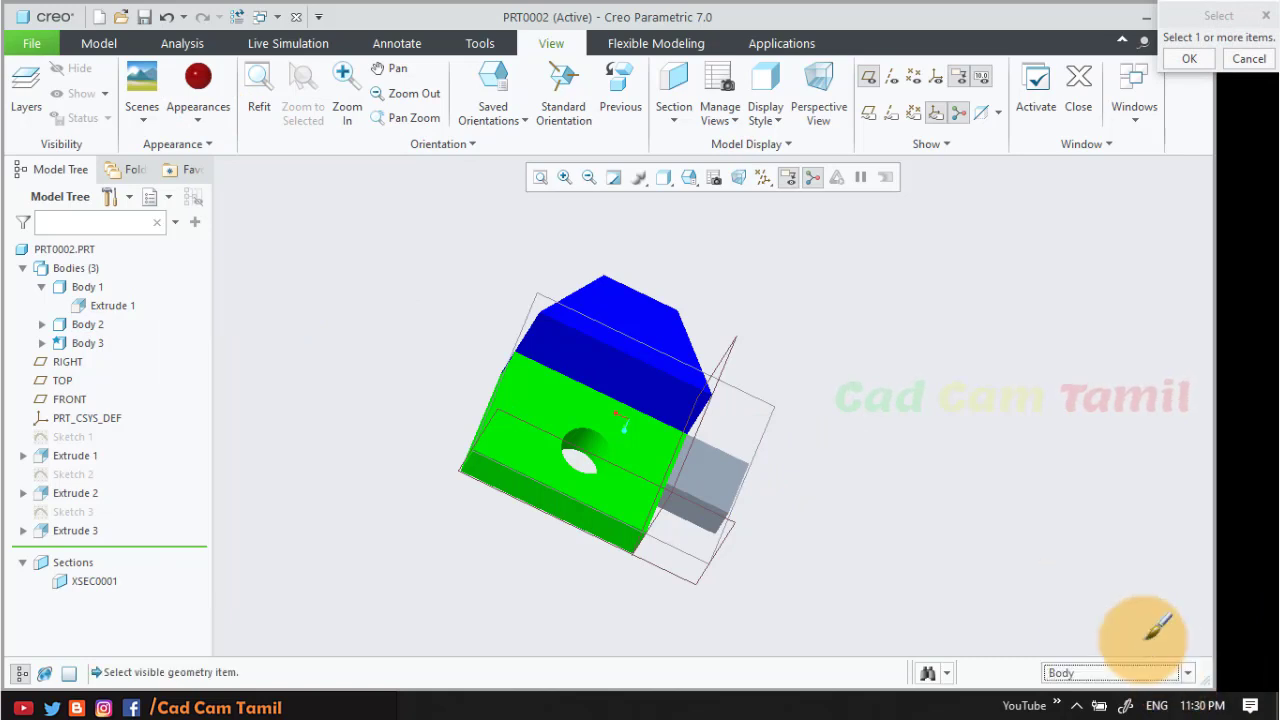
pyautogui.click(708, 495)
pyautogui.click(1189, 58)
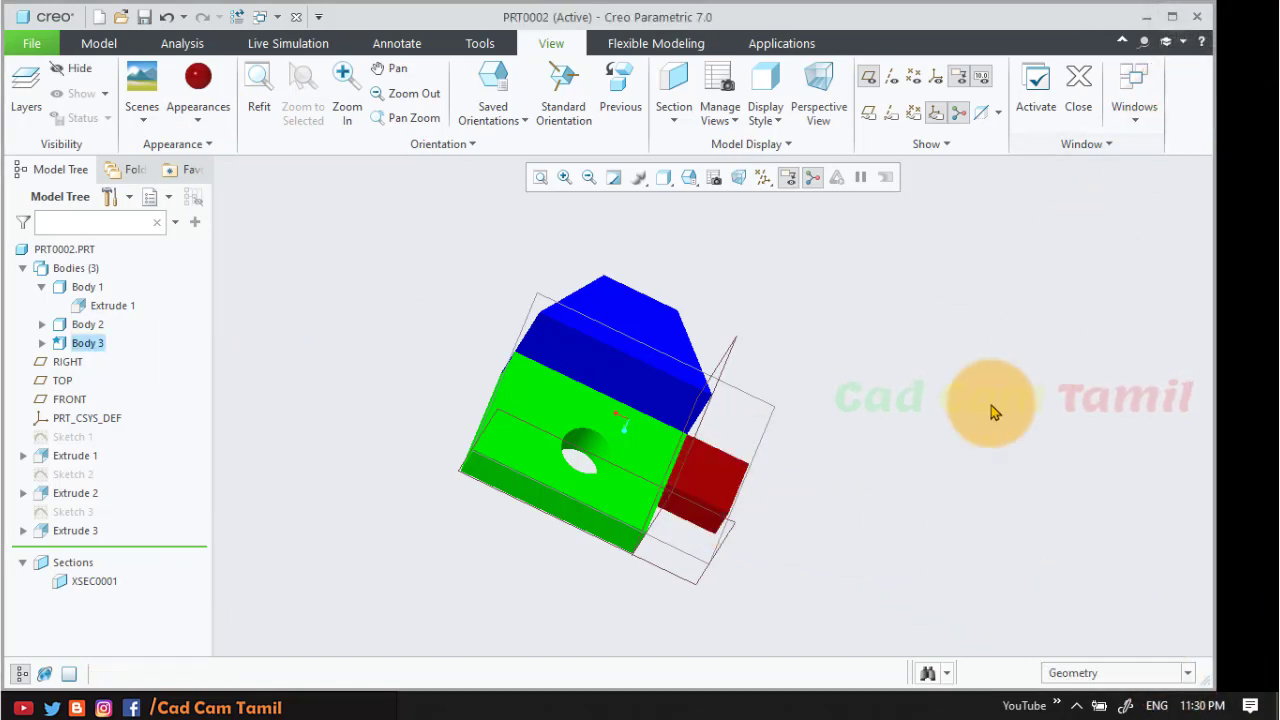
# - View the part's material library and leave it without assigning a material
pyautogui.moveTo(769, 449); pyautogui.dragTo(746, 434, button='middle')
pyautogui.scroll(-3, 746, 433)
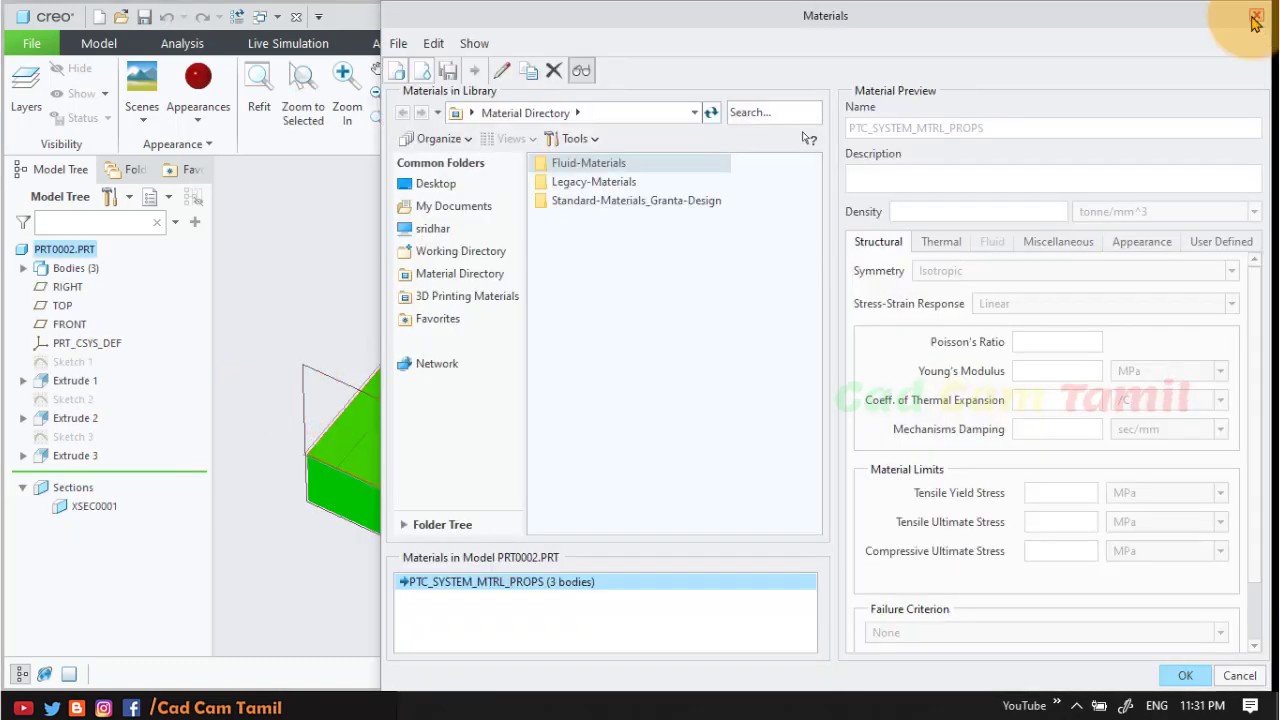
pyautogui.click(1256, 15)
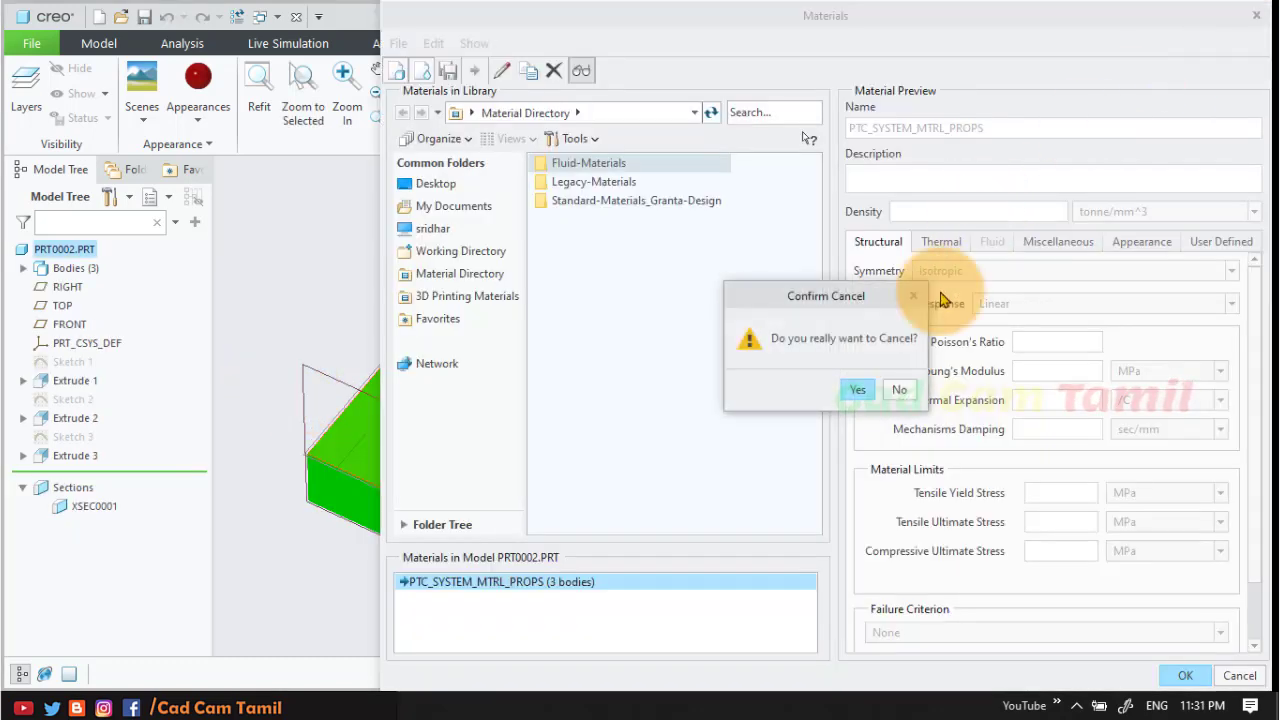
pyautogui.click(857, 389)
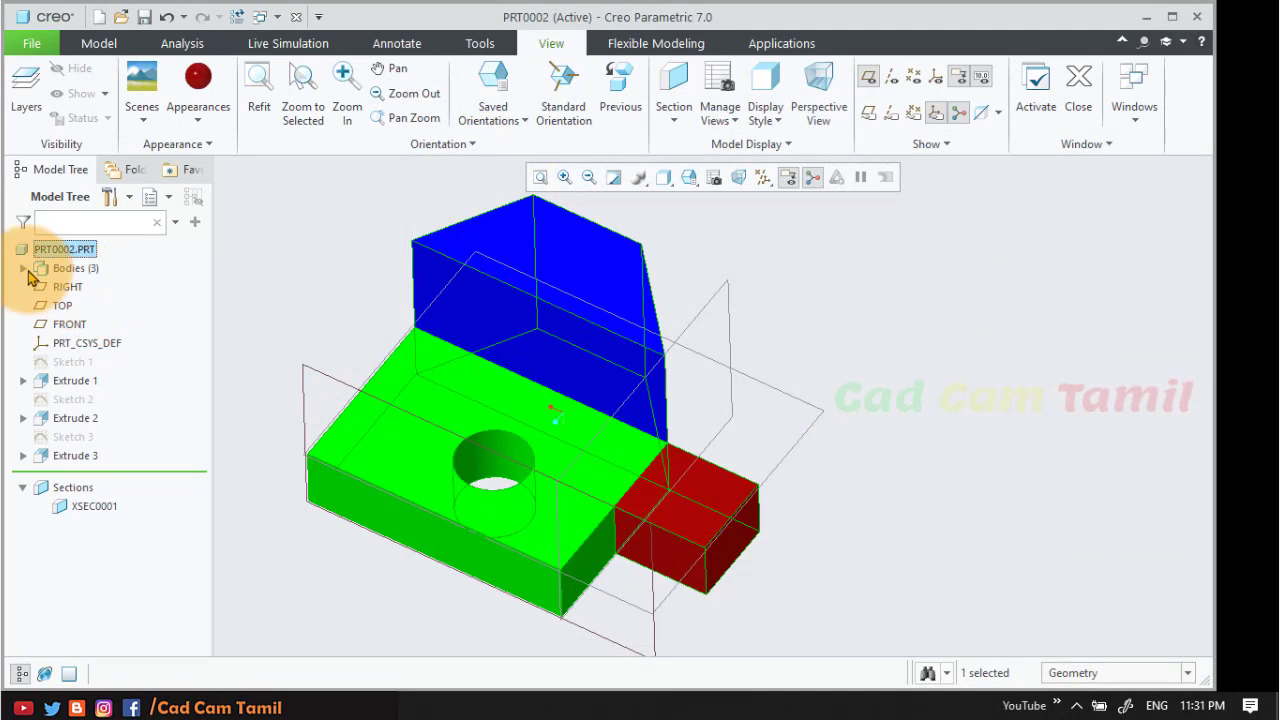
# - Assign the PTC_SYSTEM_MTRL_PROPS material directly to Body 1, the plate with the hole
pyautogui.click(22, 268)
pyautogui.click(90, 288)
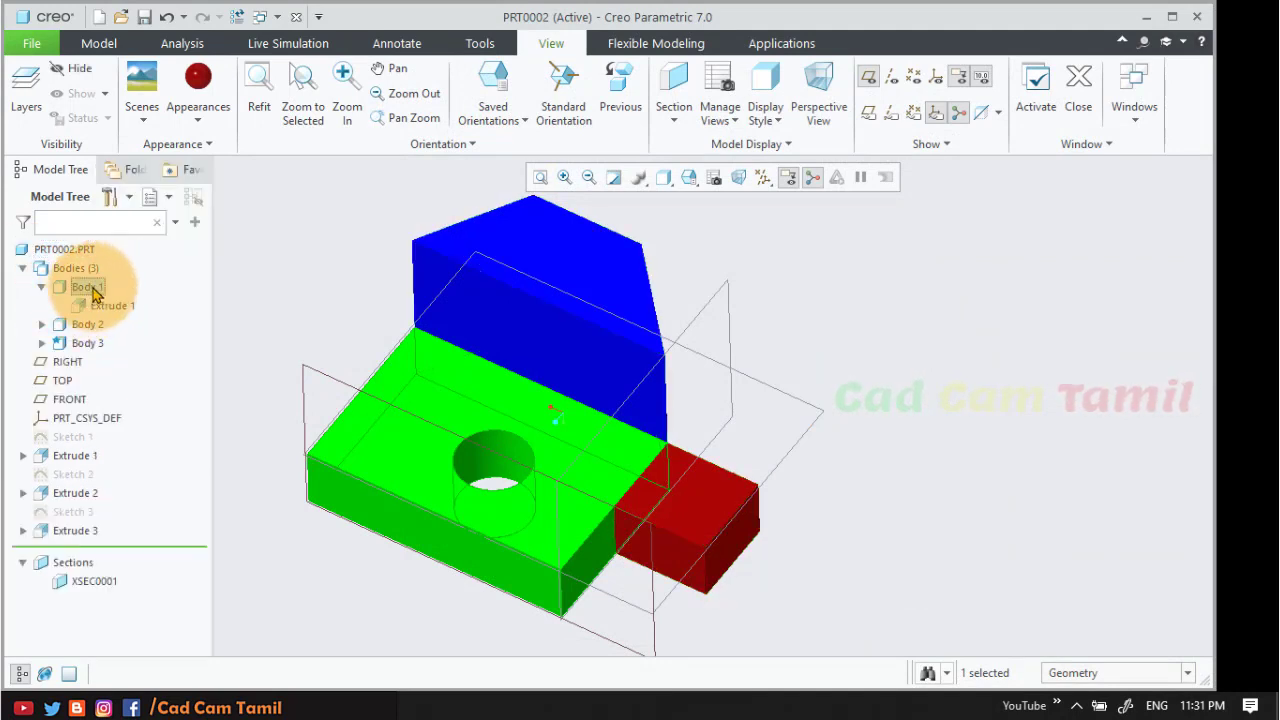
pyautogui.rightClick(95, 291)
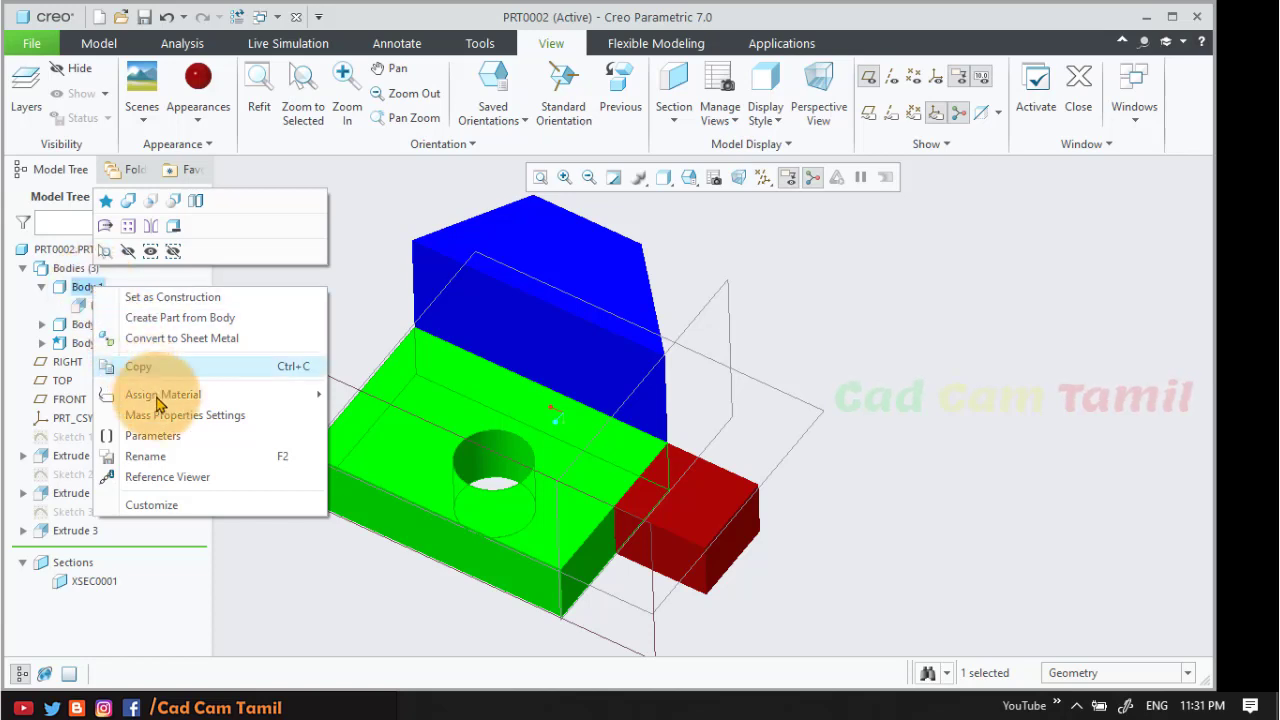
pyautogui.moveTo(130, 396)
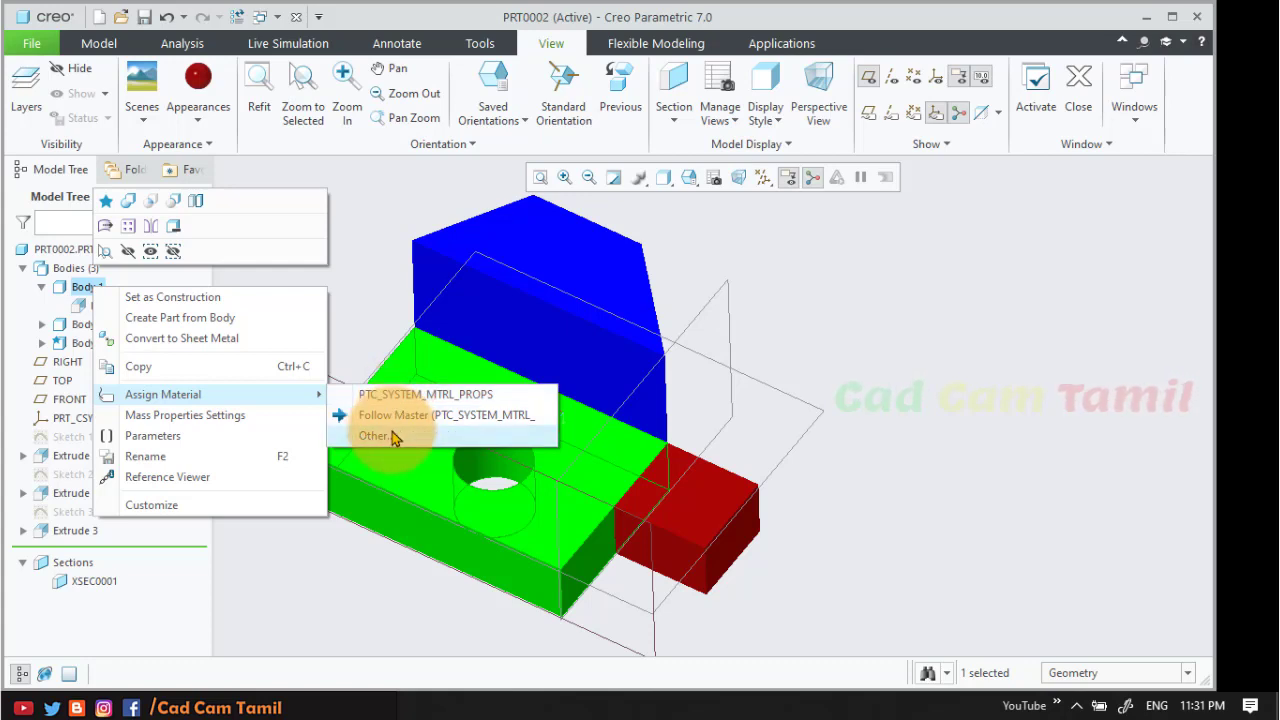
pyautogui.click(352, 414)
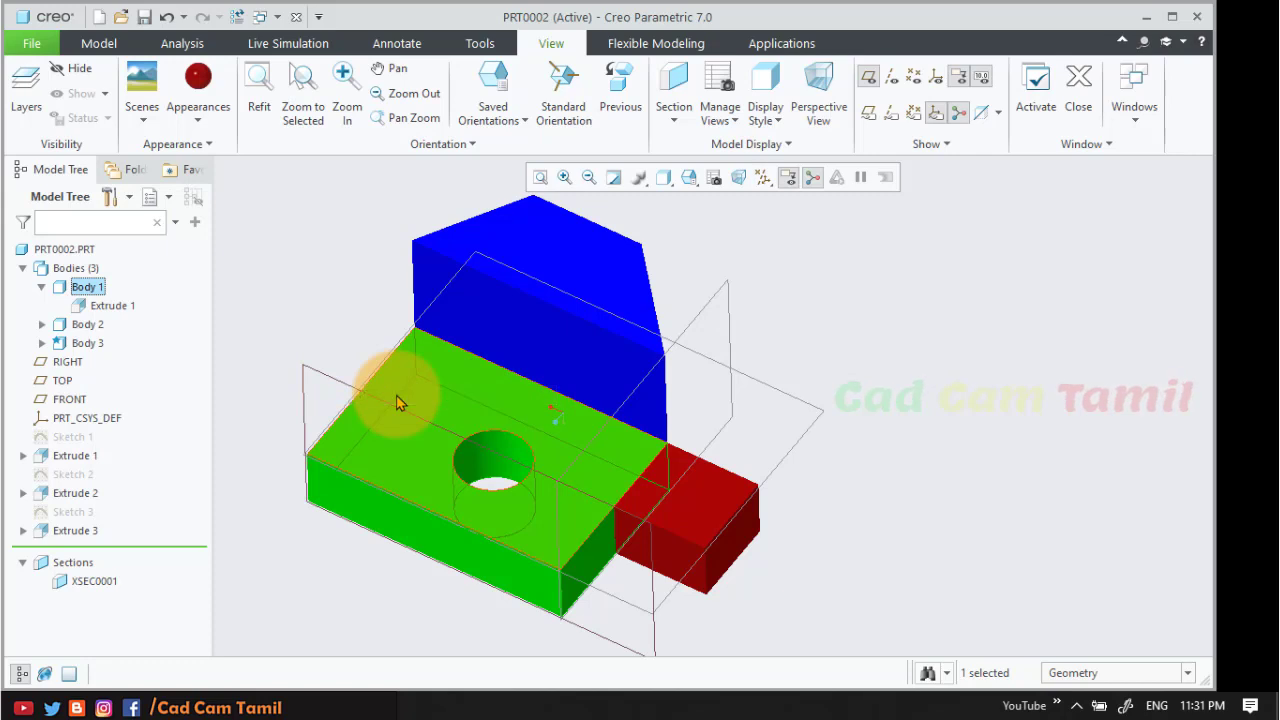
# - Open the material library for Body 1 and look through the Standard-Materials_Granta-Design and Fluid-Materials folders
pyautogui.rightClick(84, 288)
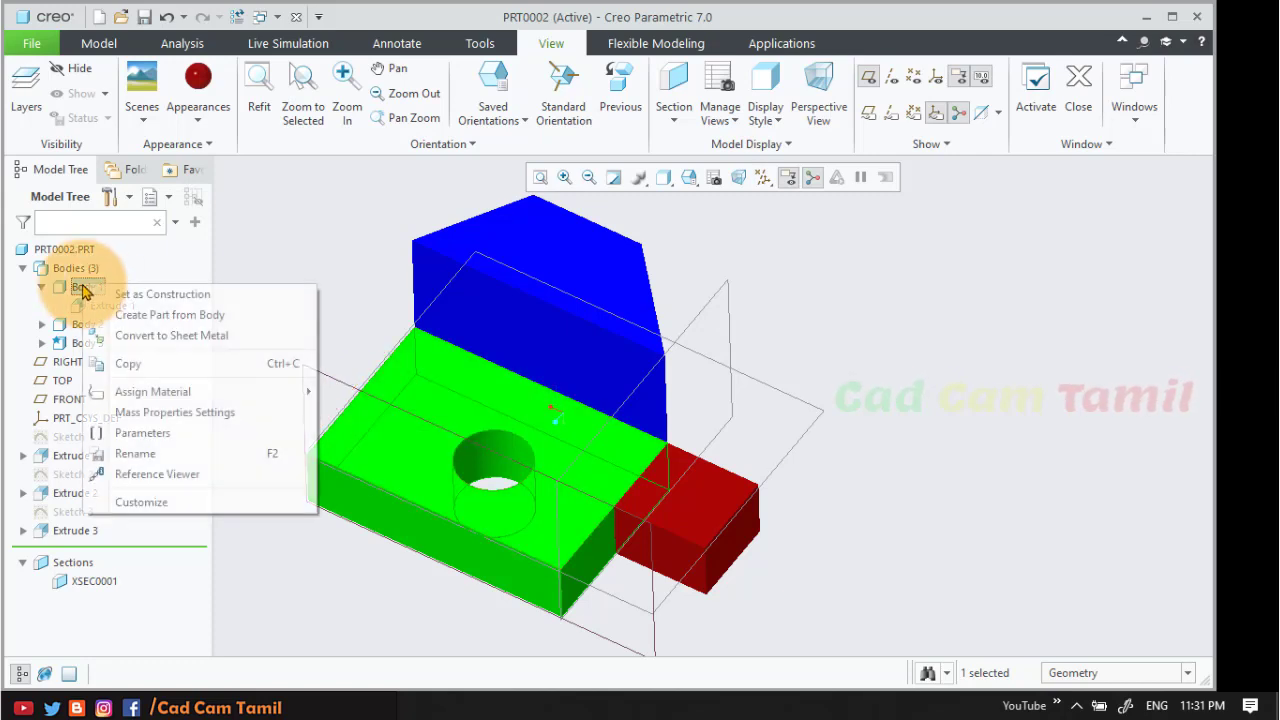
pyautogui.moveTo(186, 392)
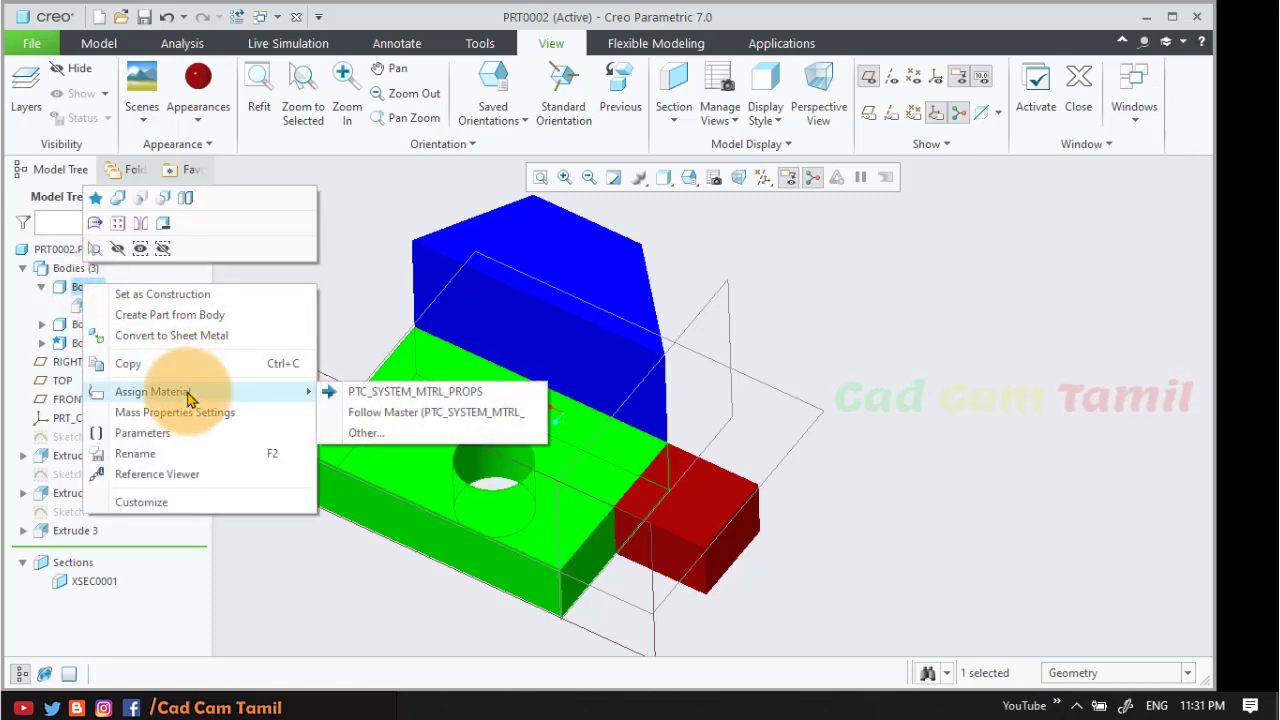
pyautogui.click(375, 431)
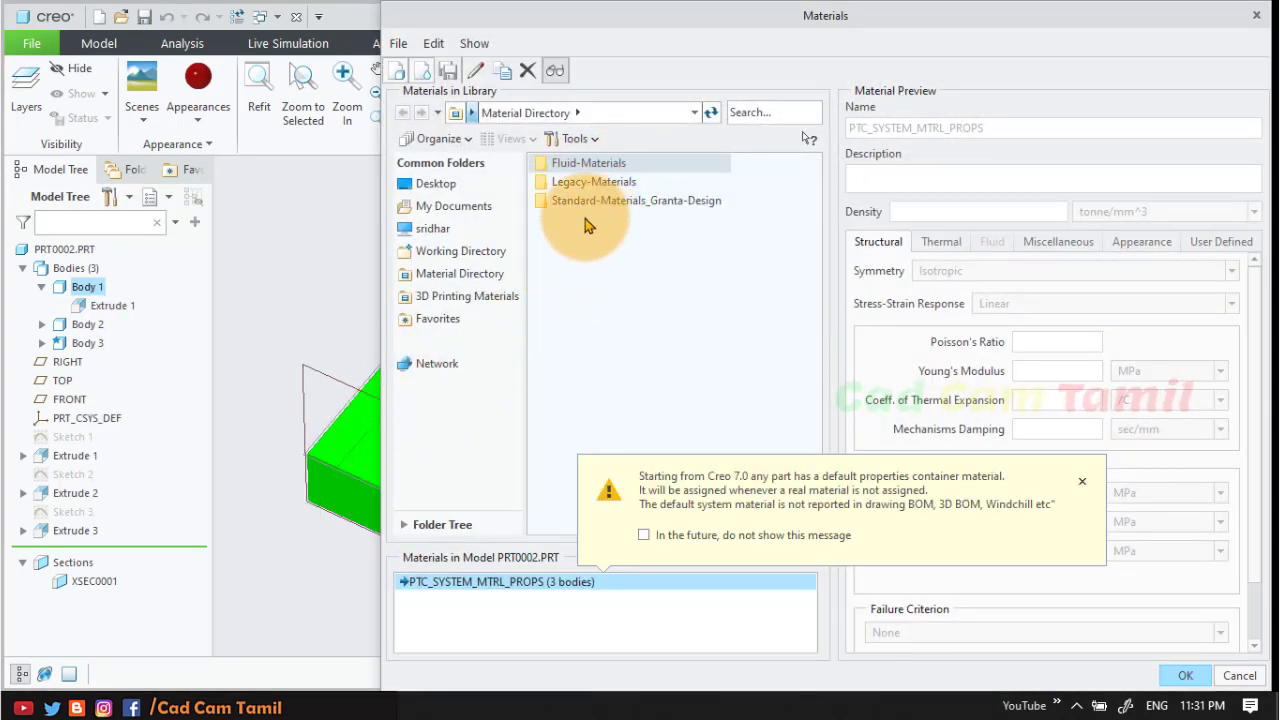
pyautogui.doubleClick(636, 201)
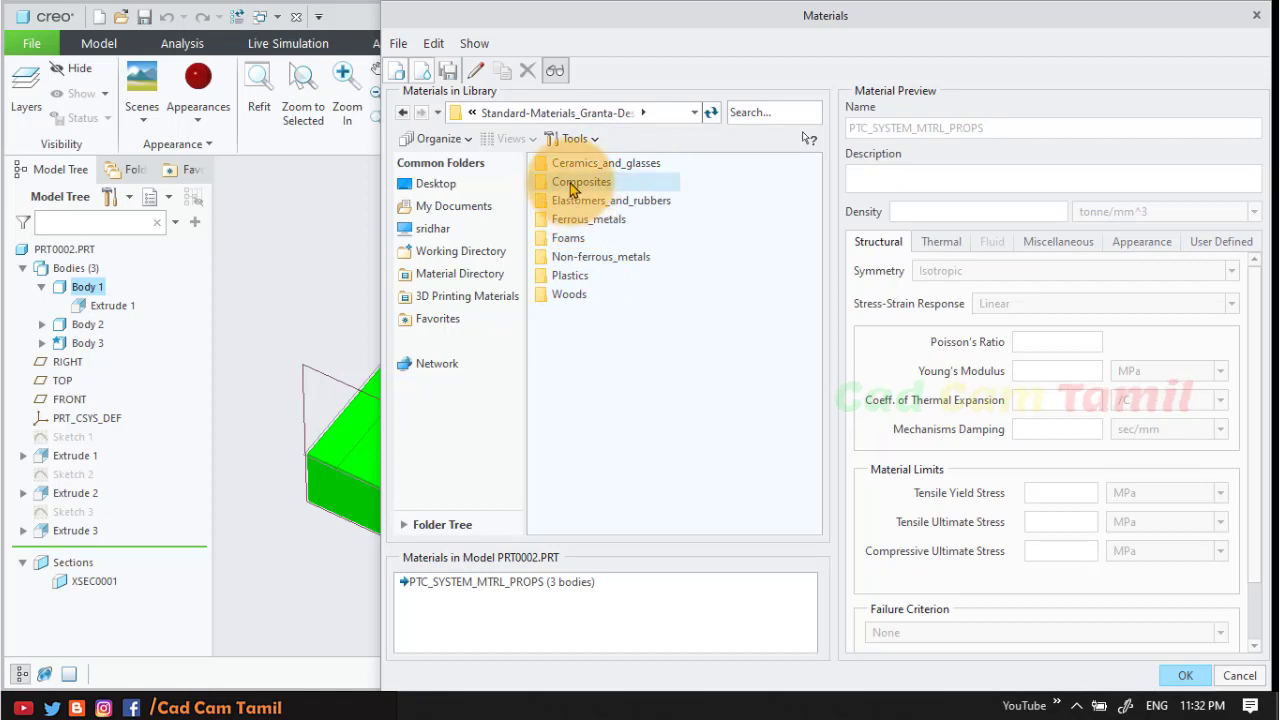
pyautogui.click(401, 114)
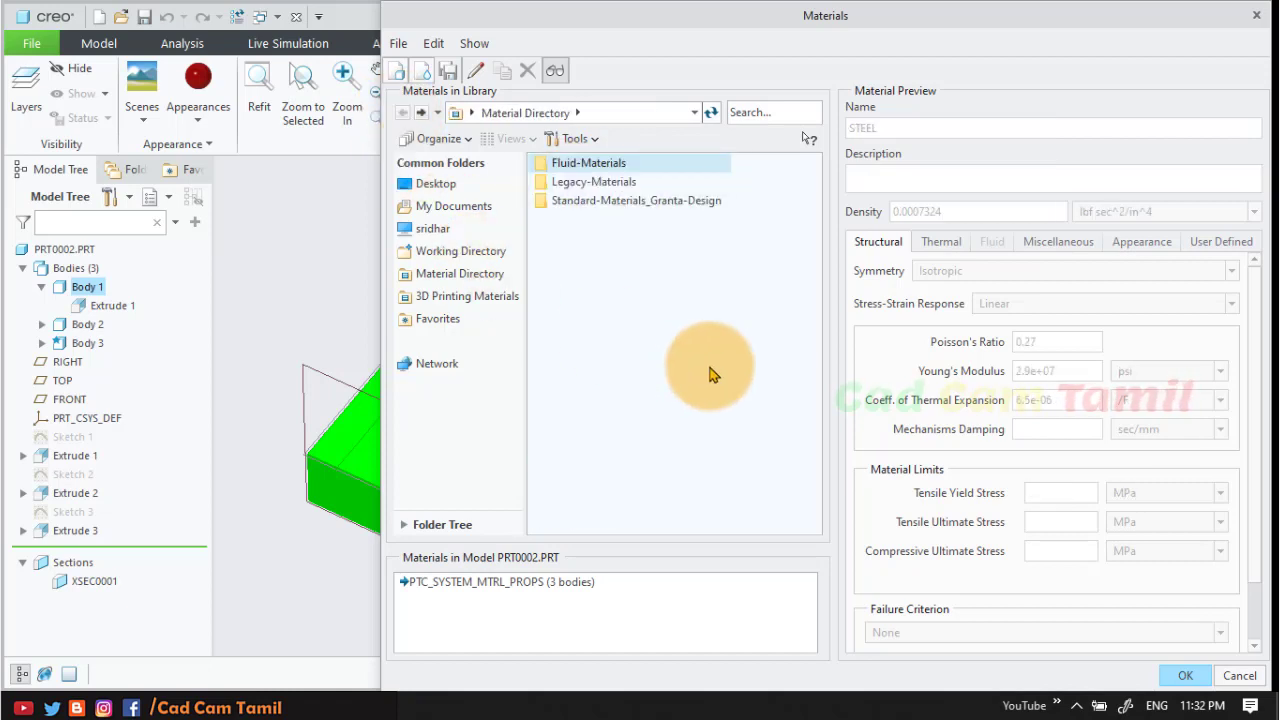
pyautogui.doubleClick(599, 166)
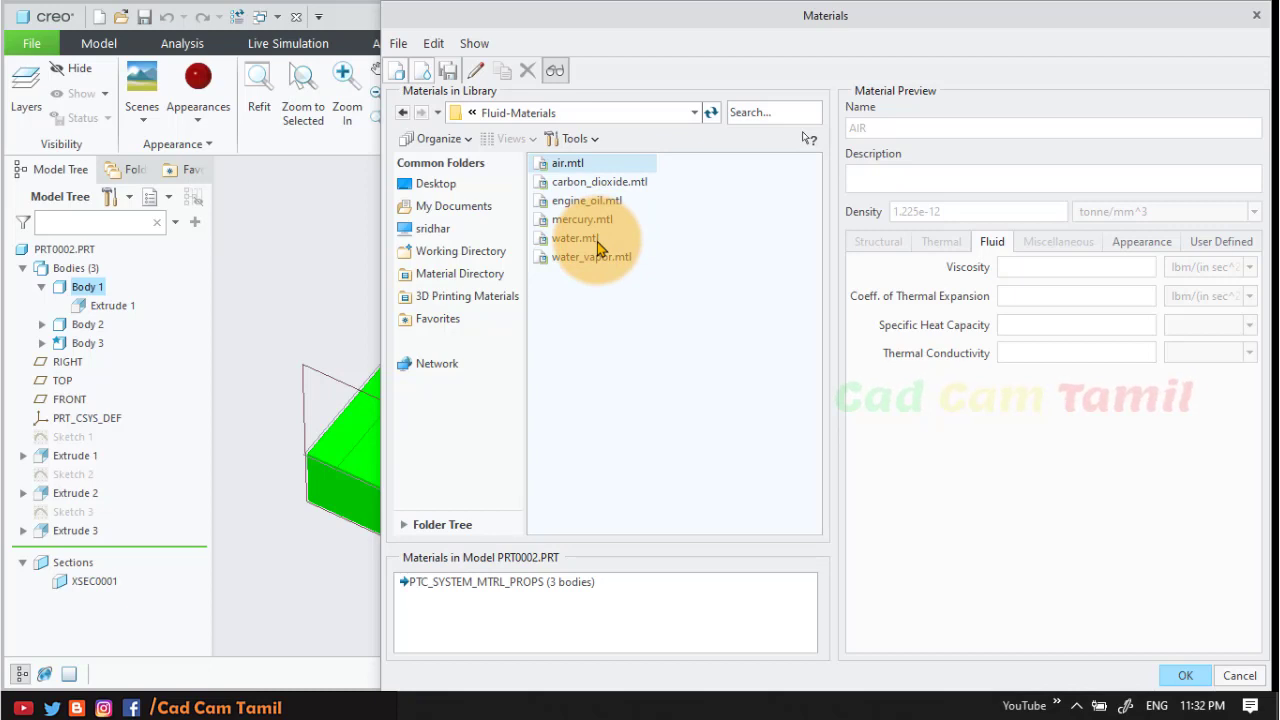
pyautogui.click(408, 114)
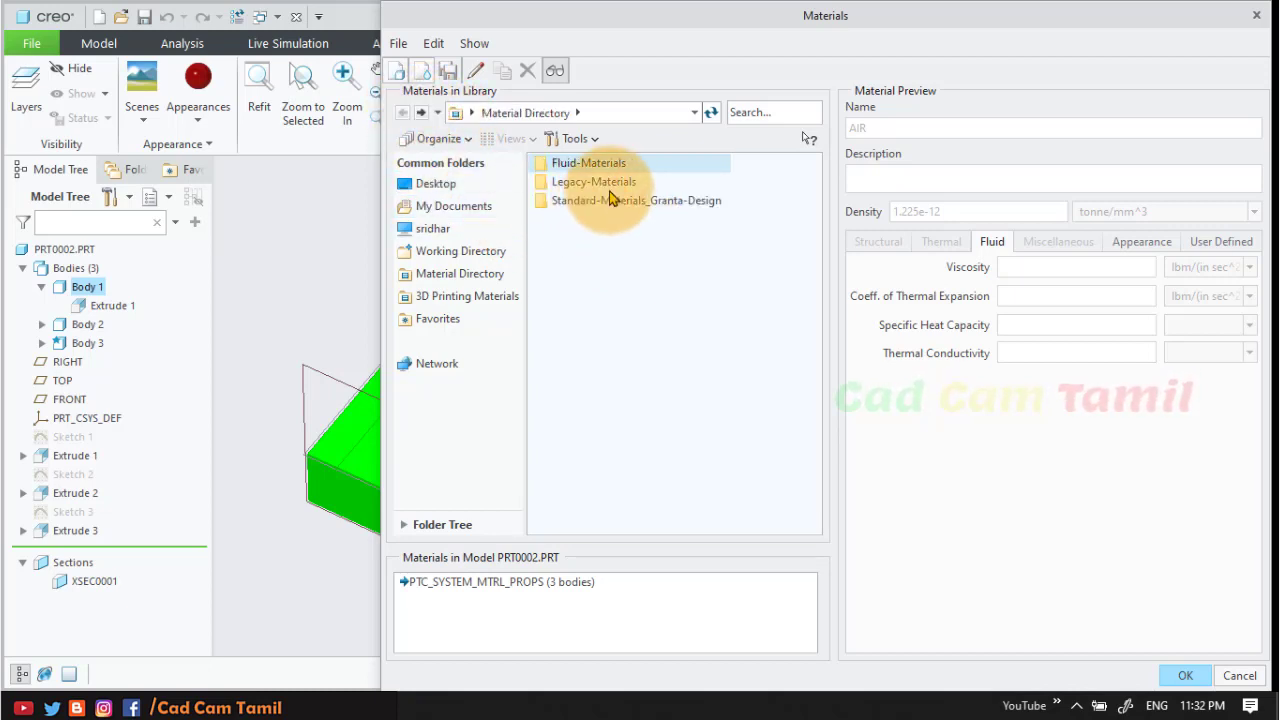
# - Preview several materials in the Legacy-Materials folder and add steel.mtl to the model's materials
pyautogui.doubleClick(611, 185)
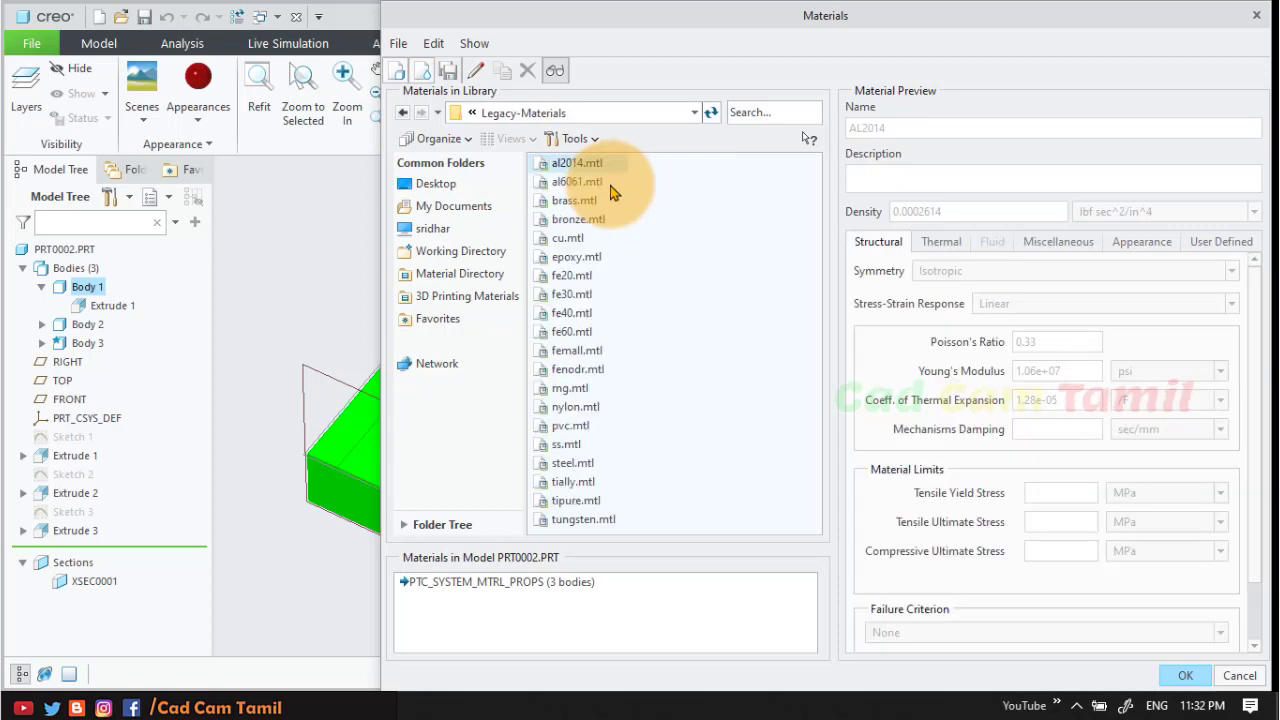
pyautogui.click(574, 279)
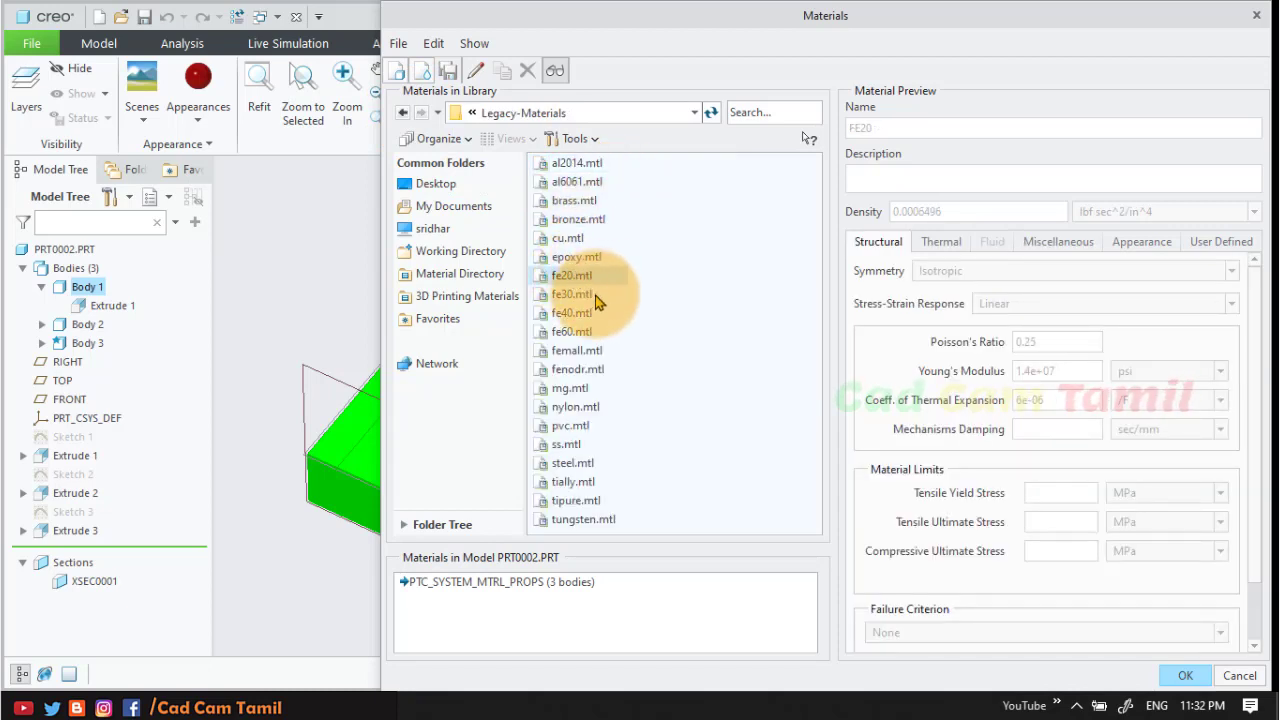
pyautogui.click(584, 368)
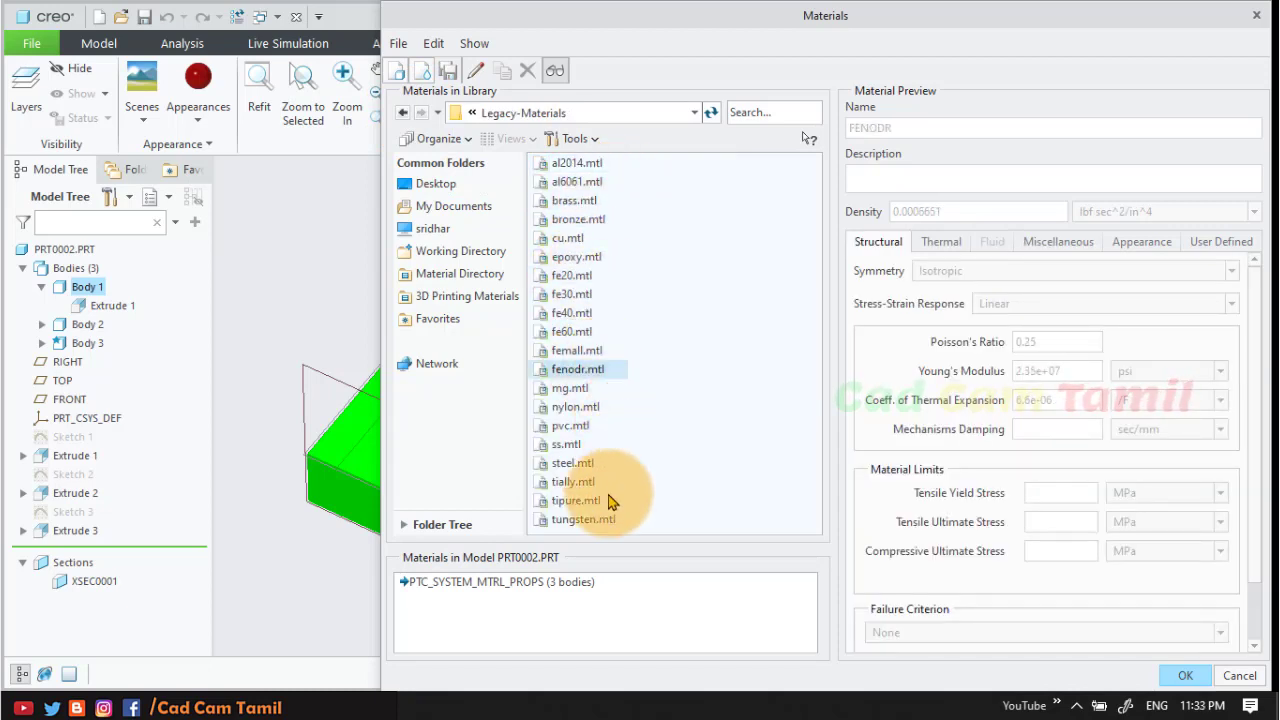
pyautogui.click(572, 427)
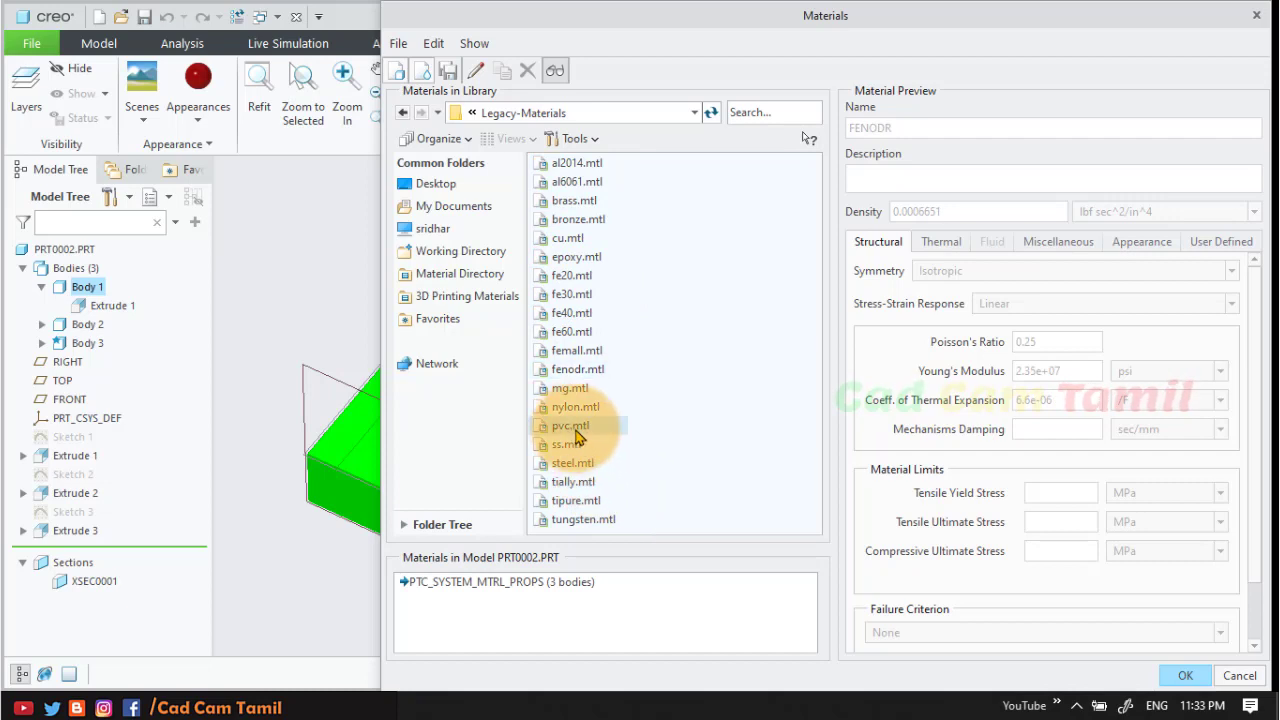
pyautogui.click(585, 465)
pyautogui.click(587, 447)
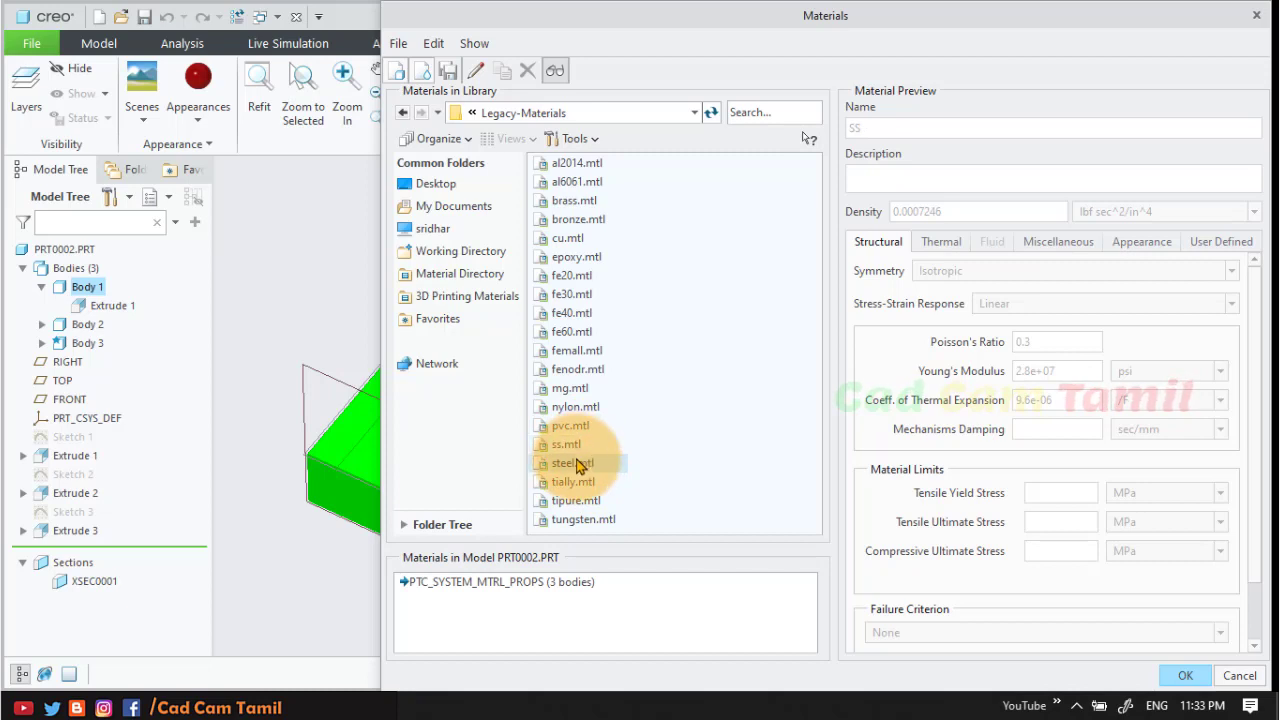
pyautogui.click(1180, 676)
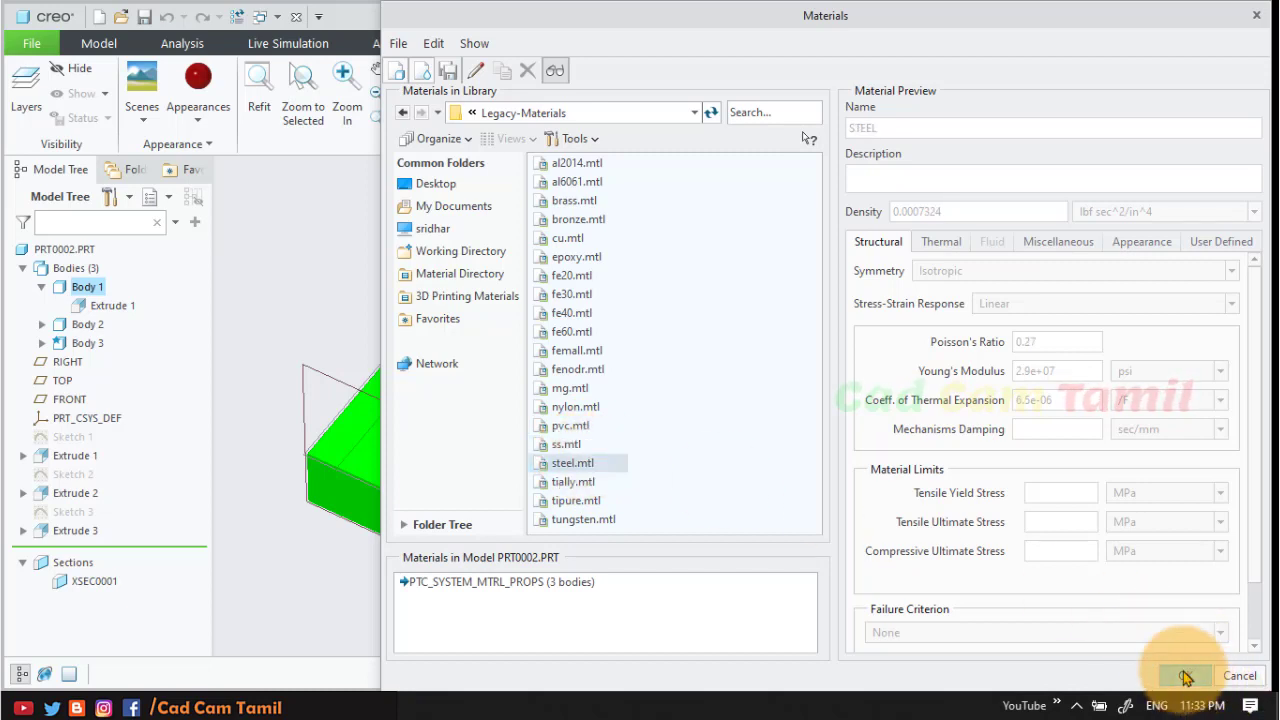
pyautogui.click(722, 391)
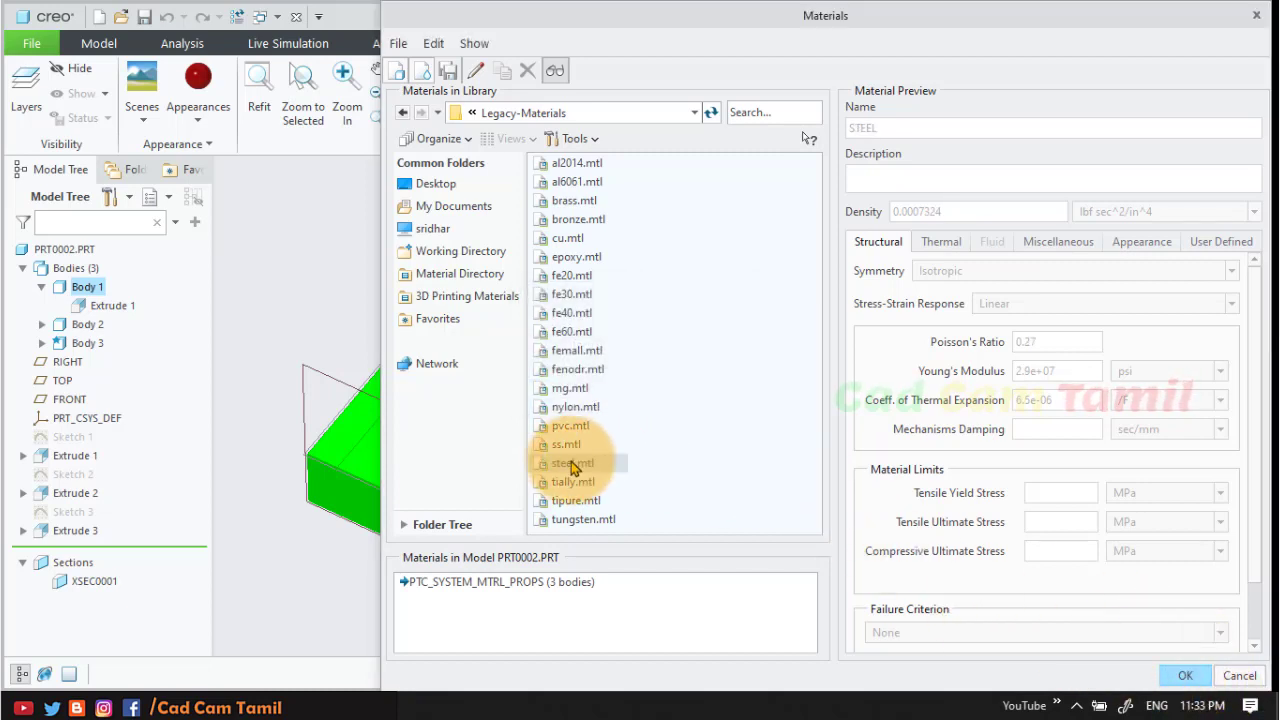
pyautogui.doubleClick(573, 464)
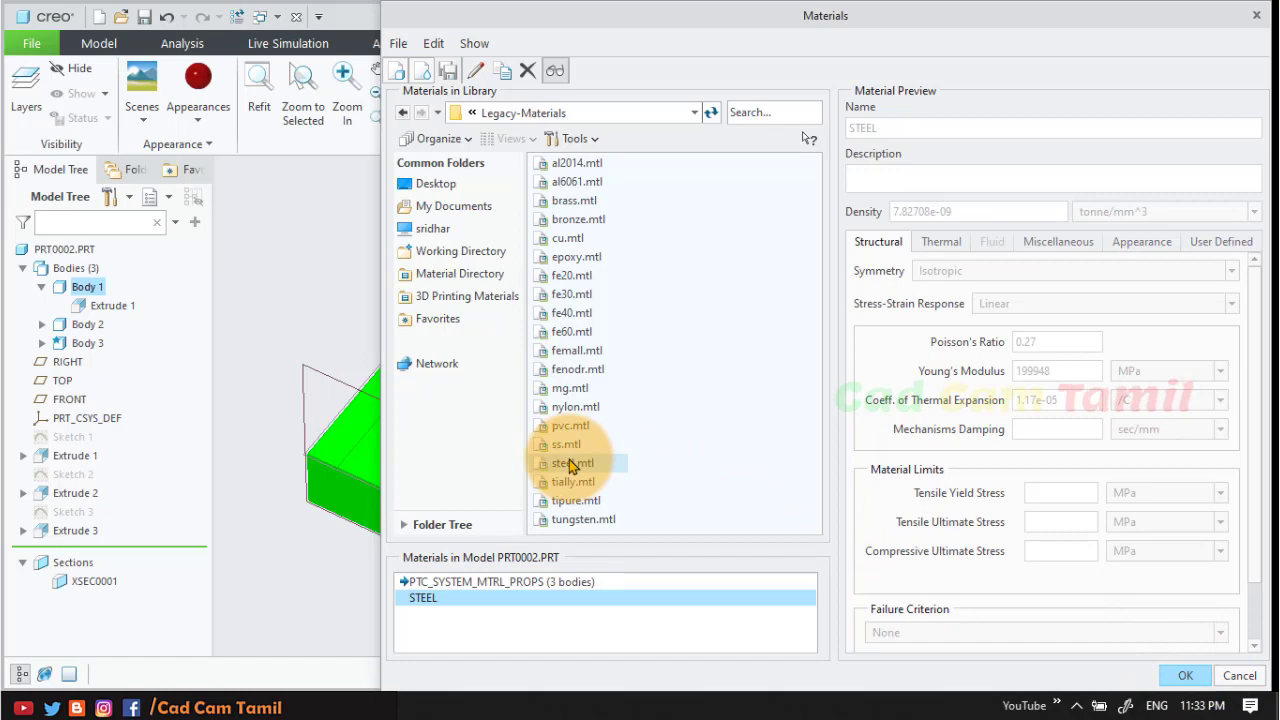
# - Review the STEEL material definition and assign STEEL to Body 1
pyautogui.doubleClick(418, 600)
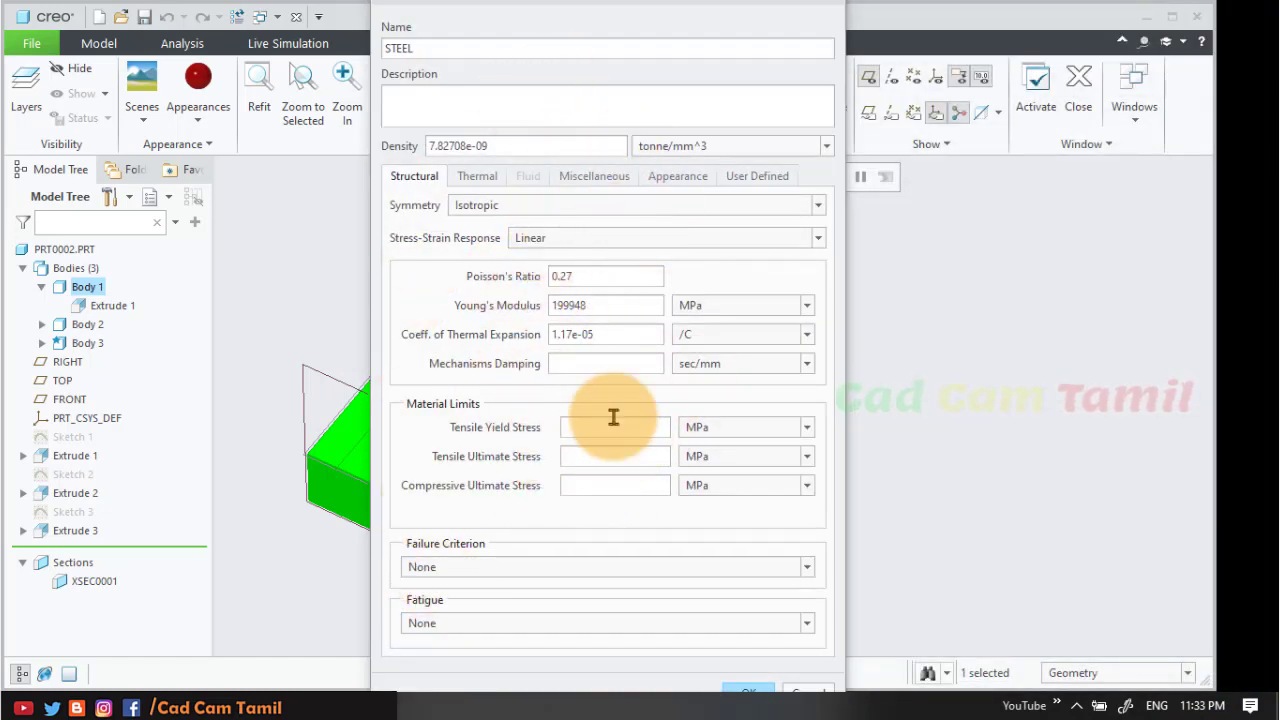
pyautogui.click(749, 692)
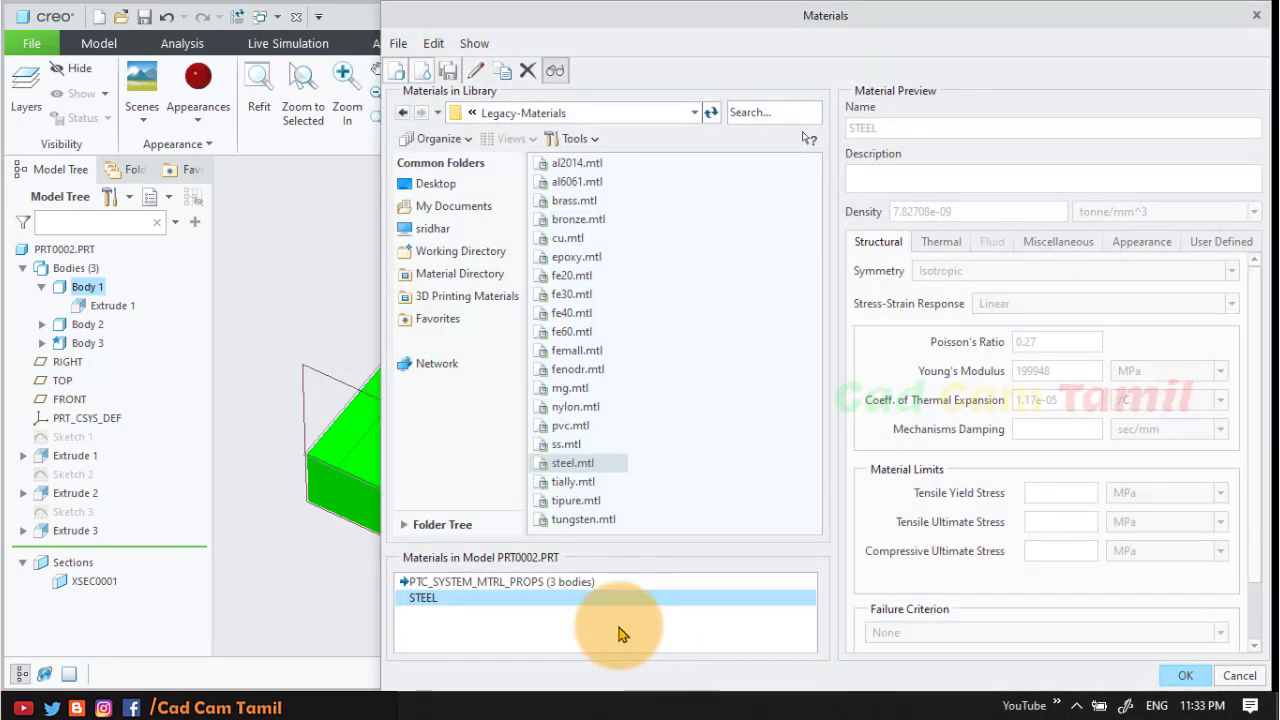
pyautogui.click(1185, 675)
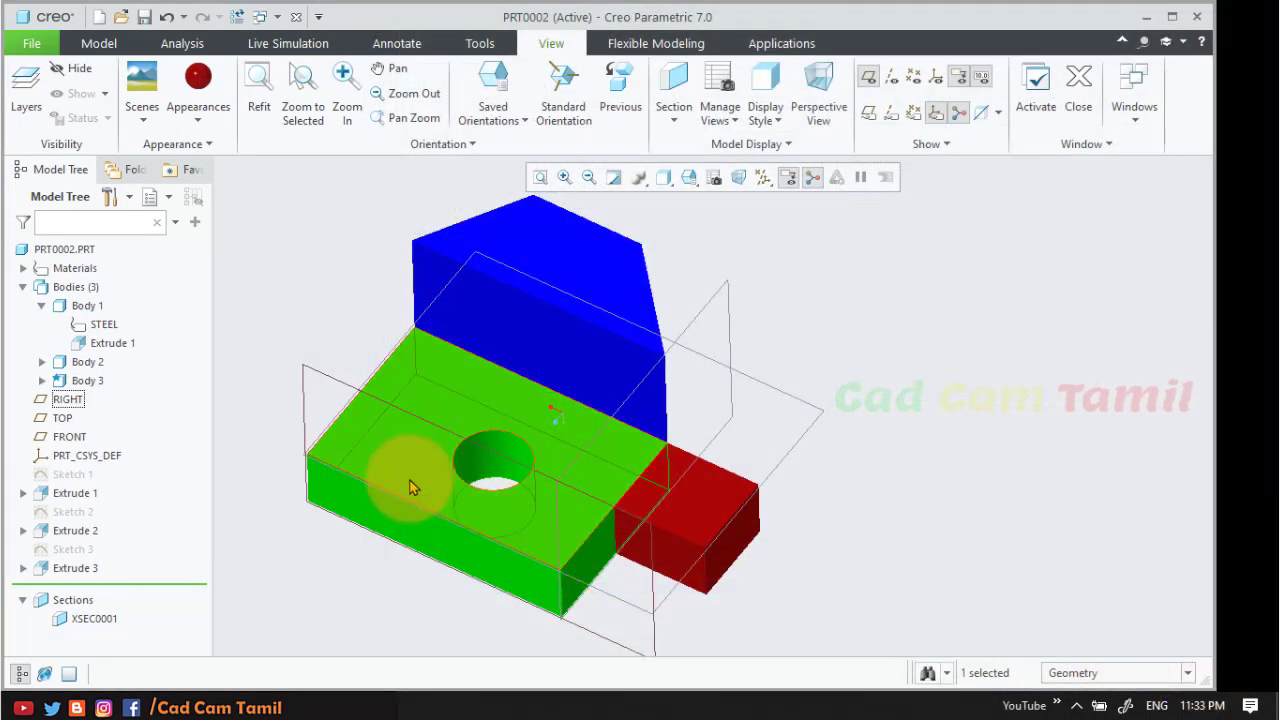
# - Open the mass properties settings of Body 1 and move the window clear of the model
pyautogui.click(90, 307)
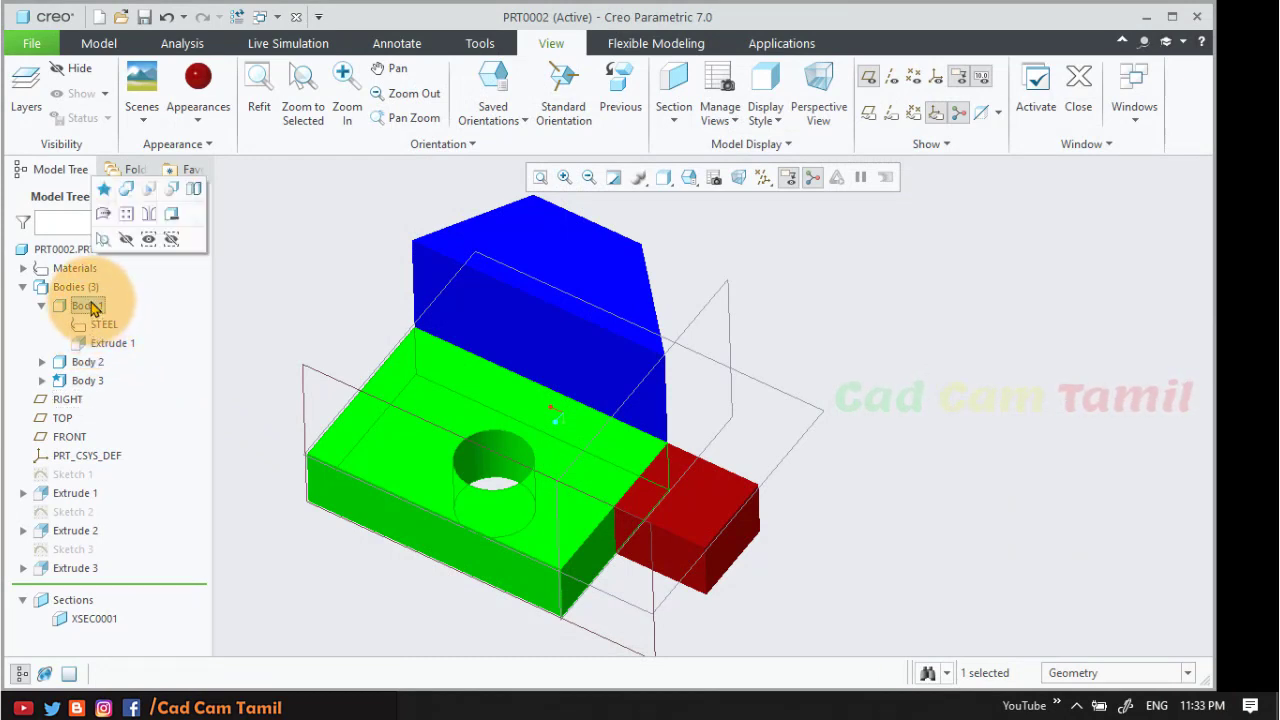
pyautogui.rightClick(92, 309)
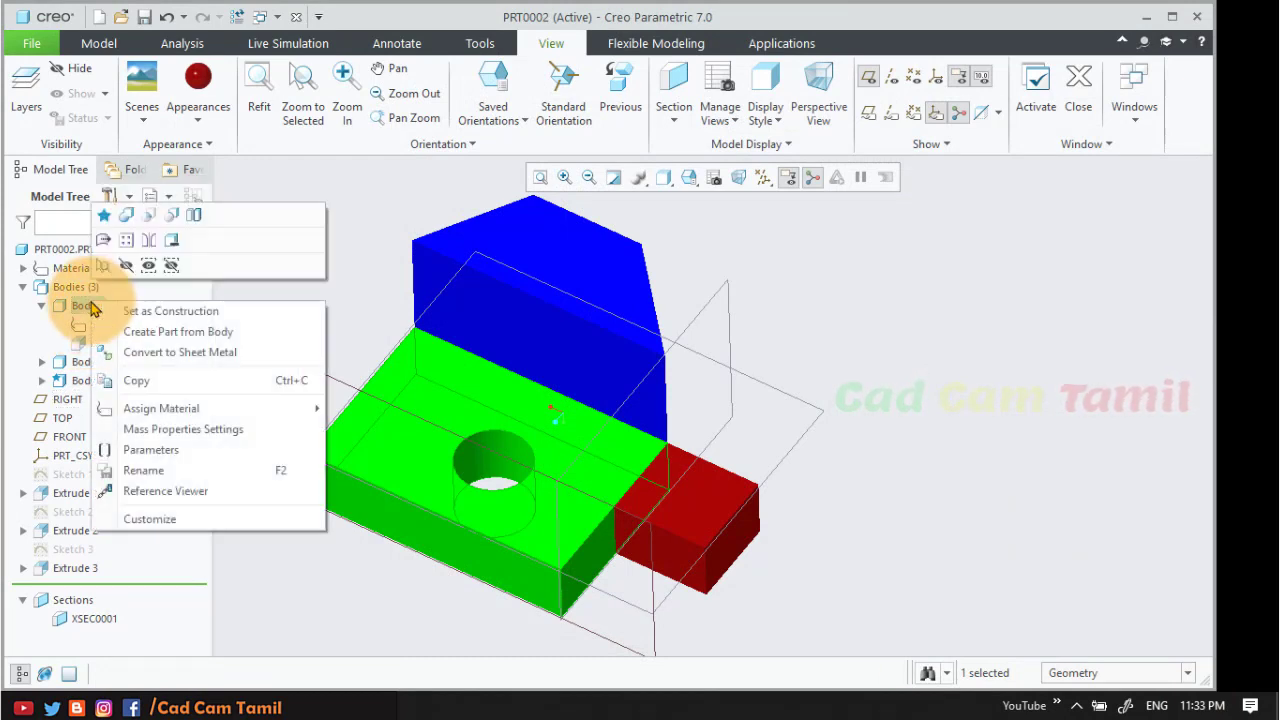
pyautogui.click(222, 429)
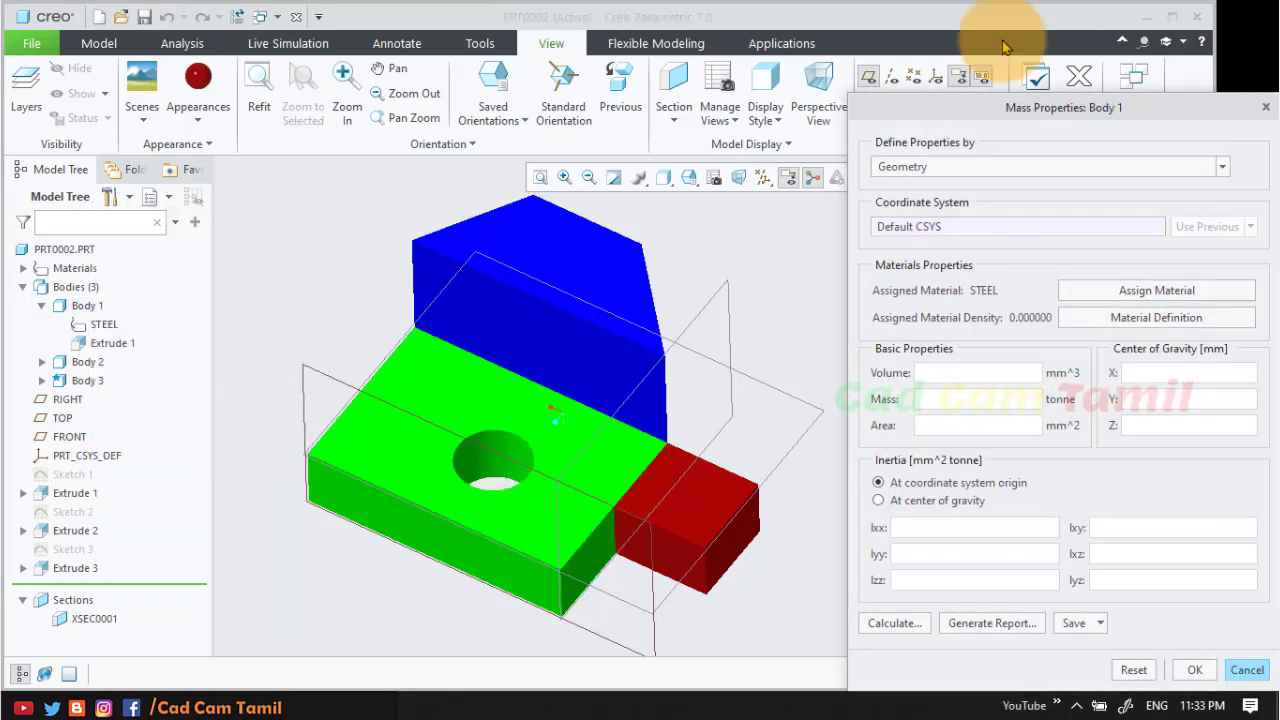
pyautogui.moveTo(935, 107); pyautogui.dragTo(1000, 90)
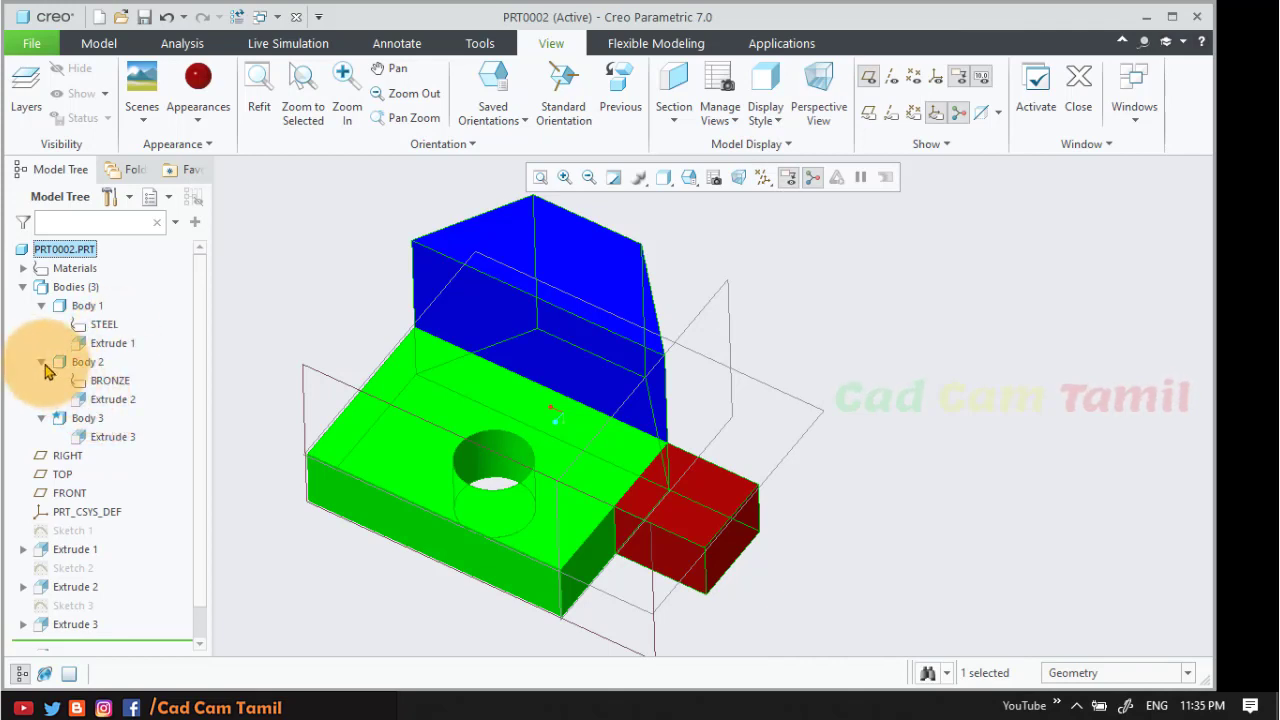
# - Collapse the Body 2, Body 1 and Bodies branches in the model tree and clear the part selection
pyautogui.click(43, 363)
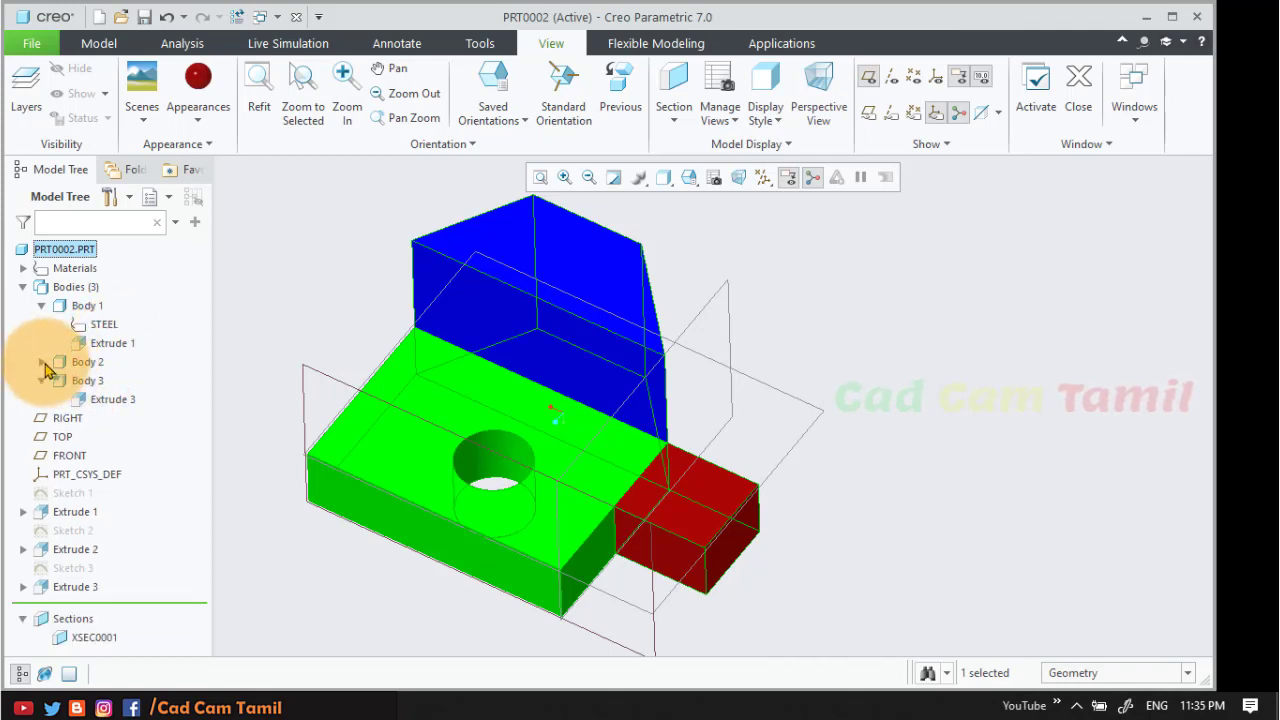
pyautogui.click(42, 306)
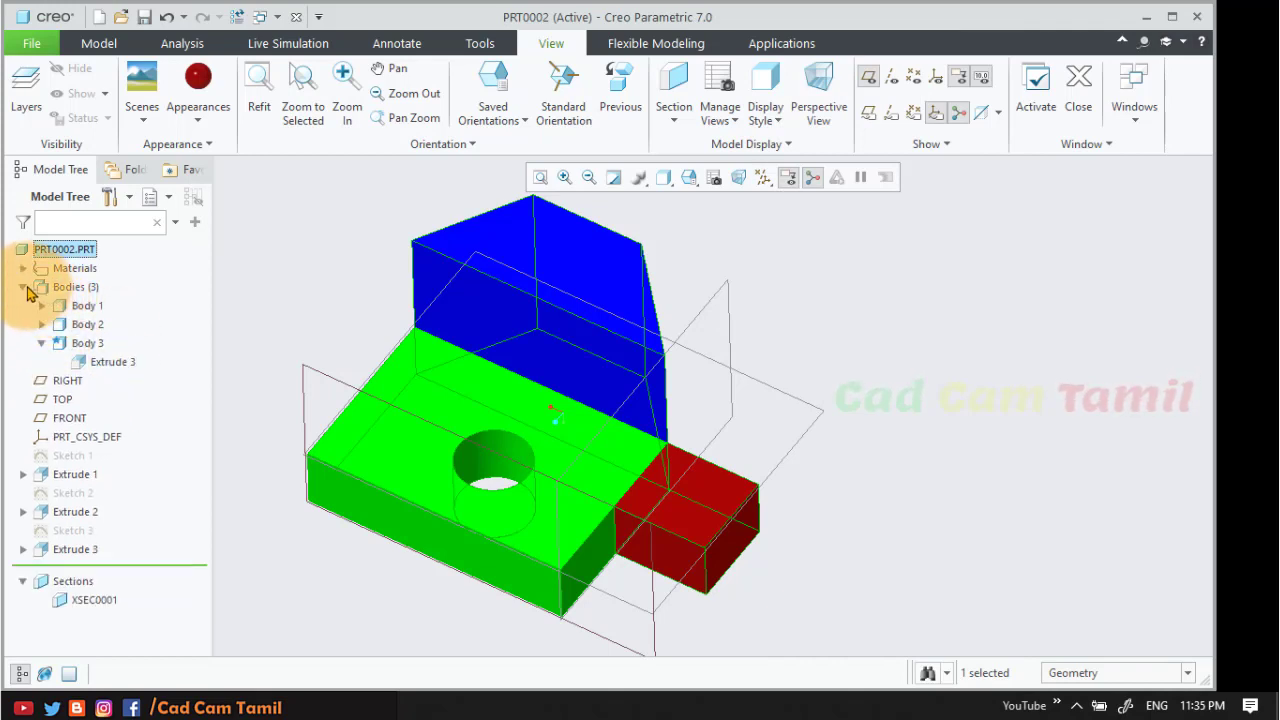
pyautogui.click(25, 288)
pyautogui.click(267, 286)
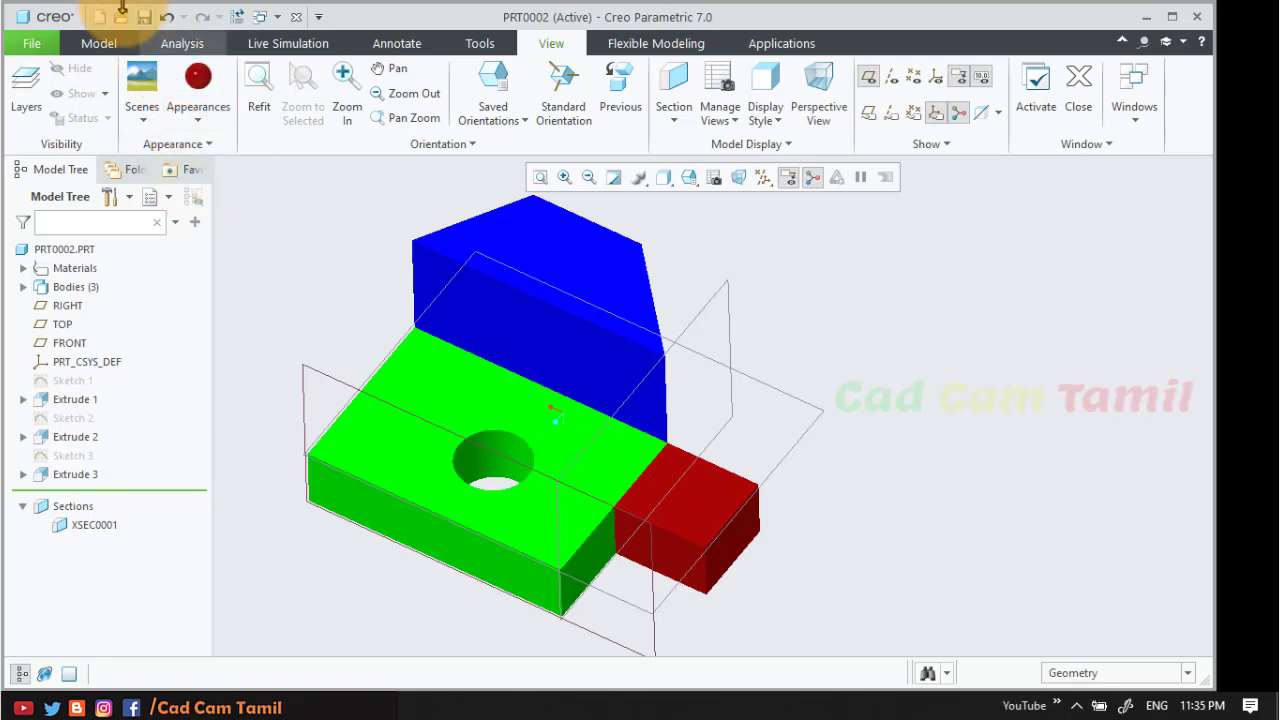
# - Create a new drawing of prt0002.prt using the c_drawing template
pyautogui.click(99, 17)
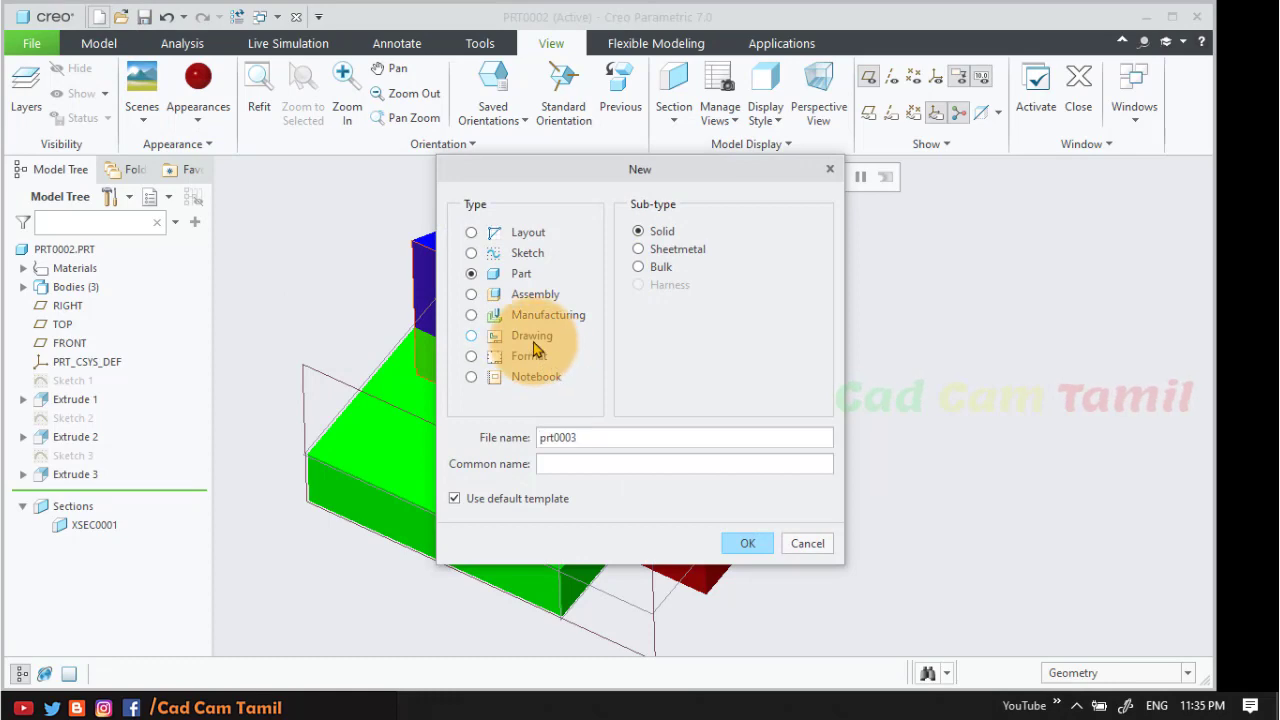
pyautogui.click(540, 336)
pyautogui.click(745, 570)
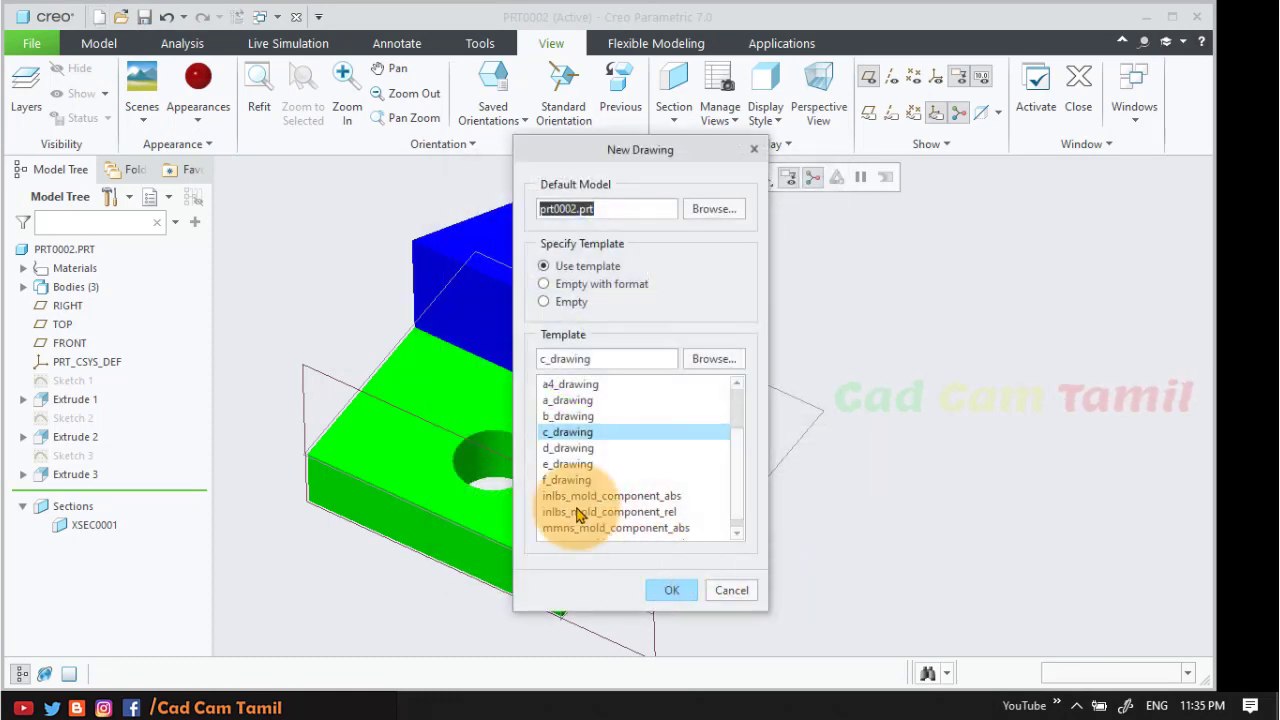
pyautogui.scroll(-1, 672, 522)
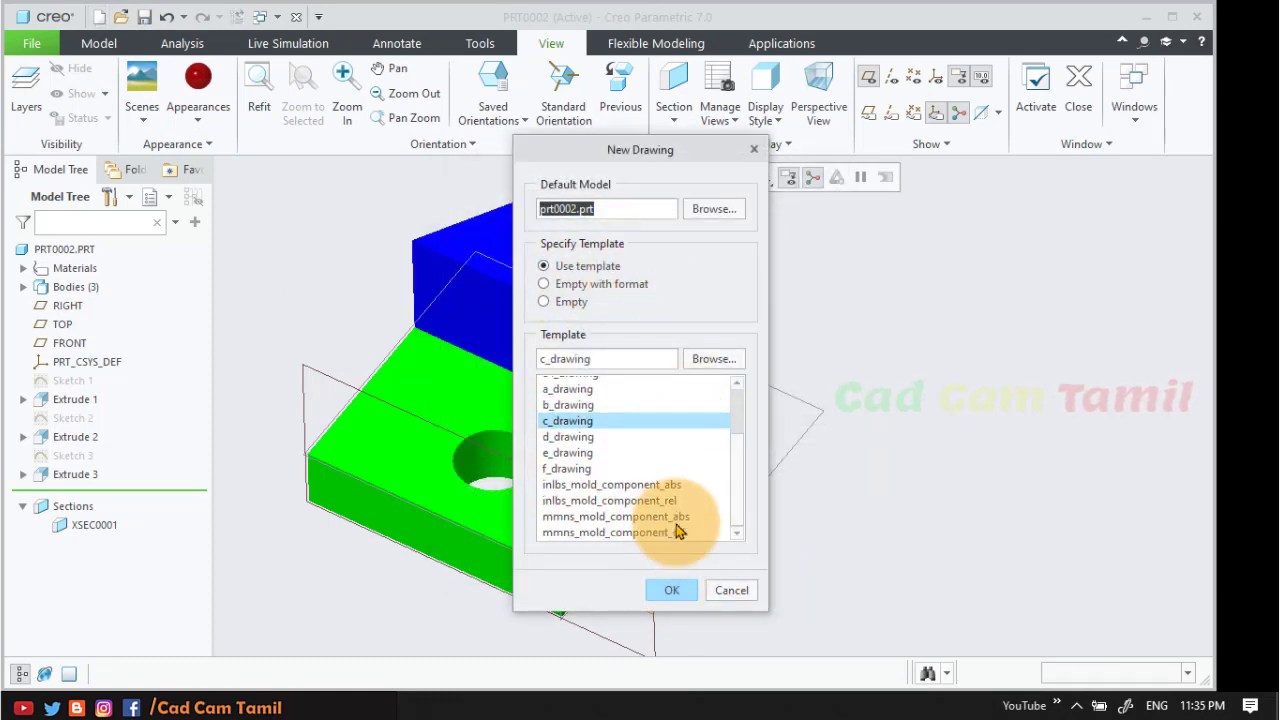
pyautogui.click(670, 591)
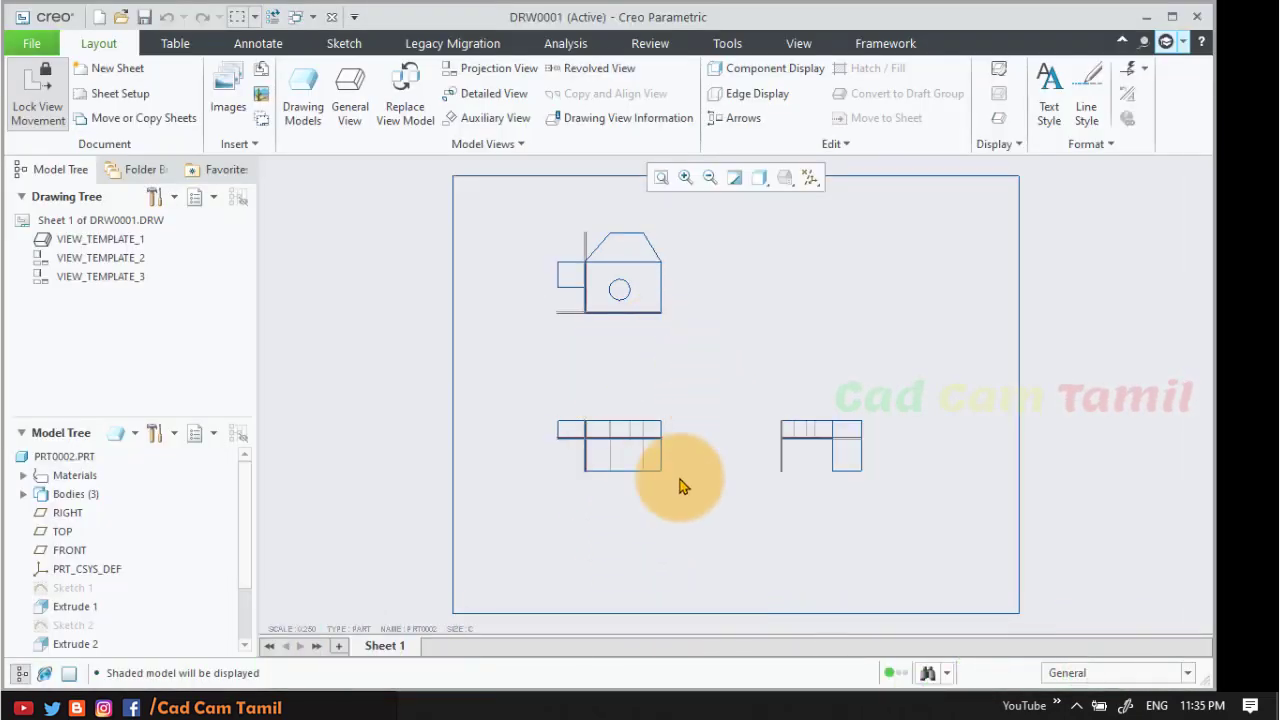
# - Set the drawing sheet's scale to 0.5
pyautogui.doubleClick(300, 627)
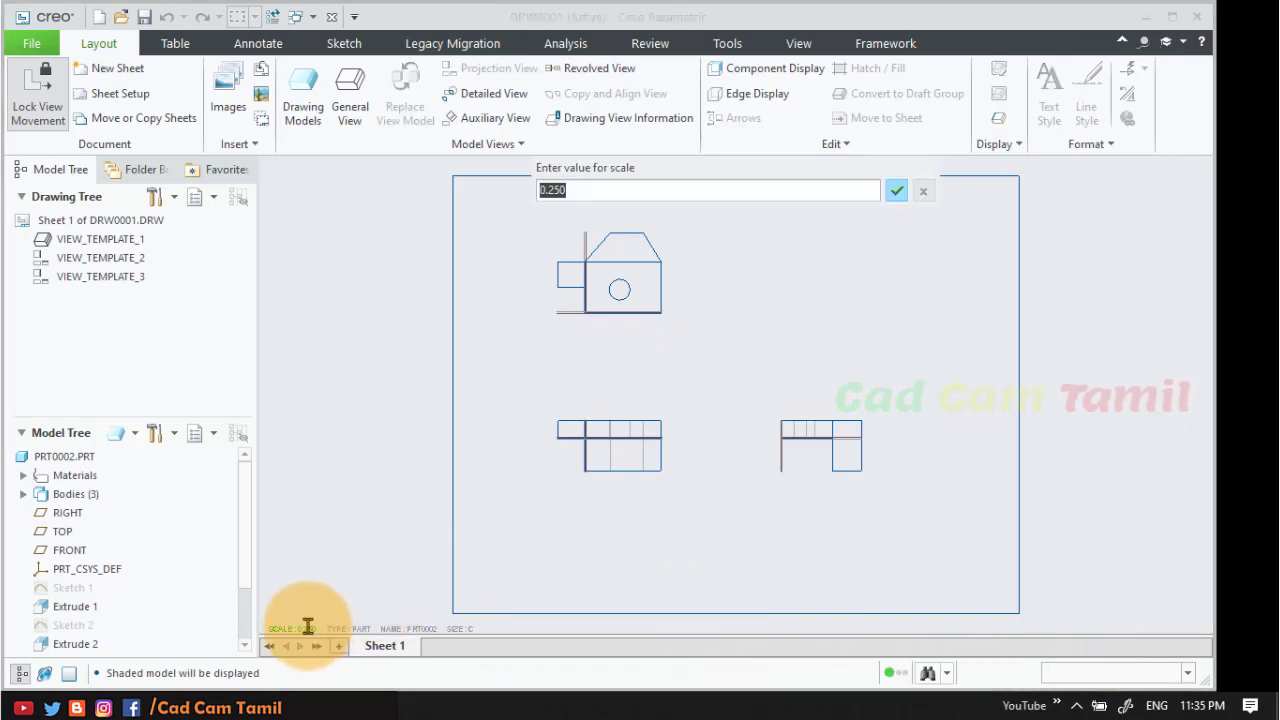
pyautogui.click(666, 192)
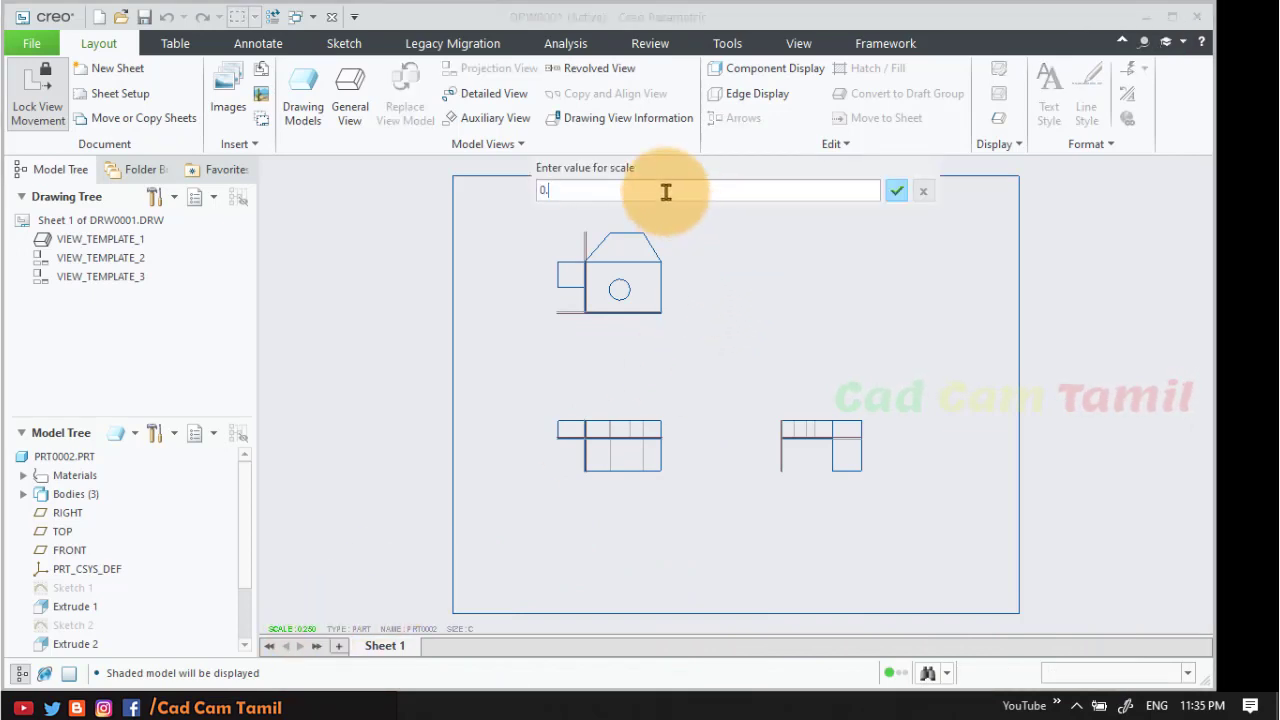
pyautogui.write('5')
pyautogui.press('Return')
# - Turn the side projection VIEW_TEMPLATE_3 into a full 2D section view using cross-section XSEC0001
pyautogui.click(866, 438)
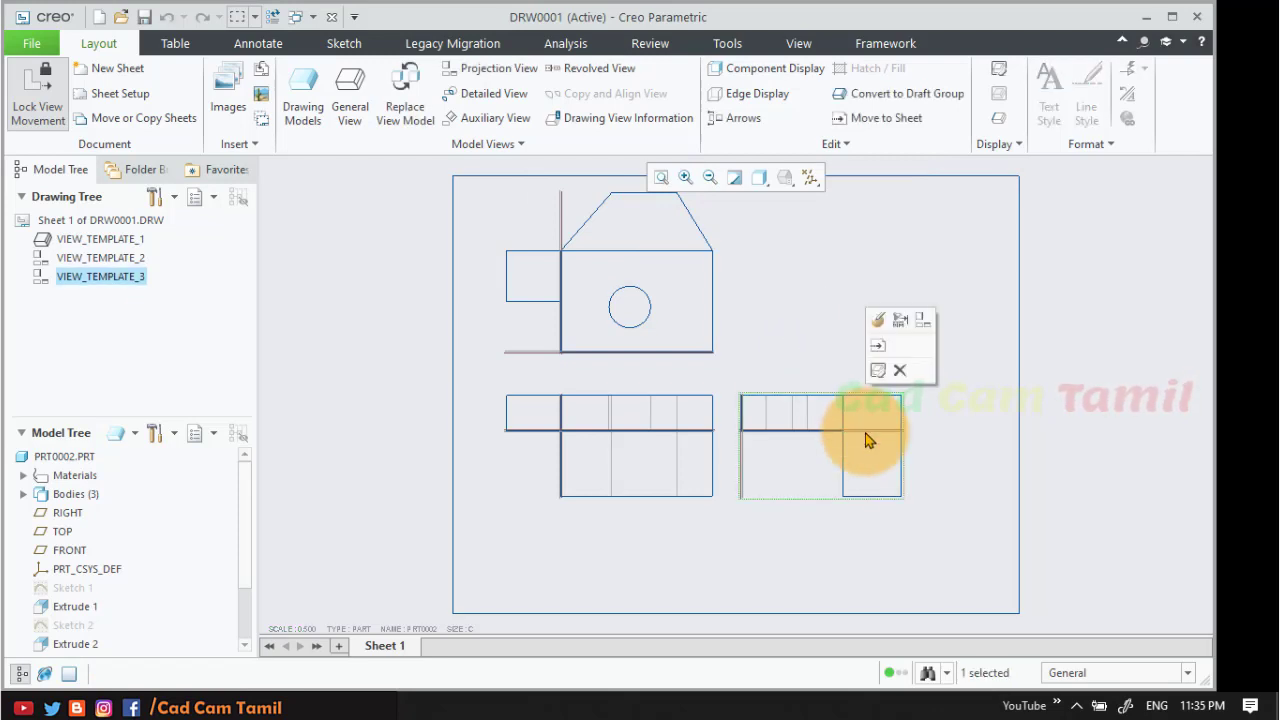
pyautogui.doubleClick(866, 438)
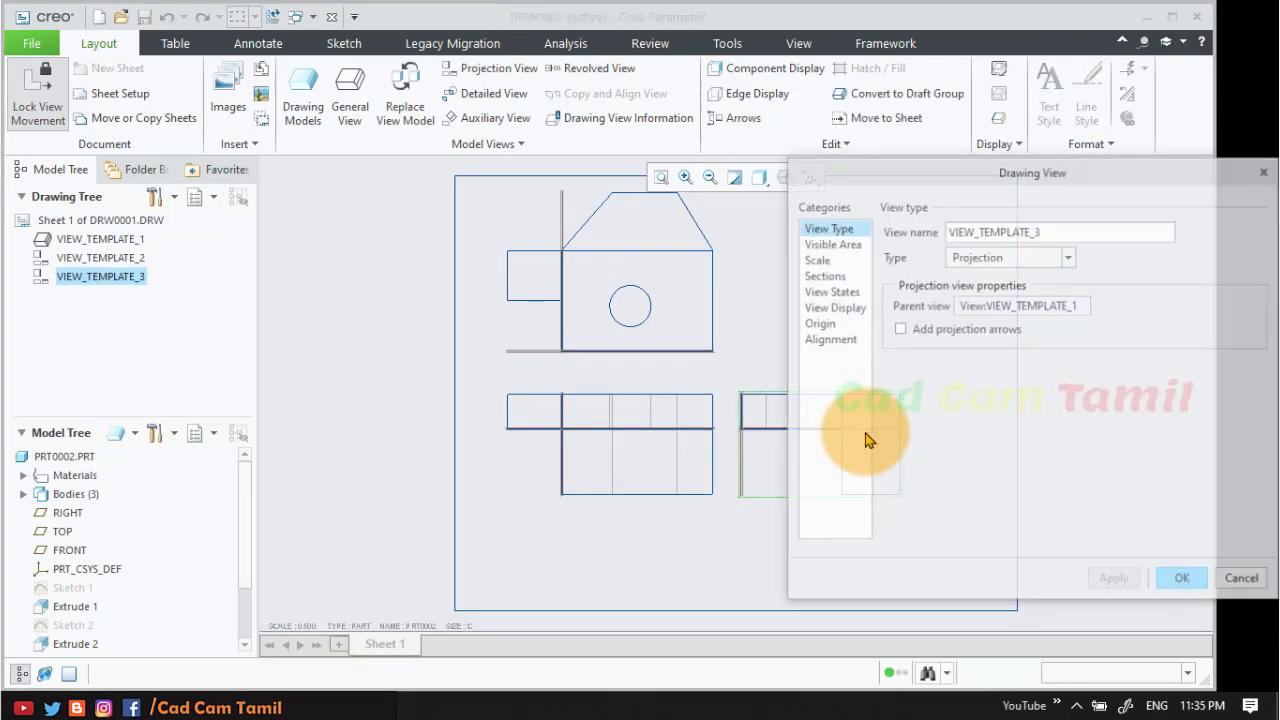
pyautogui.click(823, 276)
pyautogui.click(886, 243)
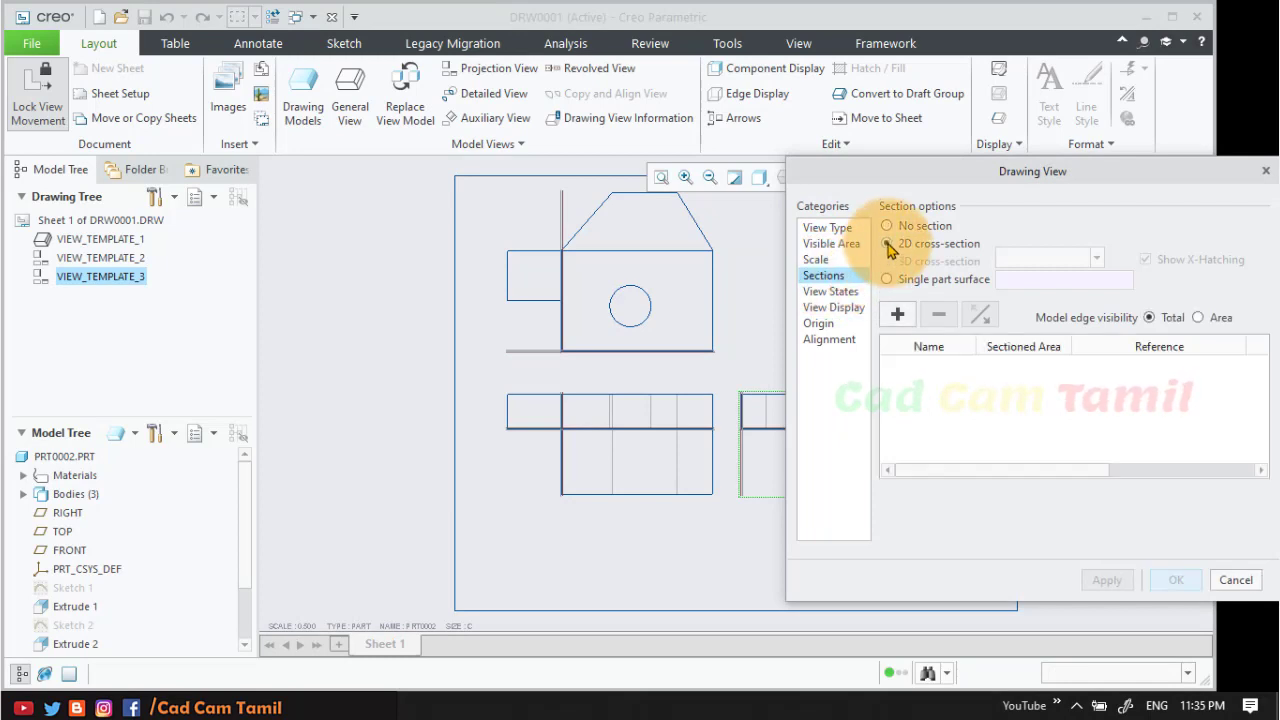
pyautogui.click(897, 314)
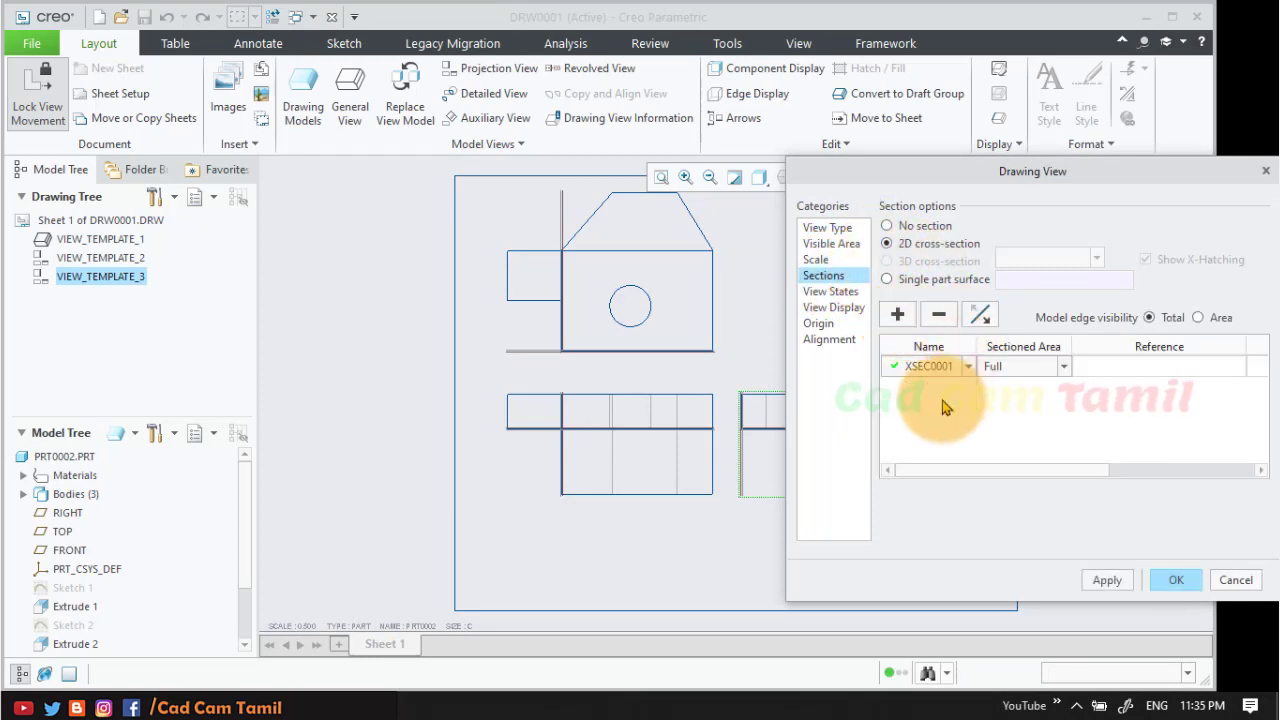
pyautogui.click(1100, 578)
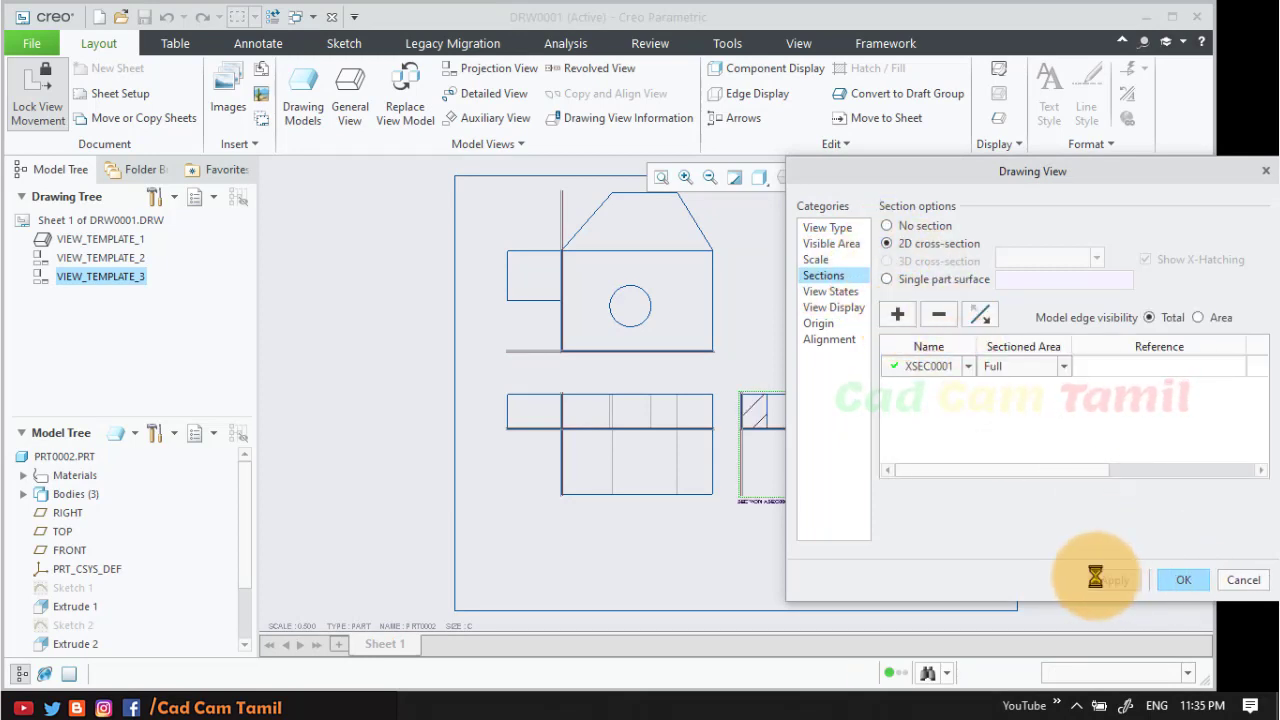
pyautogui.click(1178, 582)
# - Change the section hatching by body, giving the horizontal plate body in the section view a solid fill
pyautogui.scroll(-2, 866, 420)
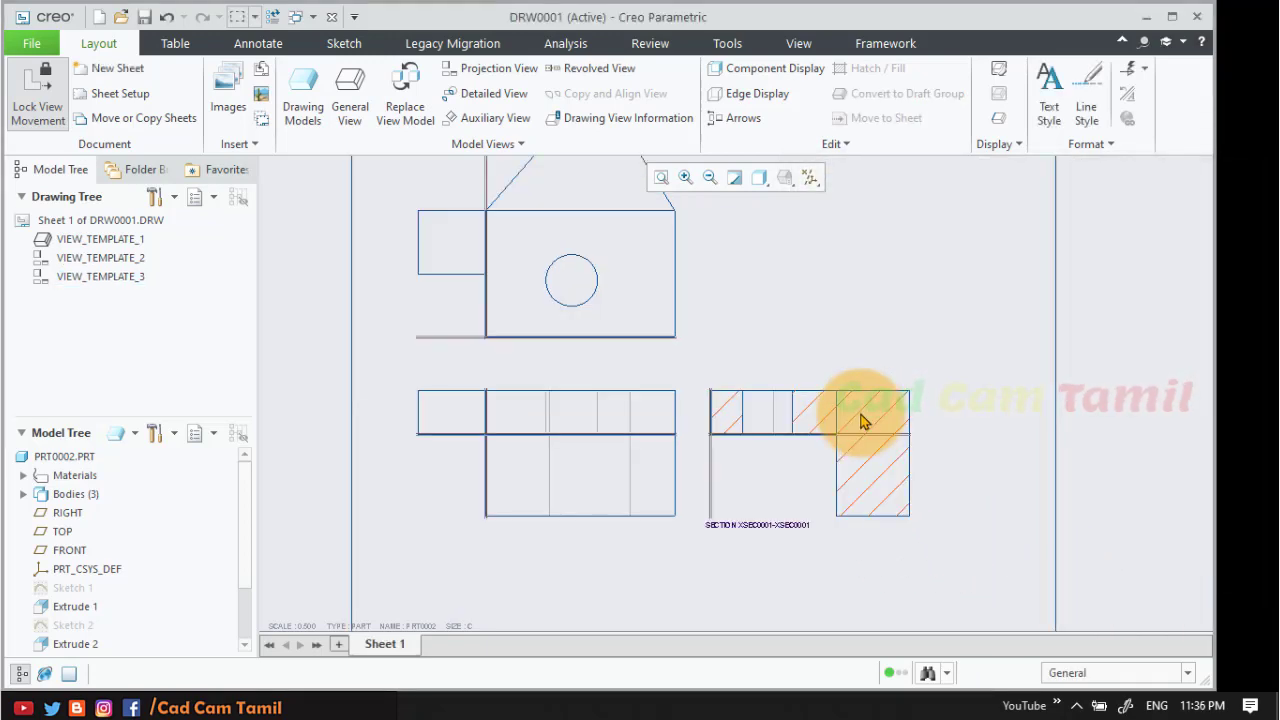
pyautogui.doubleClick(874, 483)
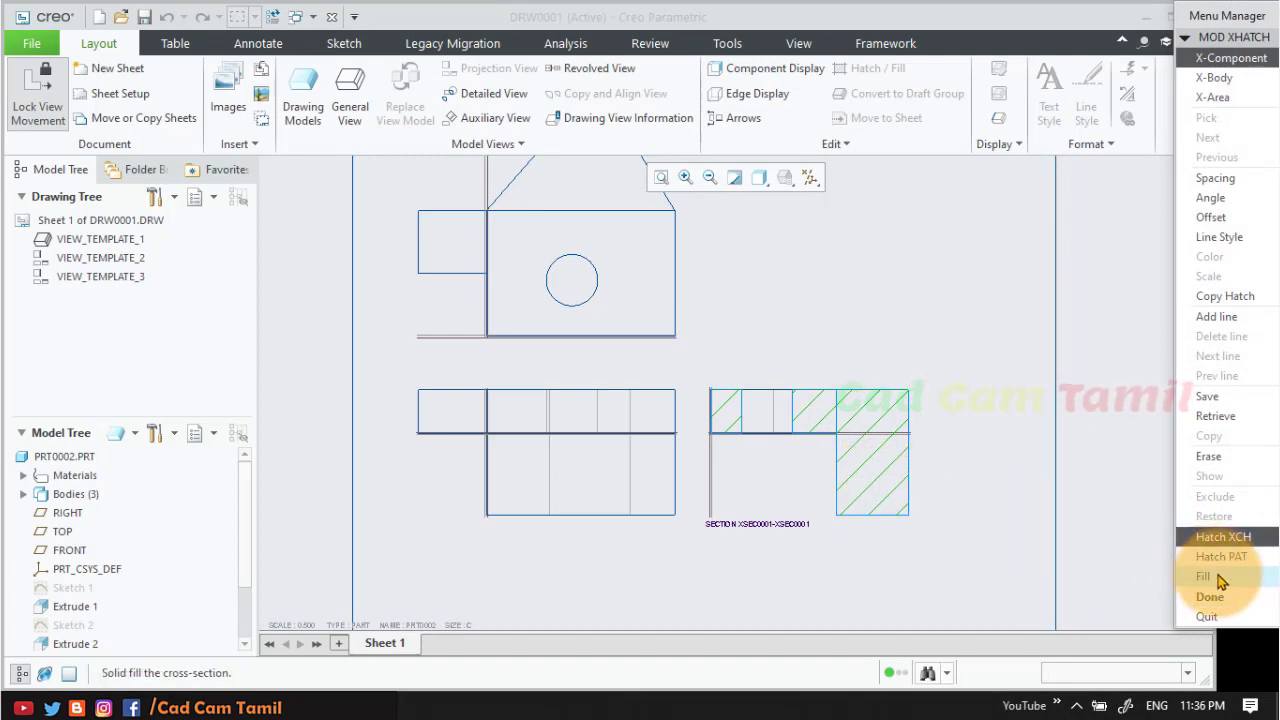
pyautogui.click(1227, 80)
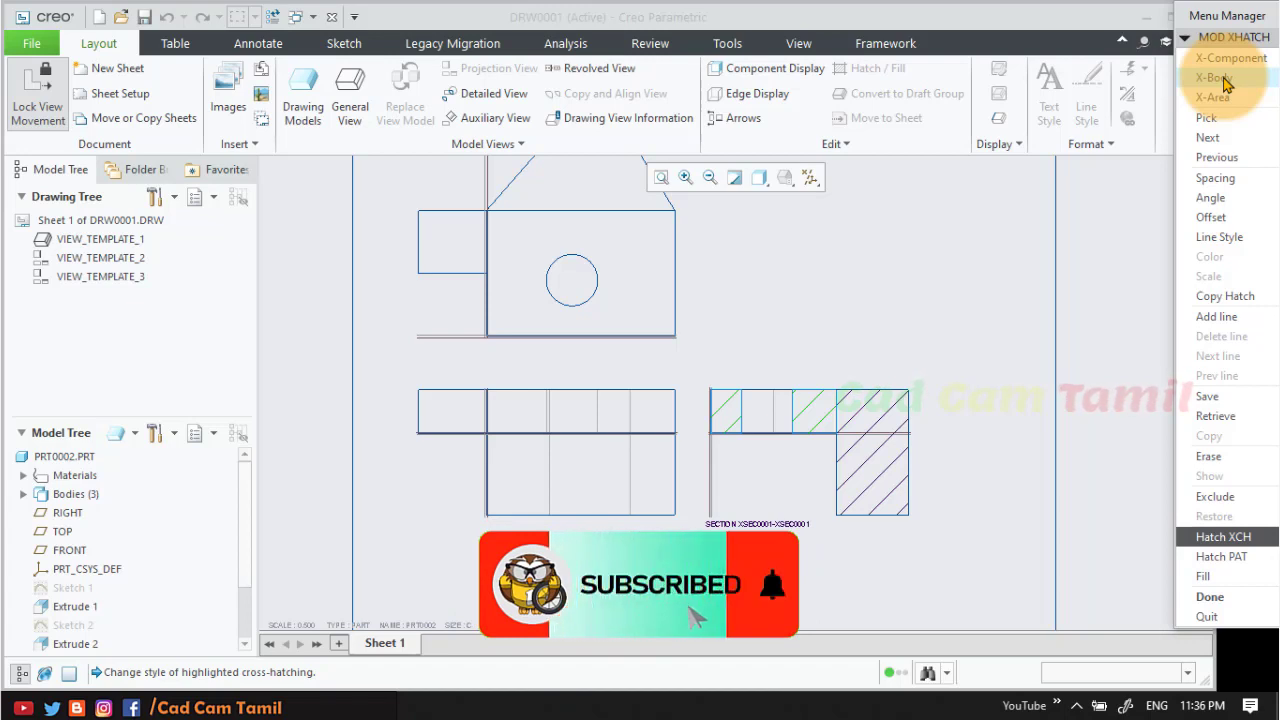
pyautogui.click(1222, 576)
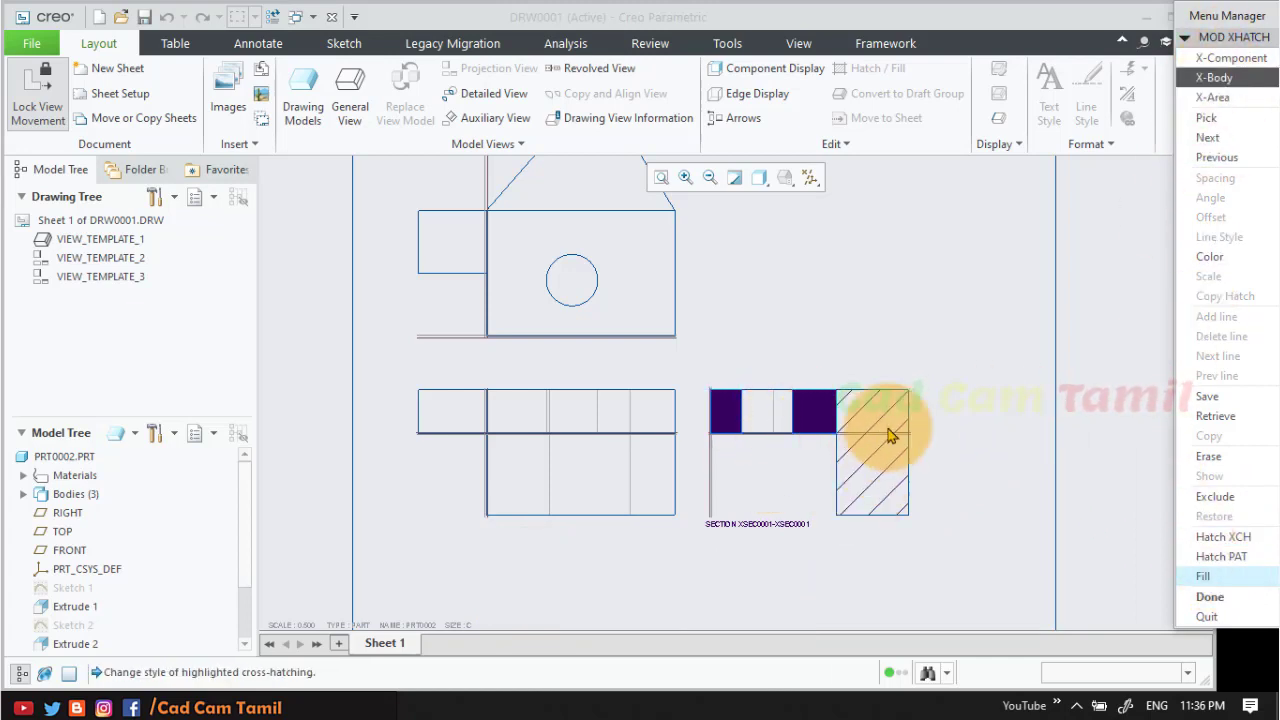
pyautogui.click(1254, 608)
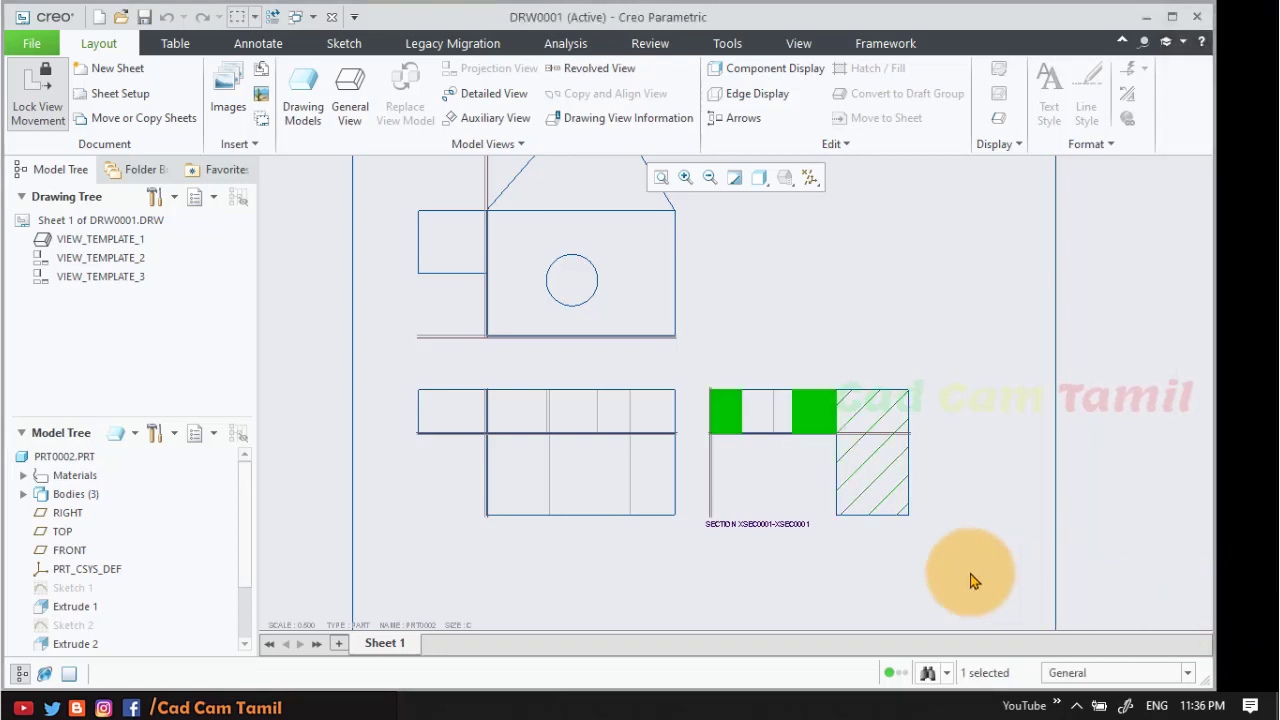
pyautogui.scroll(2, 885, 570)
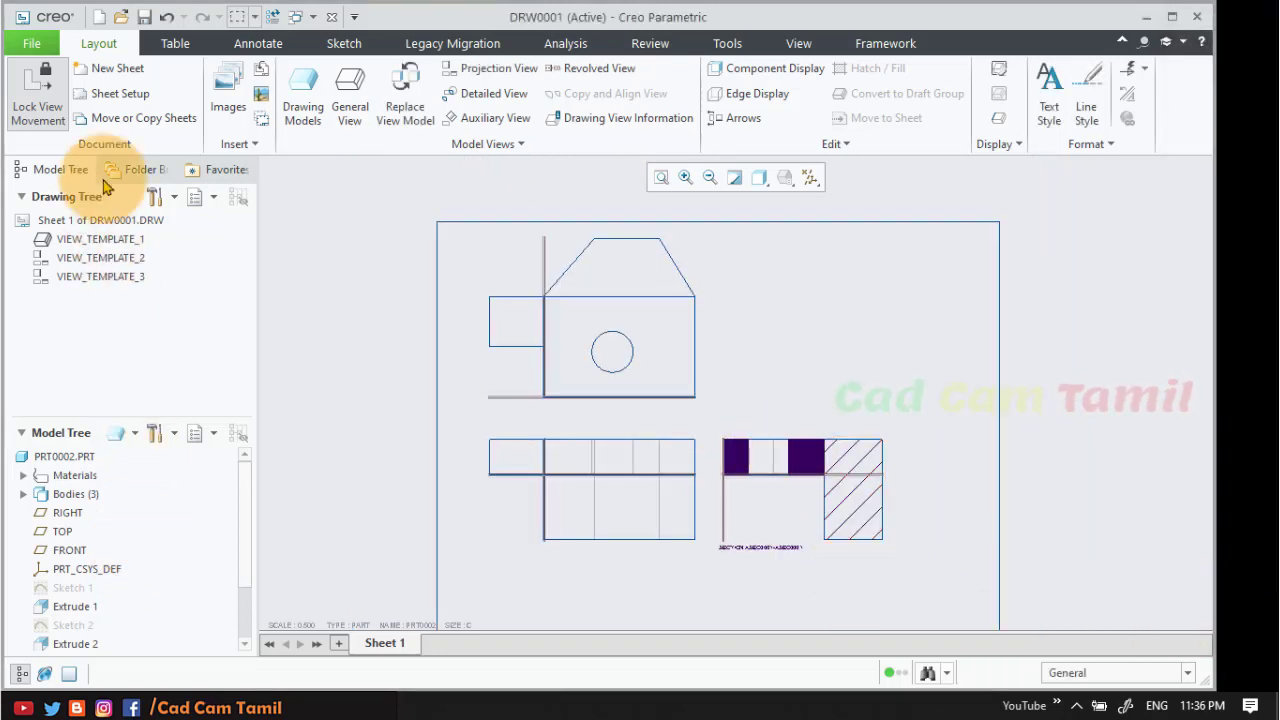
pyautogui.click(31, 43)
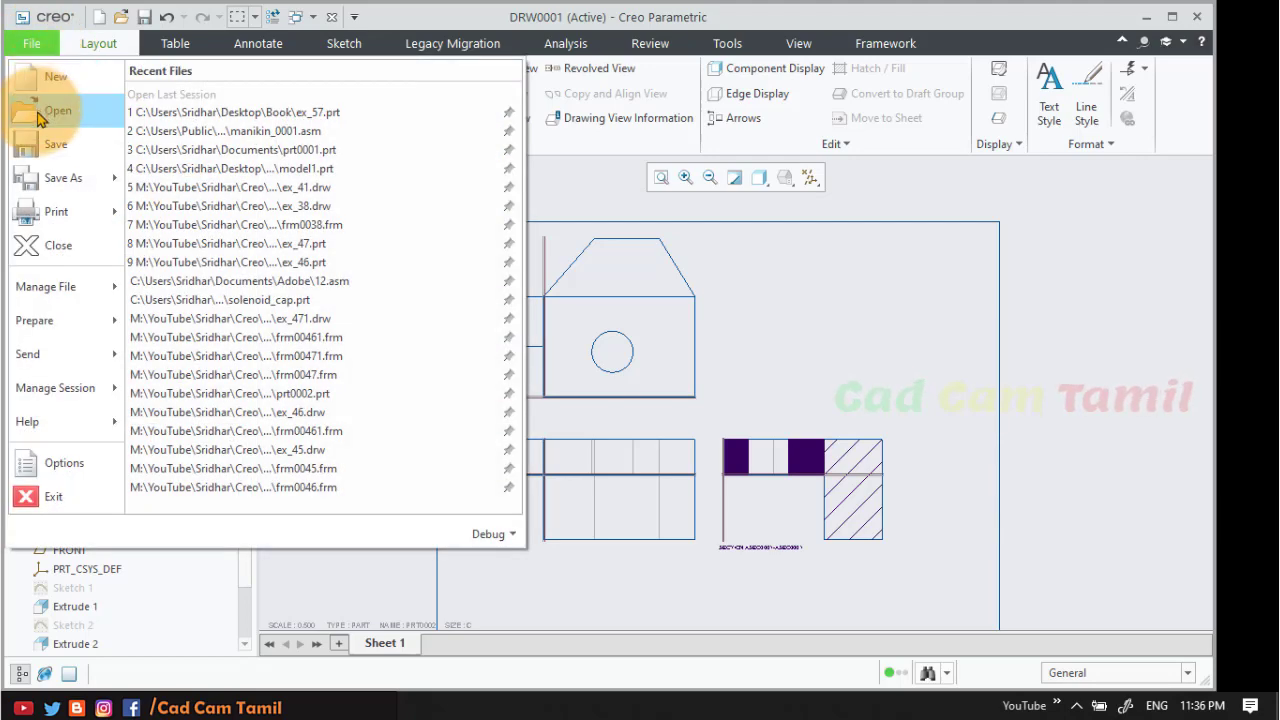
pyautogui.click(606, 209)
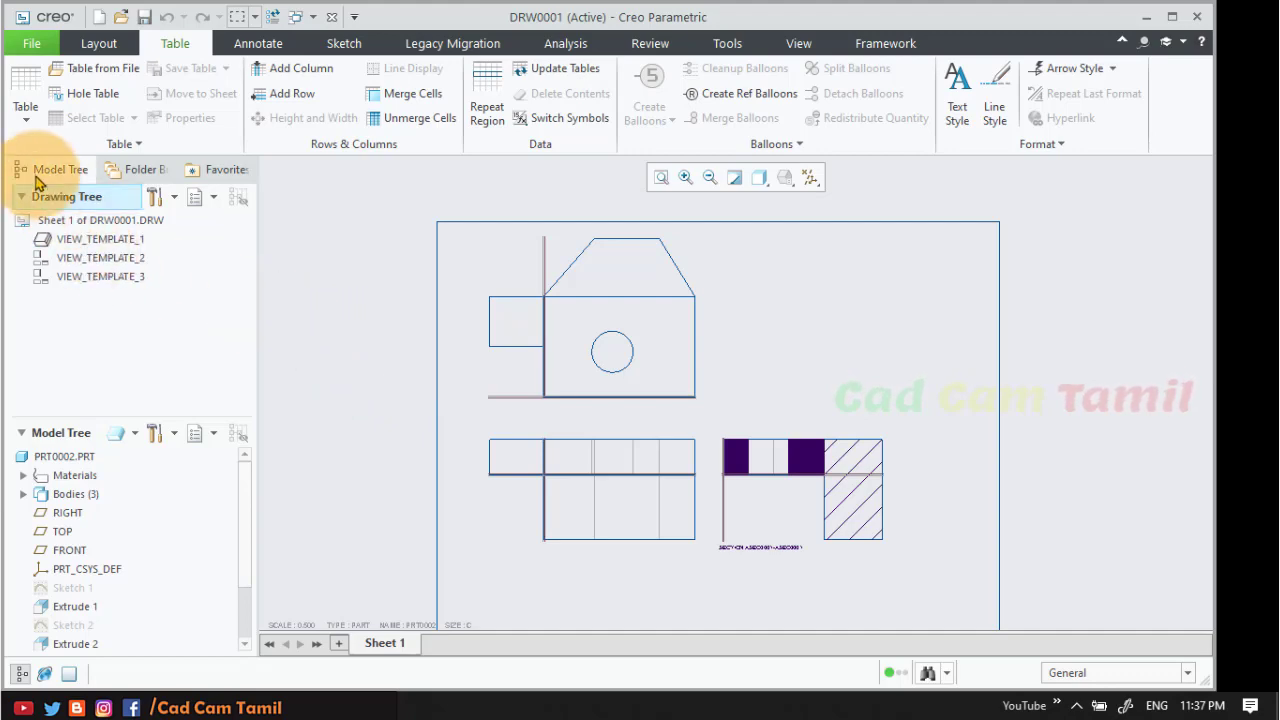
# - Insert the "connect" quick table in the empty area of the sheet beside the trapezoid-topped view
pyautogui.click(27, 116)
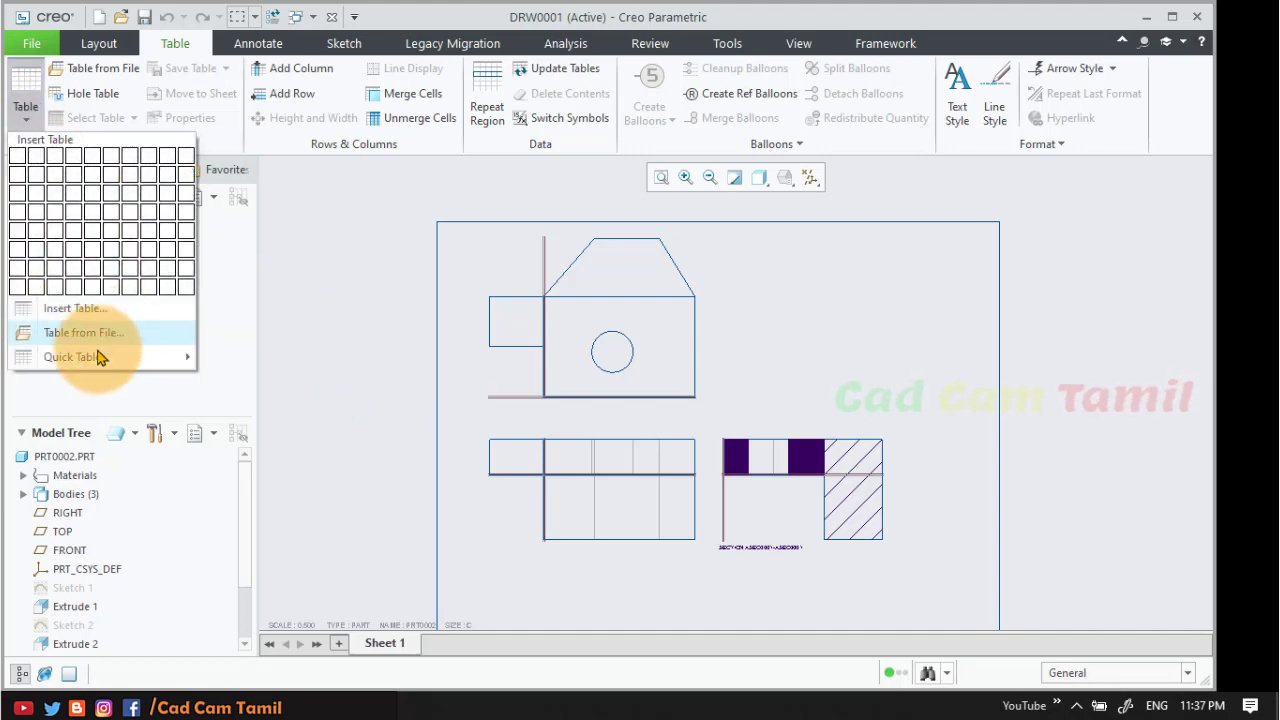
pyautogui.moveTo(59, 360)
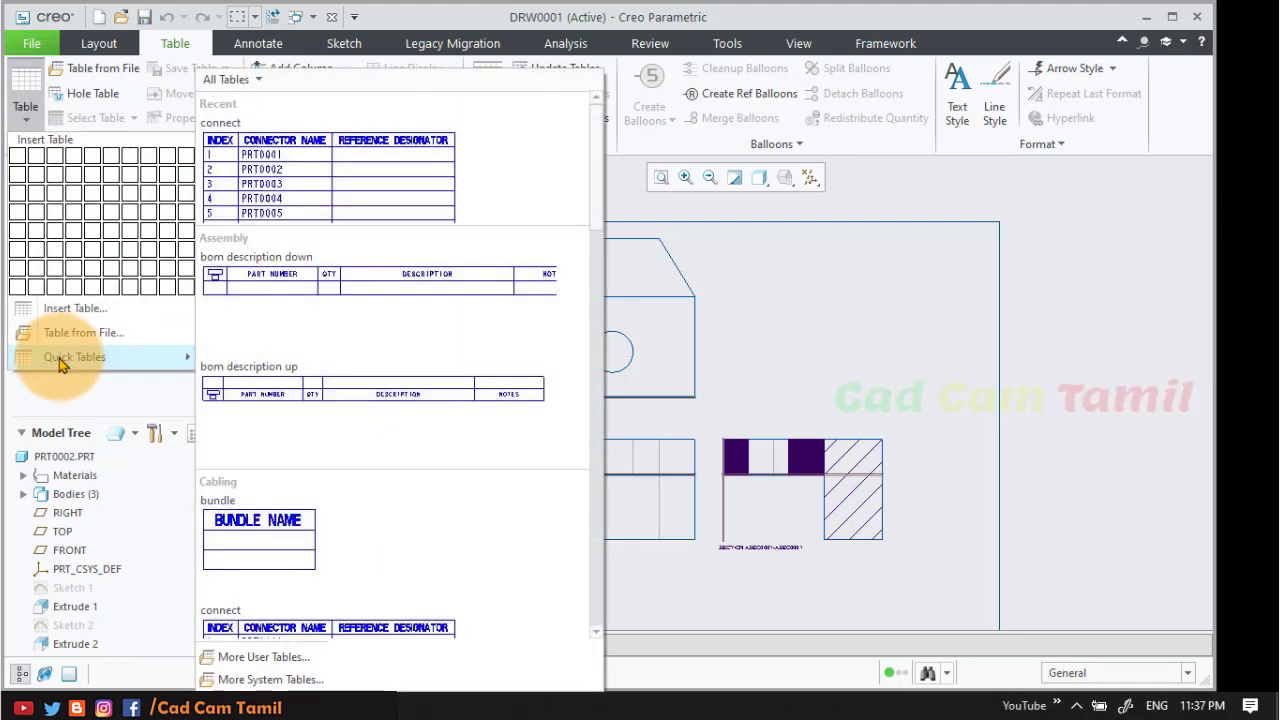
pyautogui.scroll(-10, 323, 486)
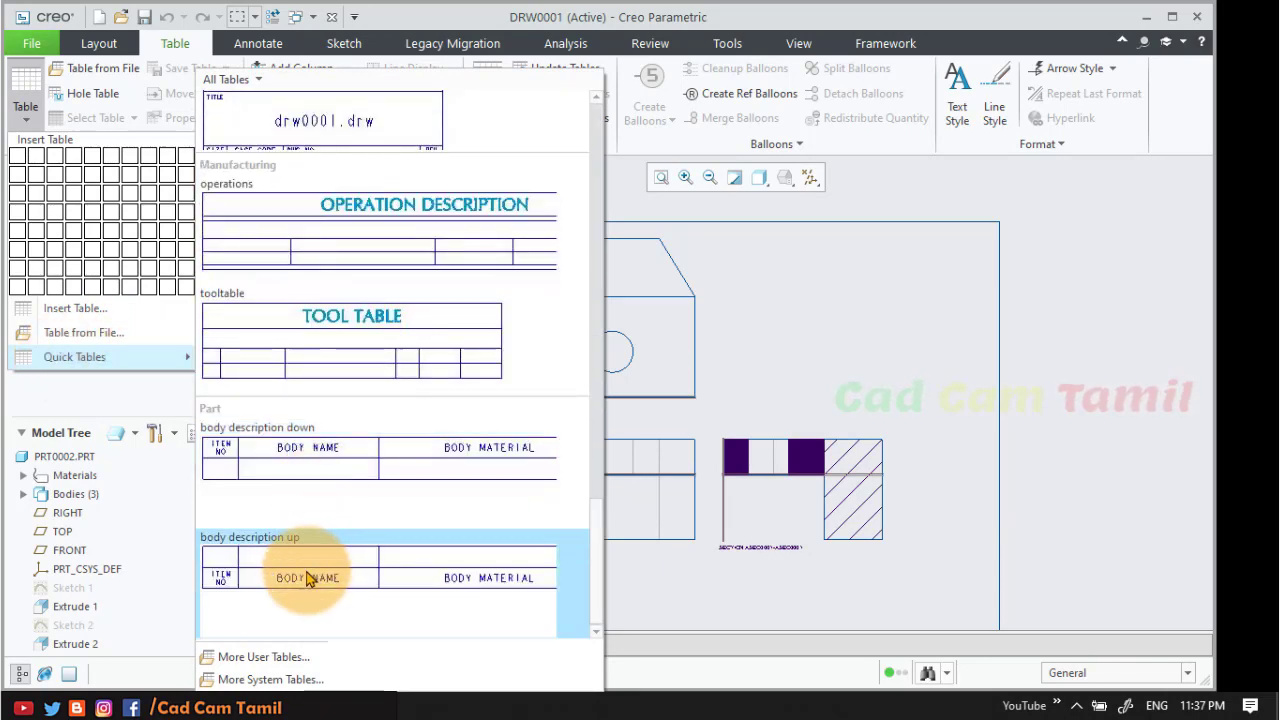
pyautogui.scroll(5, 368, 460)
pyautogui.scroll(5, 368, 460)
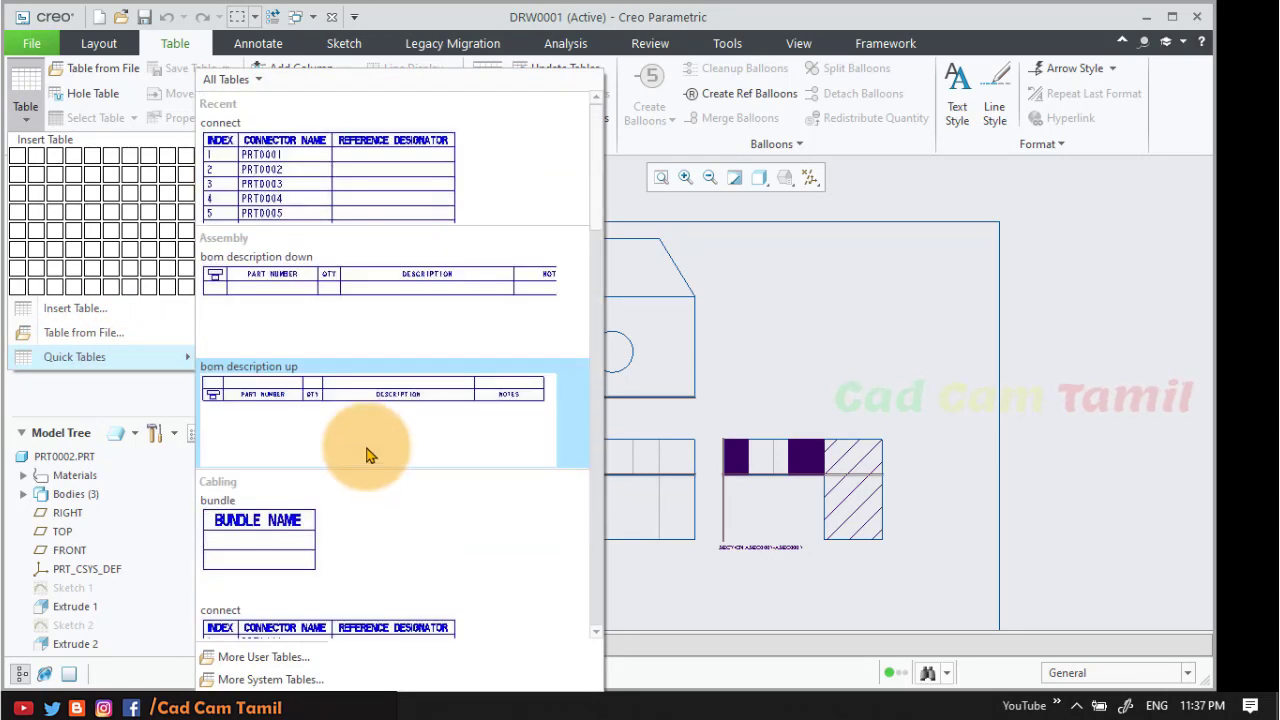
pyautogui.click(330, 188)
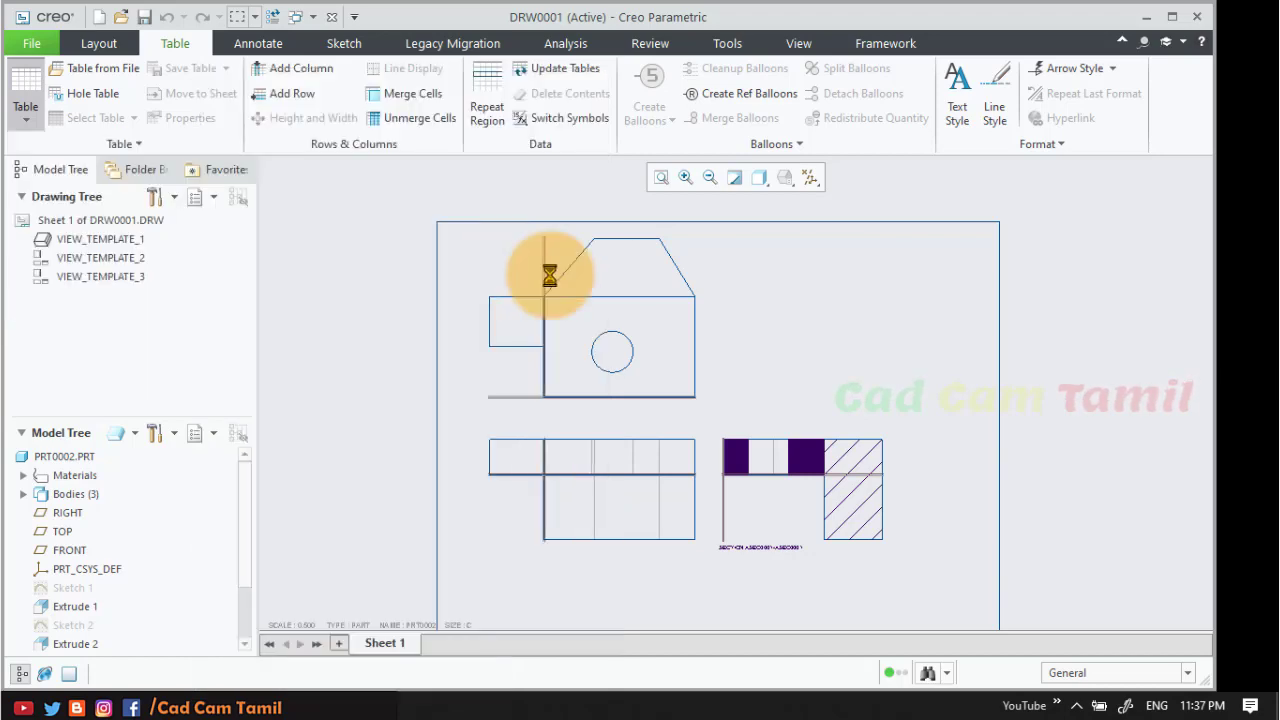
pyautogui.click(794, 266)
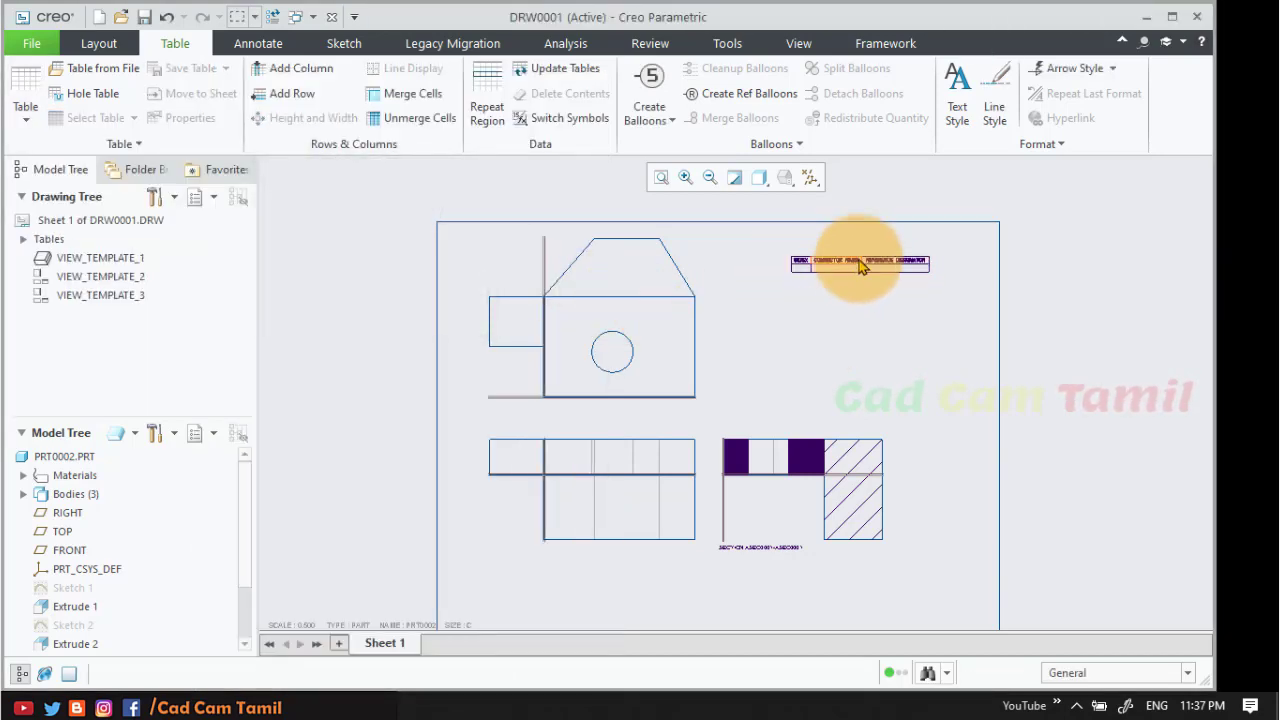
pyautogui.scroll(1, 865, 262)
pyautogui.scroll(-6, 865, 262)
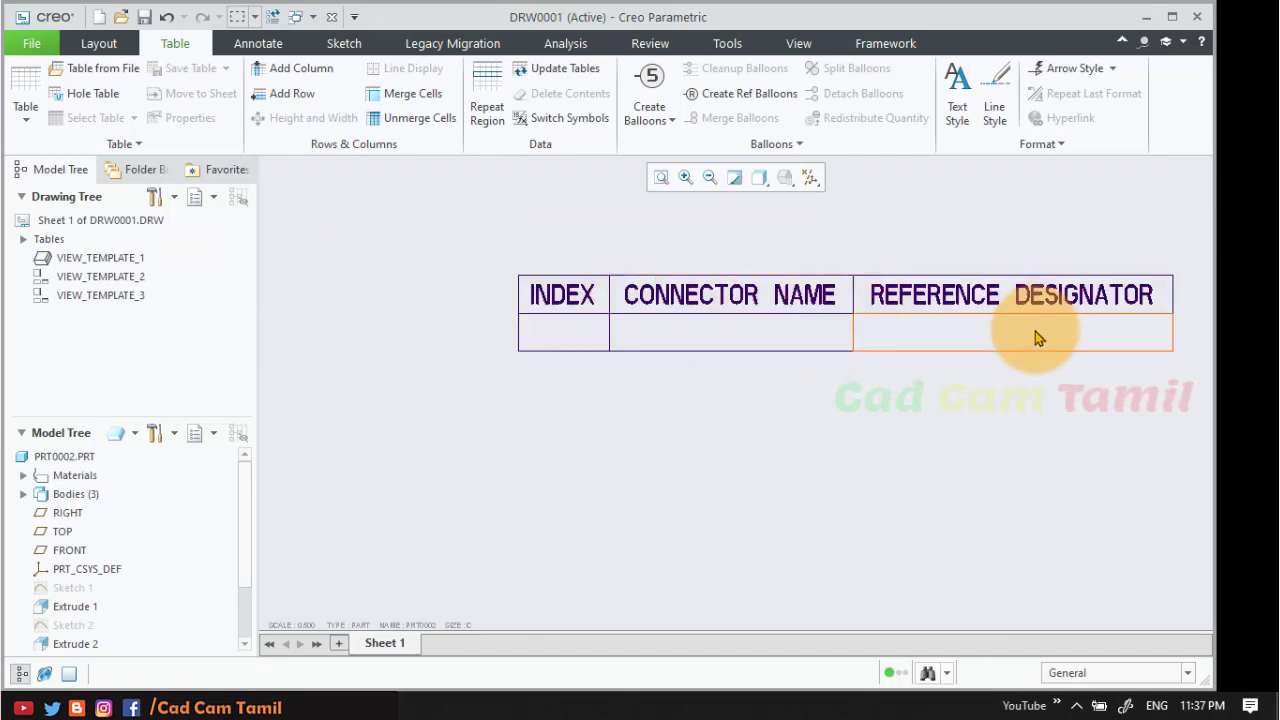
pyautogui.scroll(1, 507, 412)
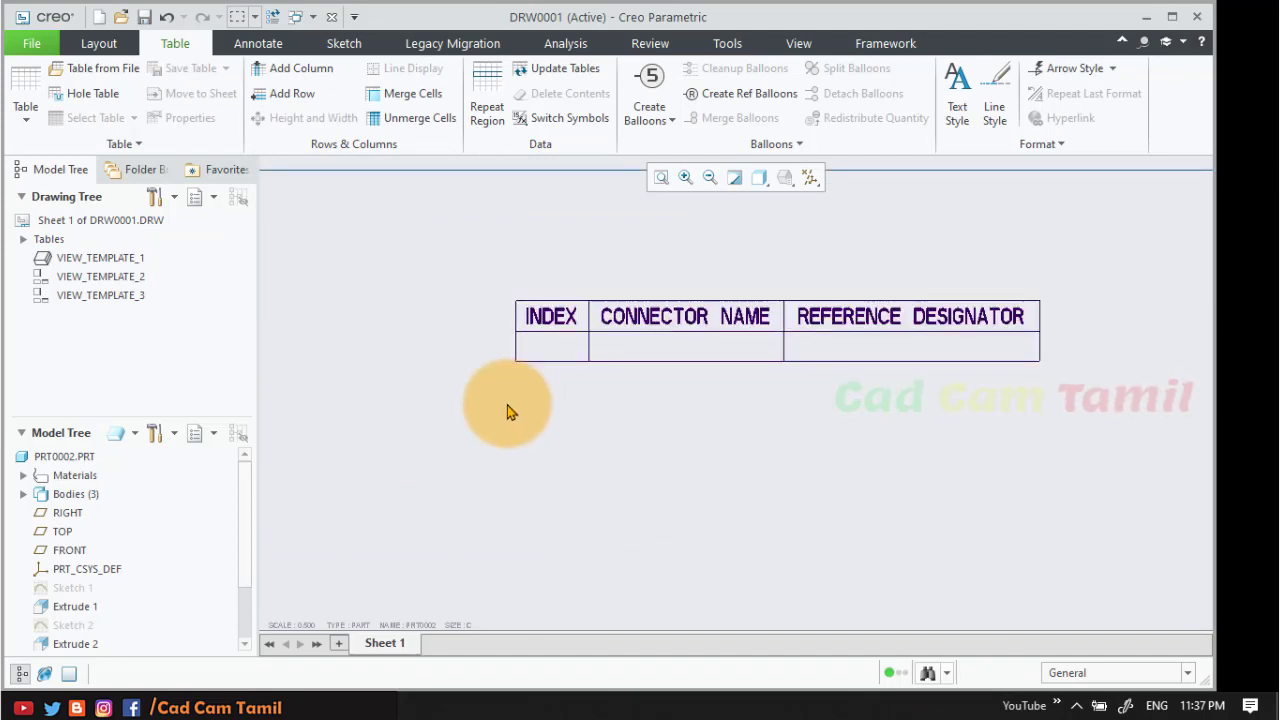
# - Insert the "body description down" quick table below the connector table and clear the table selection
pyautogui.click(27, 112)
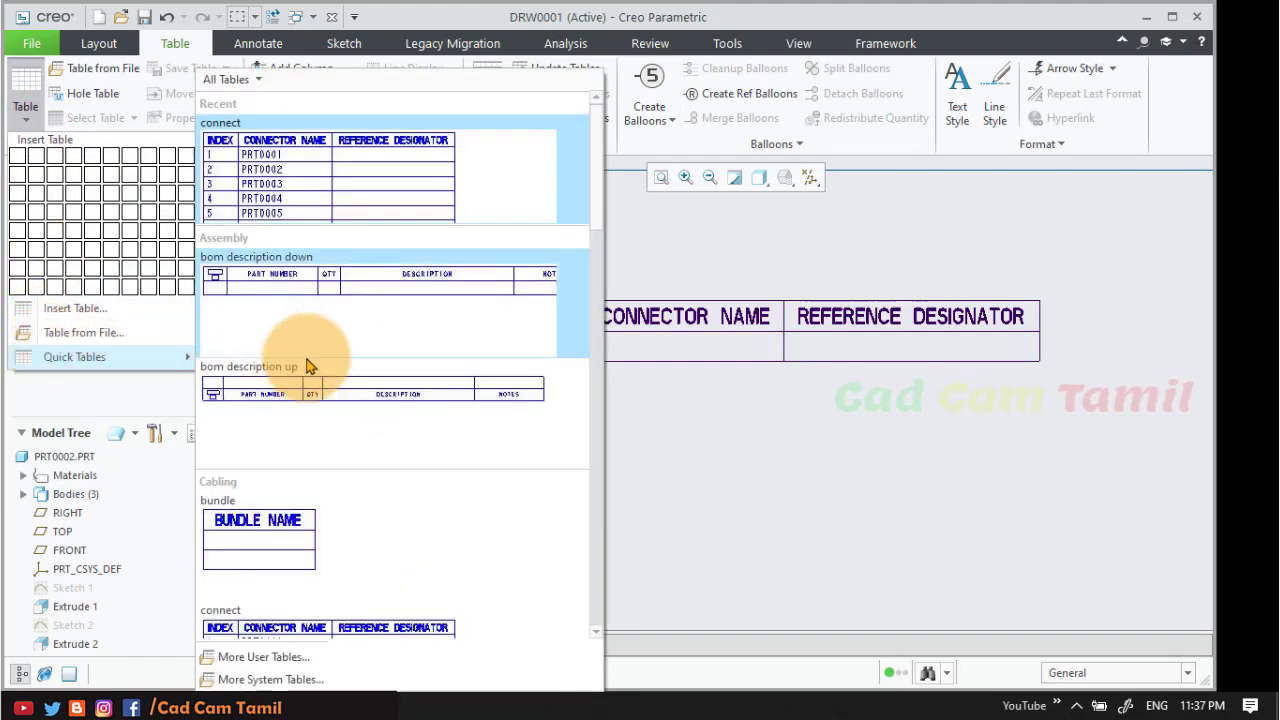
pyautogui.scroll(-4, 380, 557)
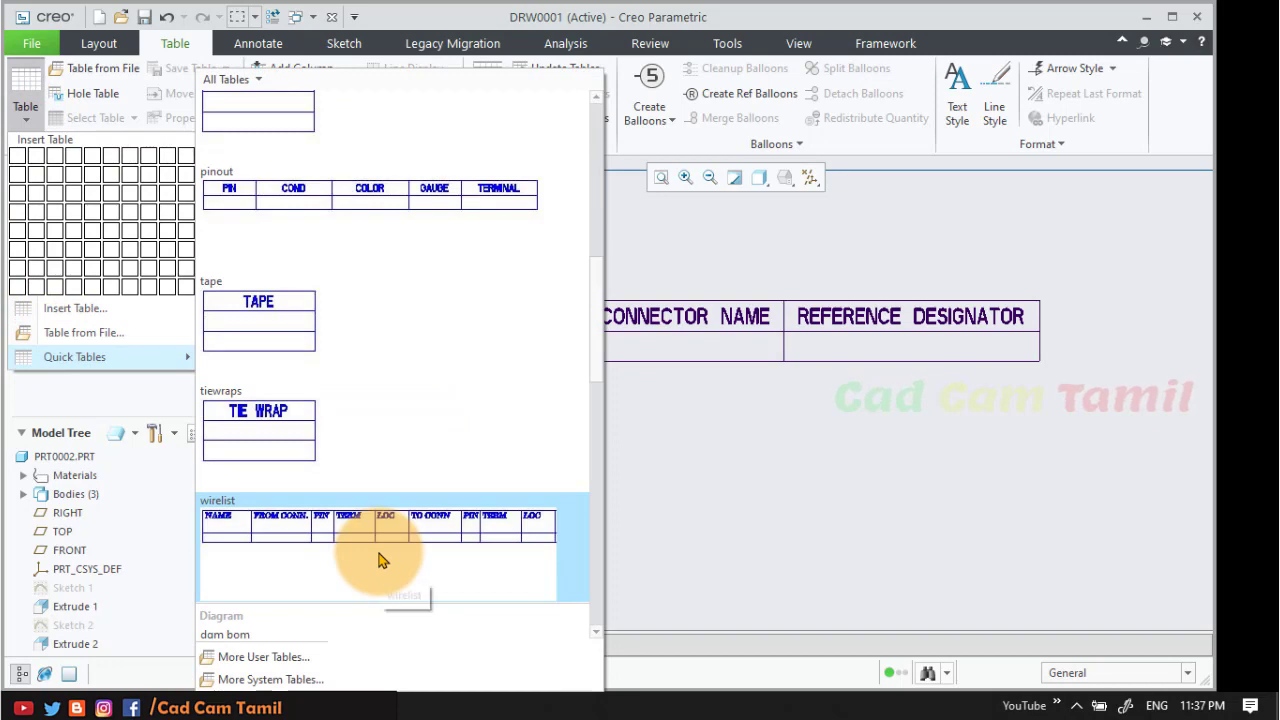
pyautogui.scroll(-8, 380, 560)
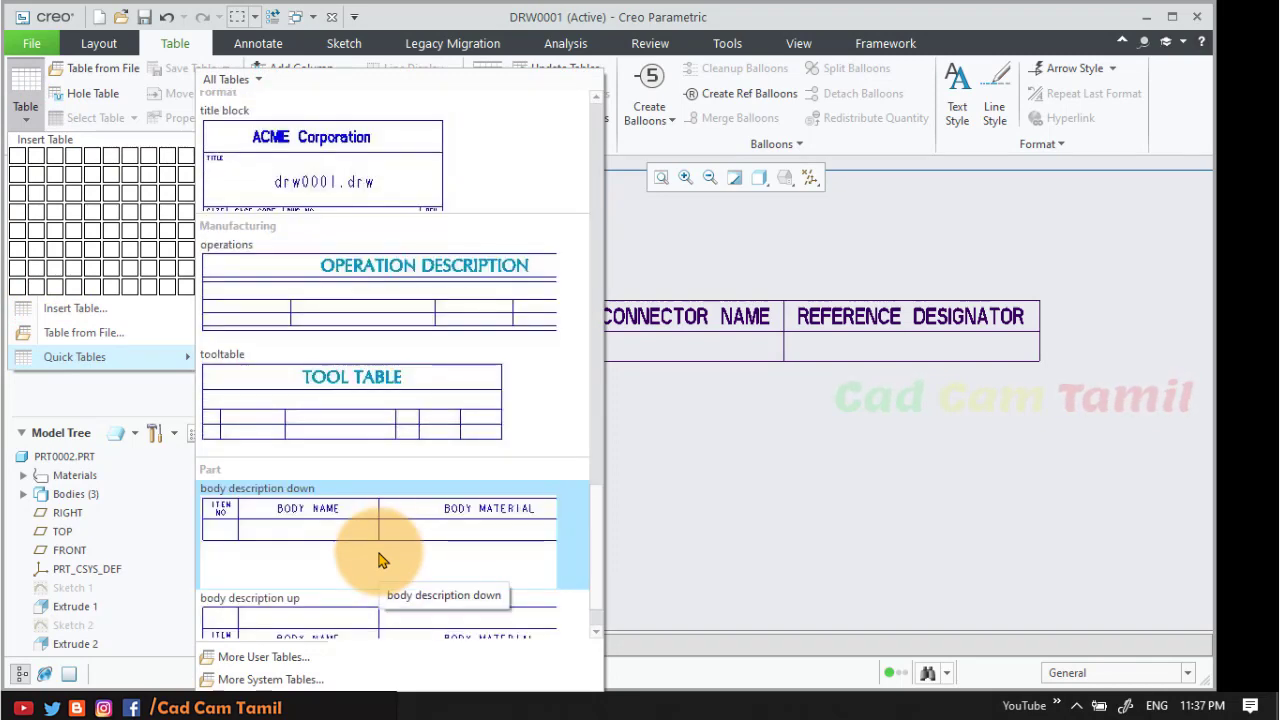
pyautogui.click(333, 524)
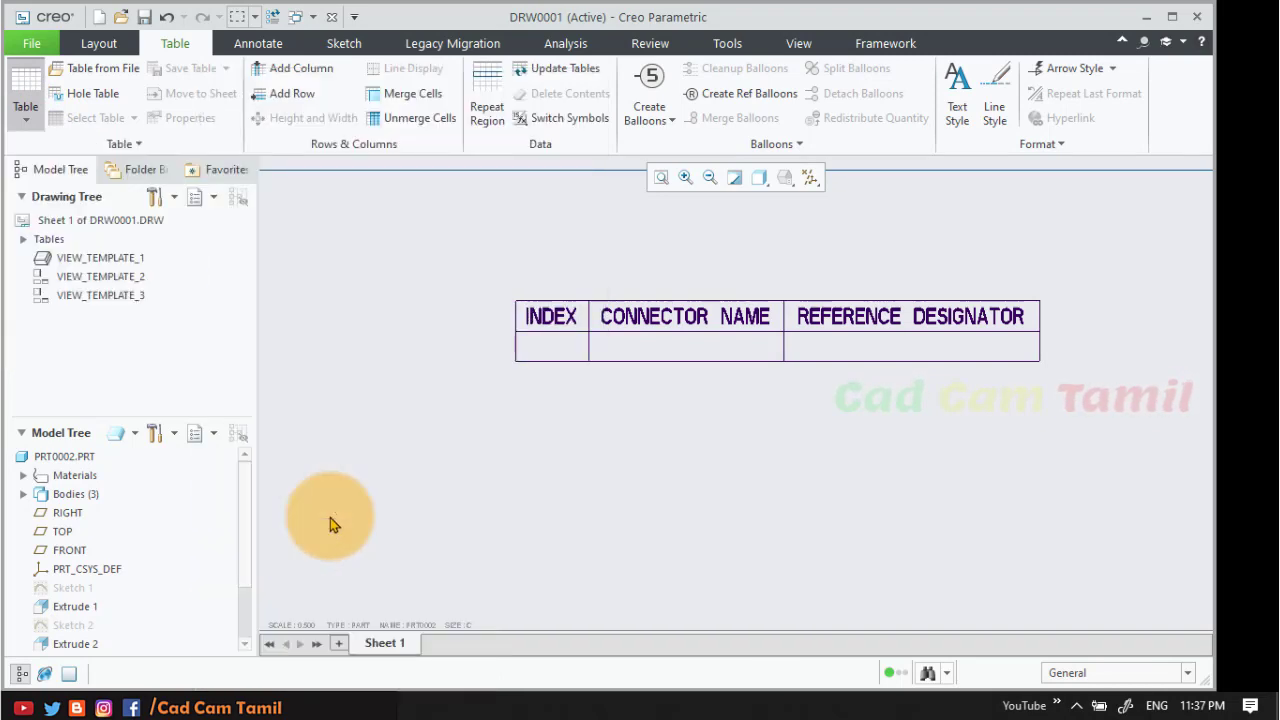
pyautogui.click(348, 443)
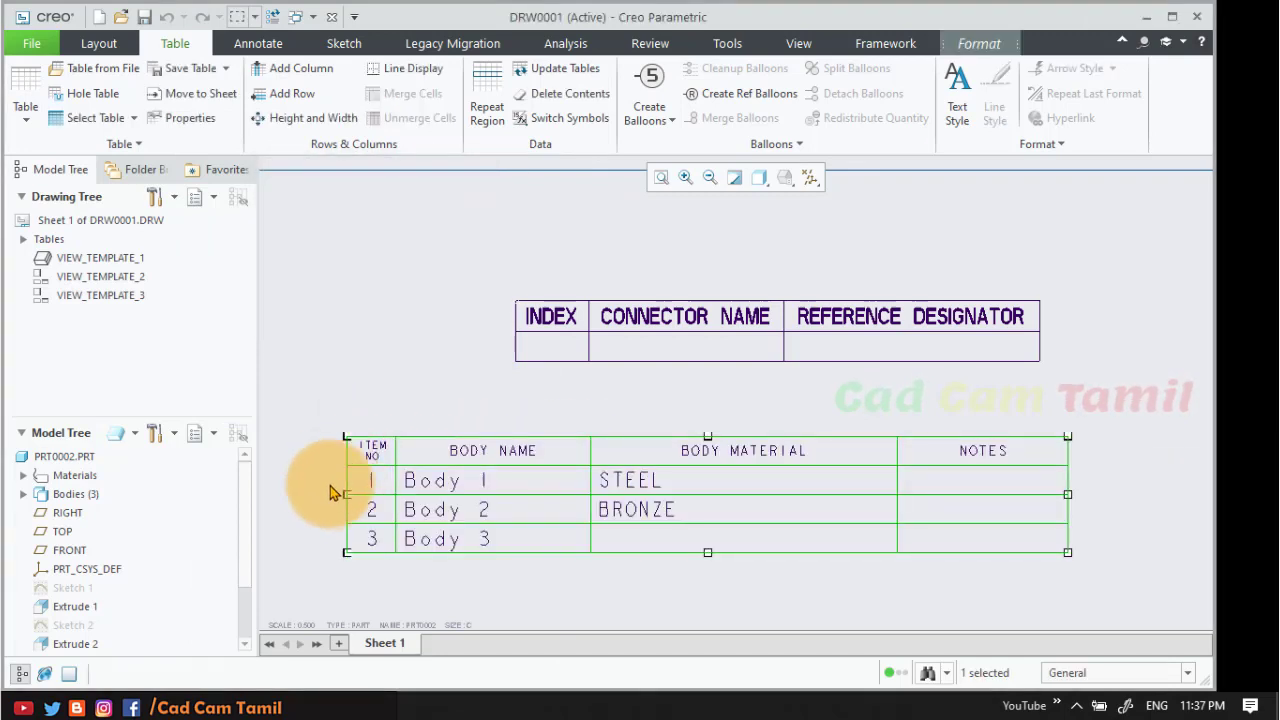
pyautogui.click(410, 358)
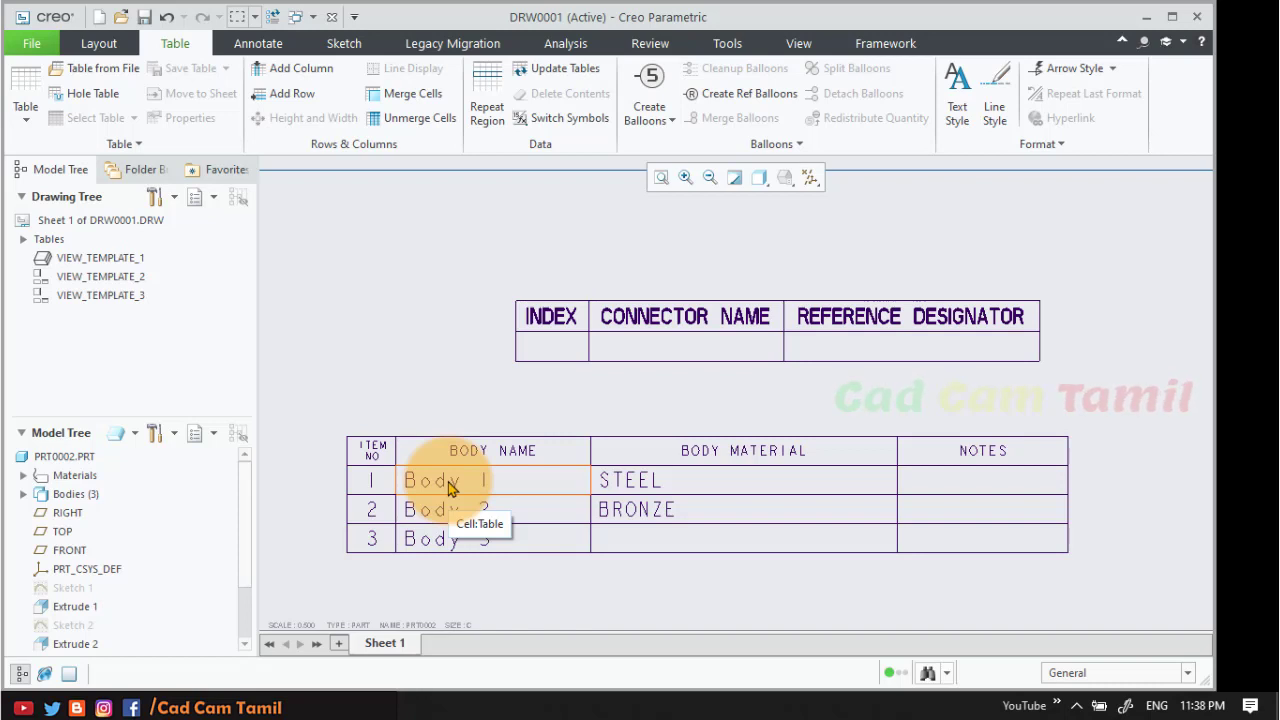
pyautogui.scroll(-5, 449, 487)
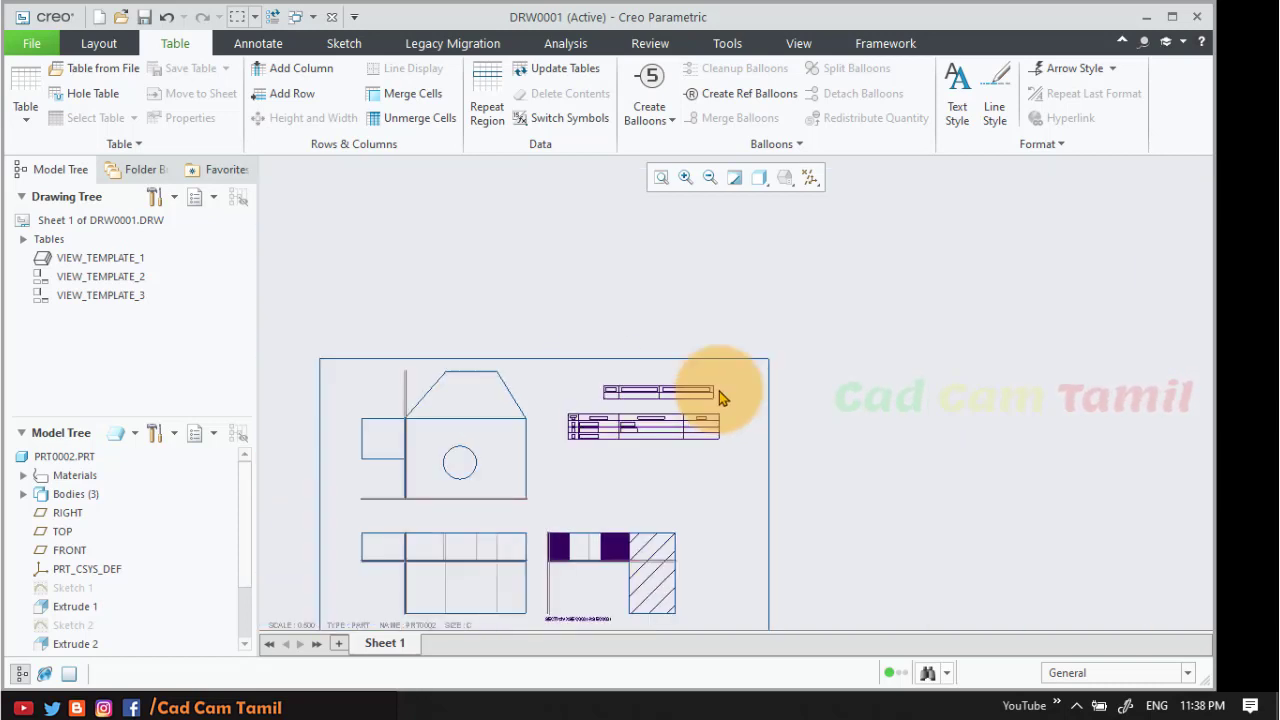
pyautogui.scroll(-1, 666, 364)
pyautogui.scroll(-3, 651, 391)
pyautogui.scroll(3, 628, 459)
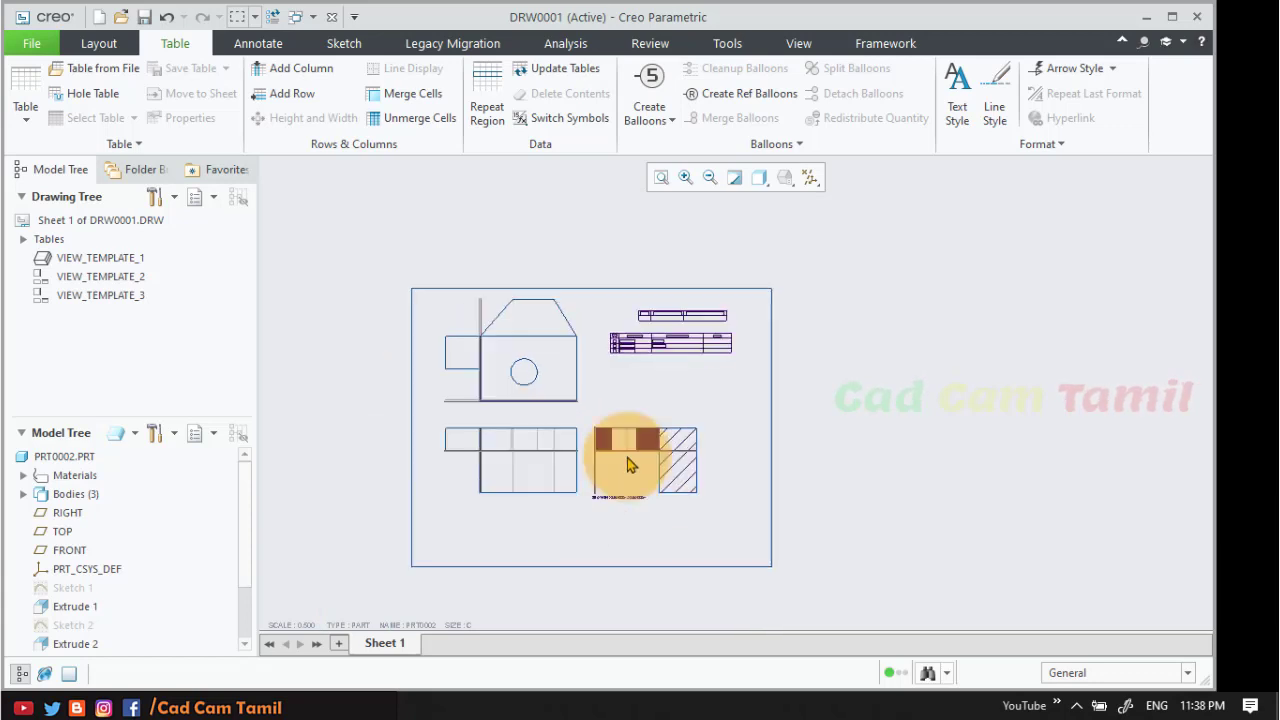
pyautogui.scroll(2, 653, 368)
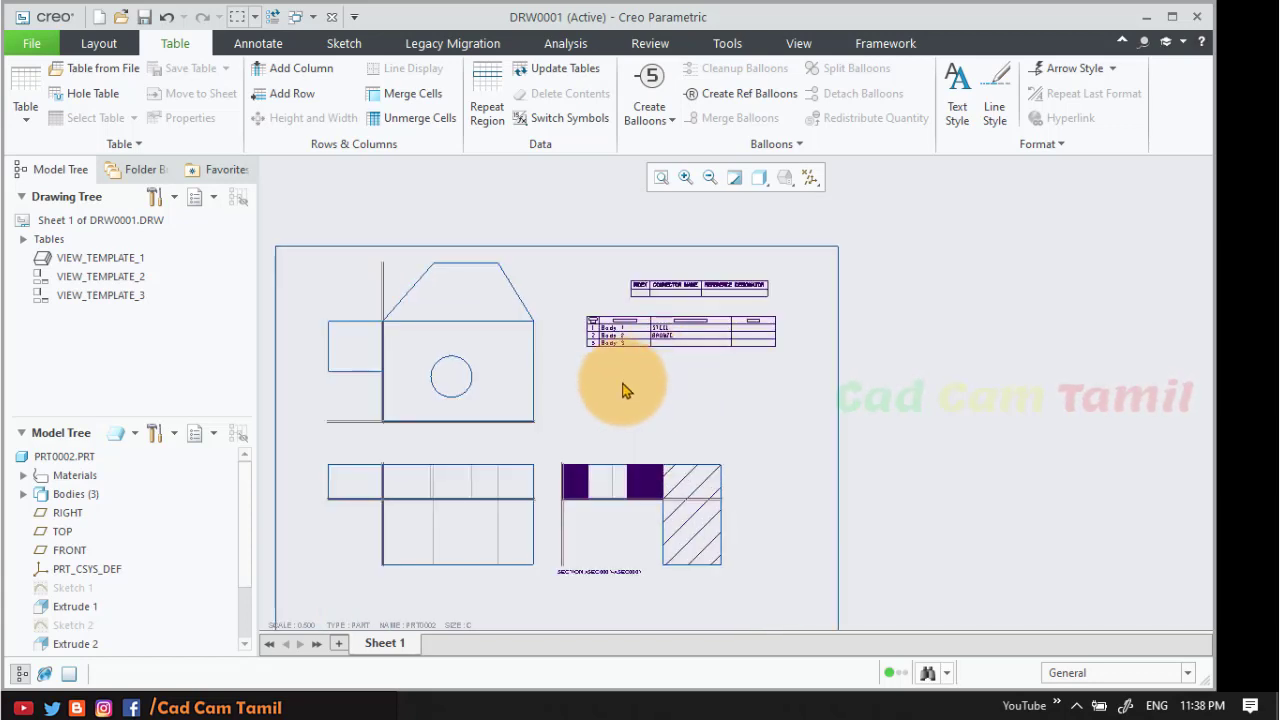